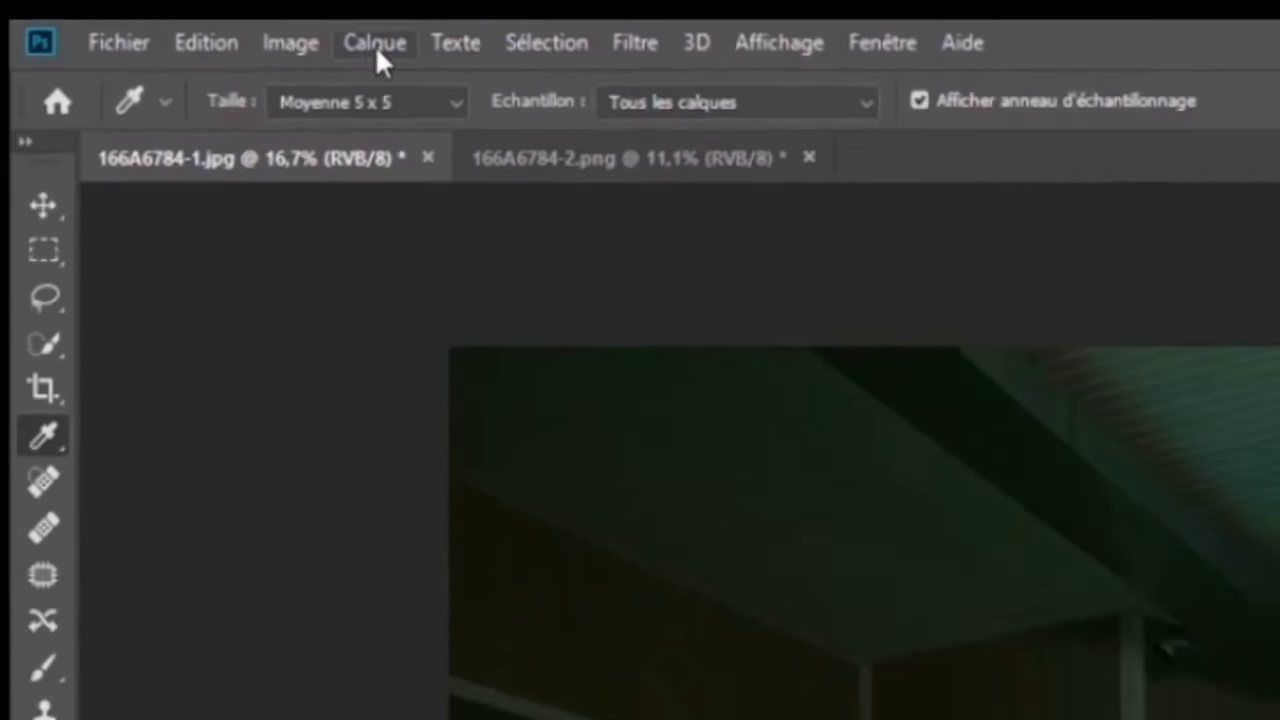
Choose Calque > Nouveau calque de réglage > Courbes to get the Courbes 1 new-layer dialog
click(141, 18)
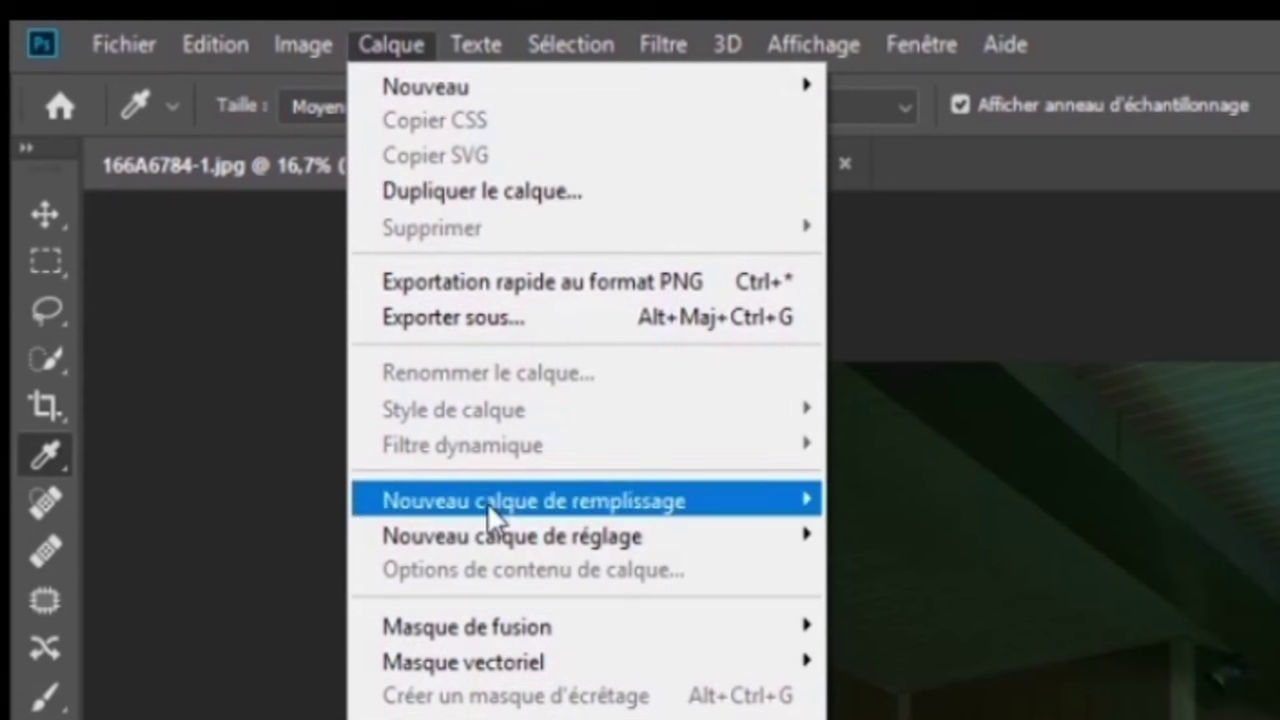
mouse_move(512, 536)
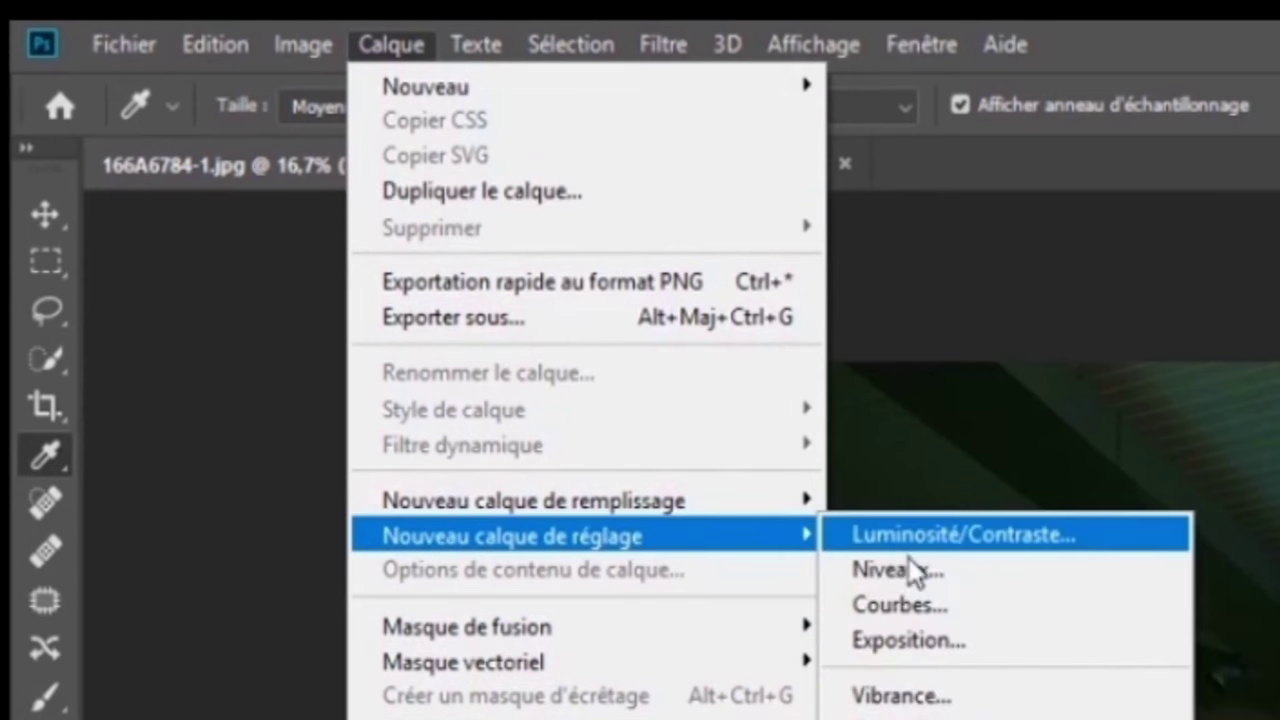
click(919, 606)
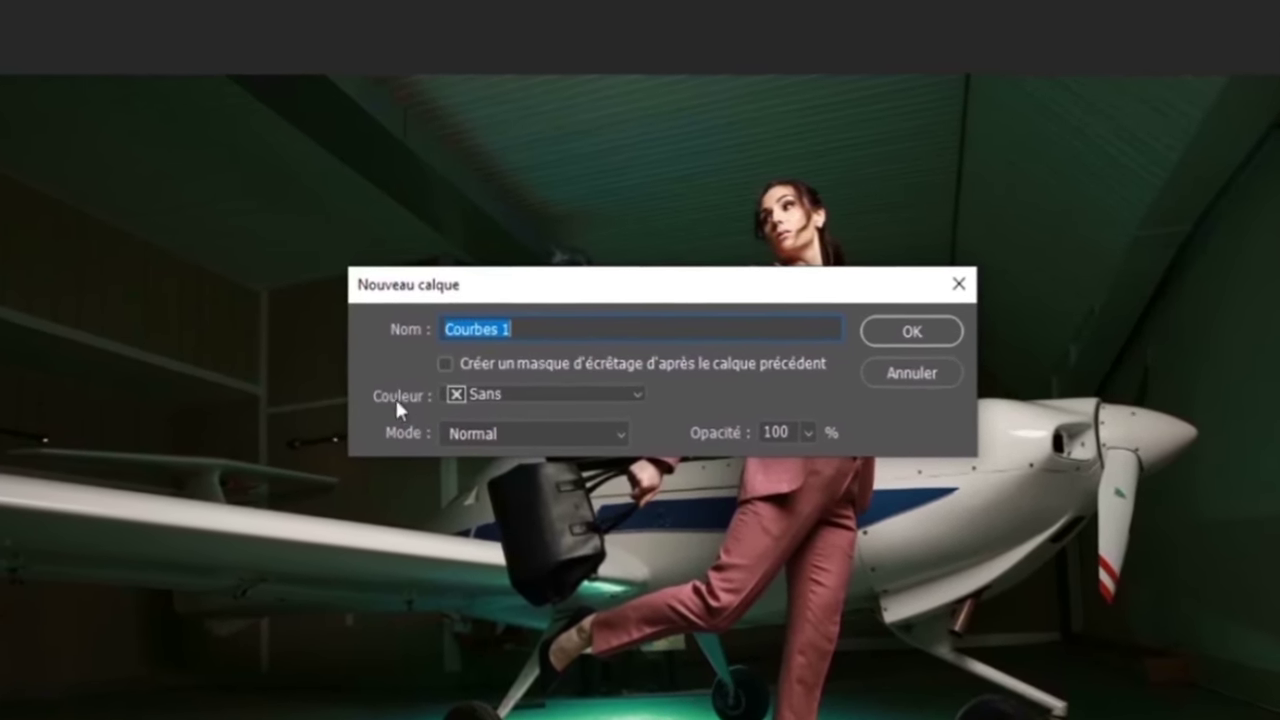
Review the Couleur and Mode lists, keeping colour Sans and blend mode Normal for Courbes 1
click(638, 399)
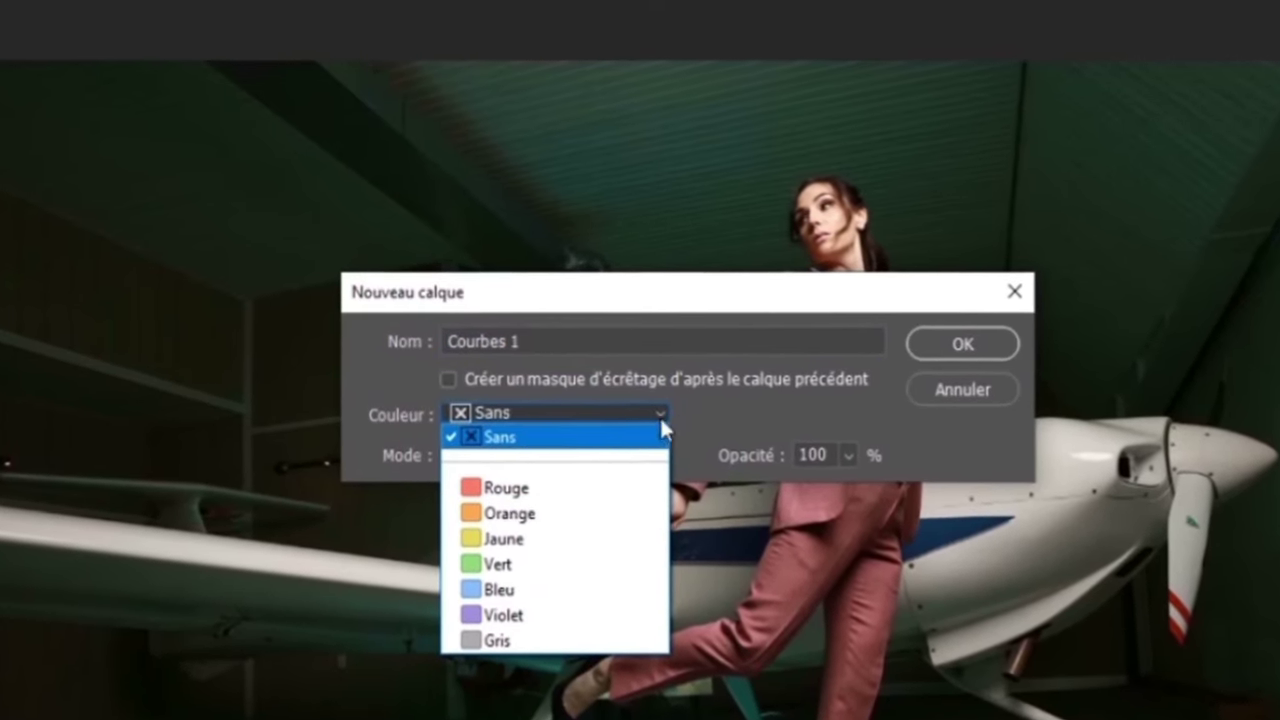
click(664, 418)
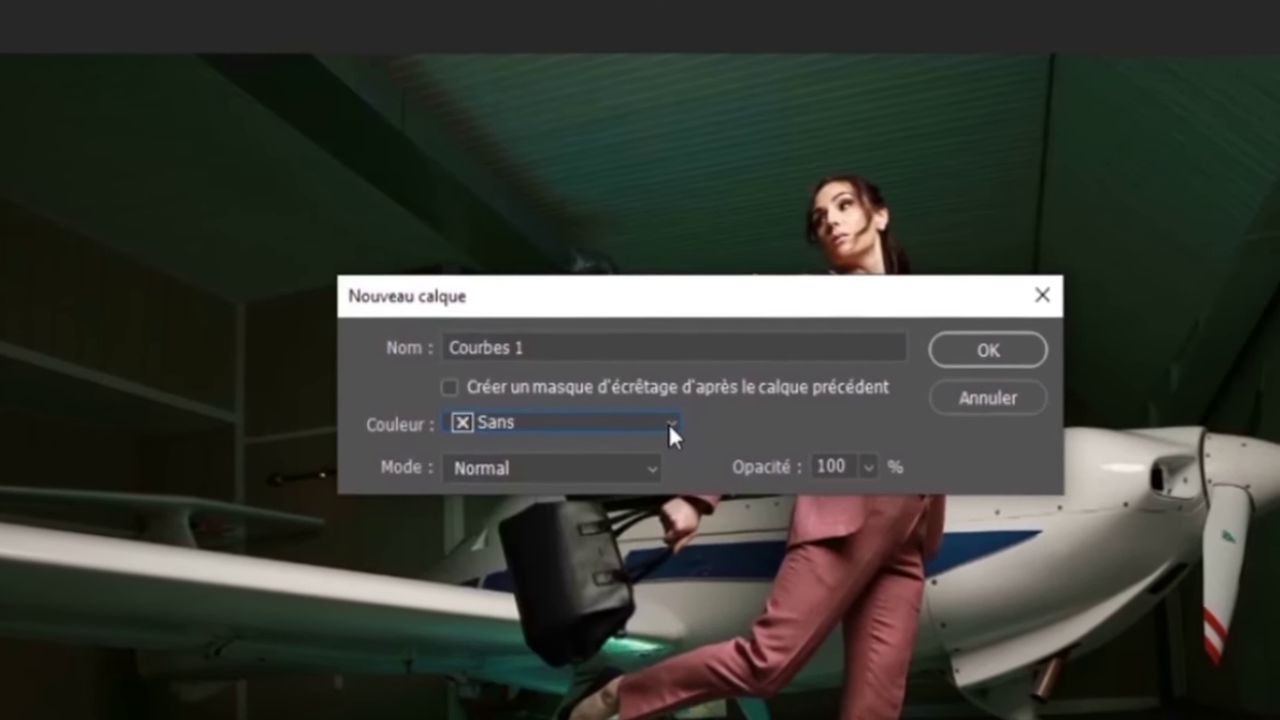
click(673, 427)
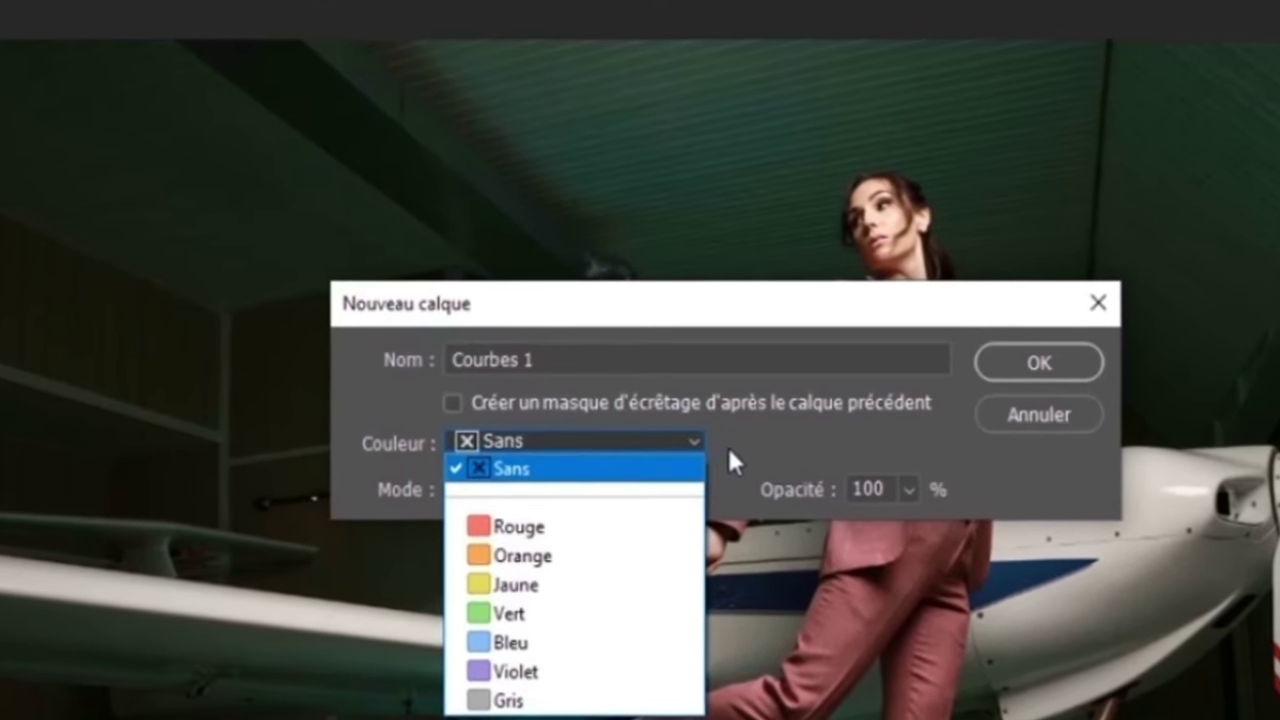
click(533, 440)
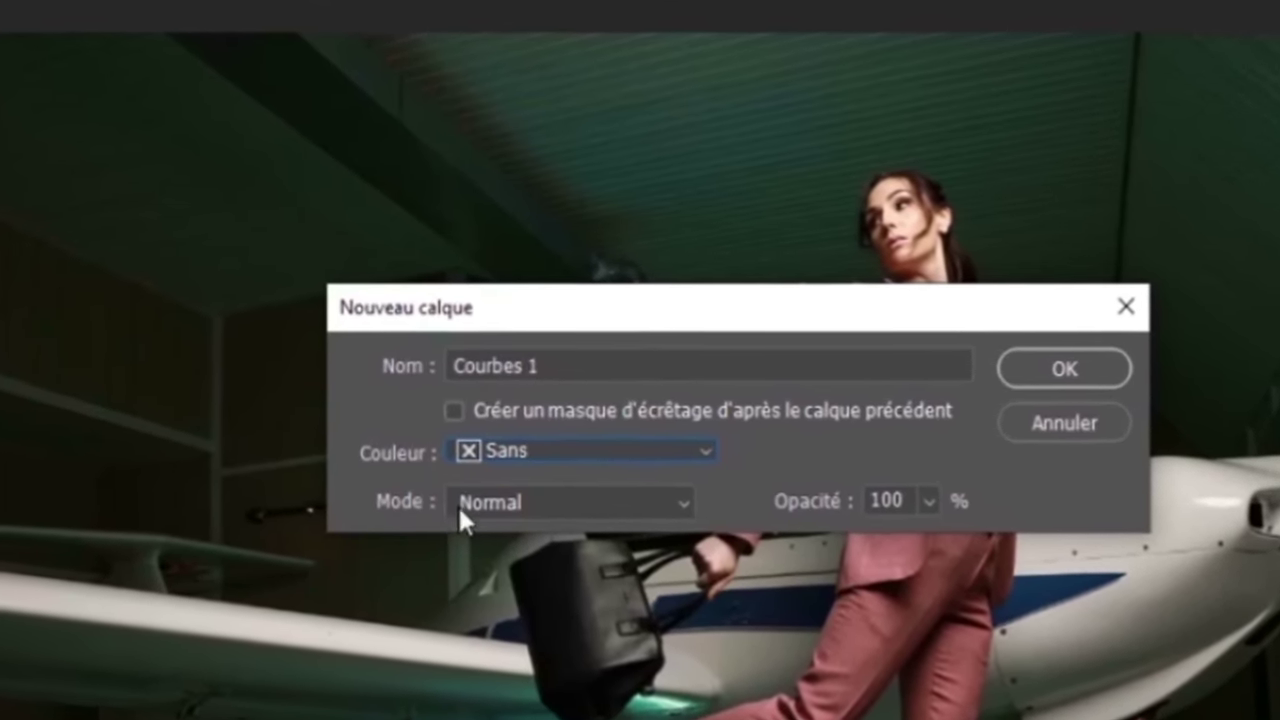
click(672, 506)
click(390, 508)
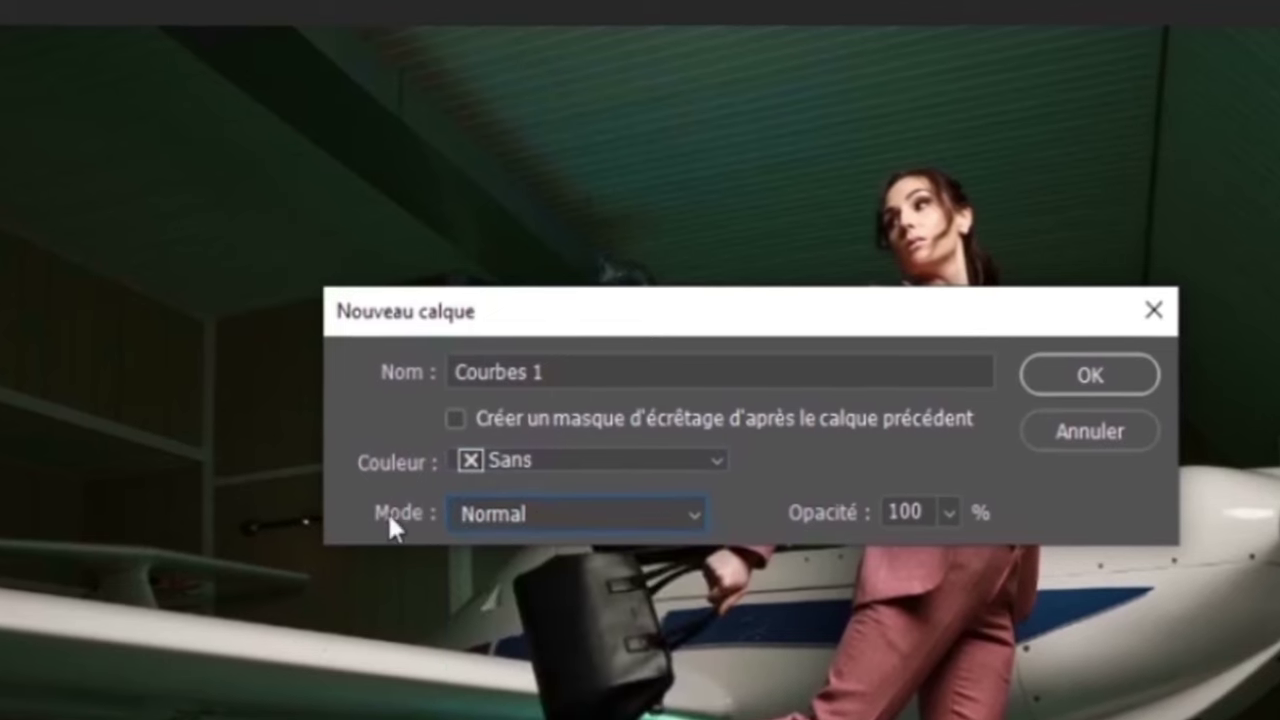
click(697, 520)
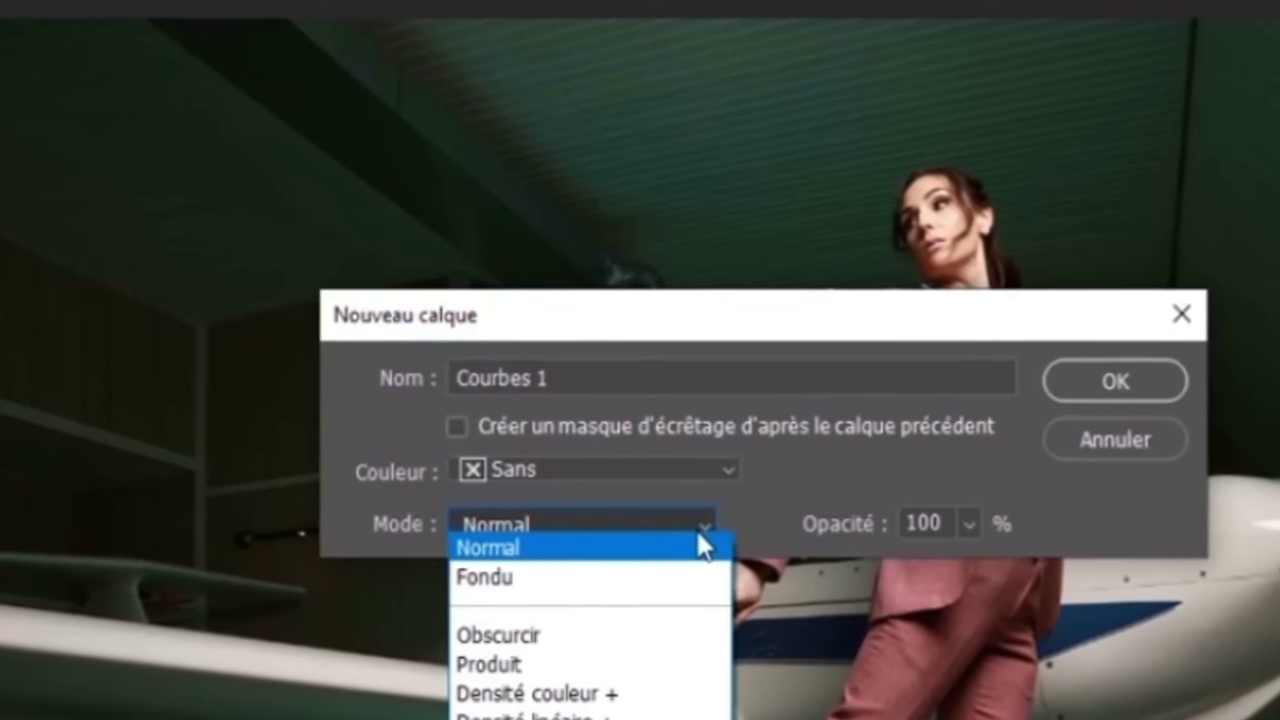
click(703, 549)
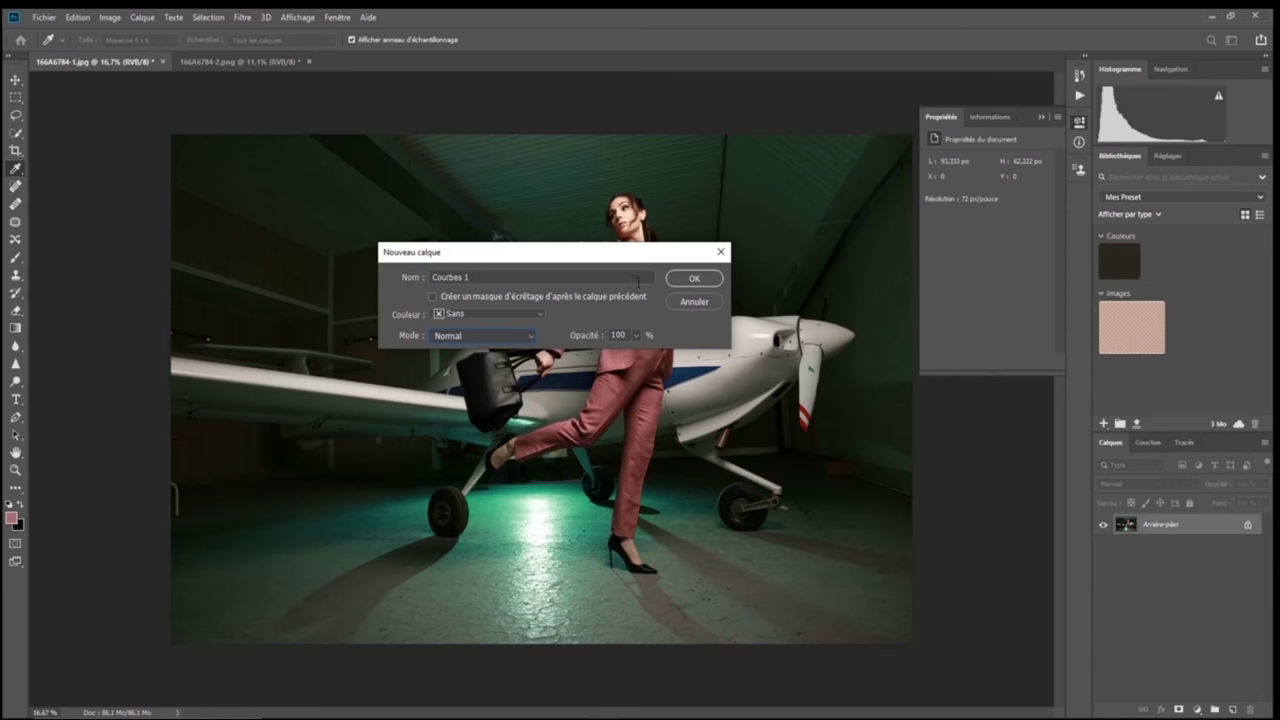
Confirm Courbes 1, cancel a first delete, then drag the layer onto the trash
click(685, 283)
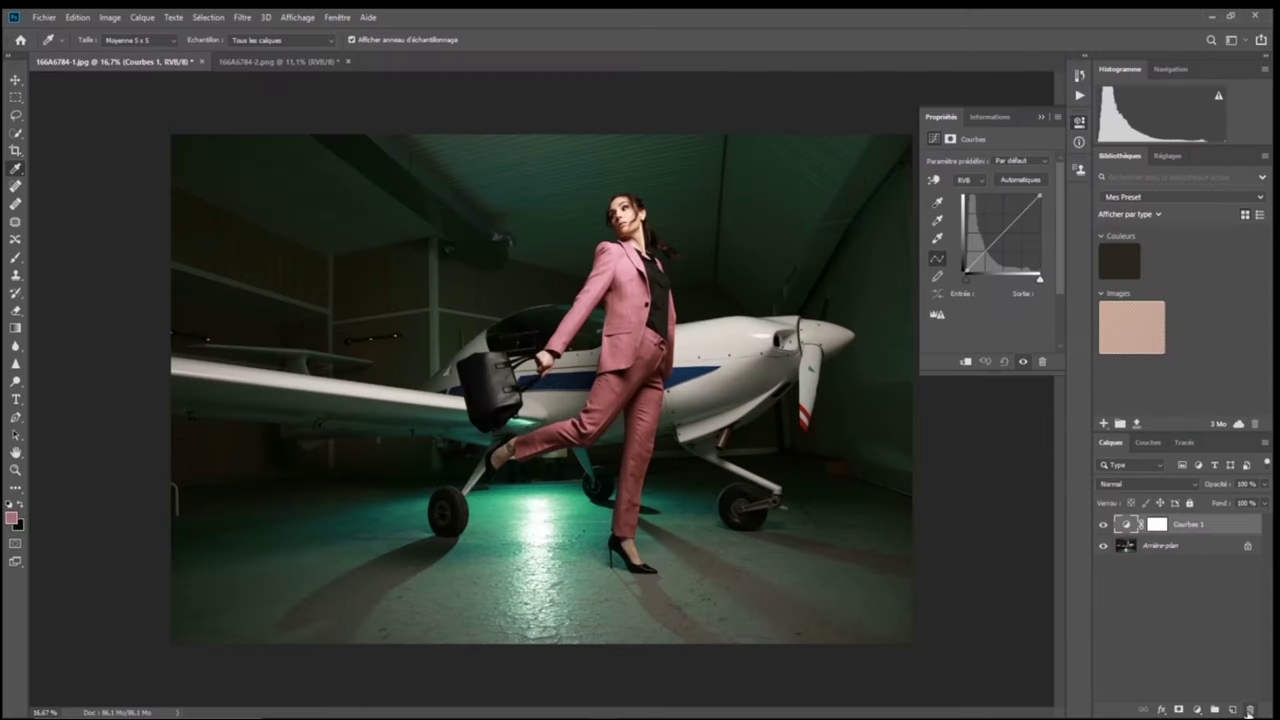
click(1221, 705)
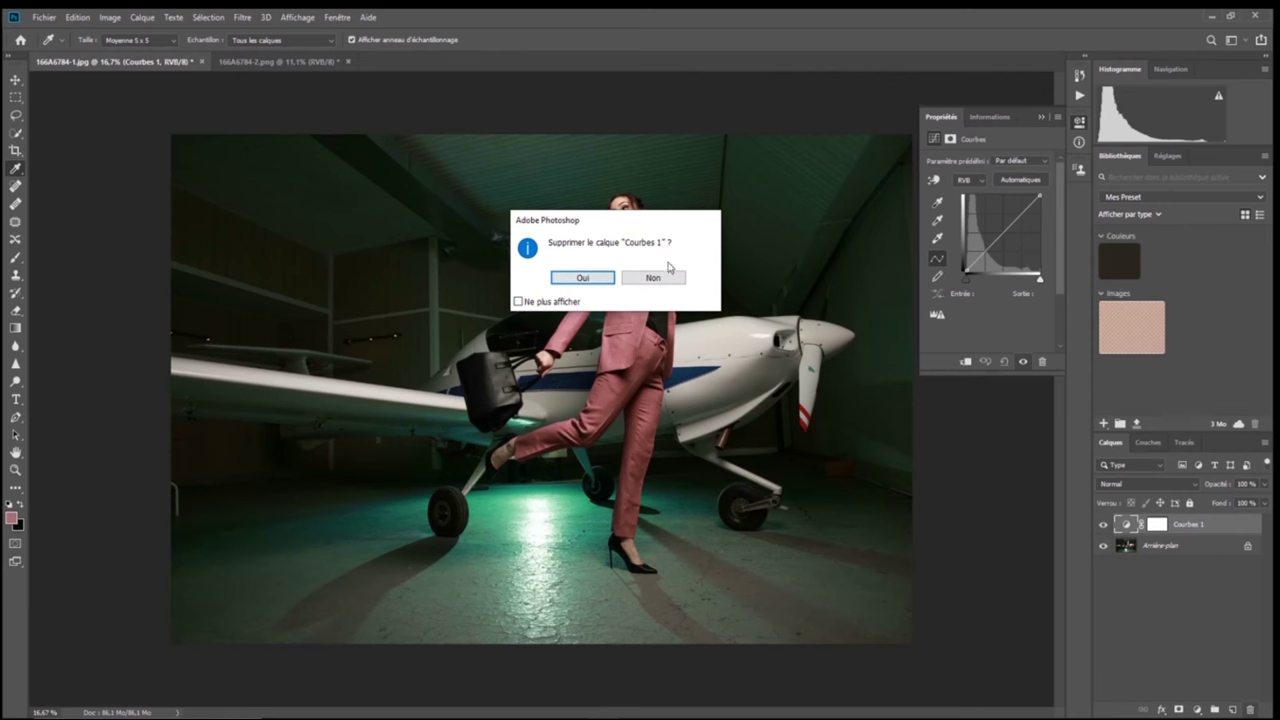
click(655, 279)
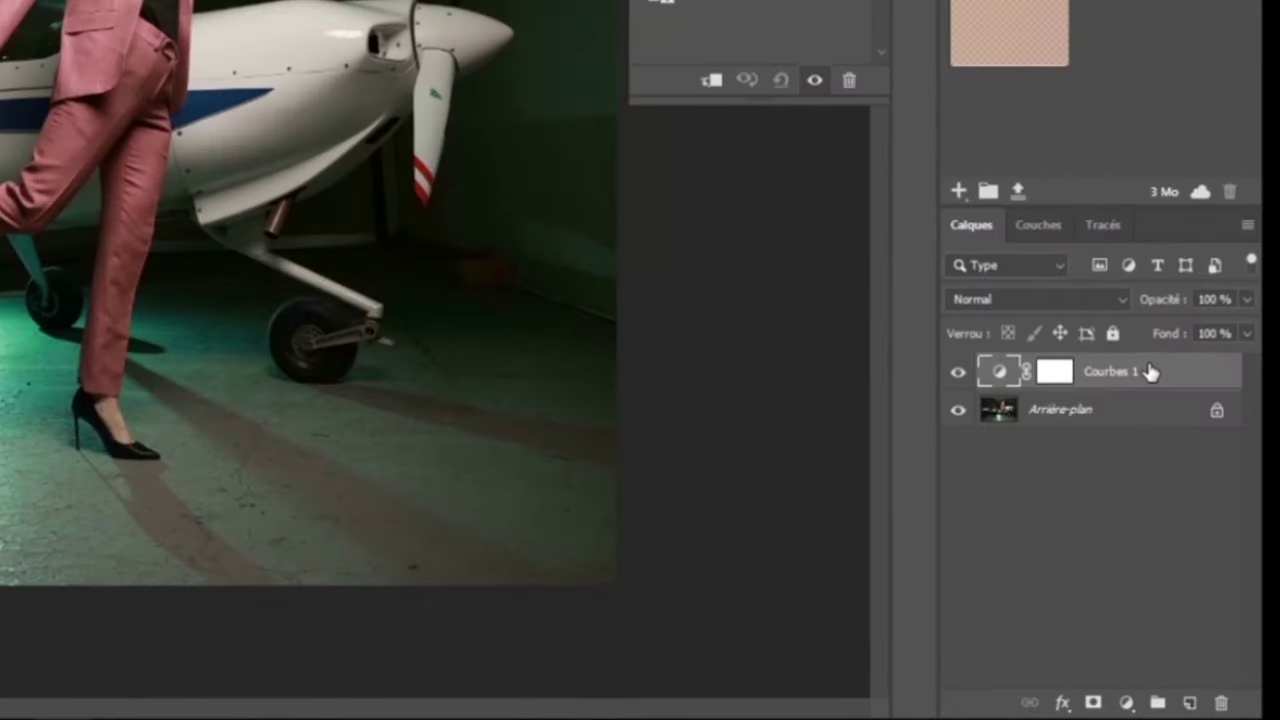
drag(1211, 525, 1246, 662)
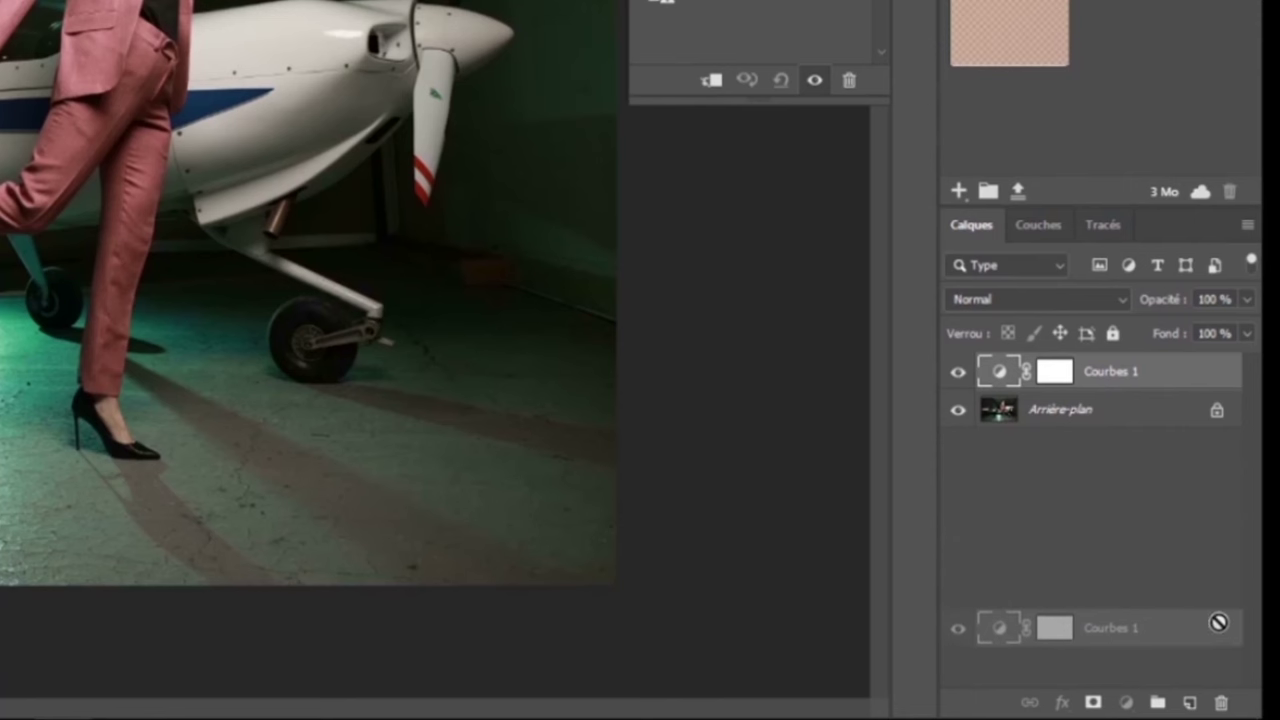
drag(1218, 623, 1221, 701)
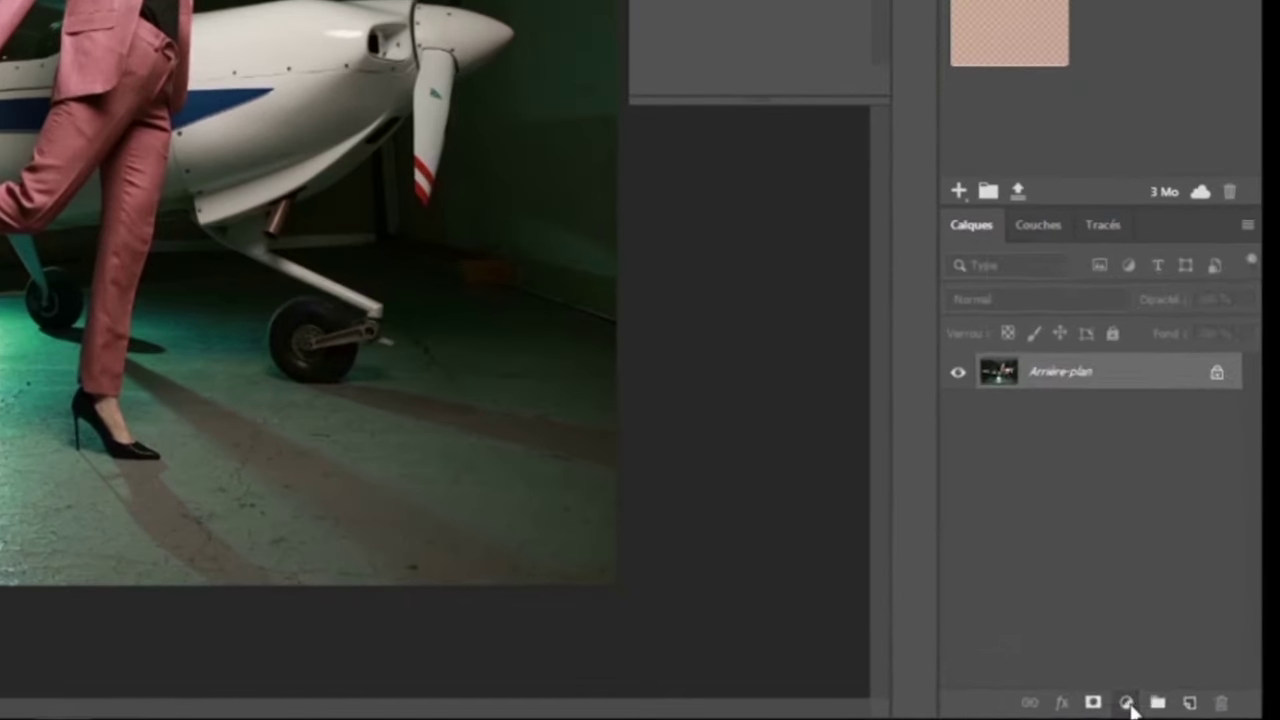
Add a Courbes adjustment layer from the Layers panel's adjustment button
click(1197, 709)
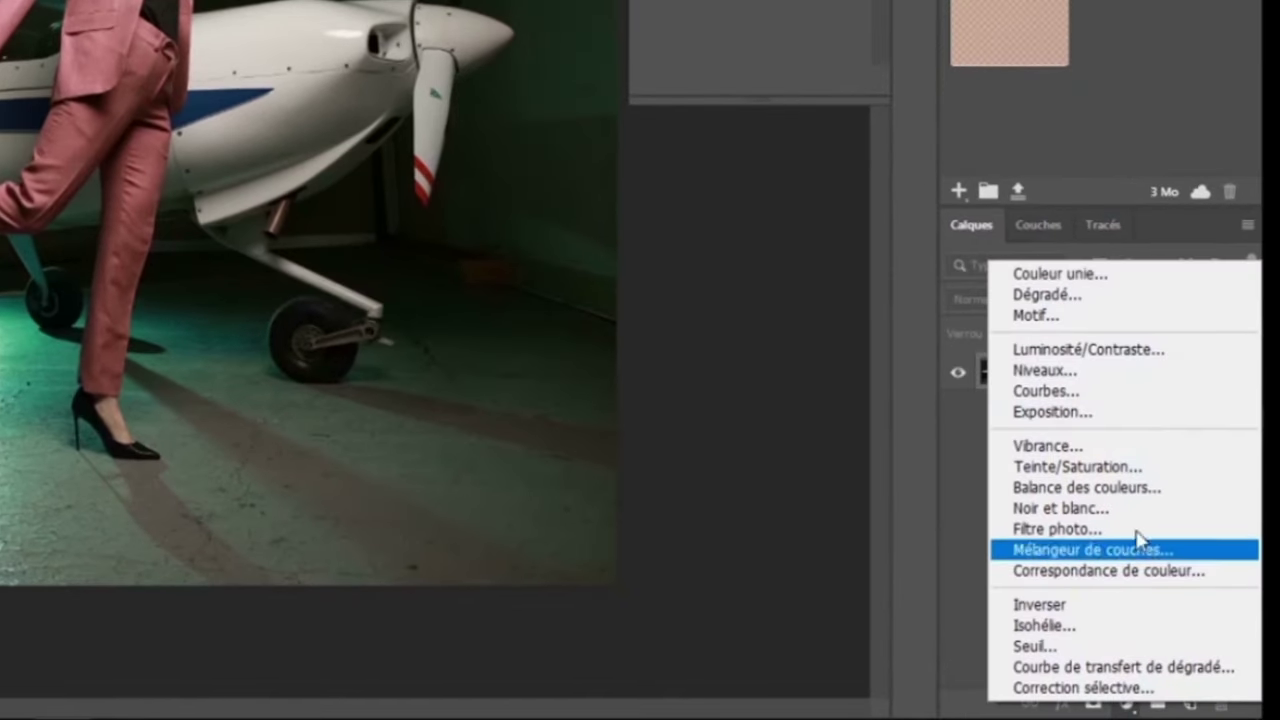
click(1098, 398)
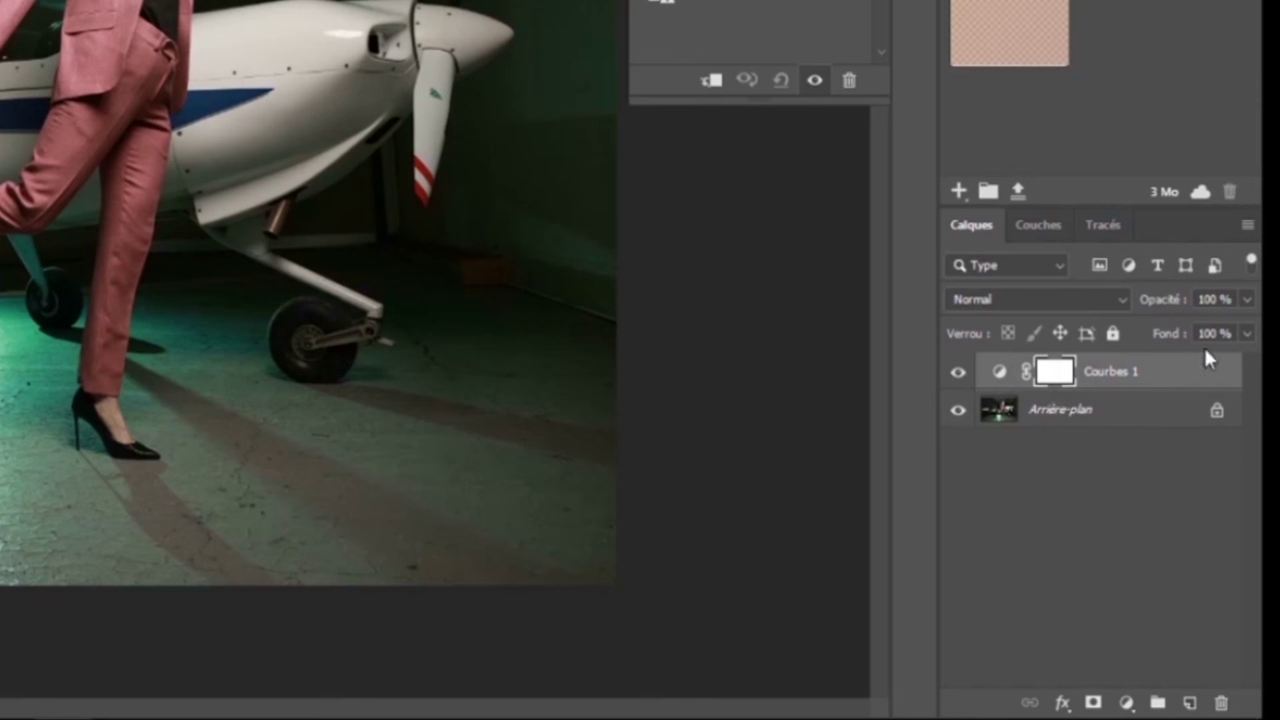
Toggle the Courbes 1 visibility off and on to compare with the original photo
click(958, 375)
click(958, 375)
click(958, 375)
click(958, 375)
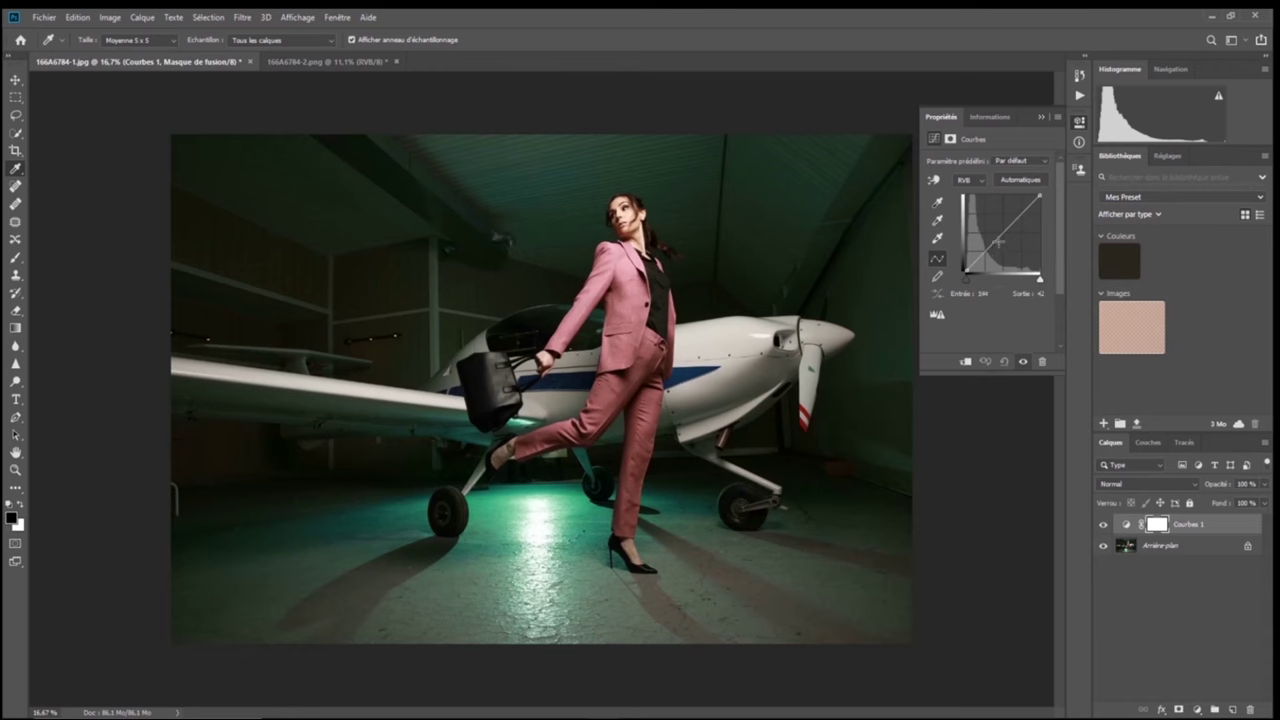
click(958, 375)
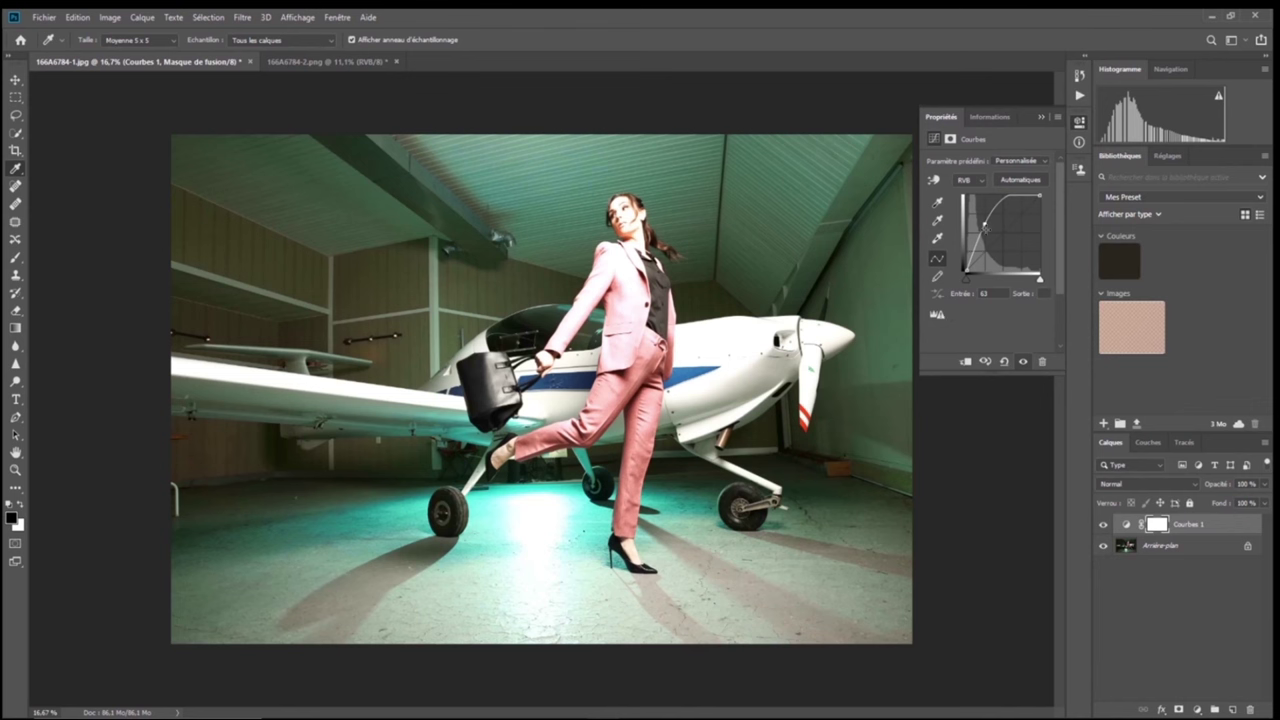
Nudge the curve point, compare with and without it, then reset the curve to straight
drag(984, 226, 990, 231)
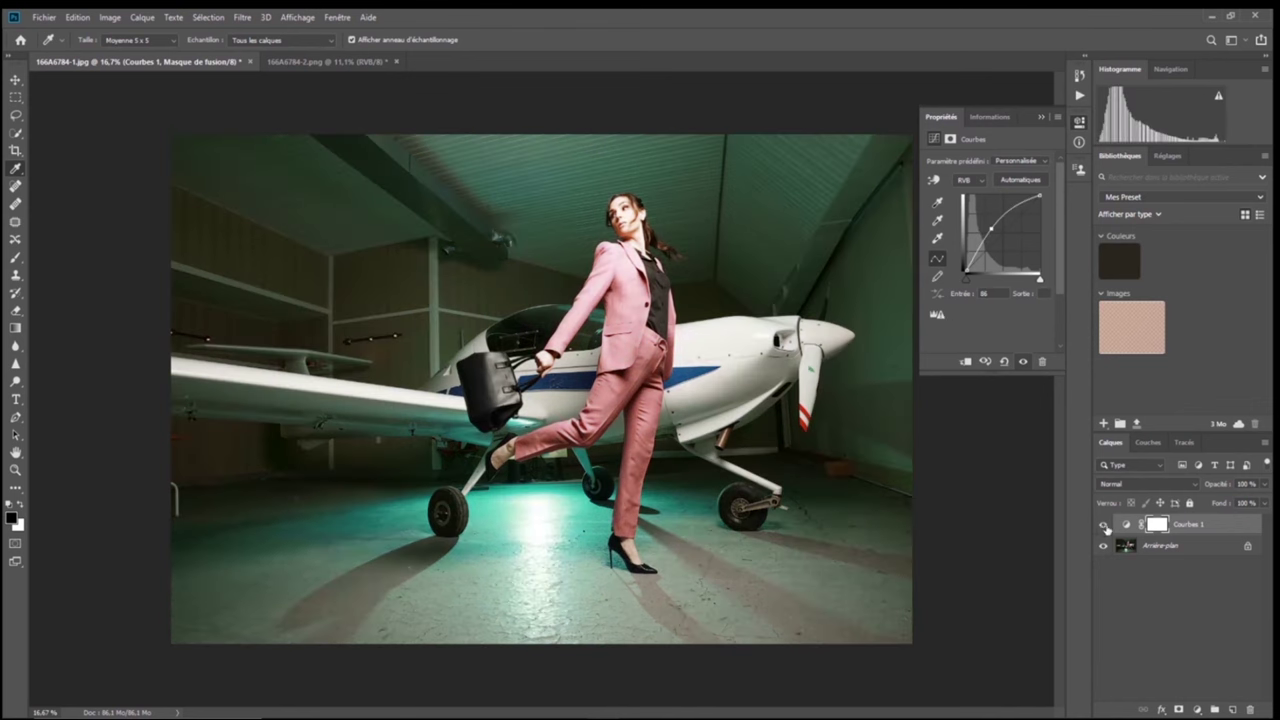
click(1103, 526)
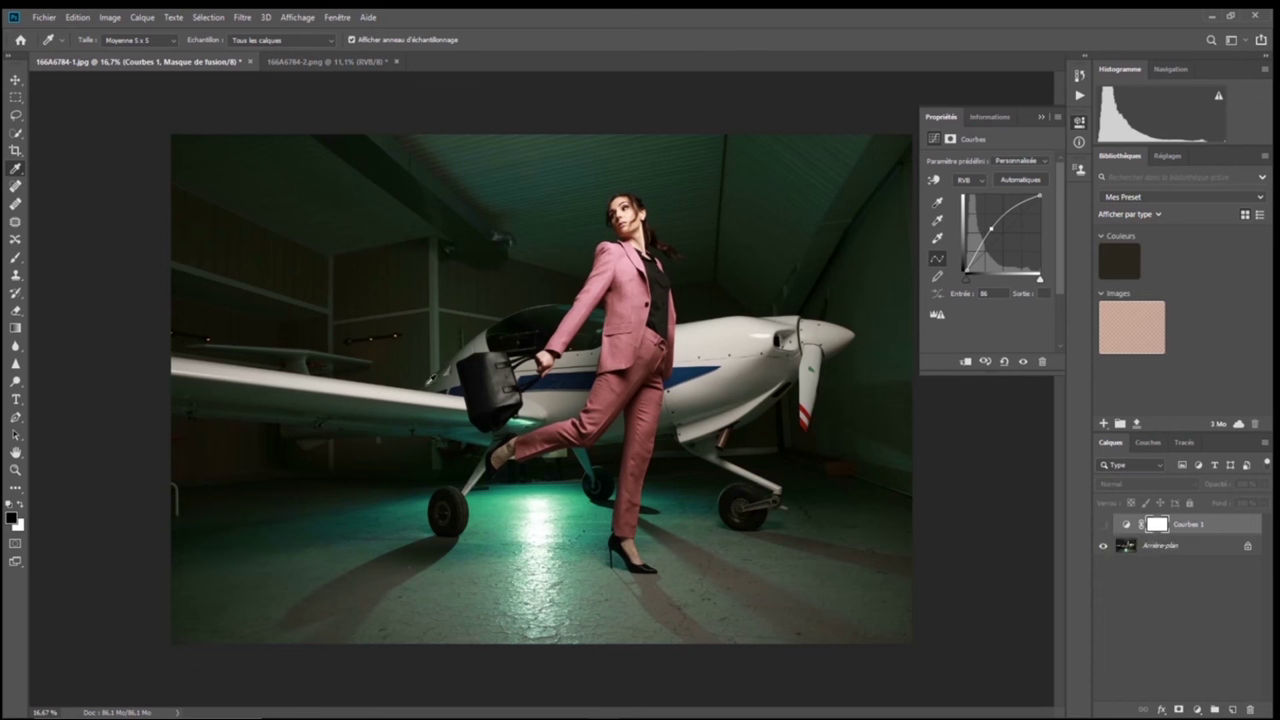
click(1103, 528)
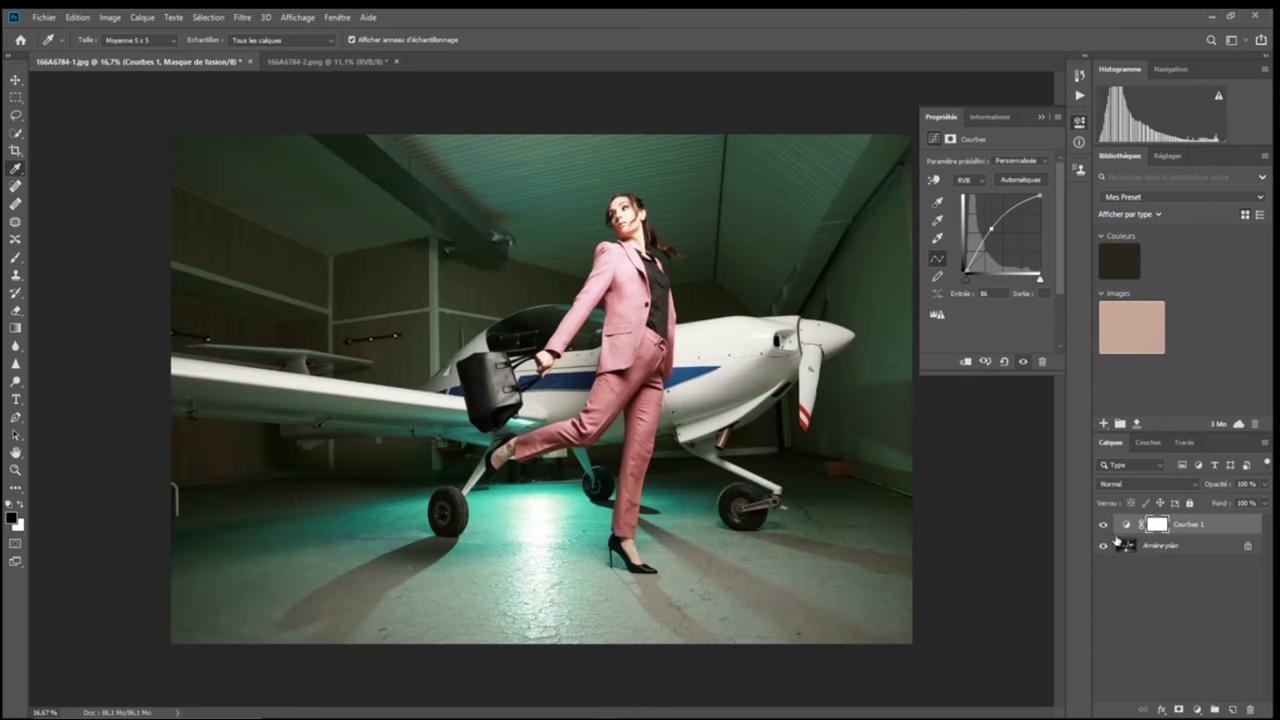
click(1005, 362)
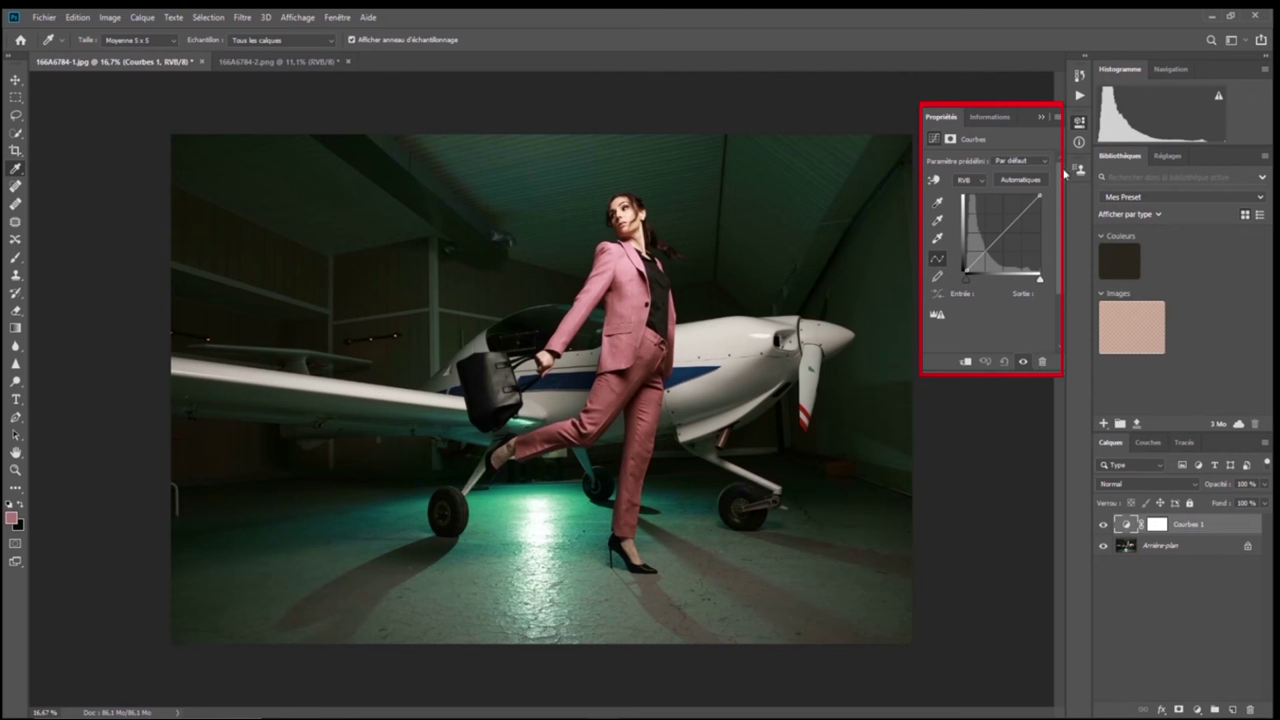
Collapse and reopen the Curves Properties panel twice, then select the Arrière-plan layer
click(1041, 118)
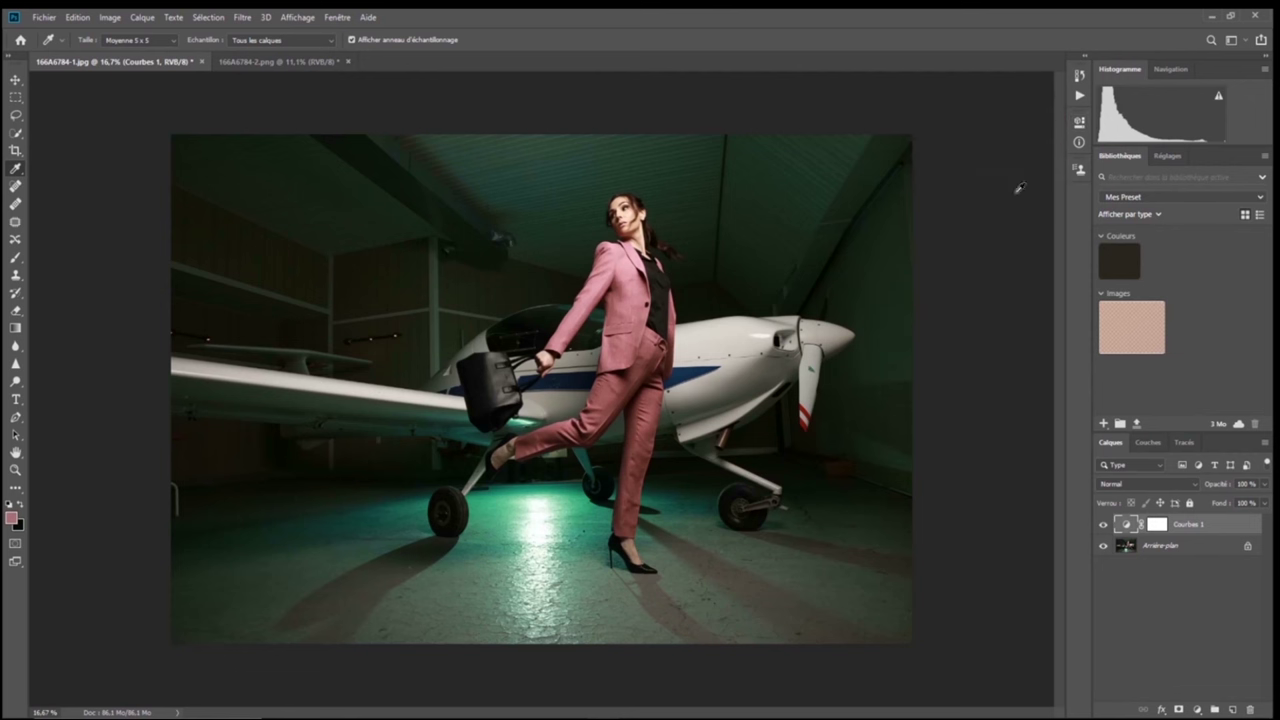
double_click(1127, 524)
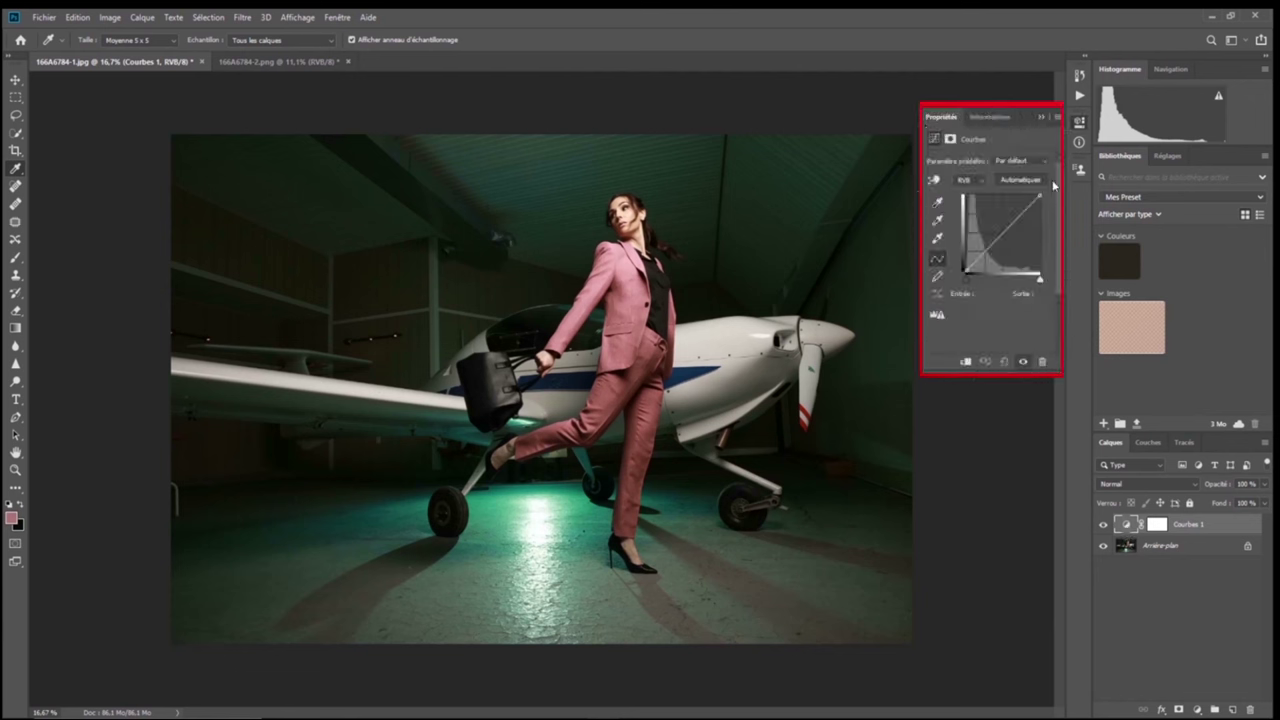
click(1042, 118)
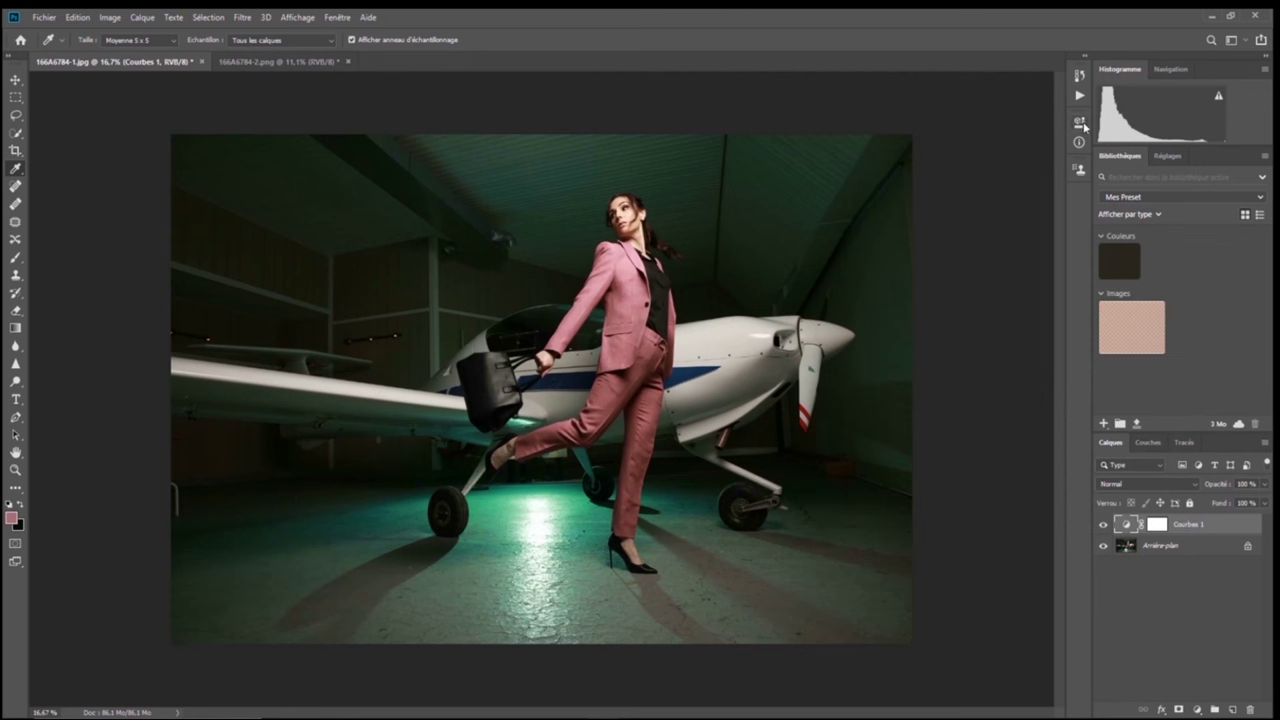
click(1080, 124)
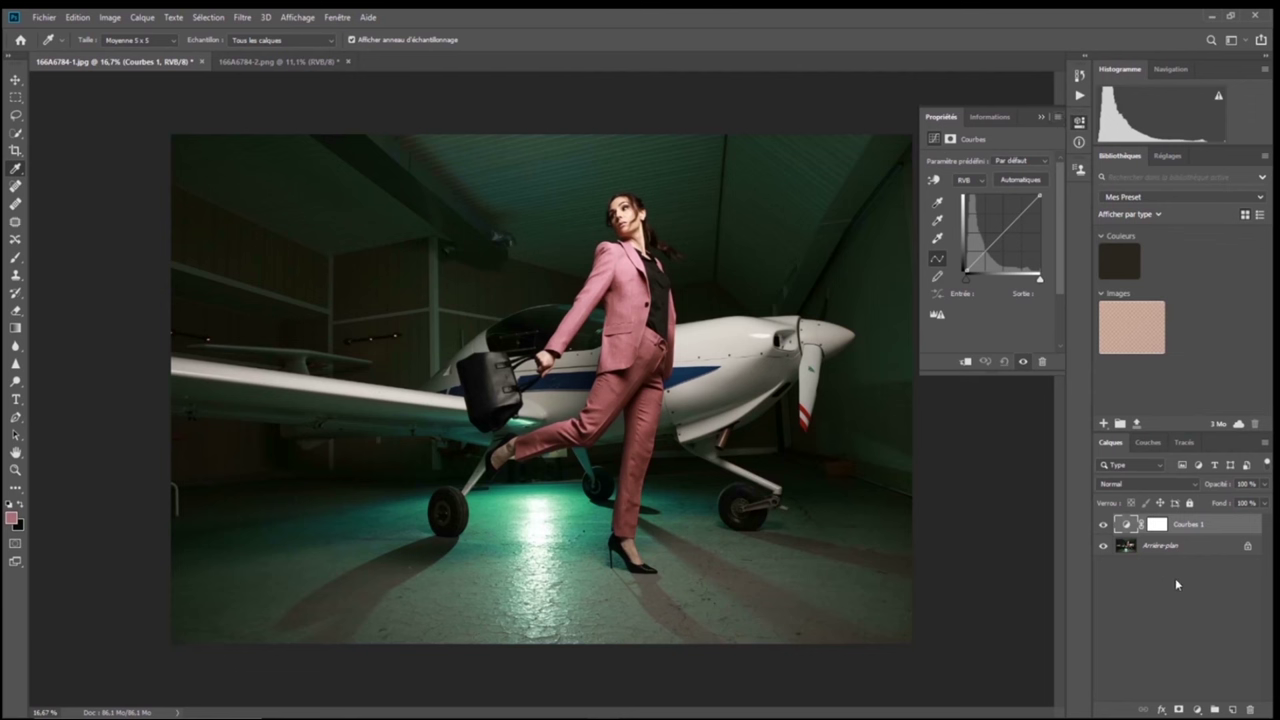
click(1178, 548)
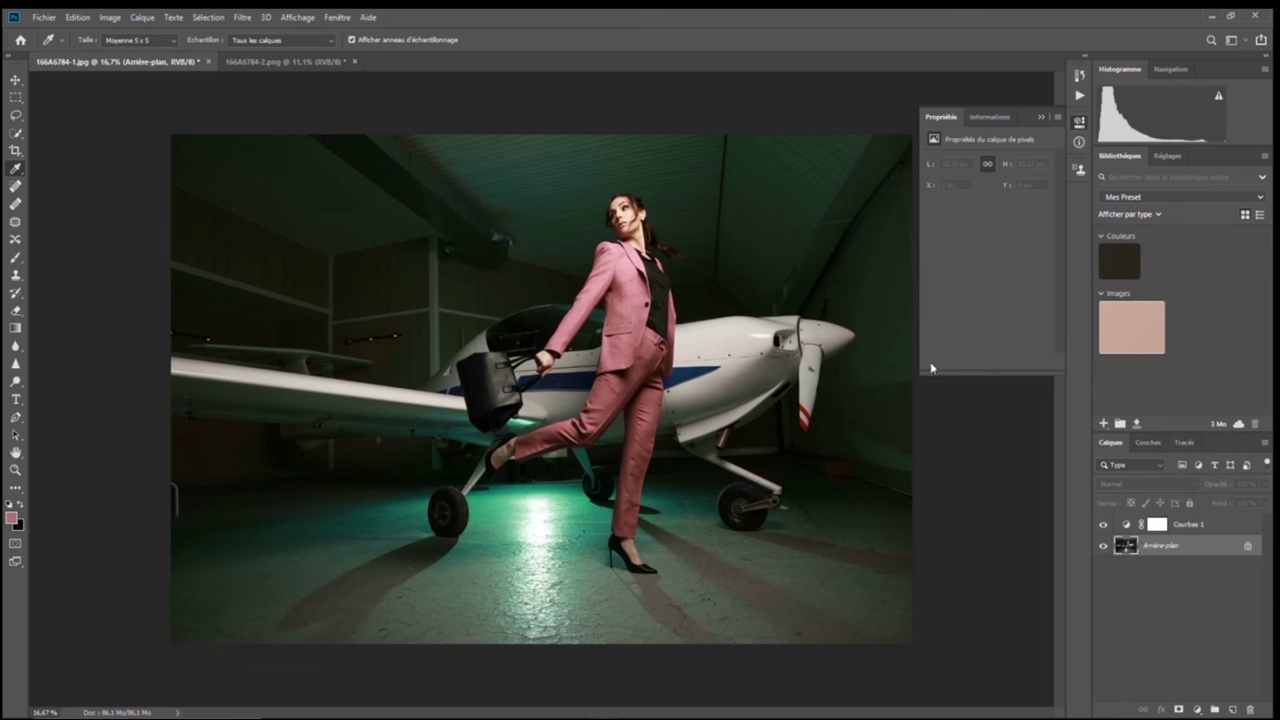
Select Courbes 1 and target its curve thumbnail rather than the layer mask
click(1227, 530)
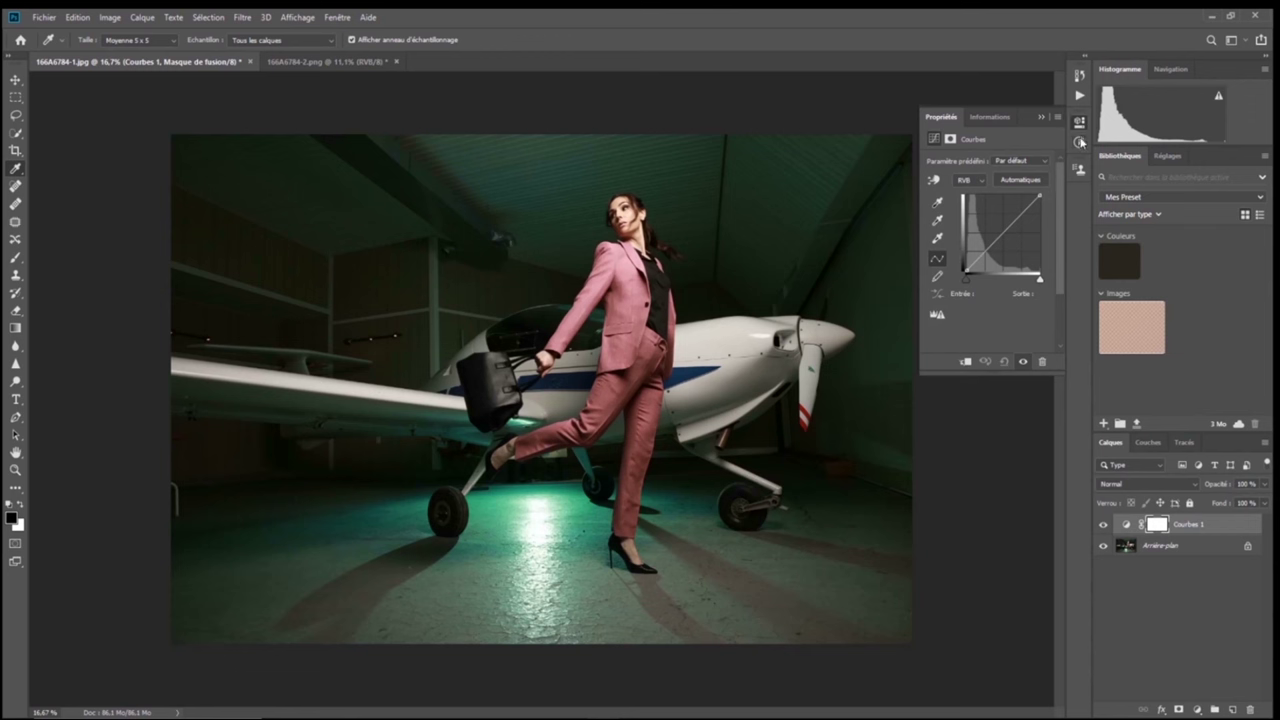
click(1128, 526)
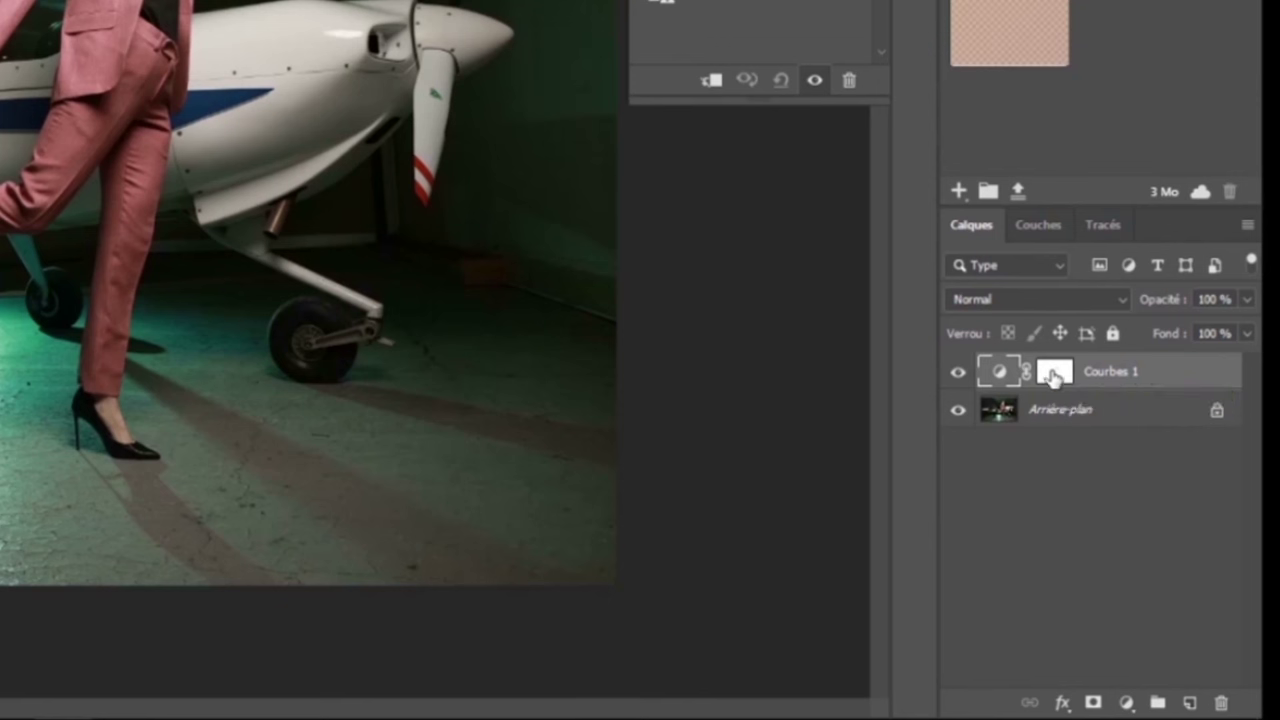
Alternate between Courbes 1 mask and curve thumbnails, finishing on the mask properties
click(1053, 374)
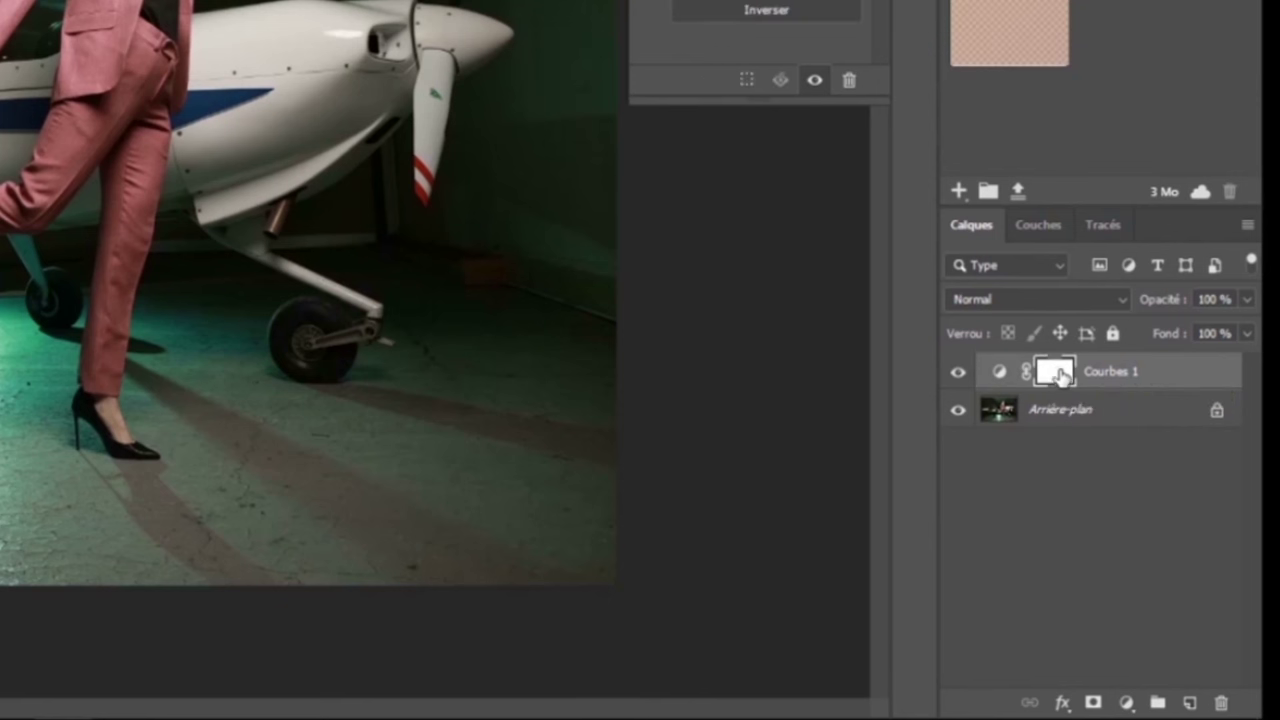
click(1000, 372)
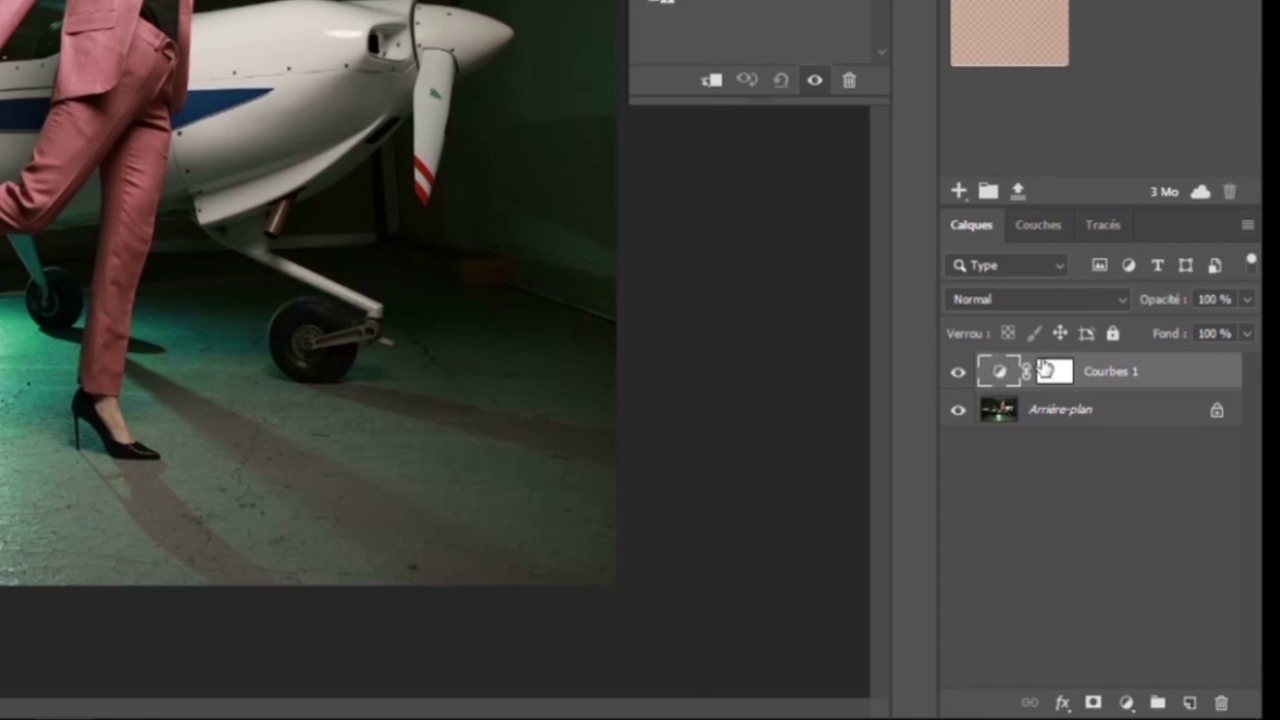
click(1053, 380)
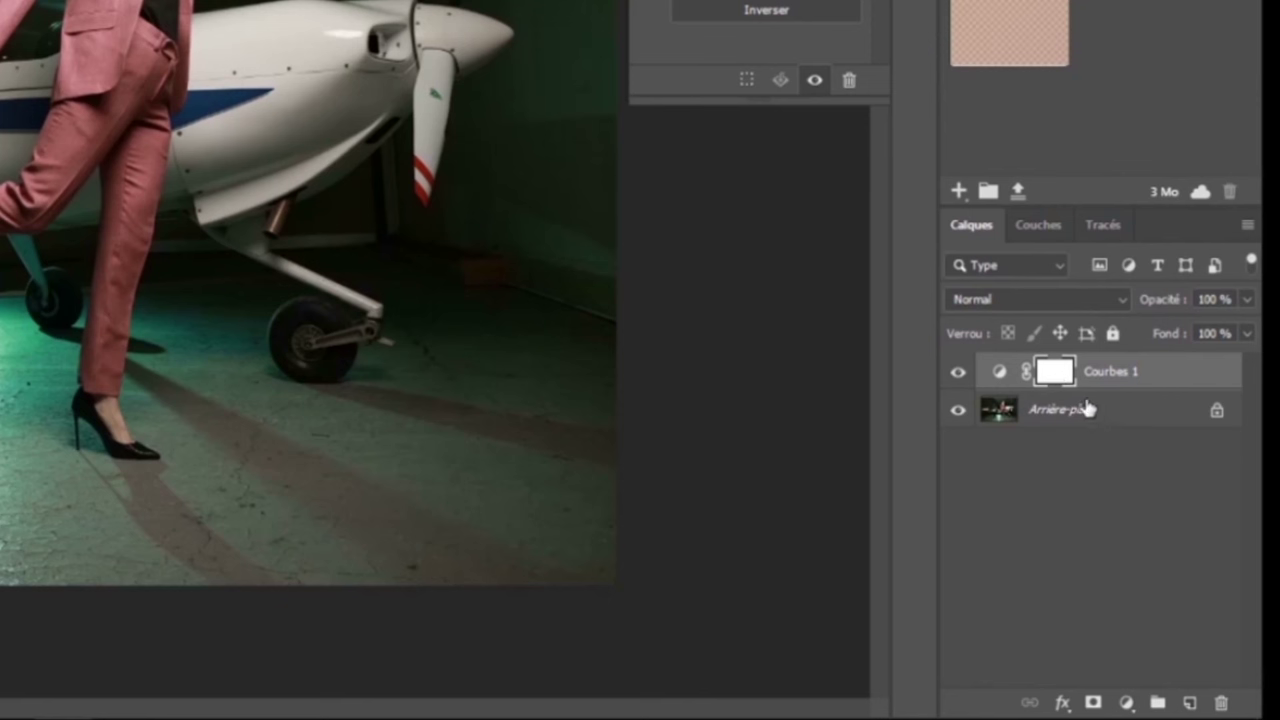
click(1000, 378)
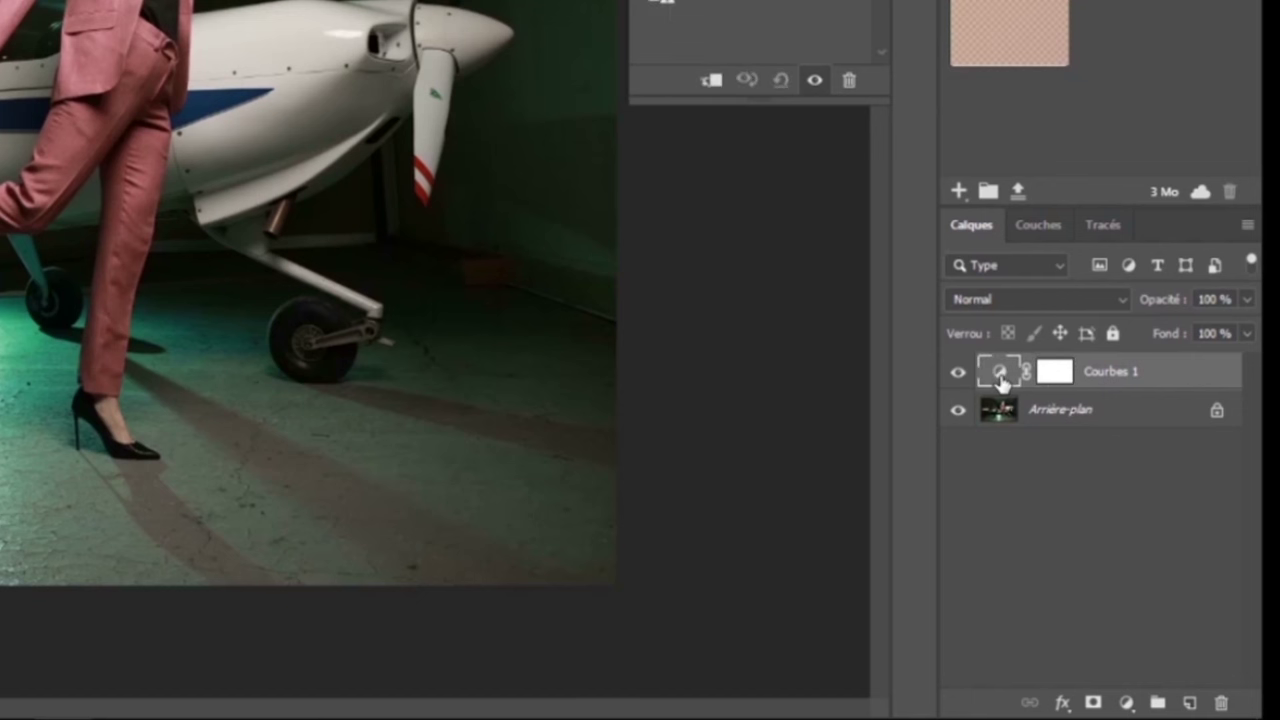
click(1060, 385)
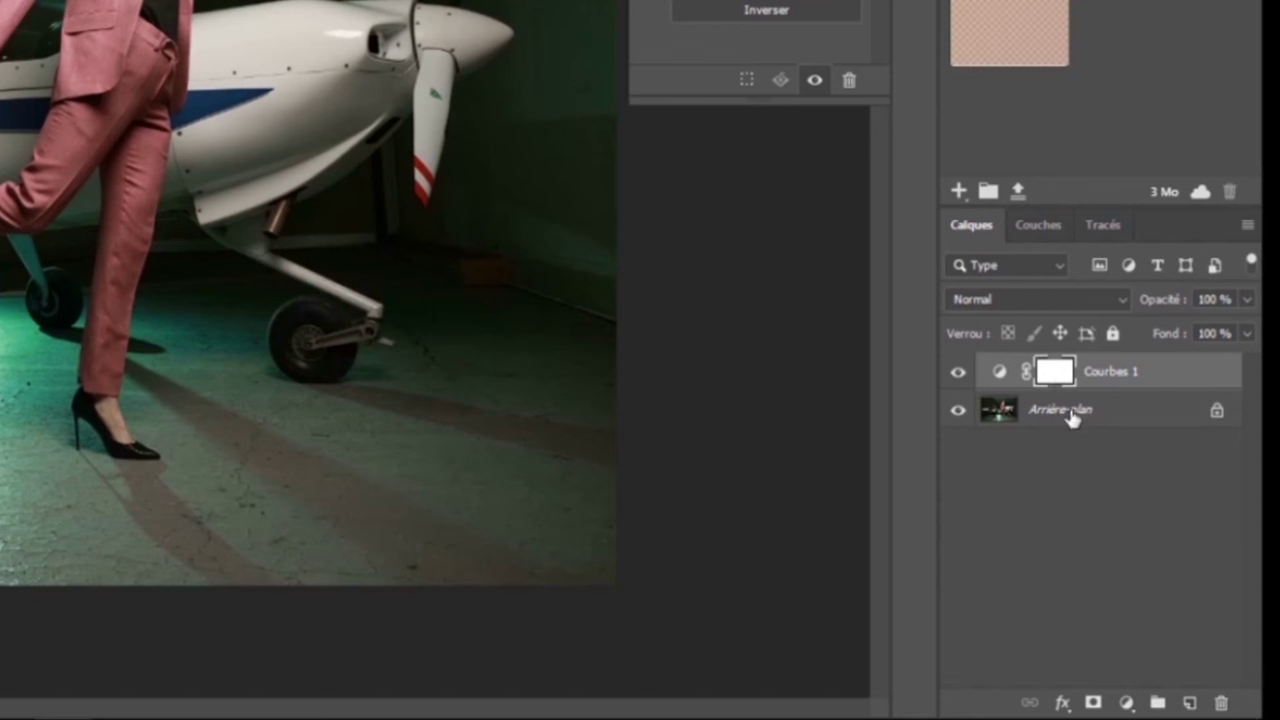
click(1128, 703)
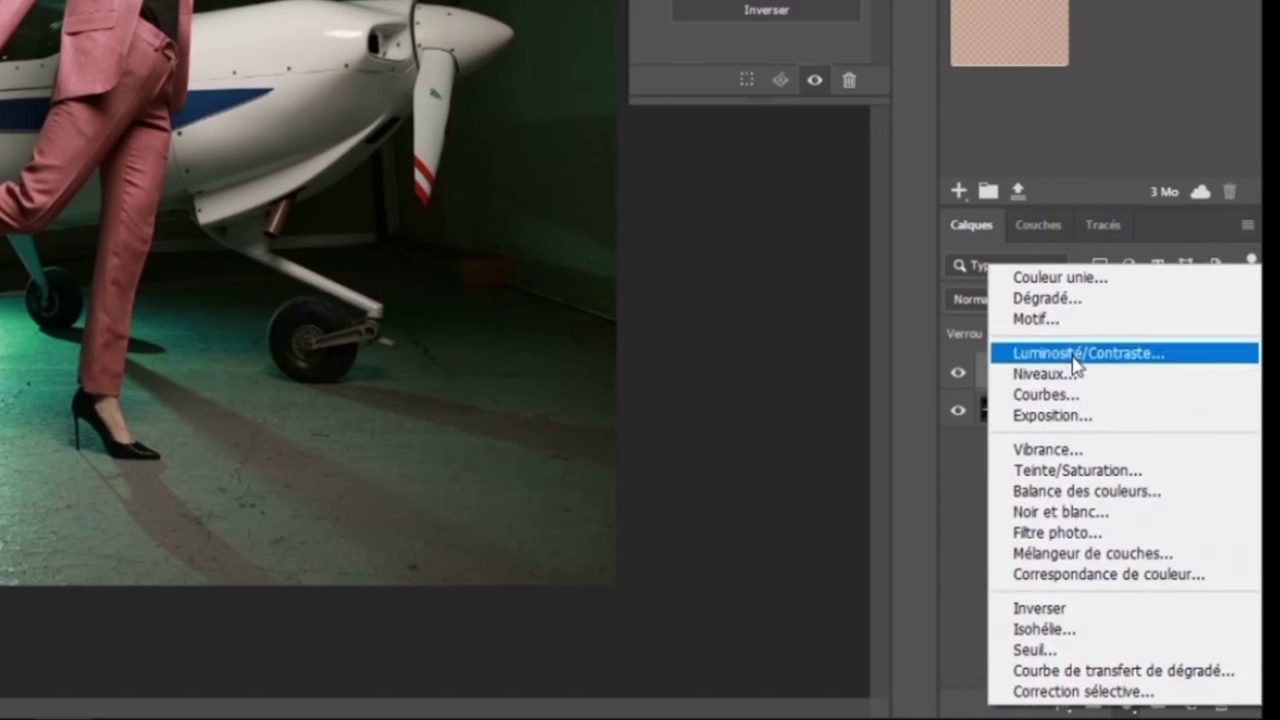
click(1047, 449)
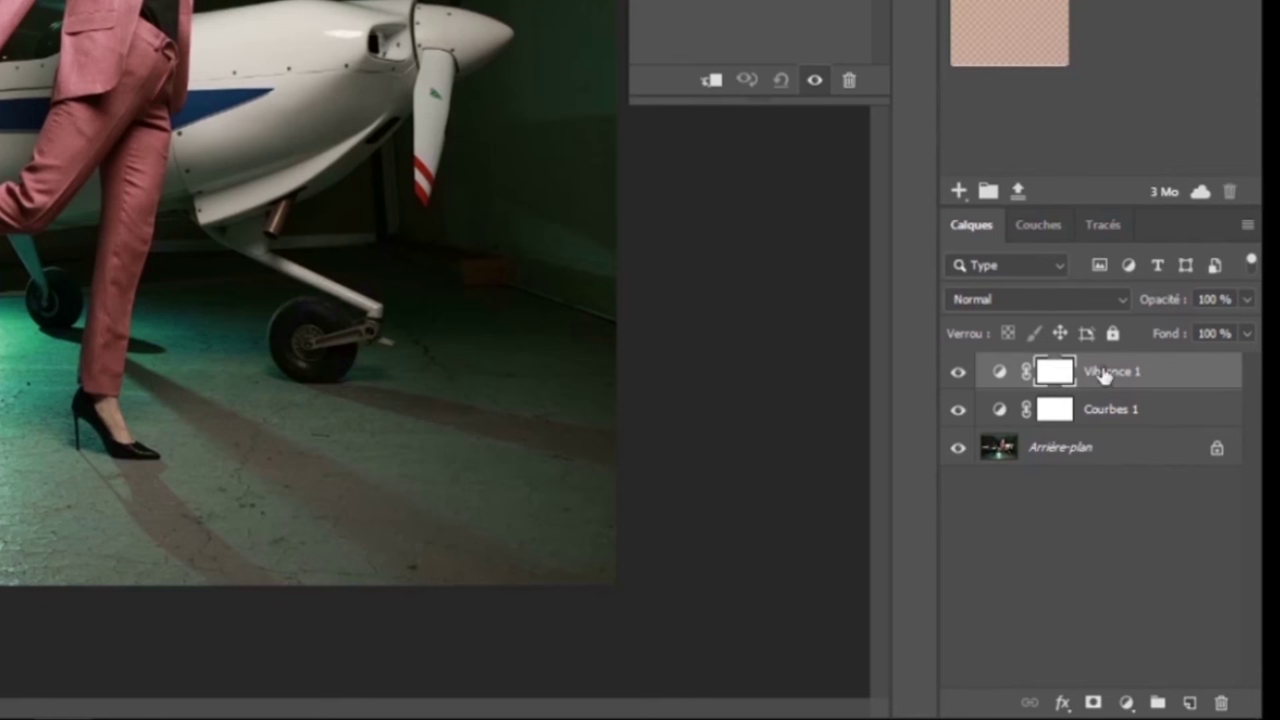
mouse_move(1145, 380)
mouse_down()
mouse_move(1181, 589)
mouse_move(1221, 703)
mouse_up()
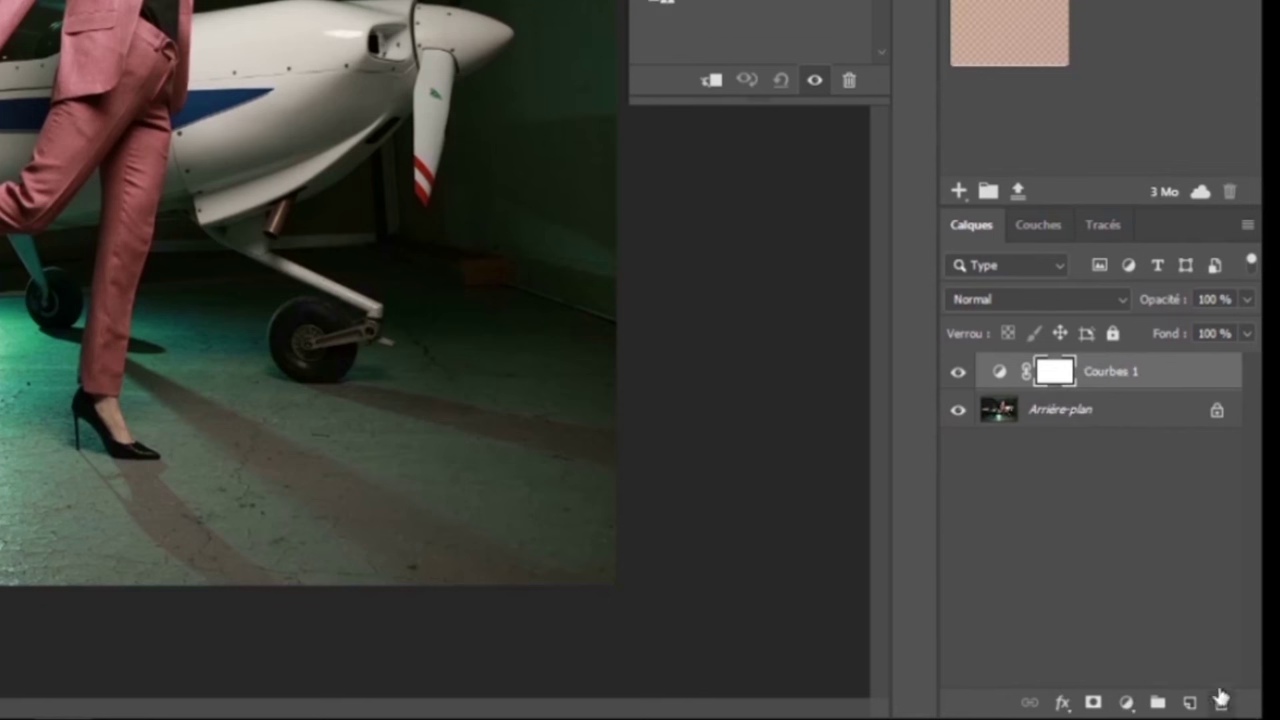
Rename the Courbes 1 layer to 'curve'
double_click(1110, 375)
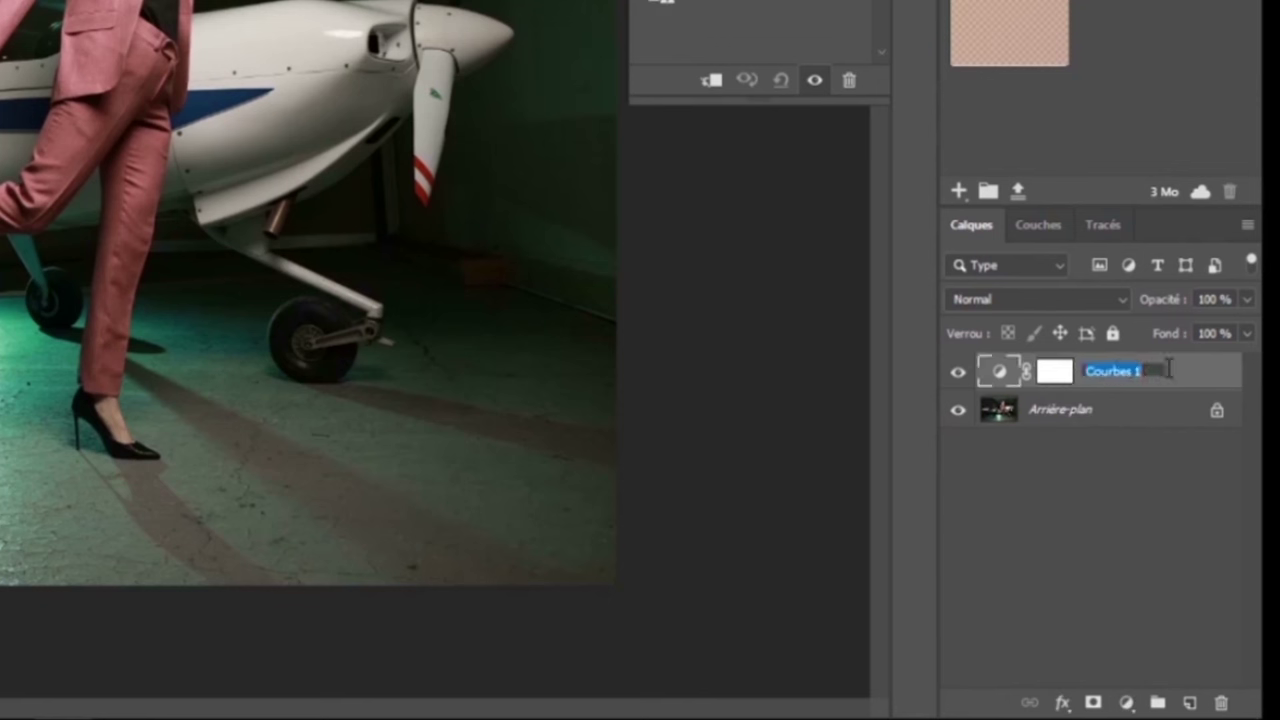
key(Return)
double_click(1112, 376)
text(curve)
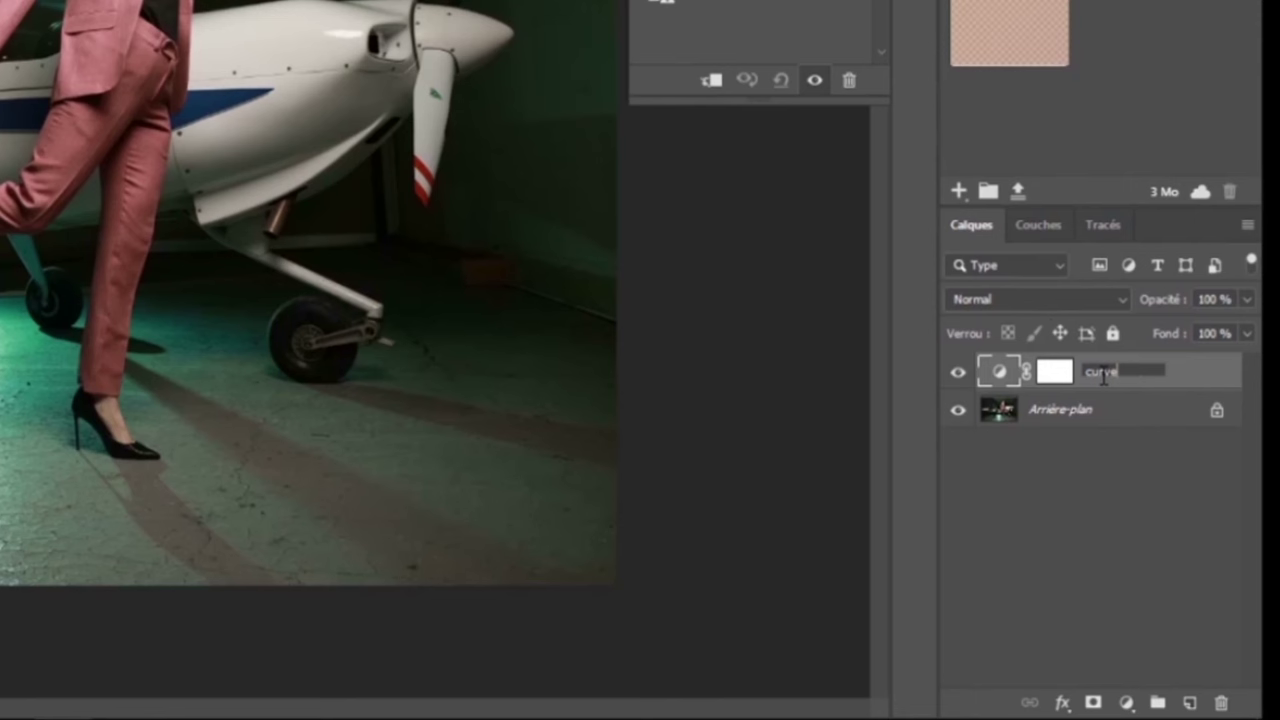
click(1190, 380)
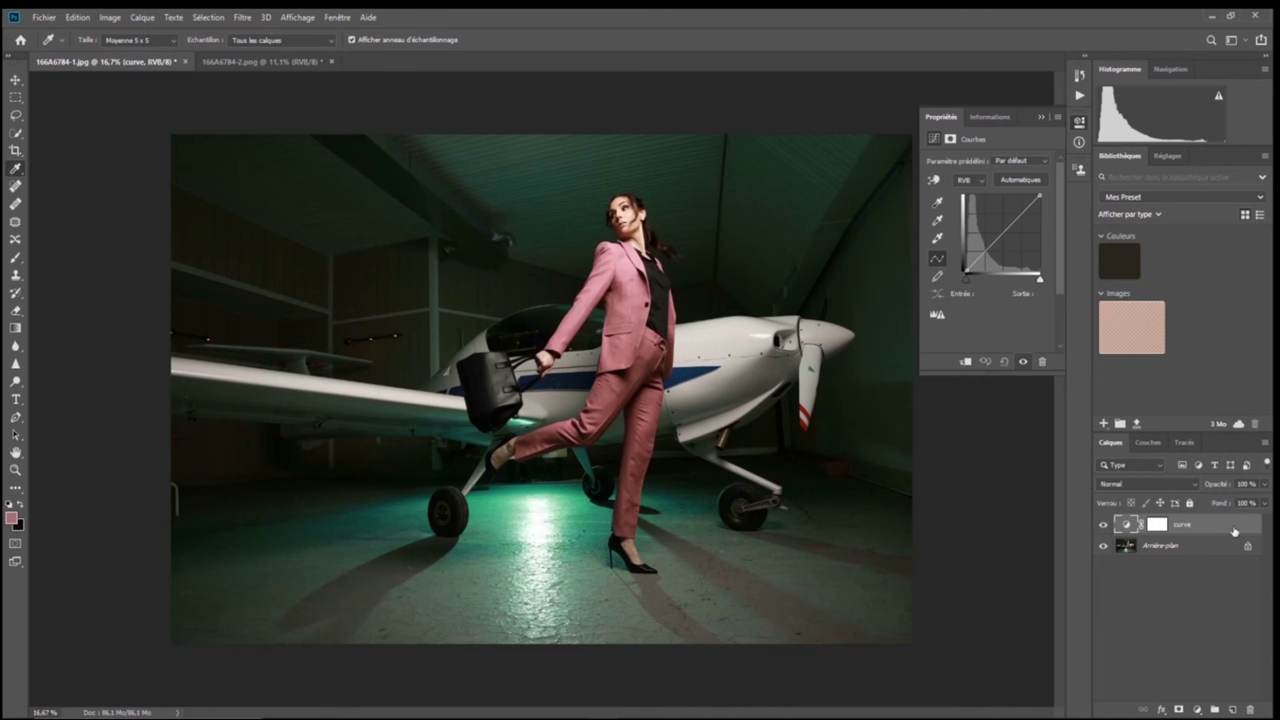
click(1104, 525)
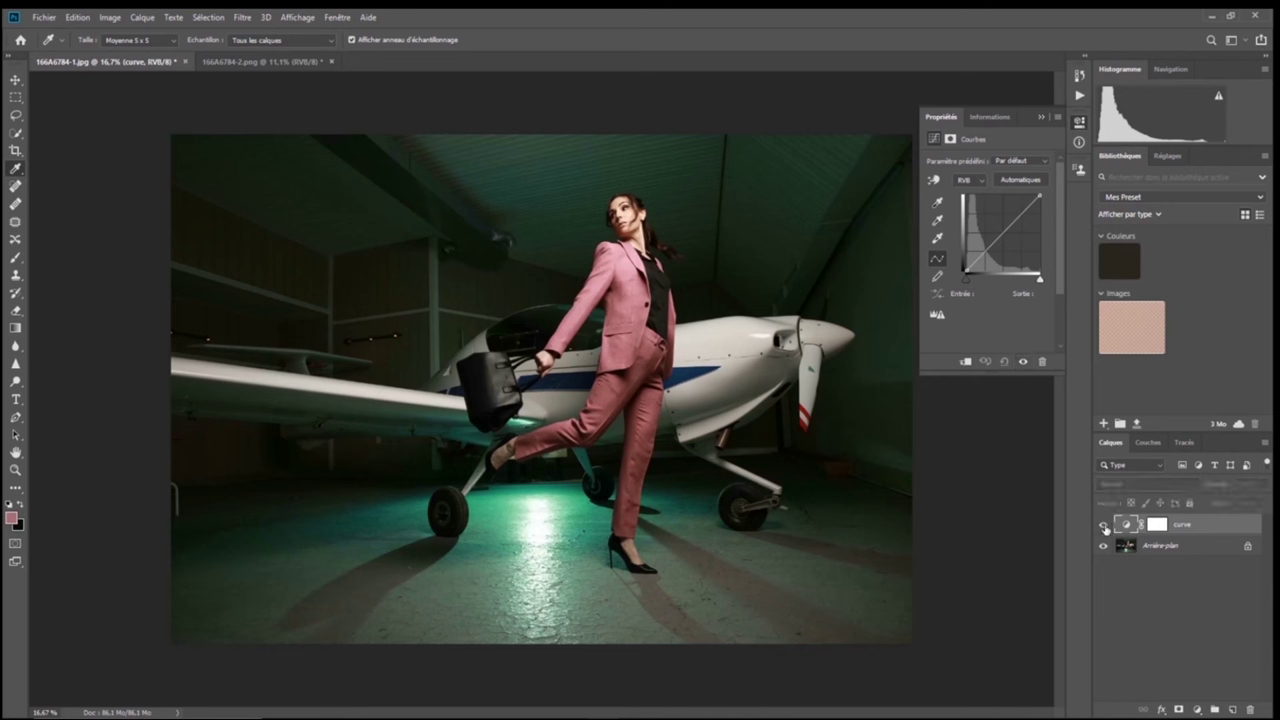
click(1104, 526)
click(1104, 526)
click(1104, 526)
click(1104, 526)
click(1104, 526)
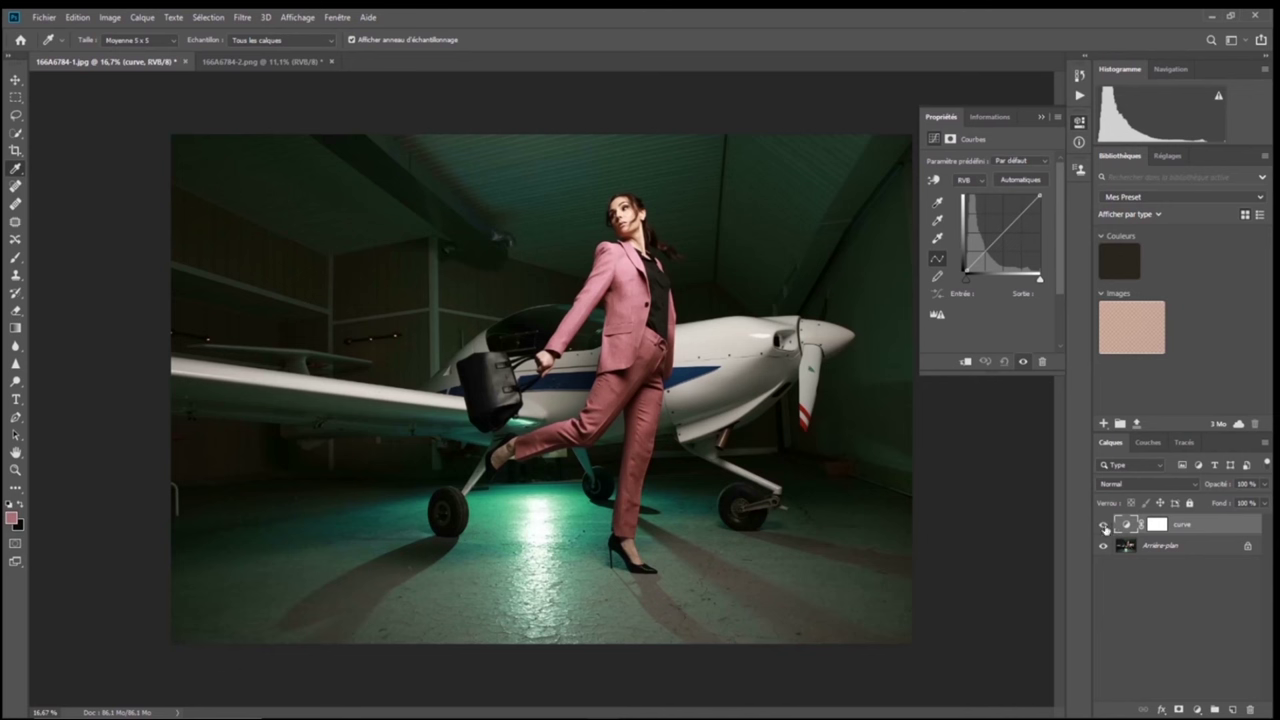
click(1125, 527)
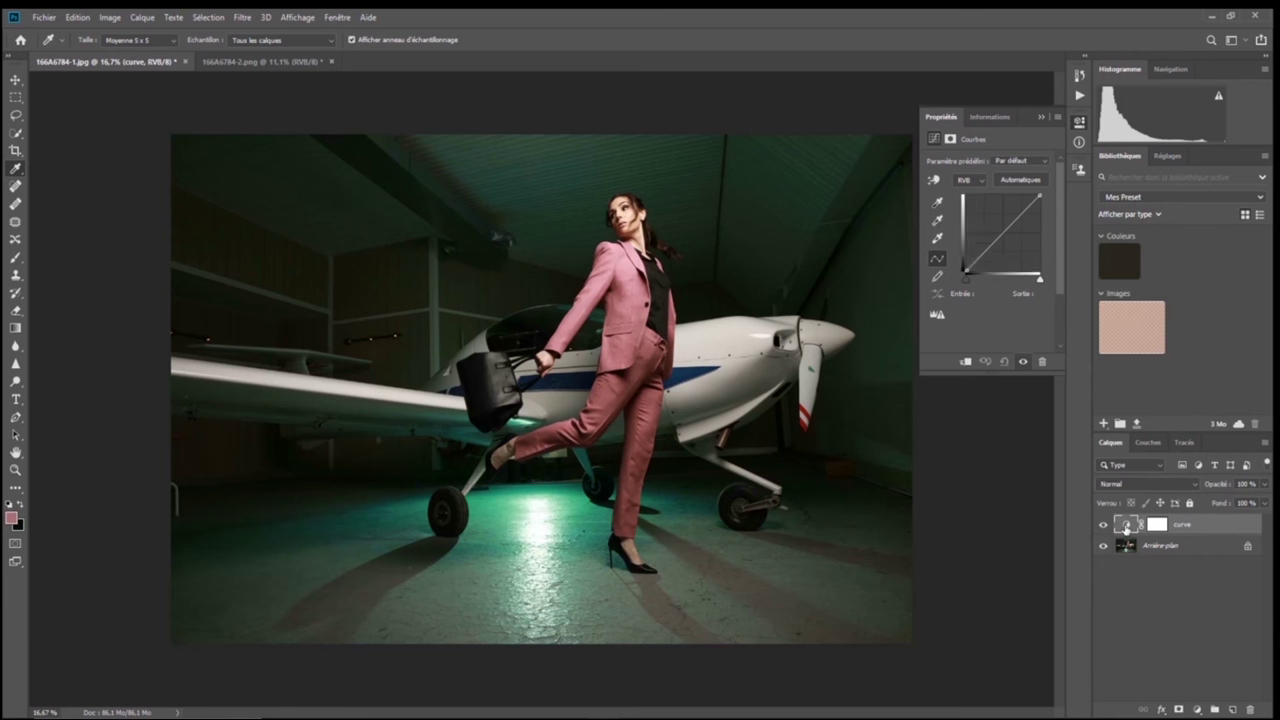
click(1126, 528)
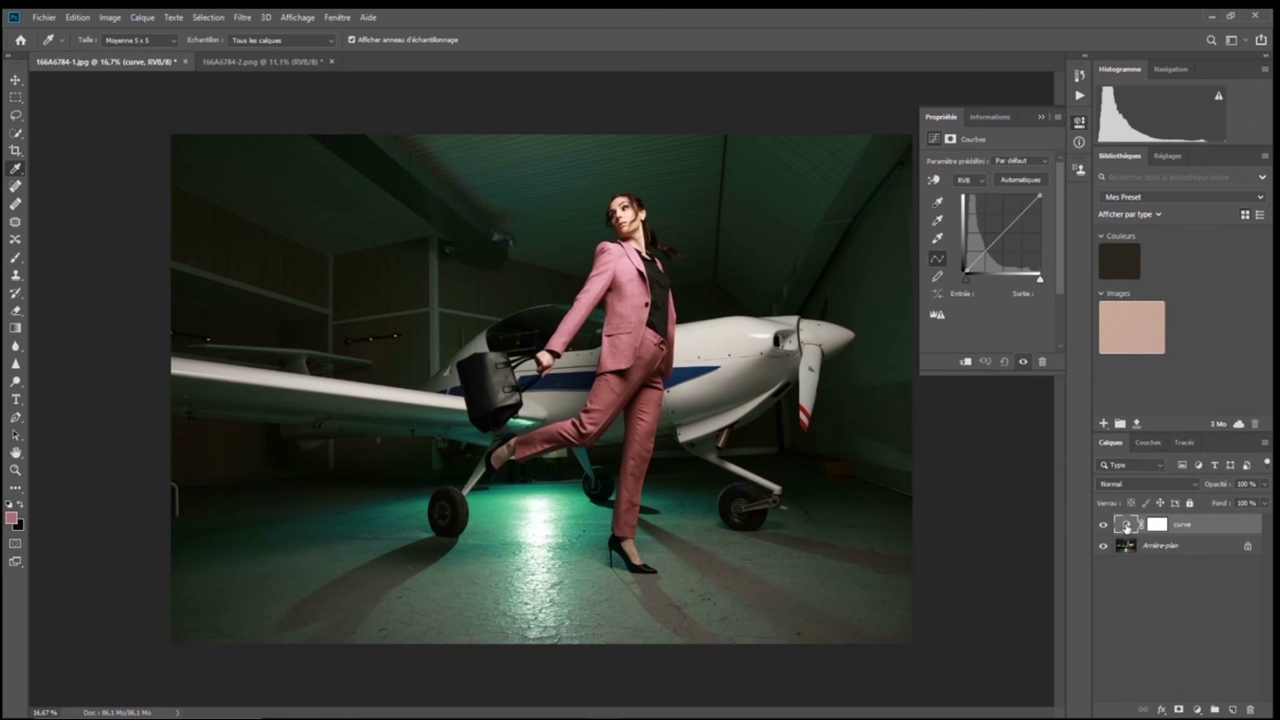
click(1157, 524)
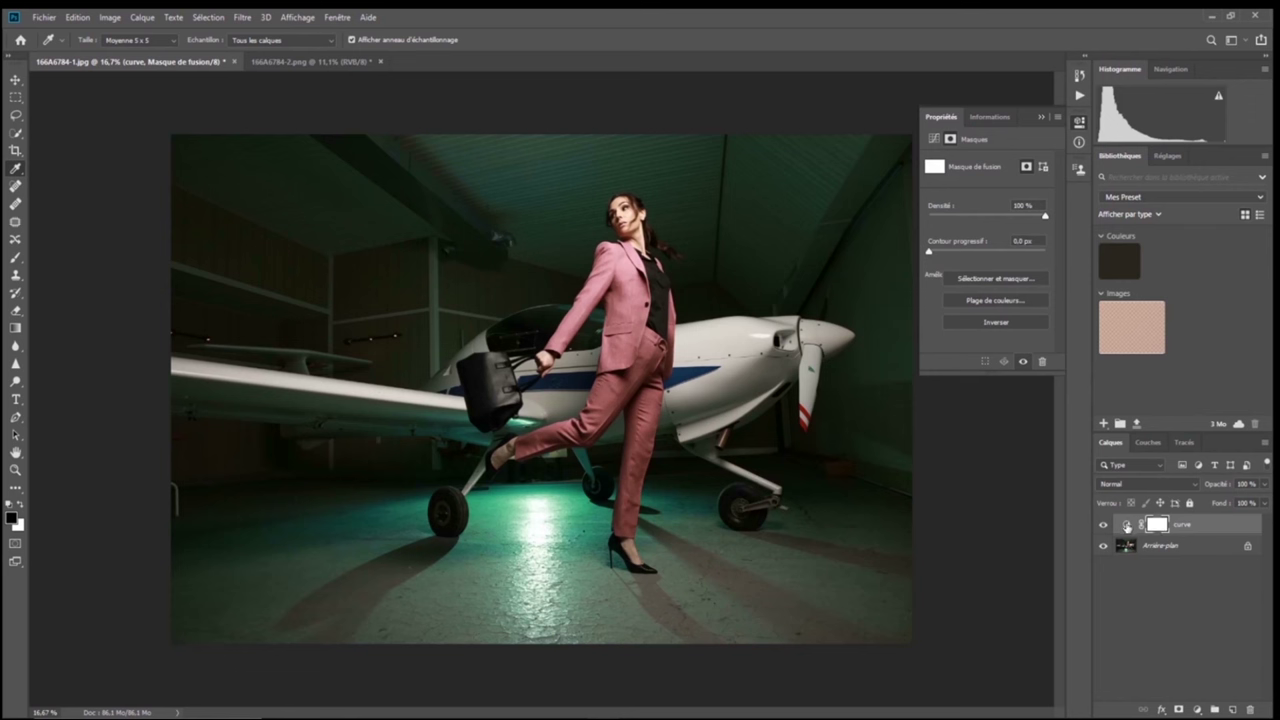
click(1127, 525)
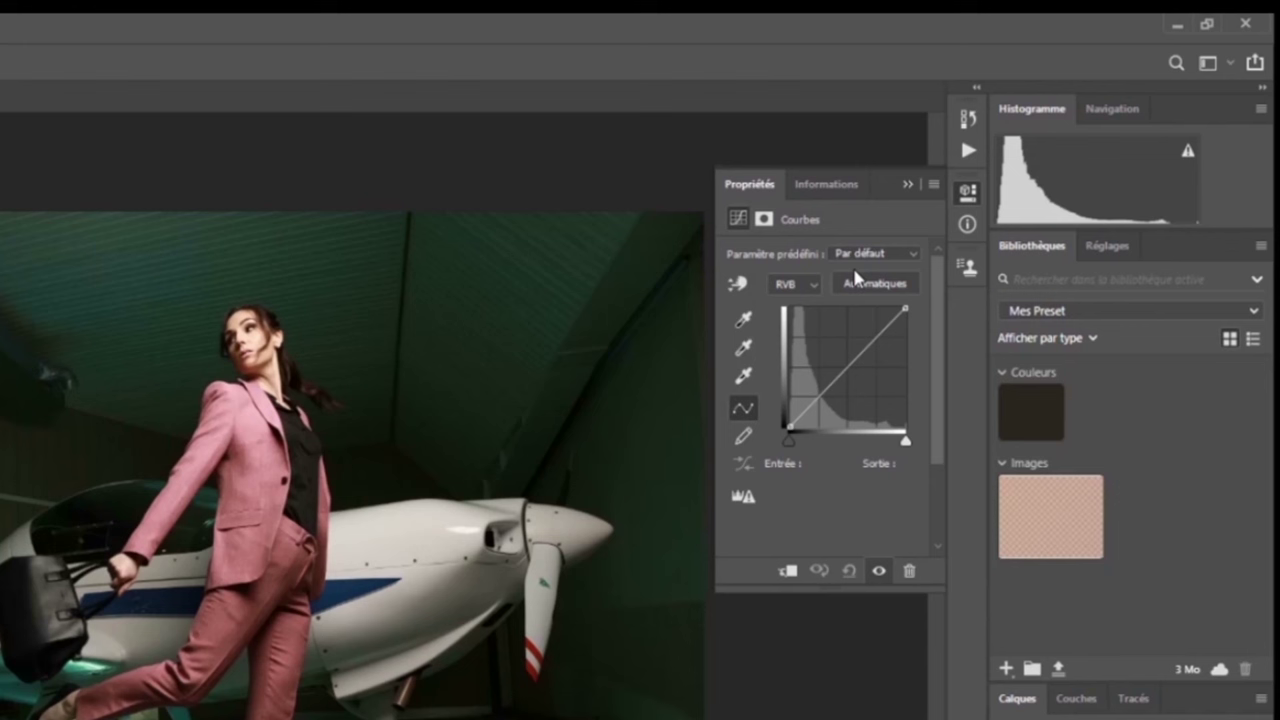
click(802, 190)
click(760, 187)
click(828, 184)
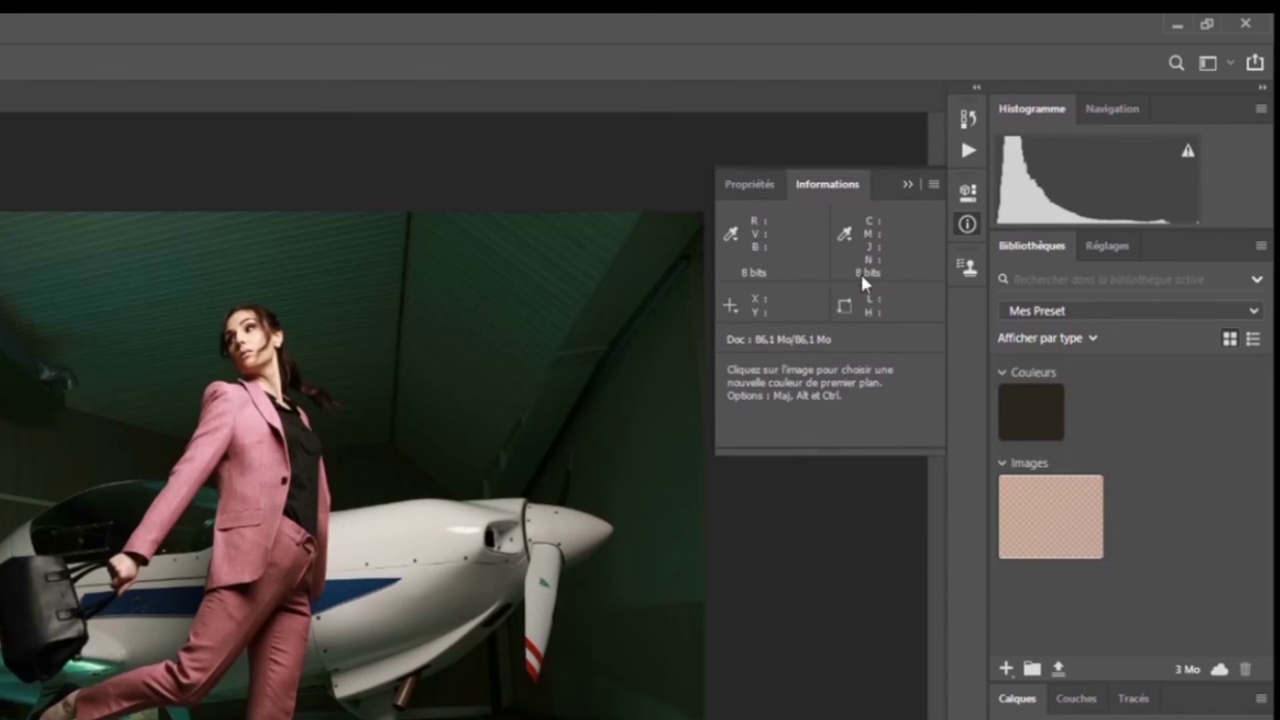
click(907, 185)
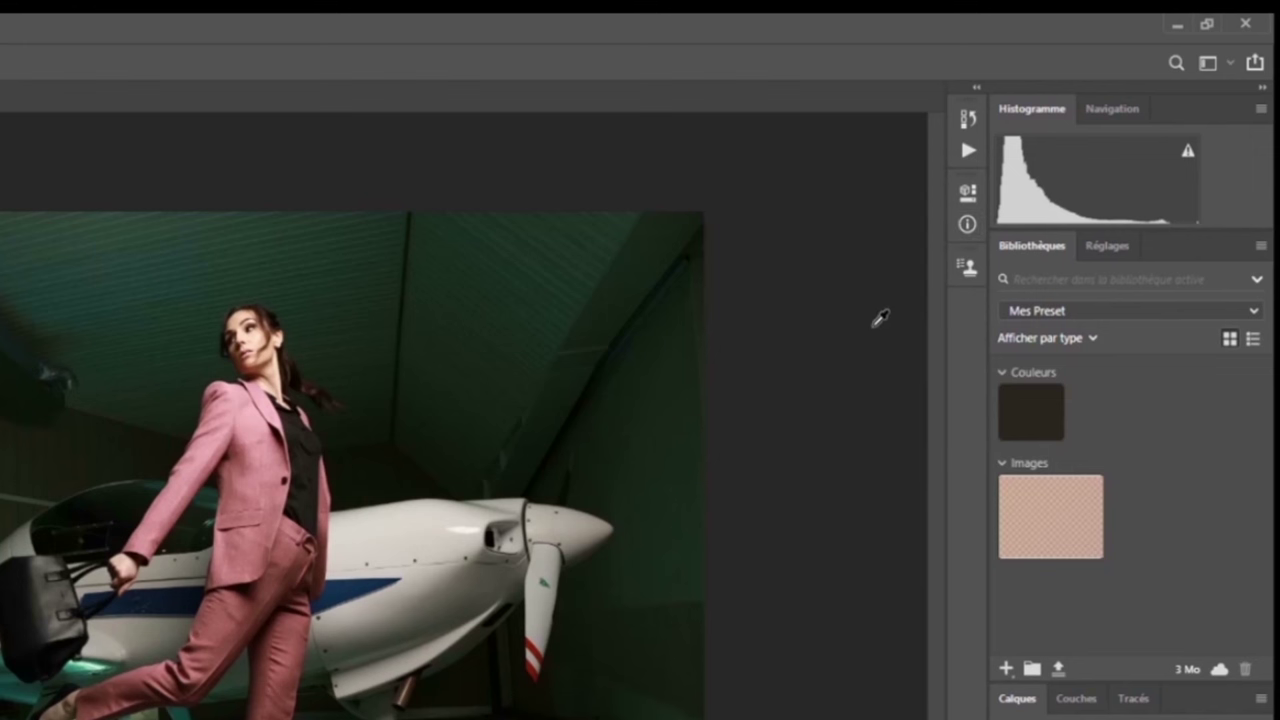
click(967, 196)
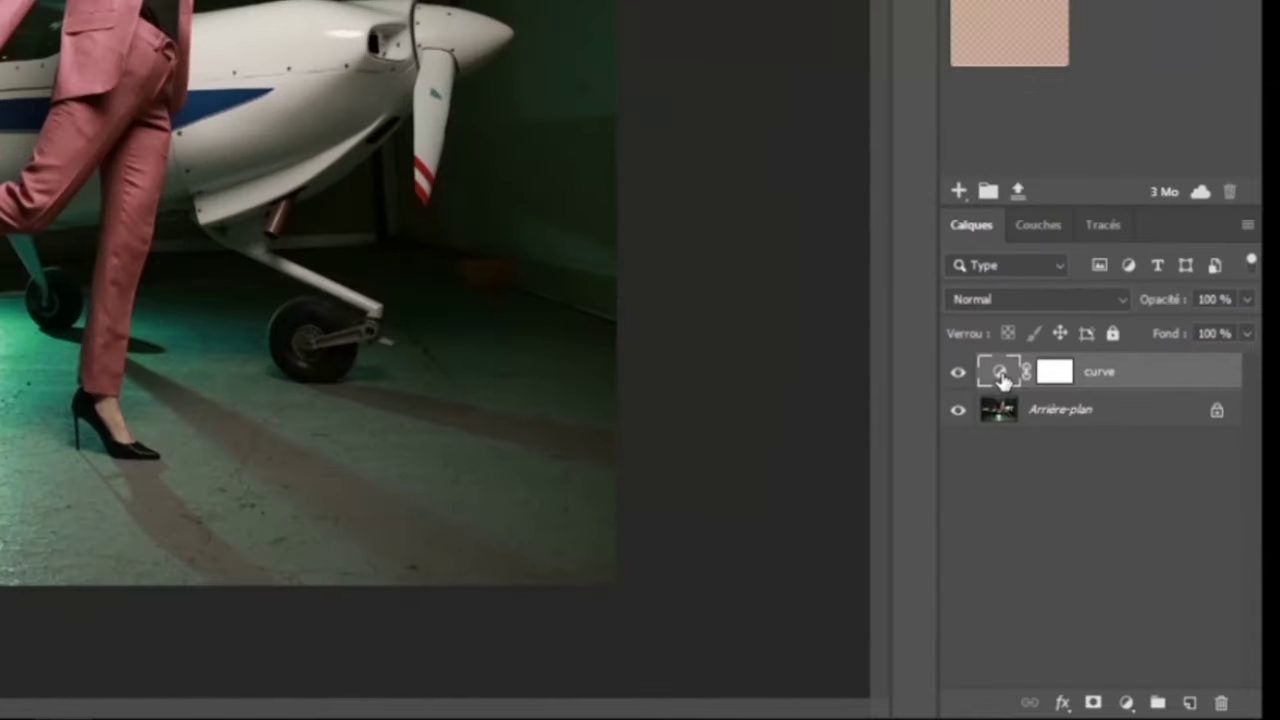
double_click(1000, 375)
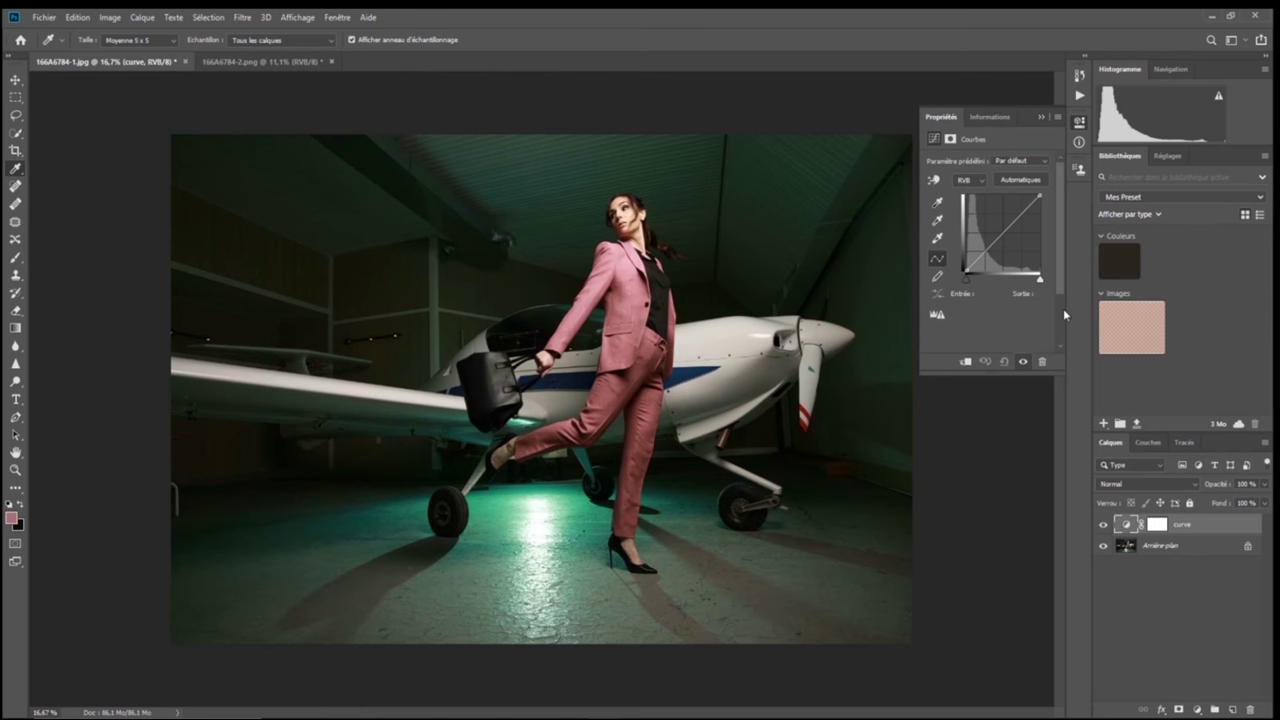
click(1057, 121)
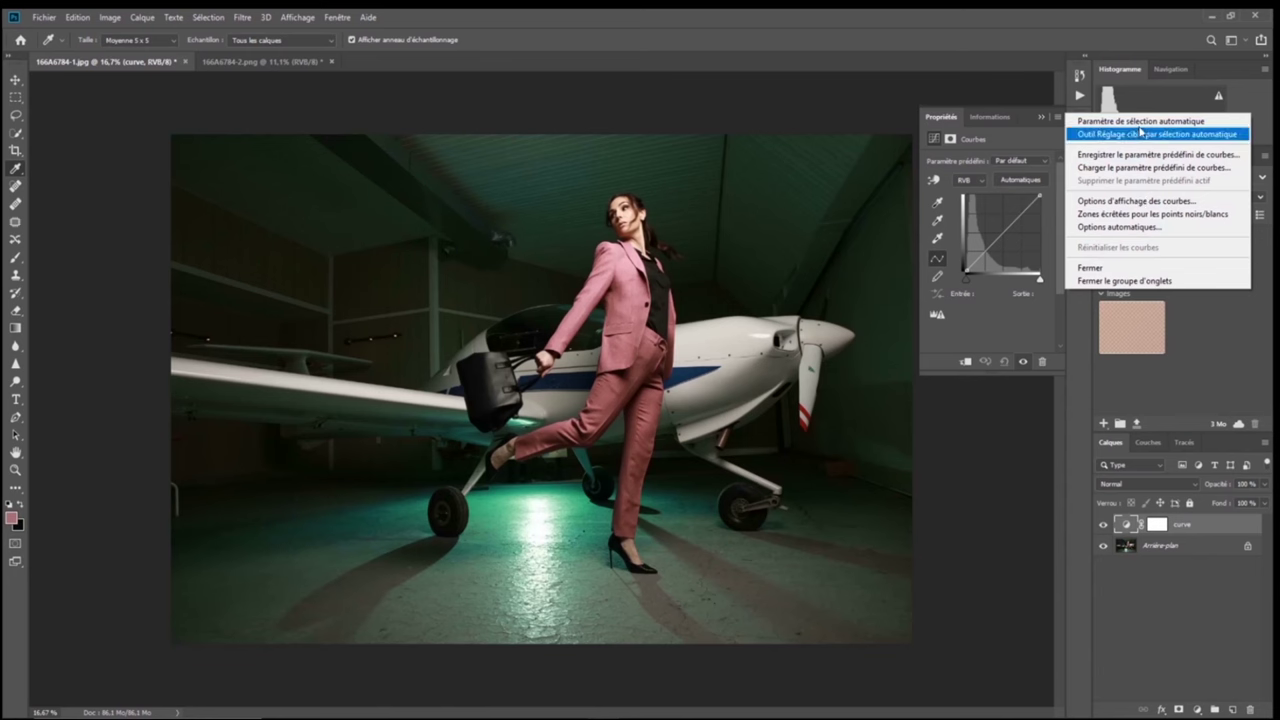
click(989, 117)
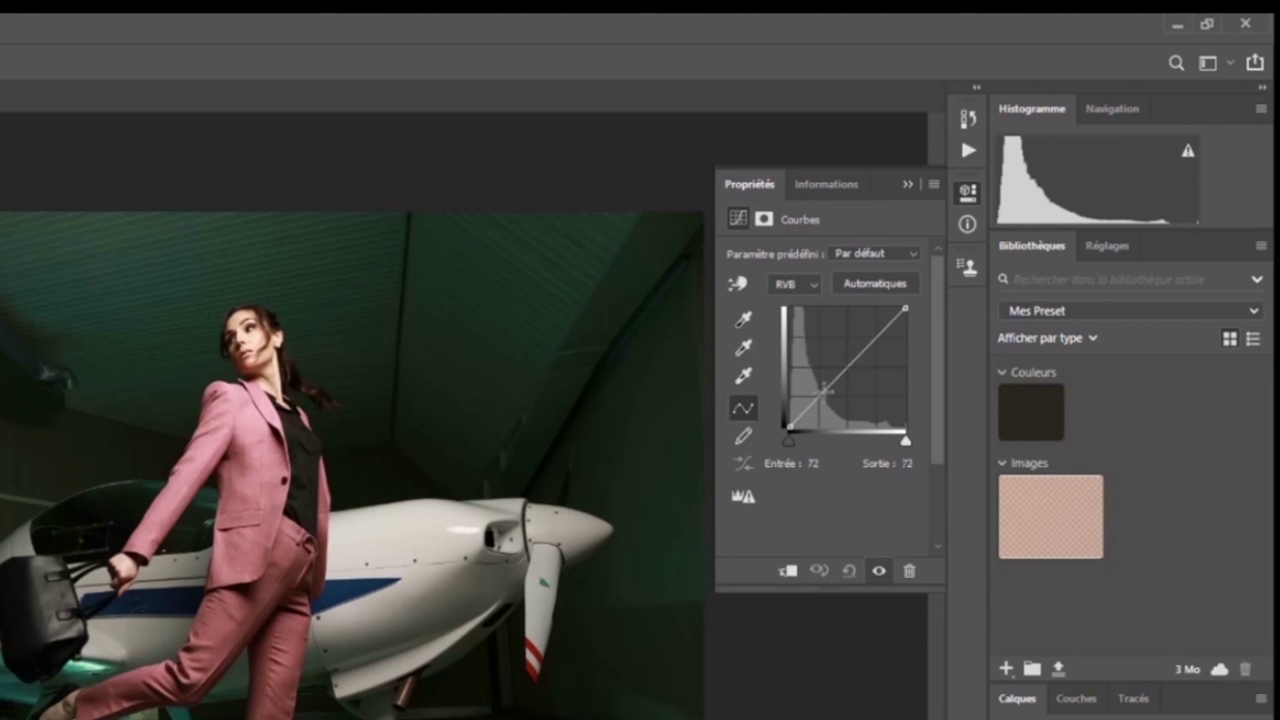
Add a lower point on the RVB curve and nudge it until Entrée reads about 54
click(824, 390)
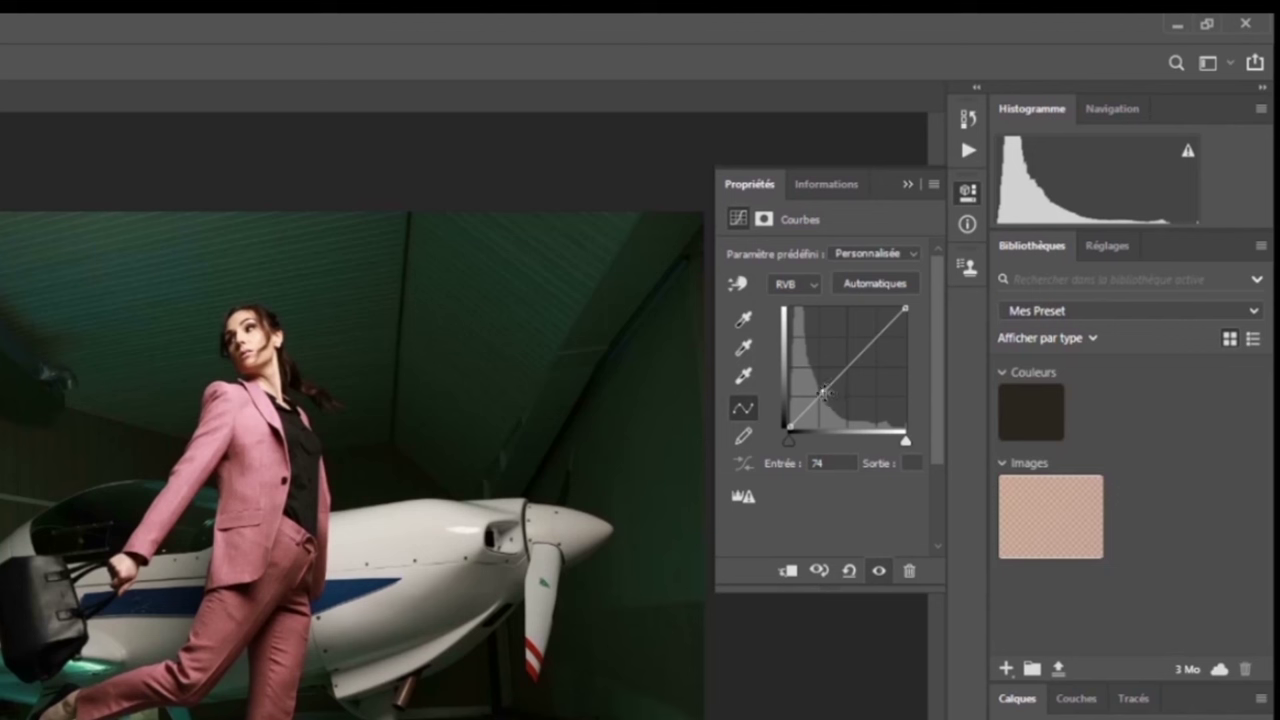
drag(827, 392, 817, 398)
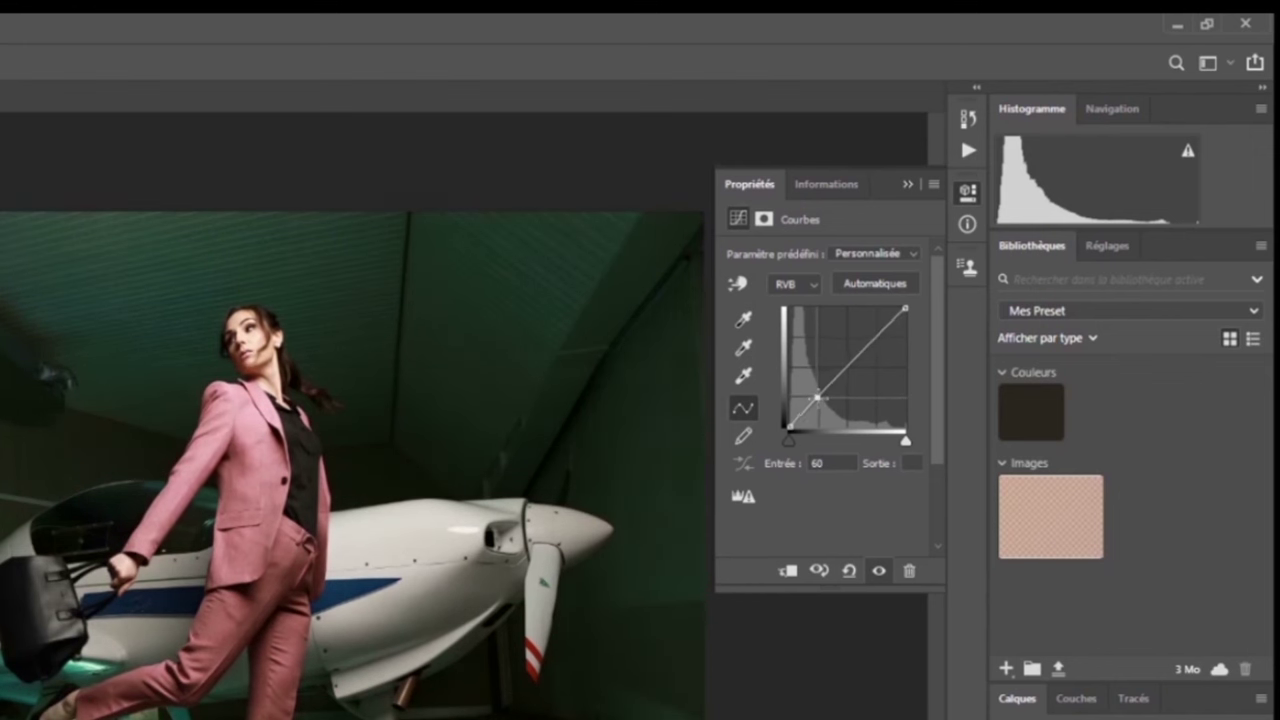
drag(817, 398, 816, 400)
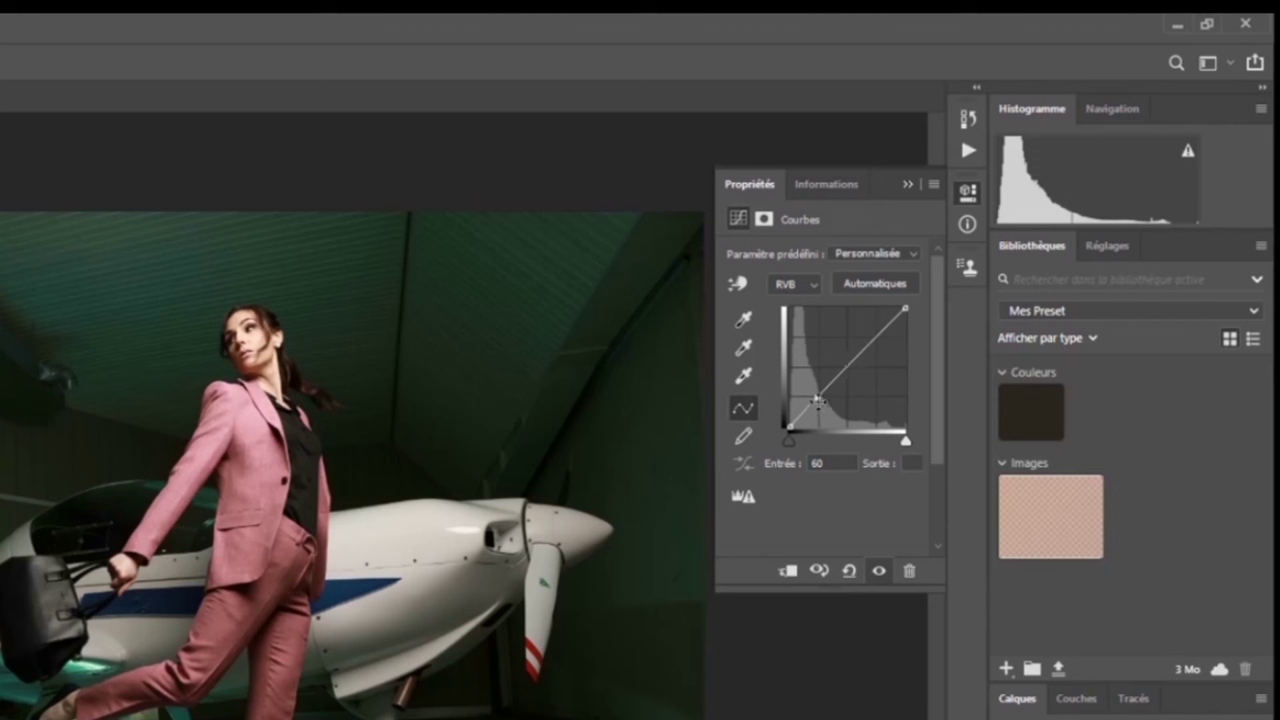
drag(817, 397, 813, 393)
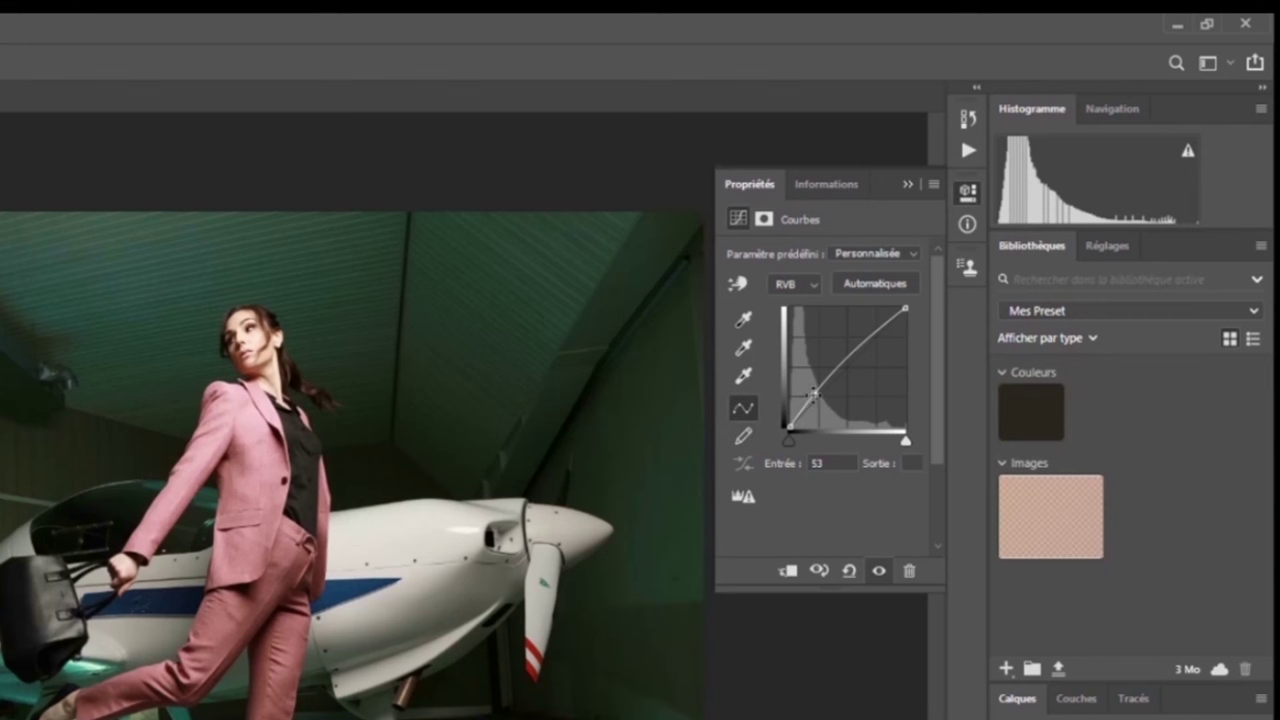
drag(814, 394, 810, 398)
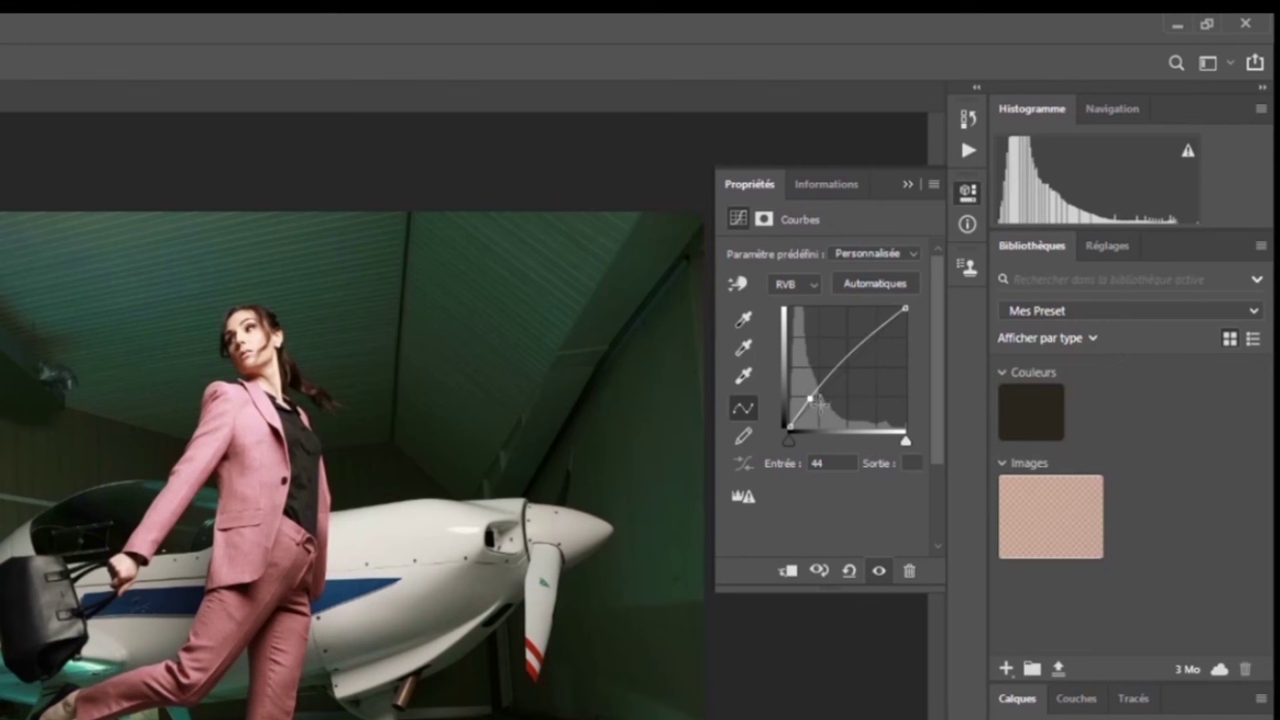
drag(810, 398, 815, 401)
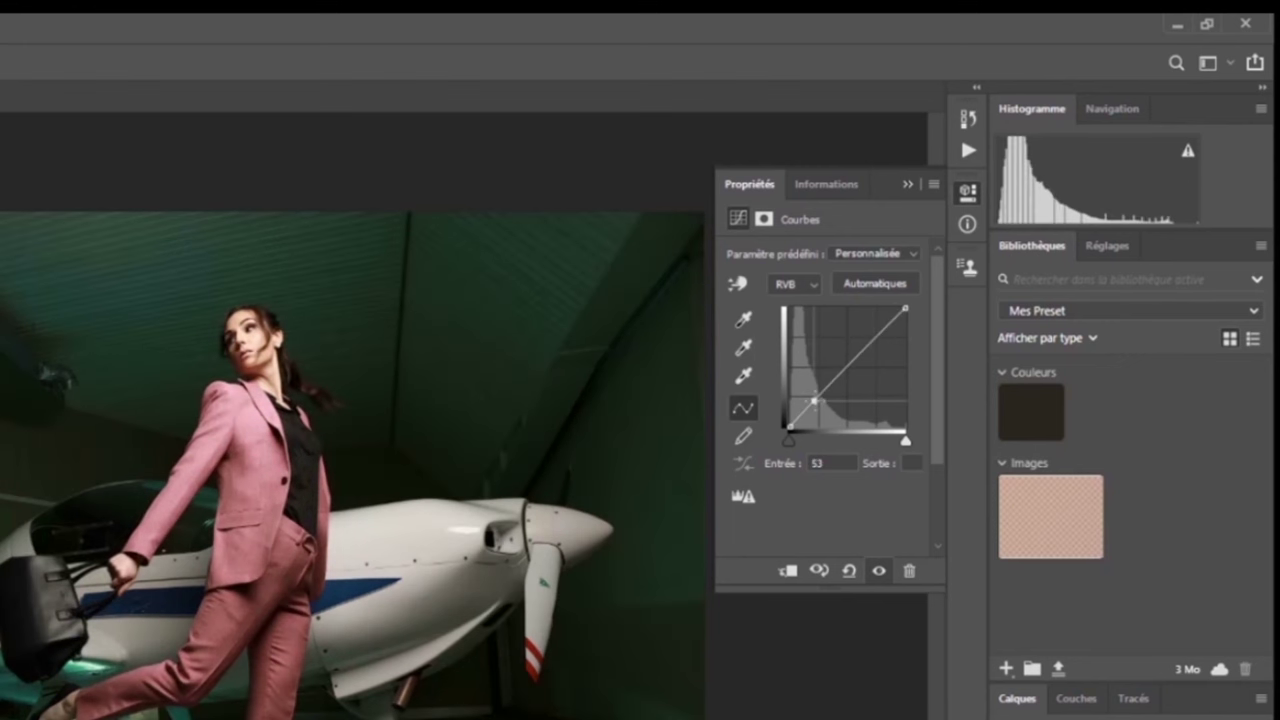
drag(815, 401, 812, 398)
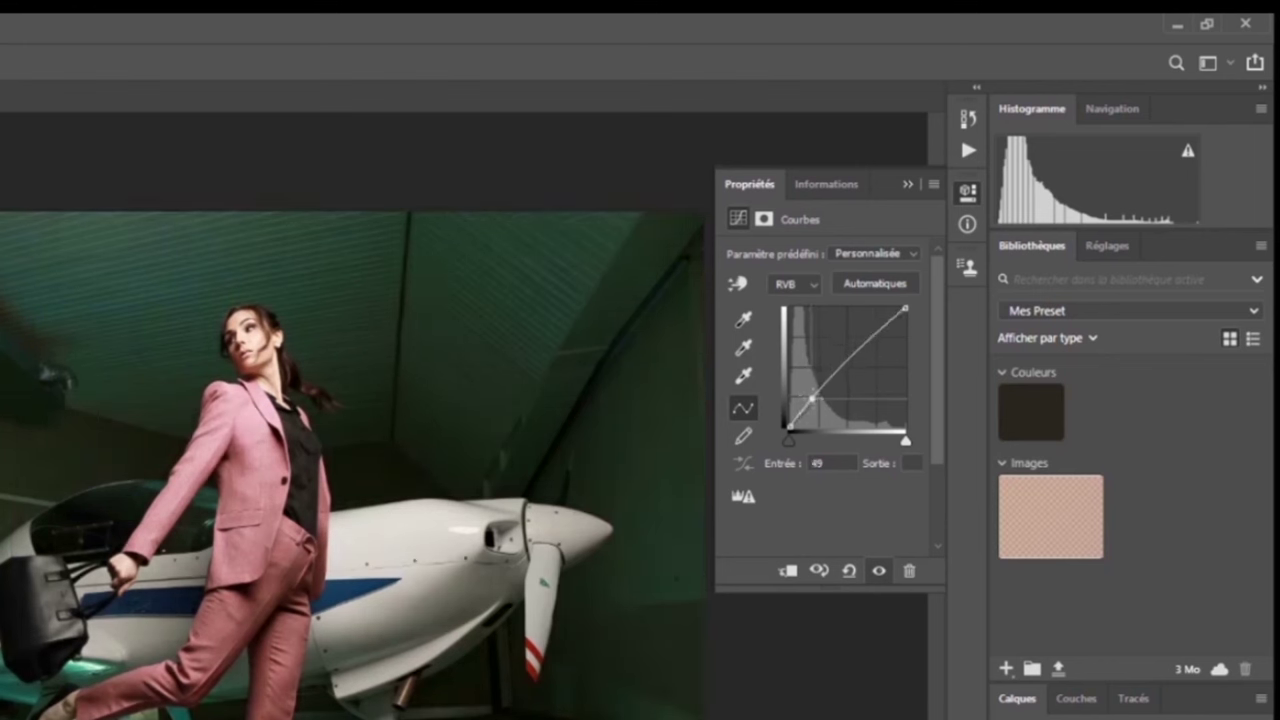
drag(812, 398, 813, 399)
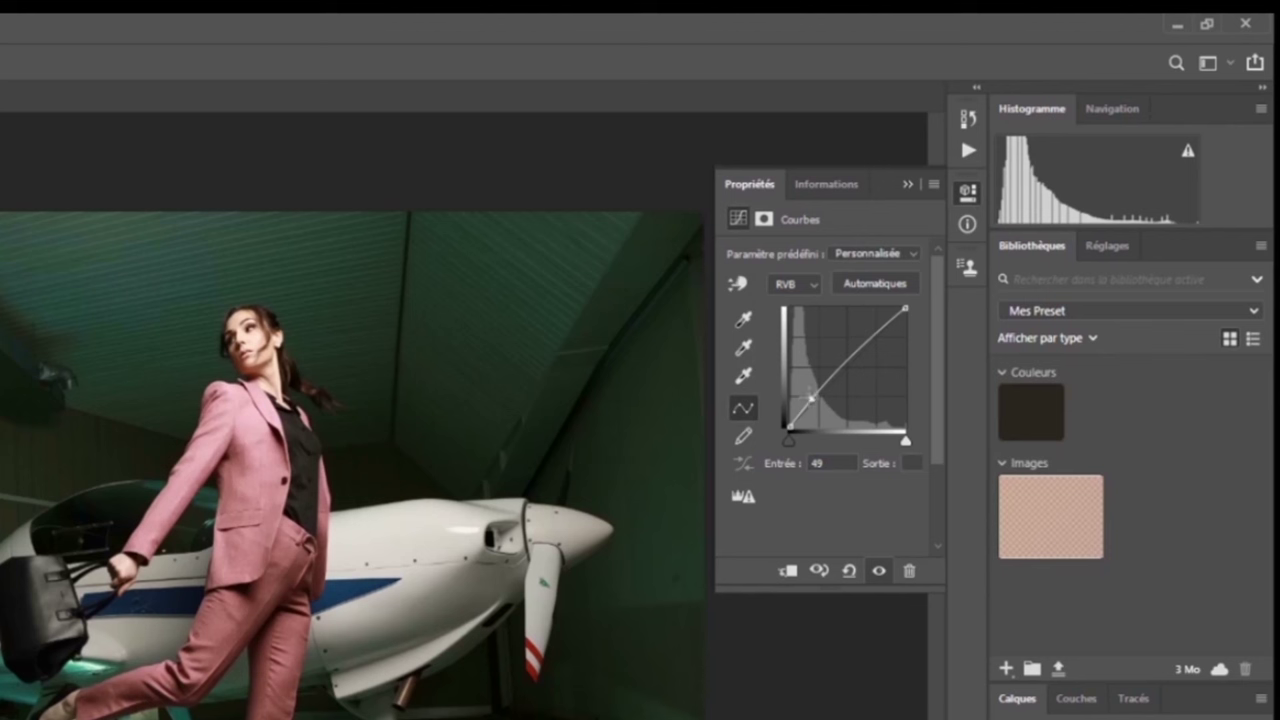
drag(812, 398, 815, 400)
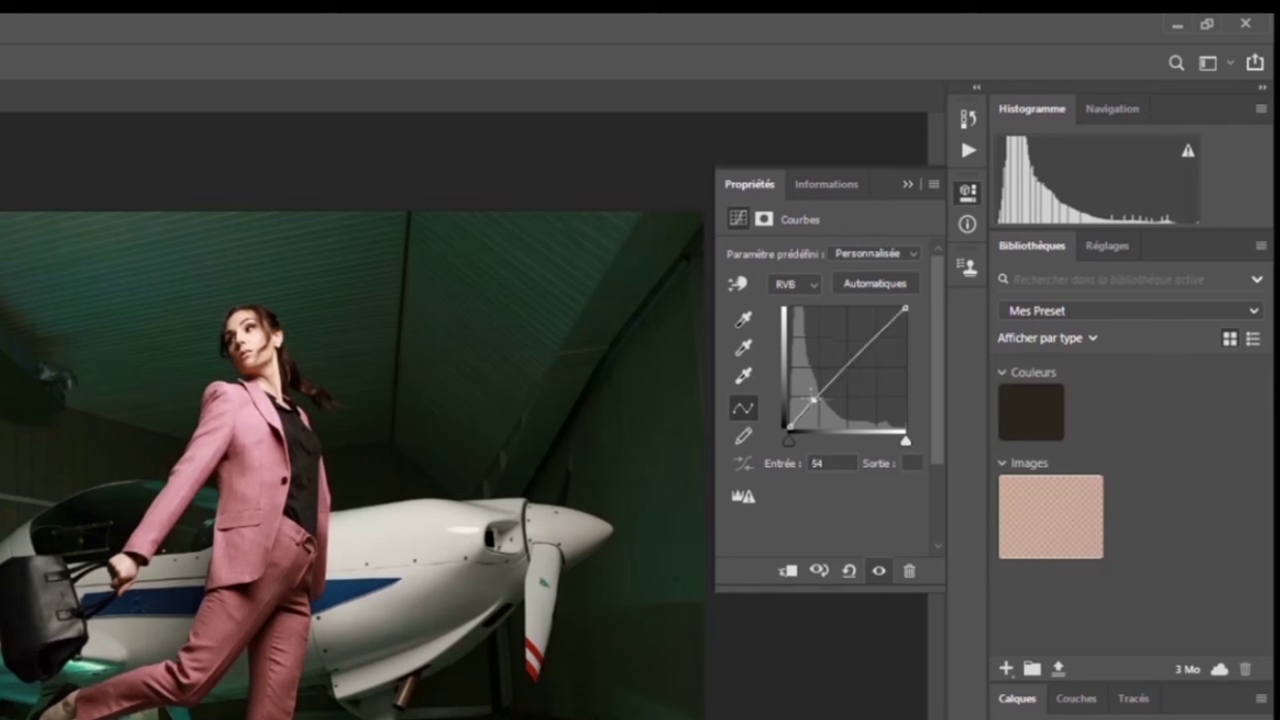
Add highlight and upper-curve points, bend the shadow point up and down, then drag it off
click(862, 351)
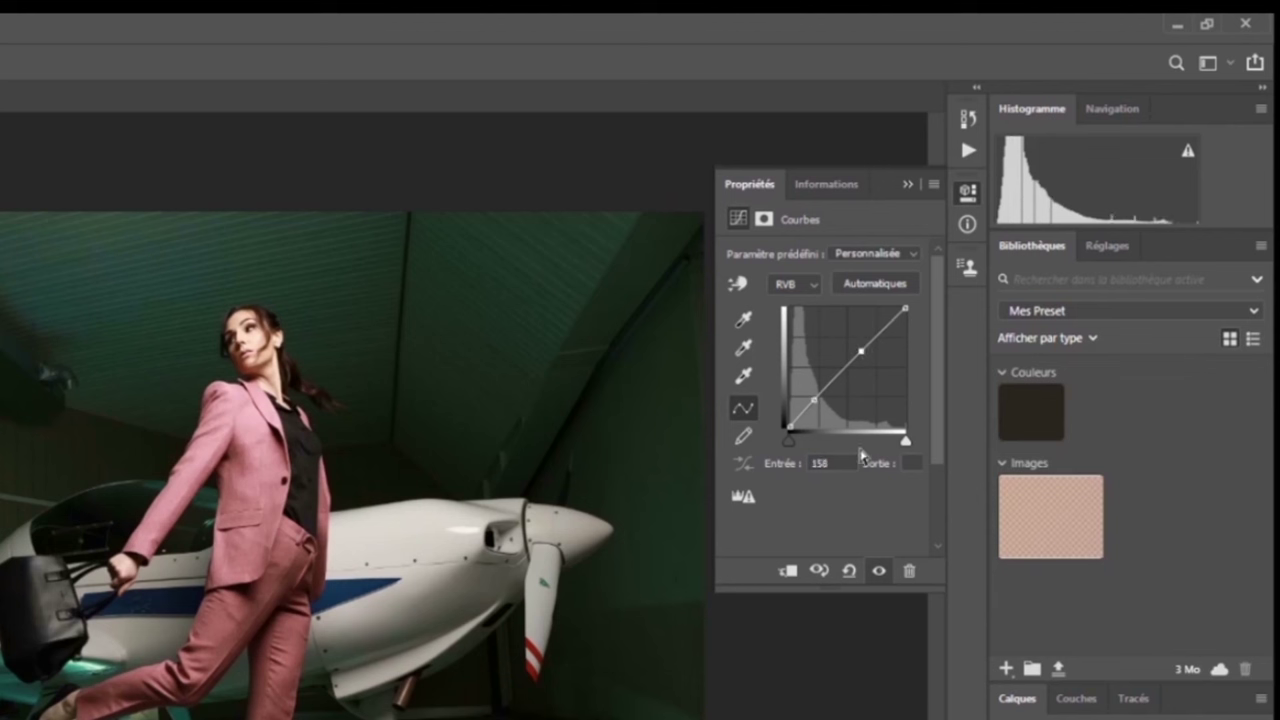
drag(812, 400, 804, 414)
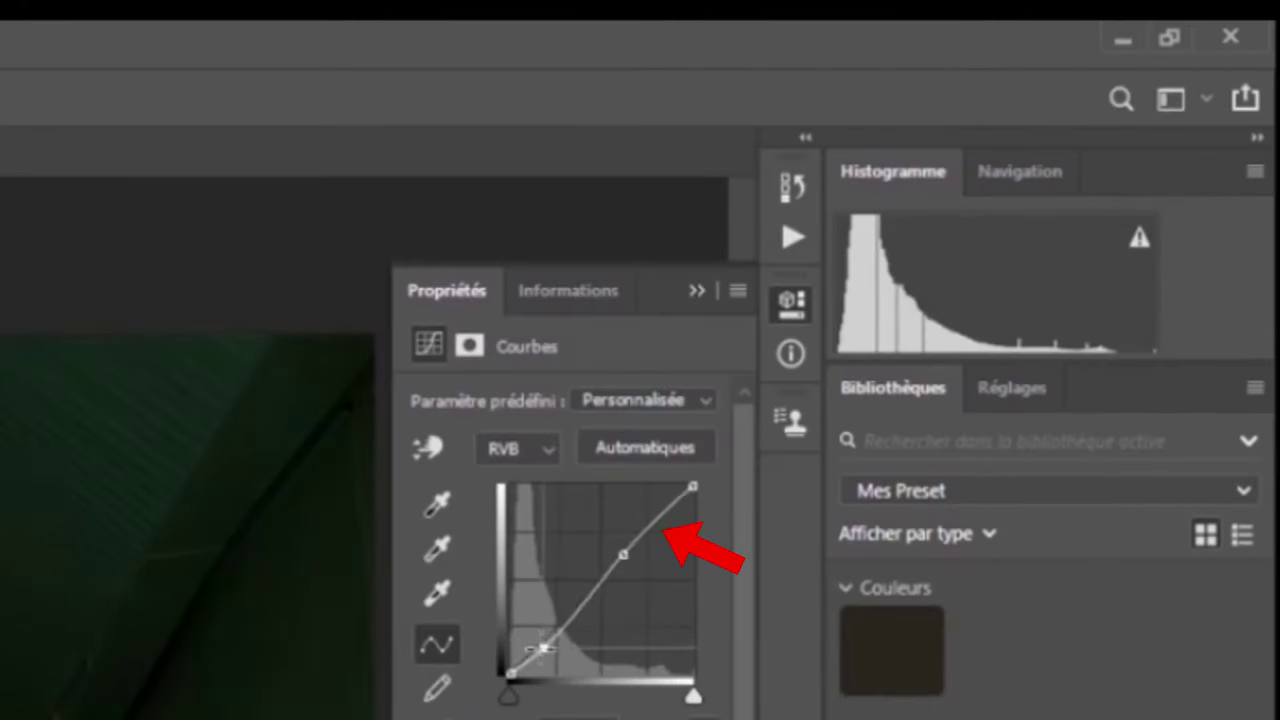
mouse_move(541, 648)
mouse_down()
mouse_move(534, 624)
mouse_move(536, 650)
mouse_up()
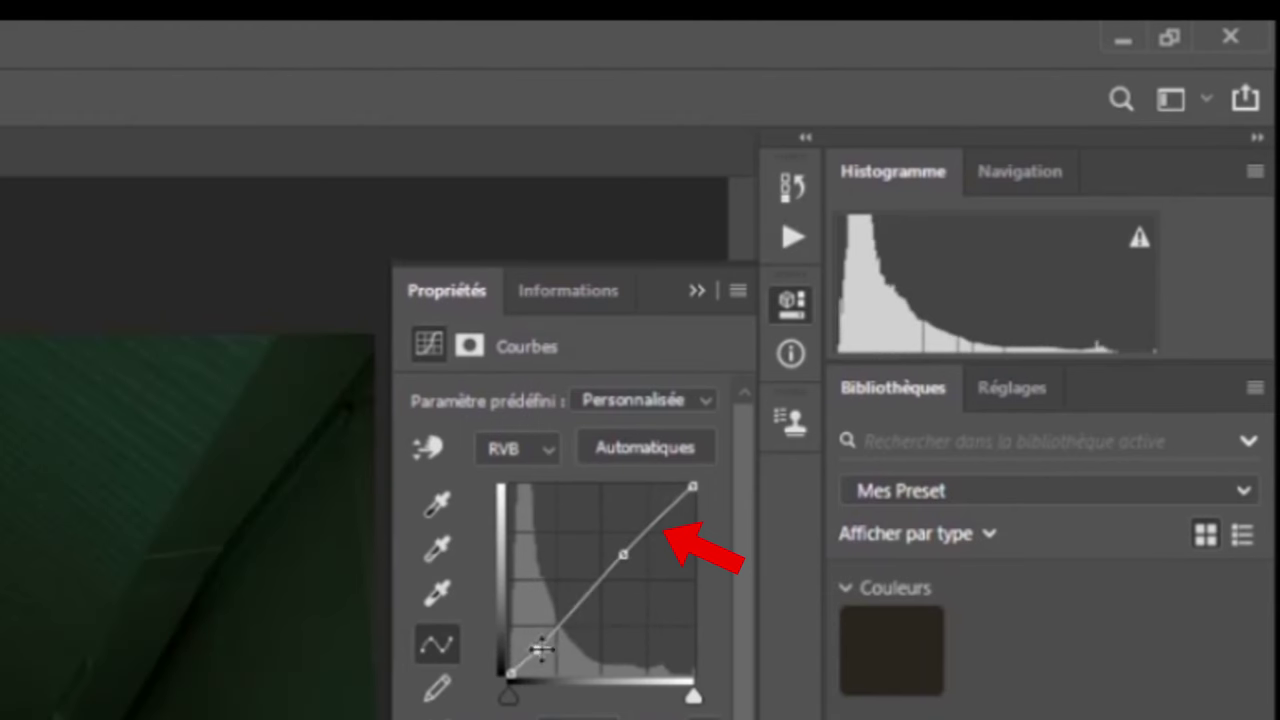
click(660, 518)
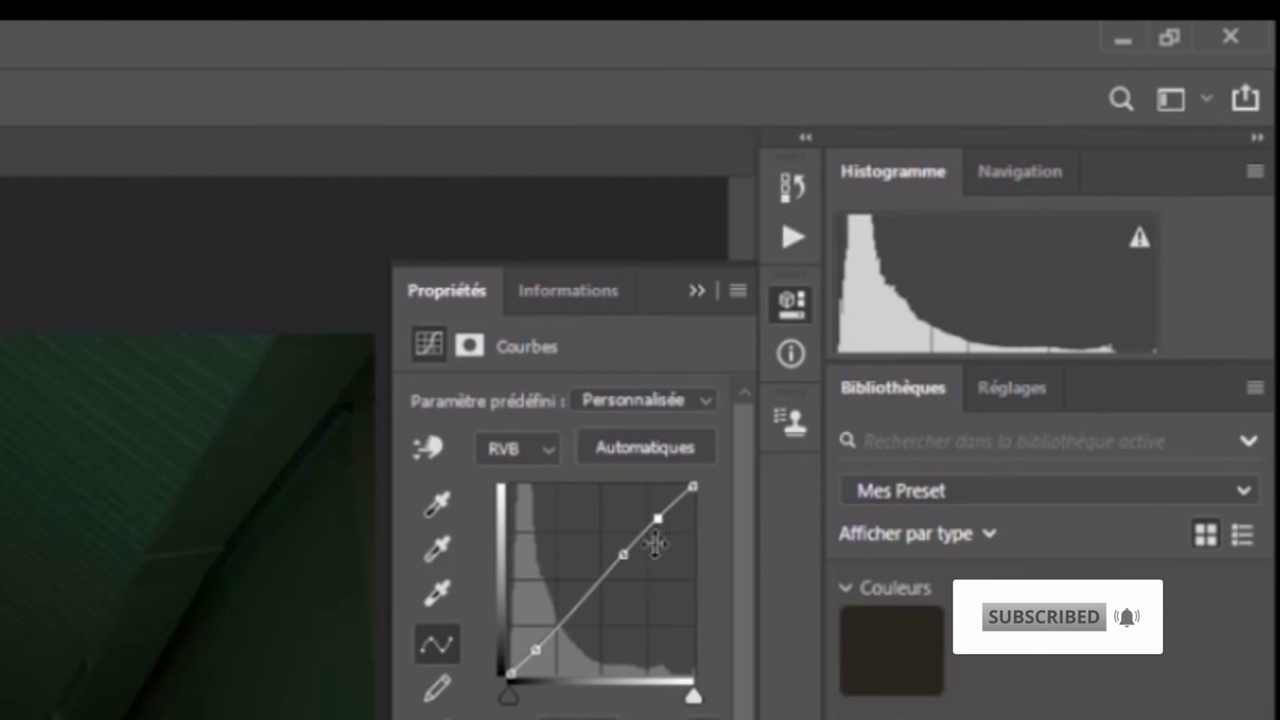
drag(531, 646, 538, 644)
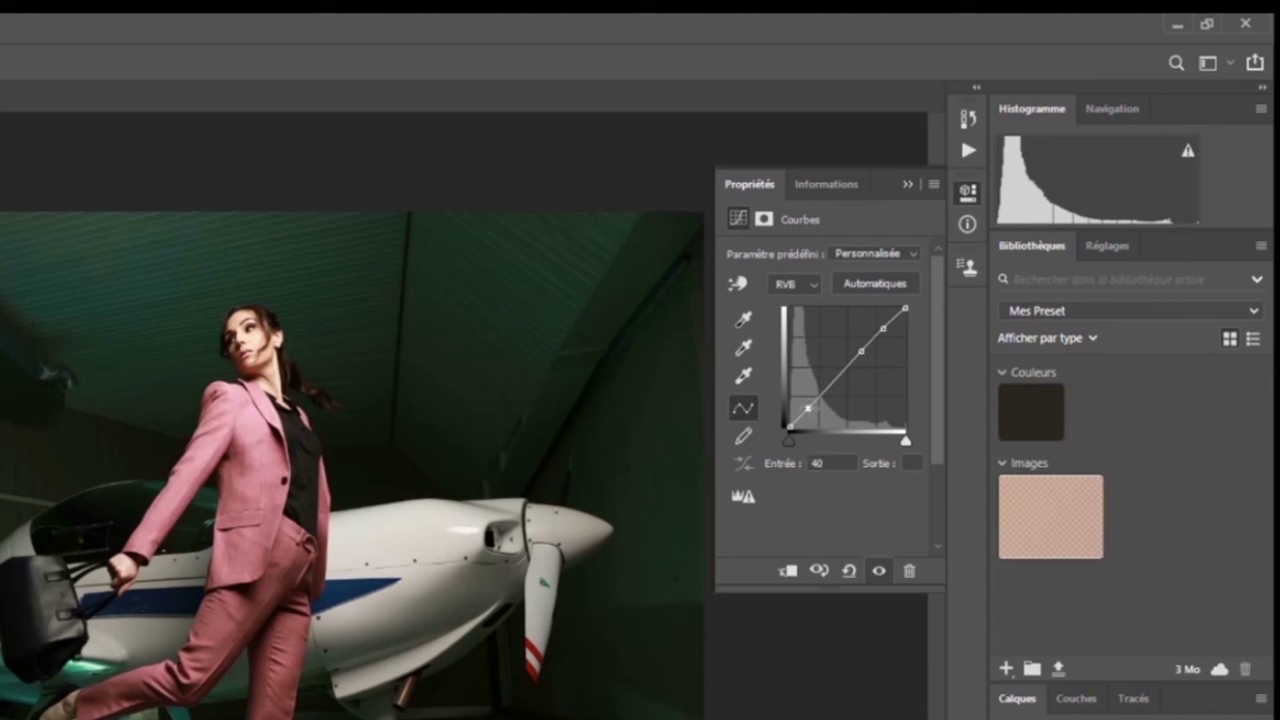
drag(808, 408, 567, 395)
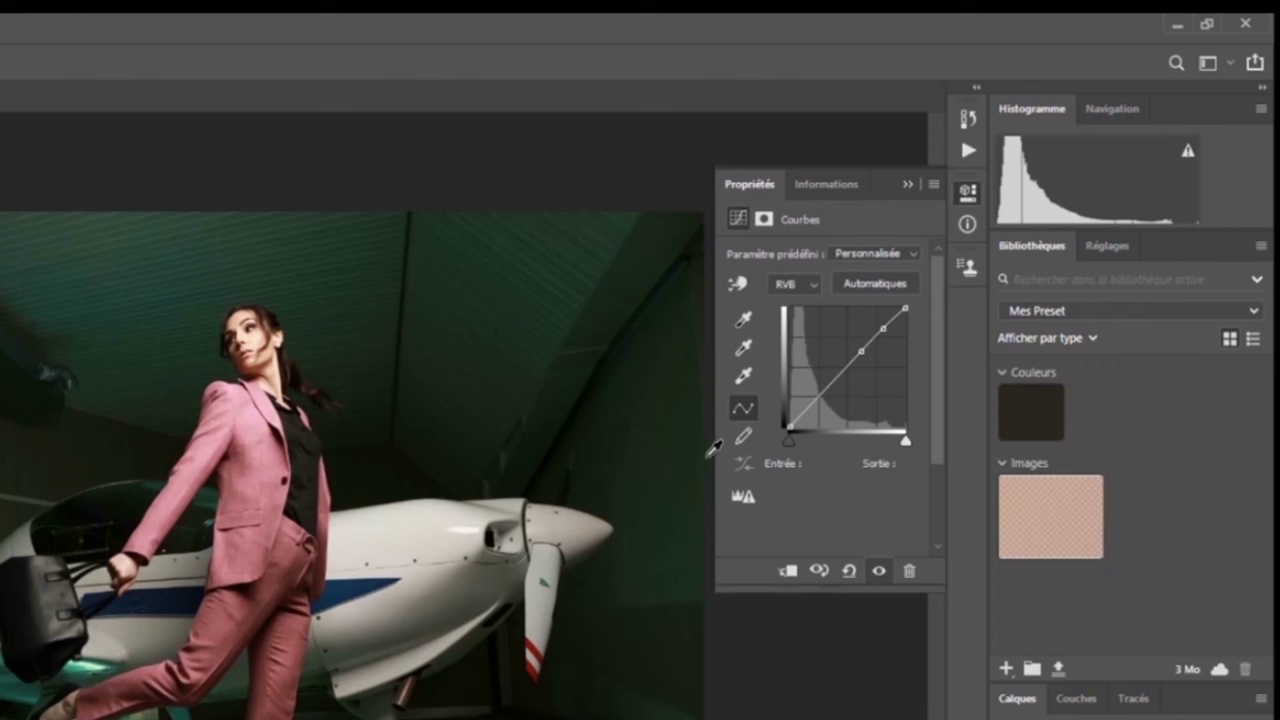
Drag the new point and the last remaining point off the graph, leaving only the end points
click(862, 350)
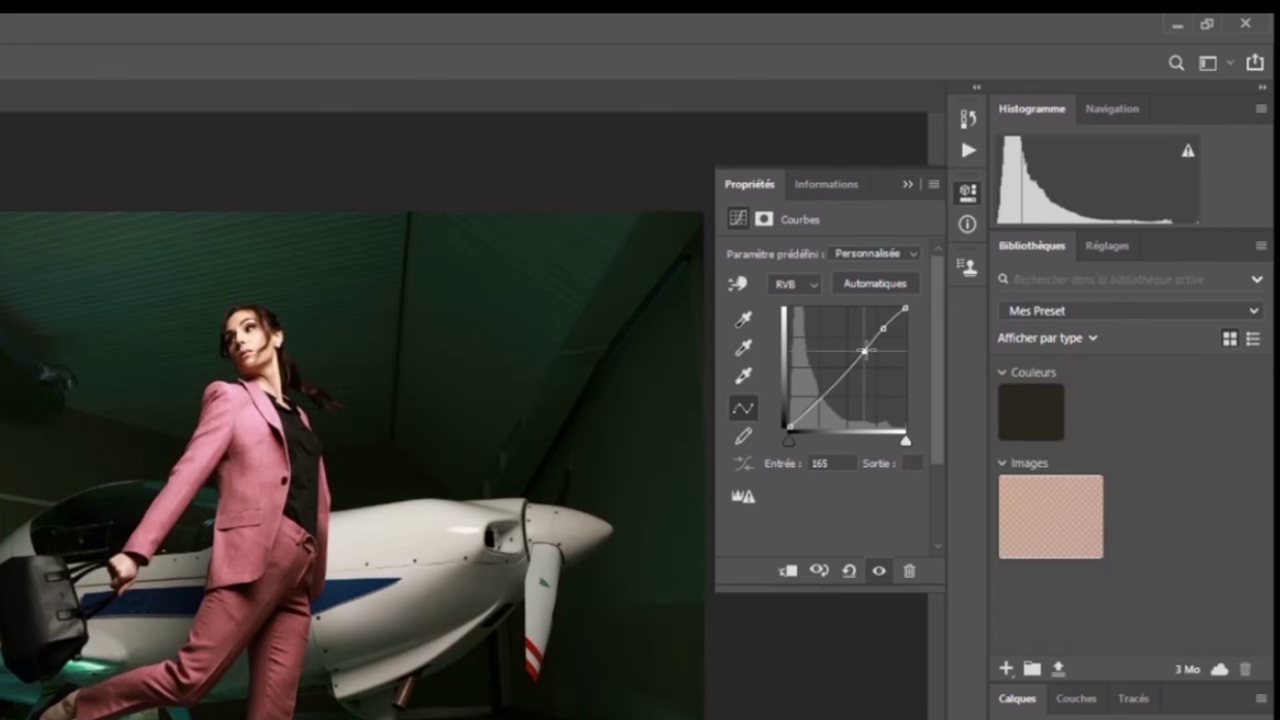
drag(864, 350, 1149, 420)
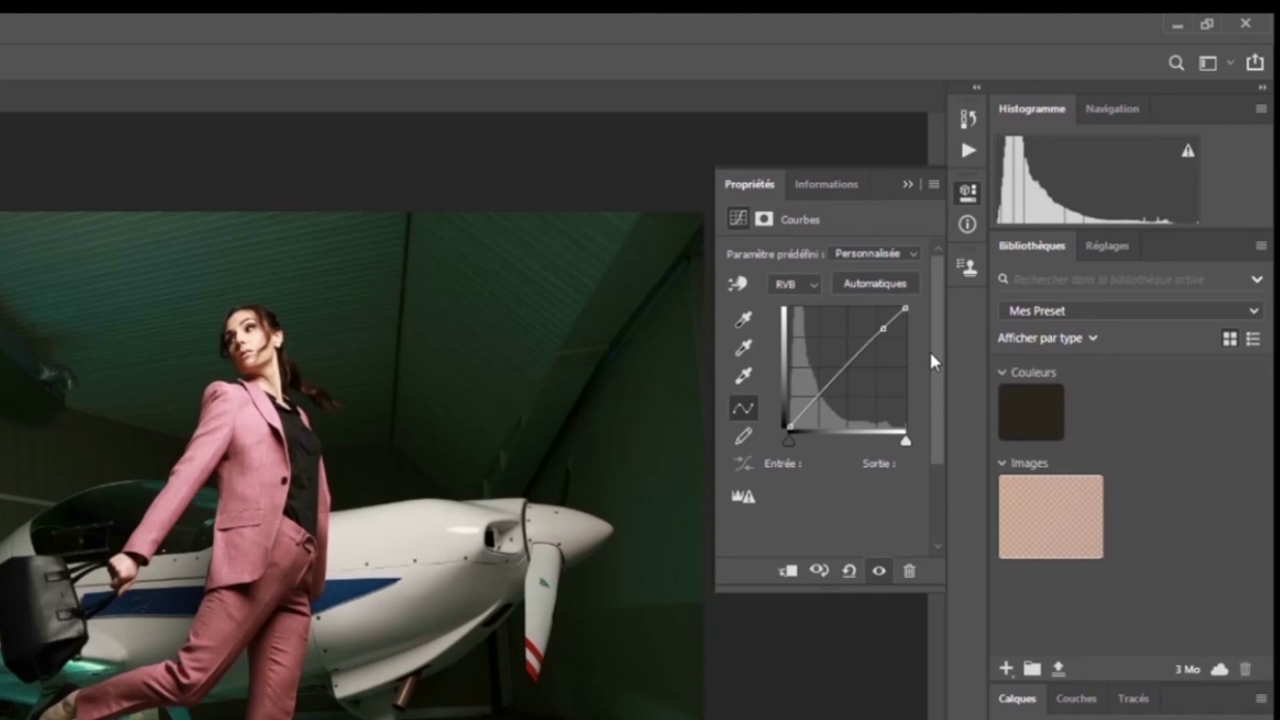
click(885, 329)
drag(885, 329, 972, 347)
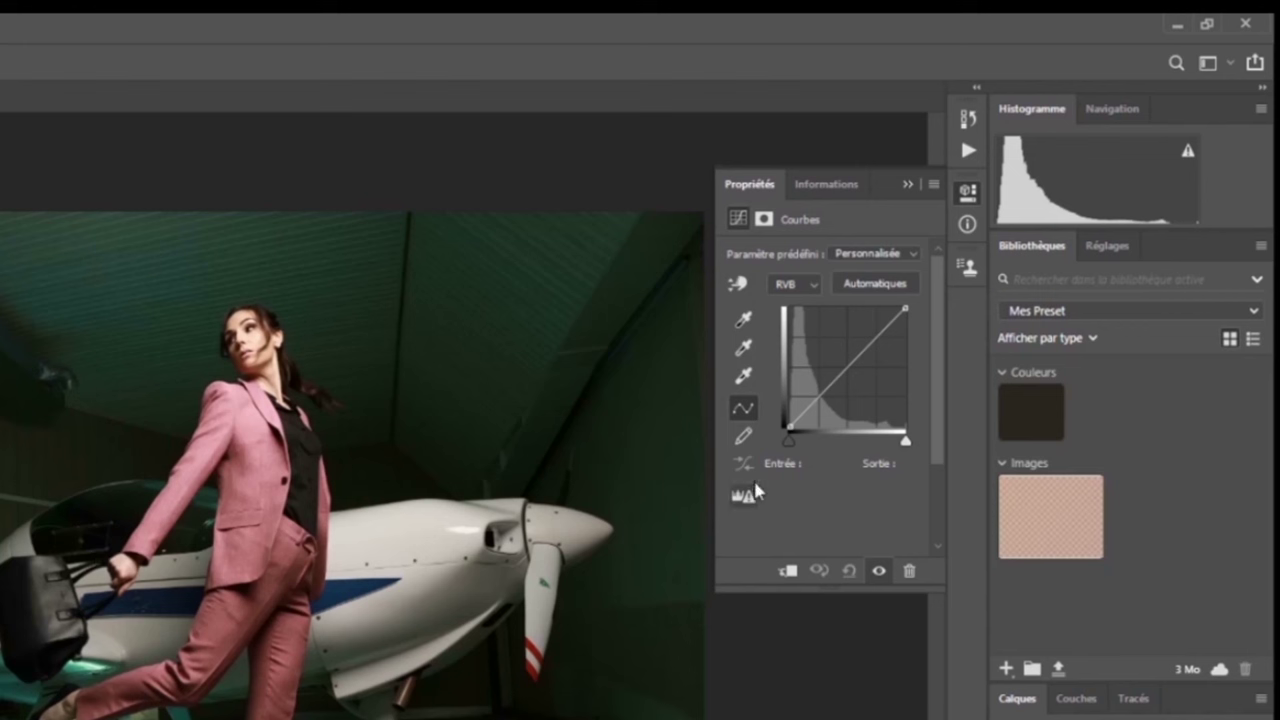
mouse_move(790, 448)
mouse_down()
mouse_move(808, 446)
mouse_move(786, 442)
mouse_up()
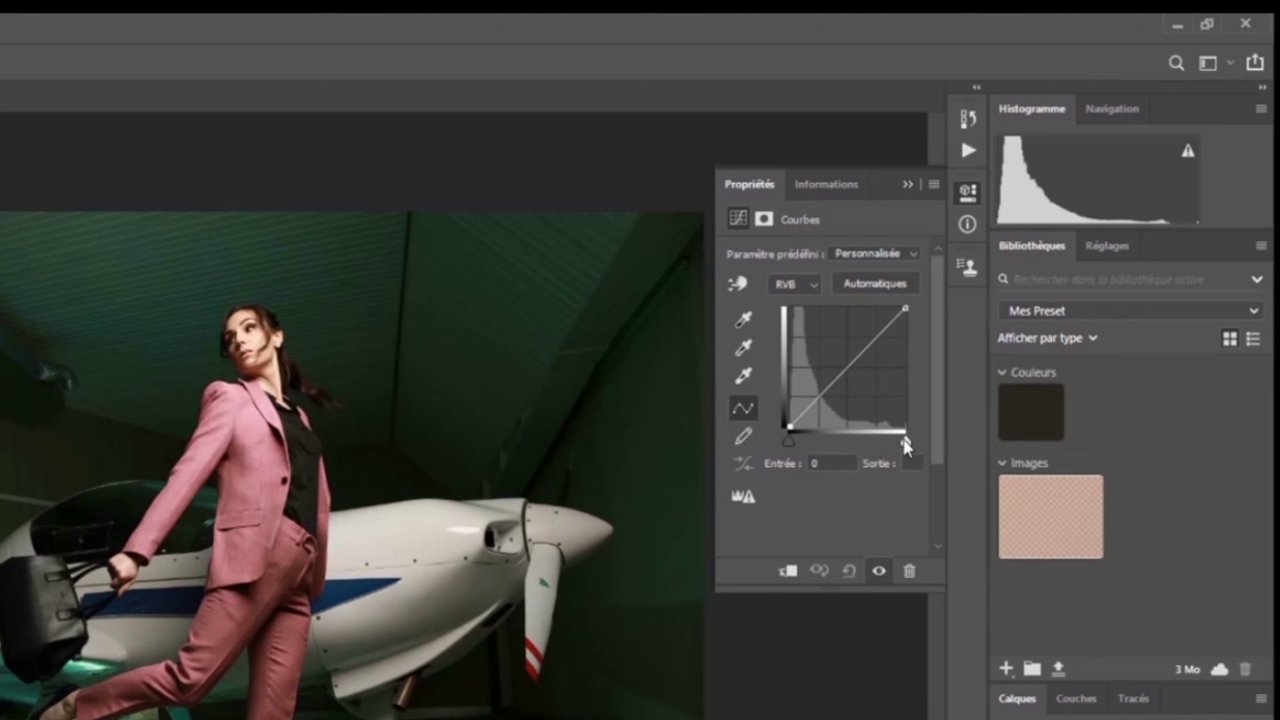
mouse_move(906, 443)
mouse_down()
mouse_move(879, 447)
mouse_move(891, 447)
mouse_up()
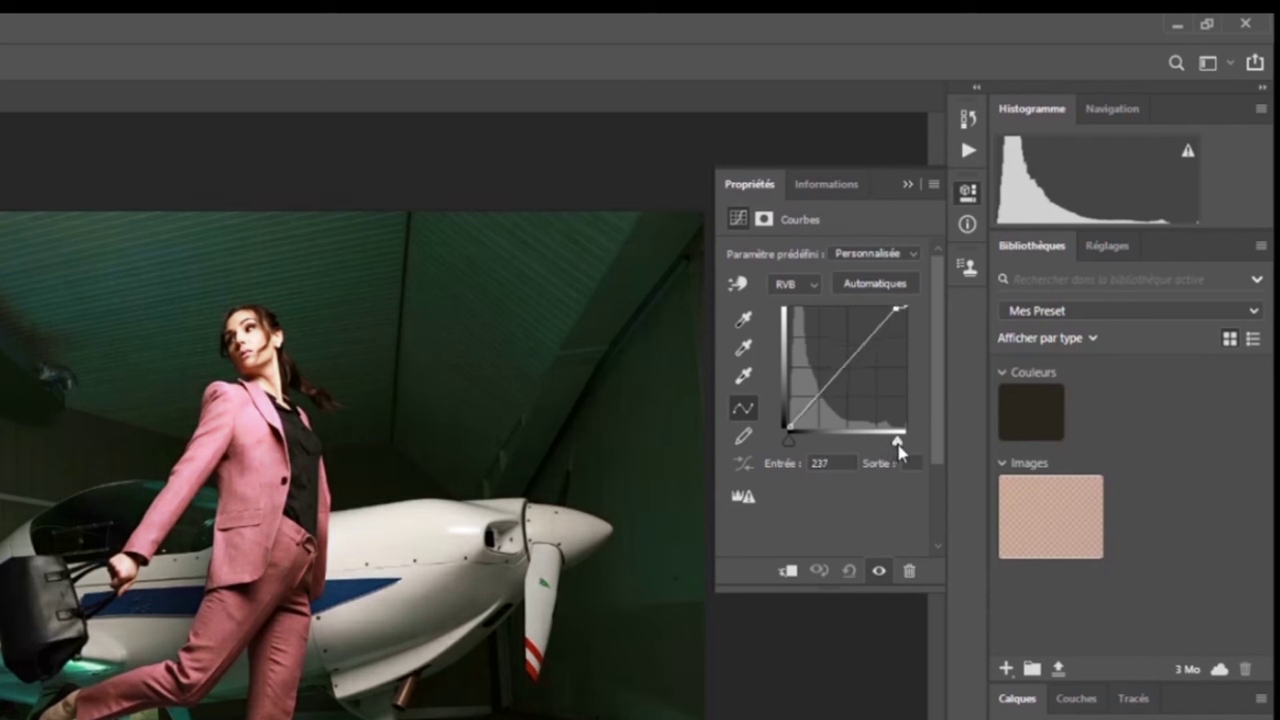
drag(891, 447, 906, 447)
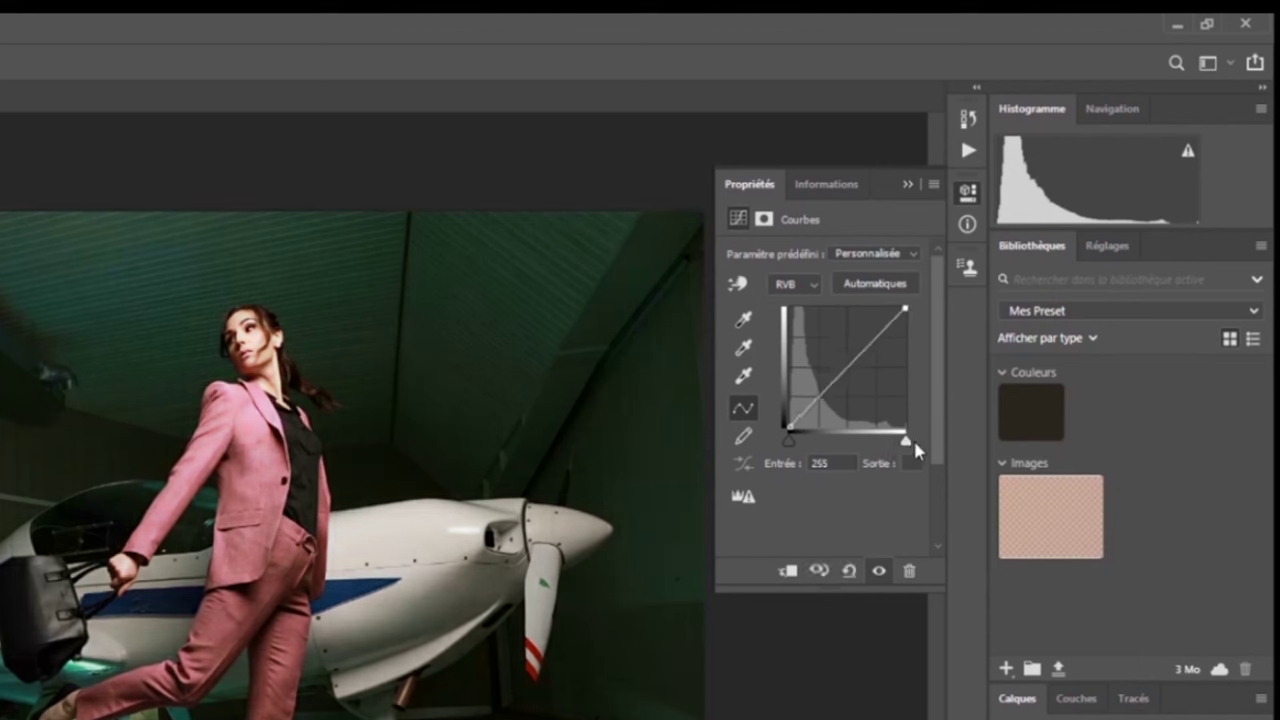
Add a midtone point and move it up and down, settling near input 139
click(857, 359)
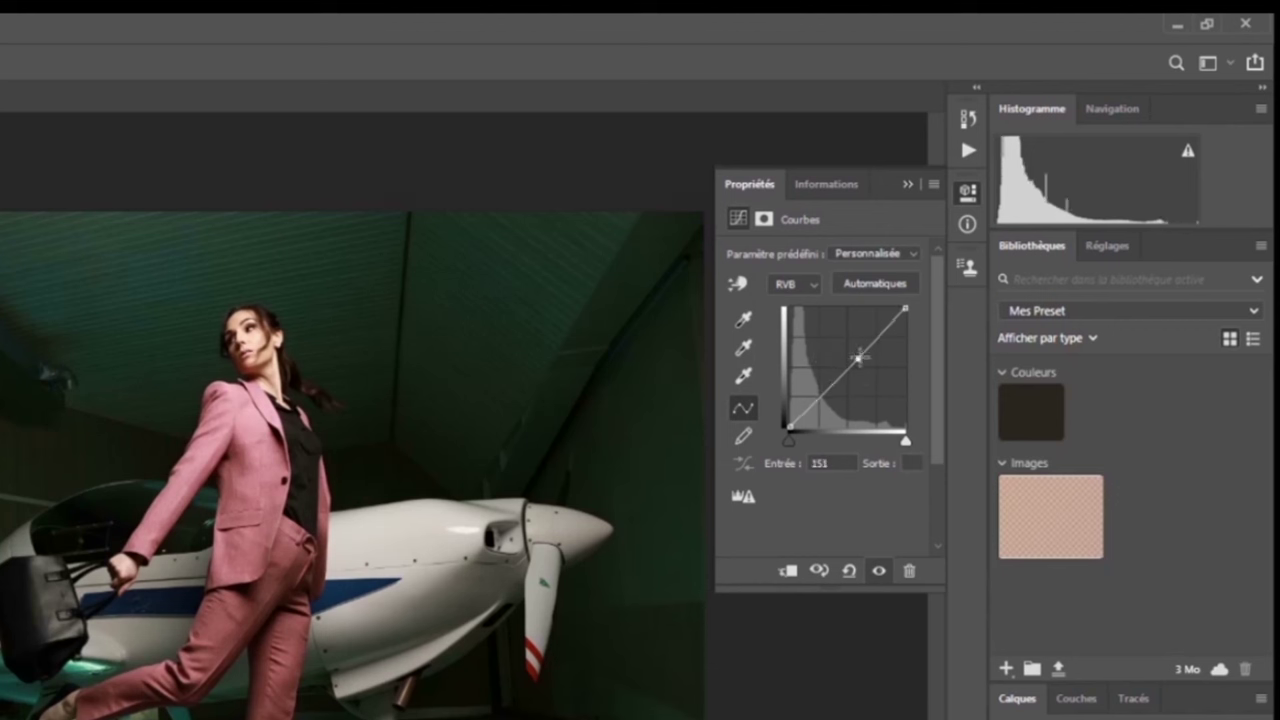
drag(858, 358, 849, 352)
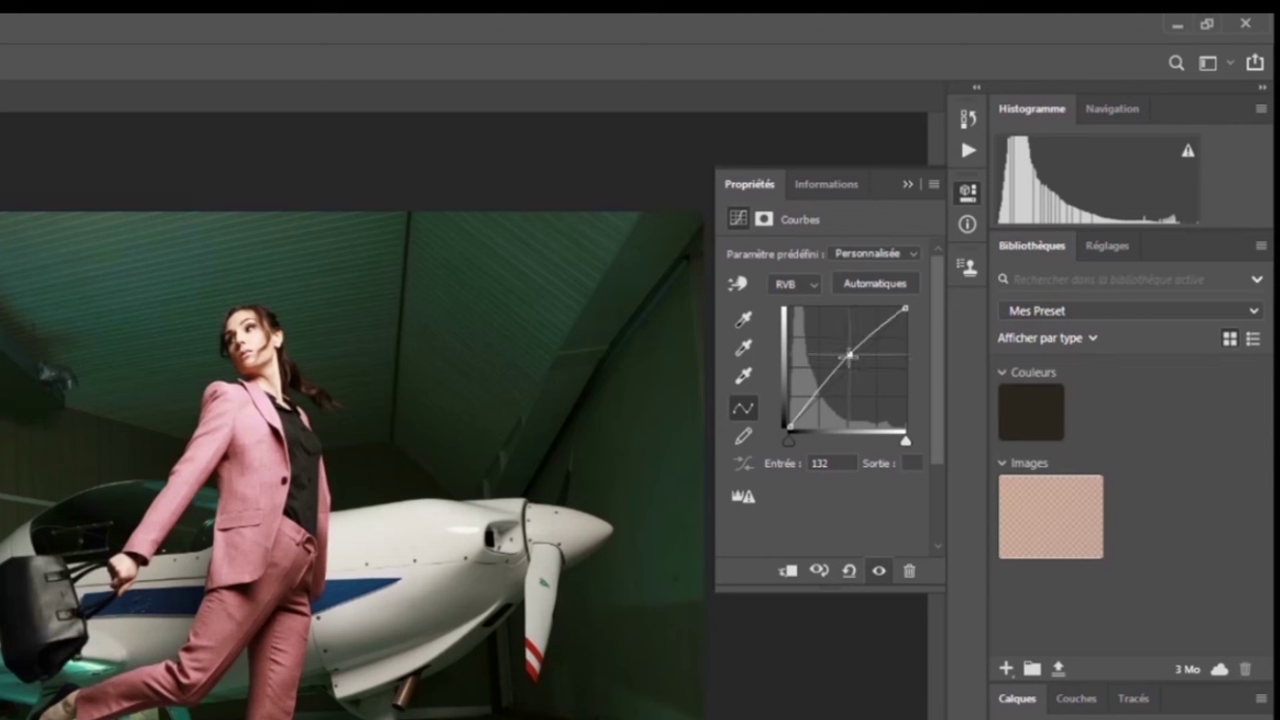
drag(848, 357, 850, 362)
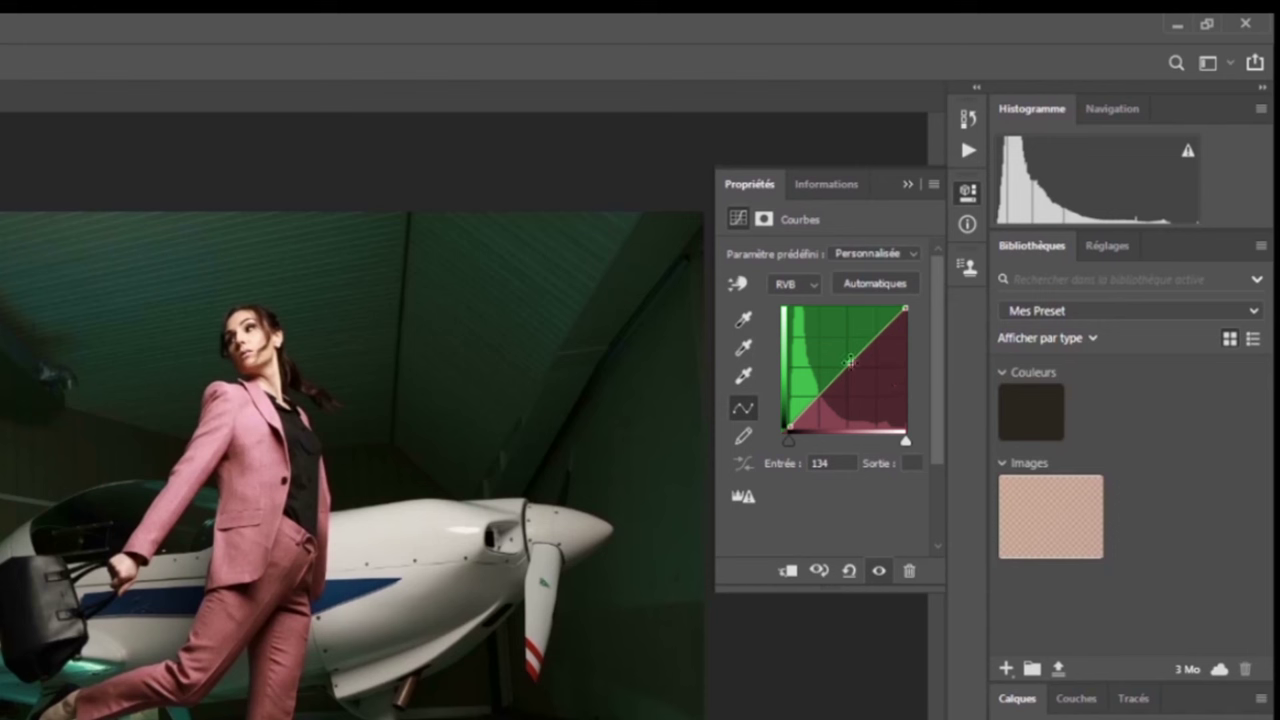
drag(847, 362, 864, 372)
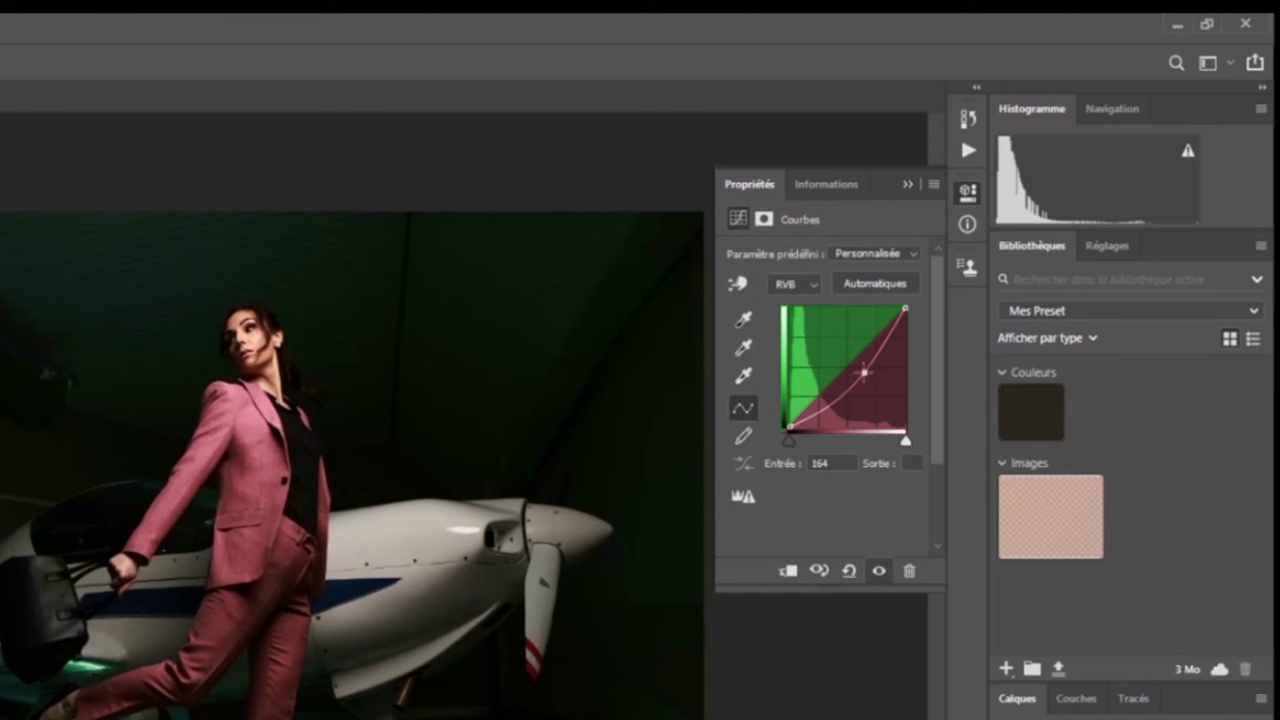
drag(864, 372, 840, 355)
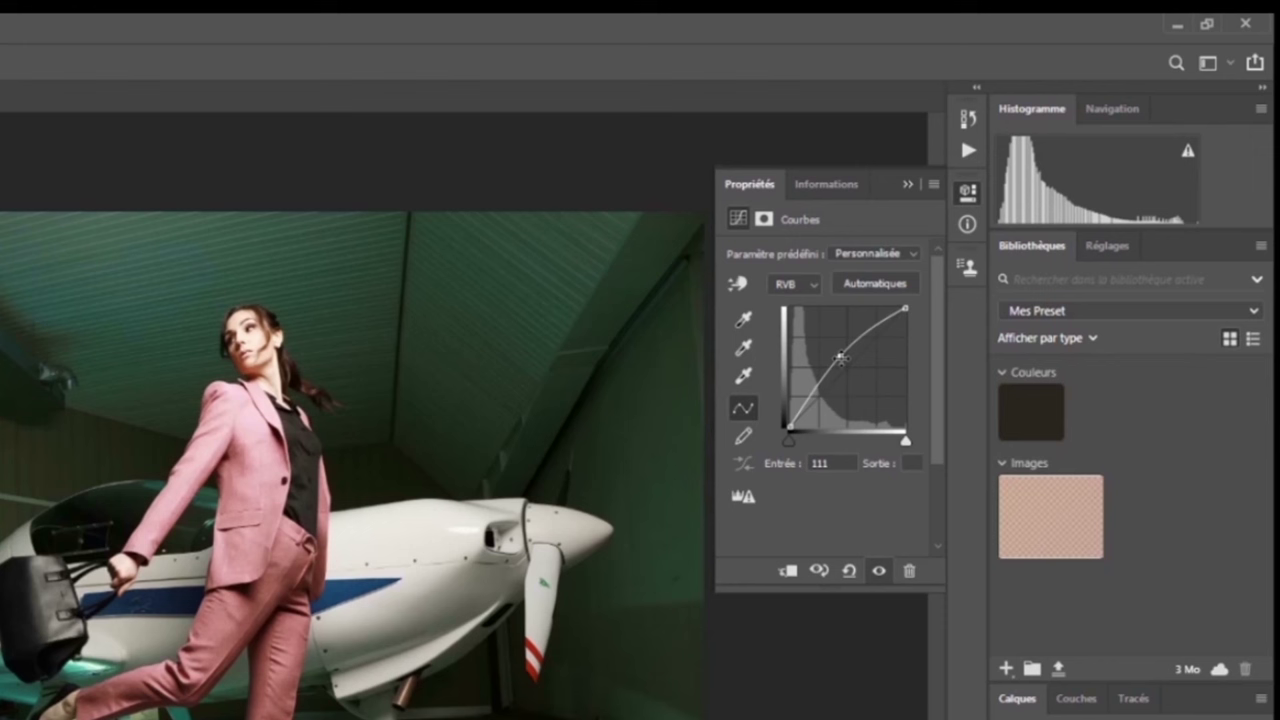
drag(840, 357, 861, 368)
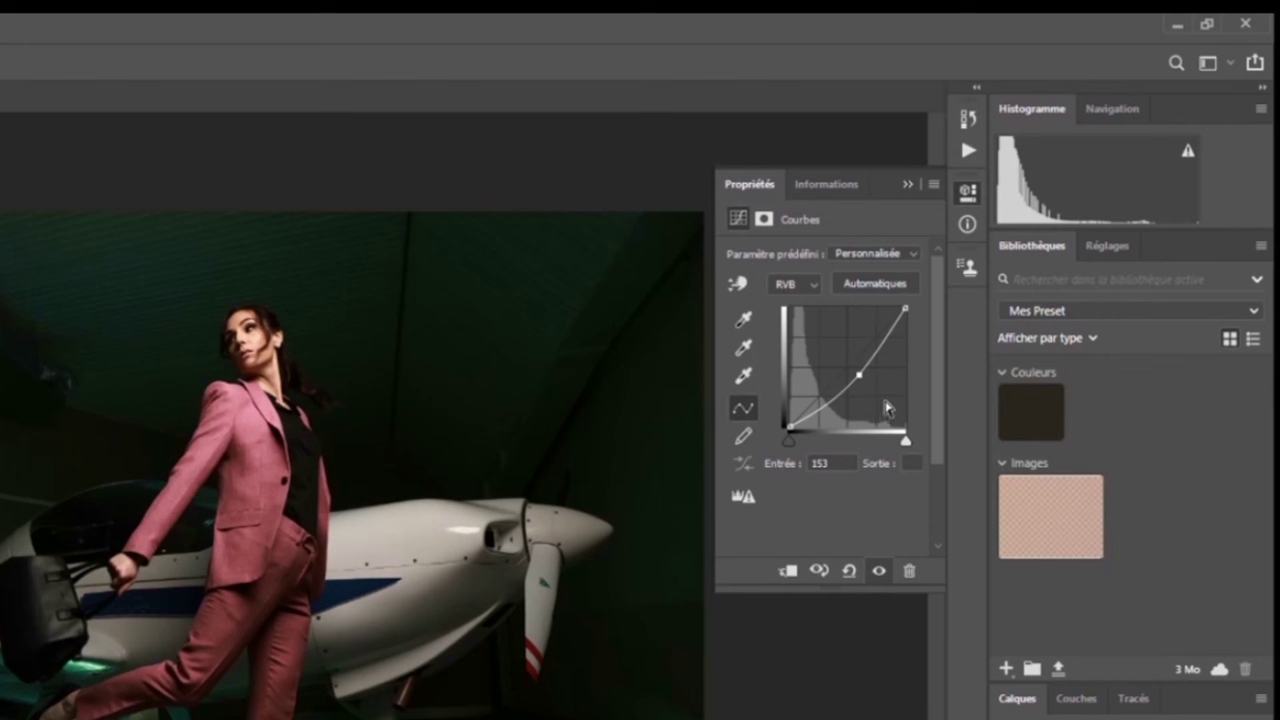
drag(858, 374, 852, 370)
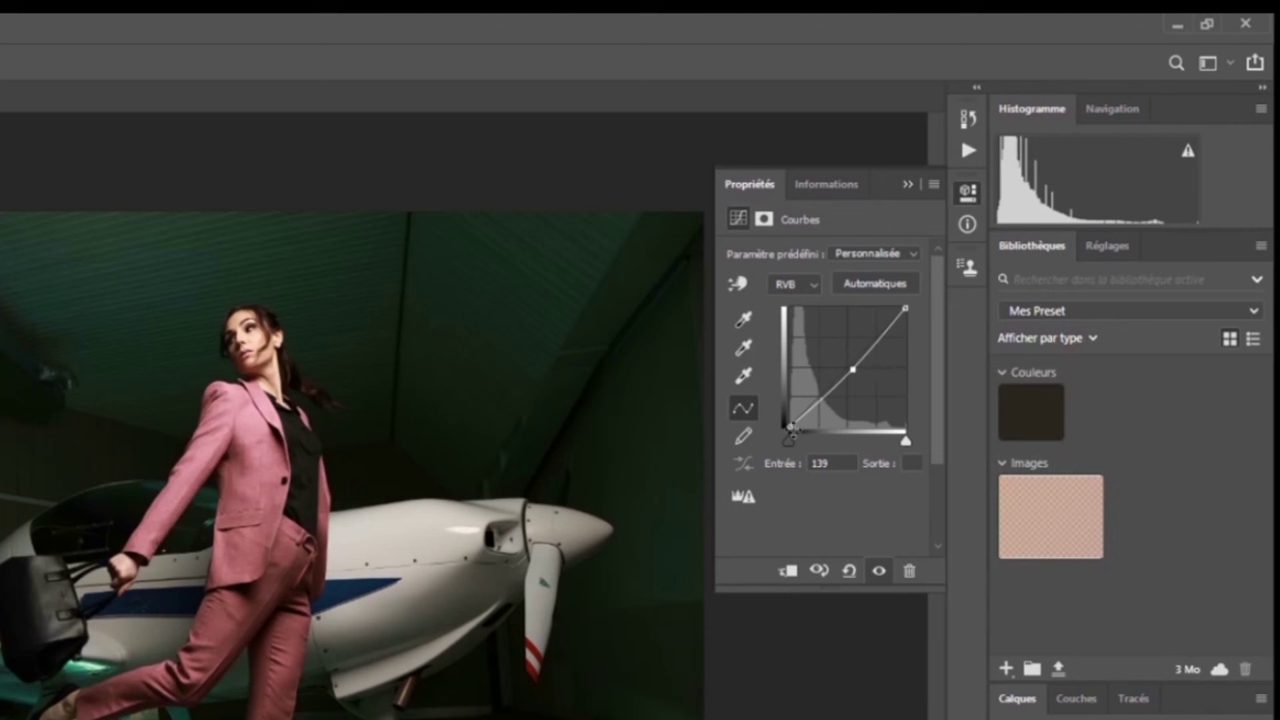
Reset the curve, lower a new shadow point and raise the highlight point at input 181
click(849, 571)
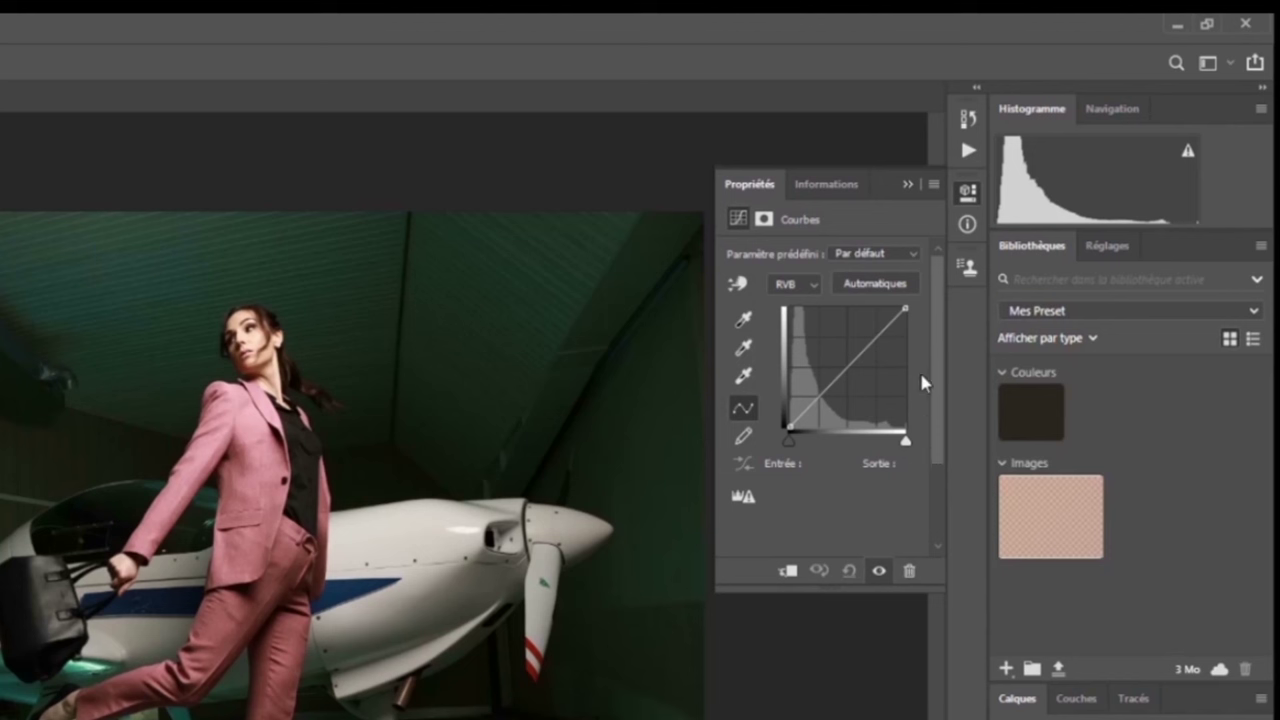
click(874, 340)
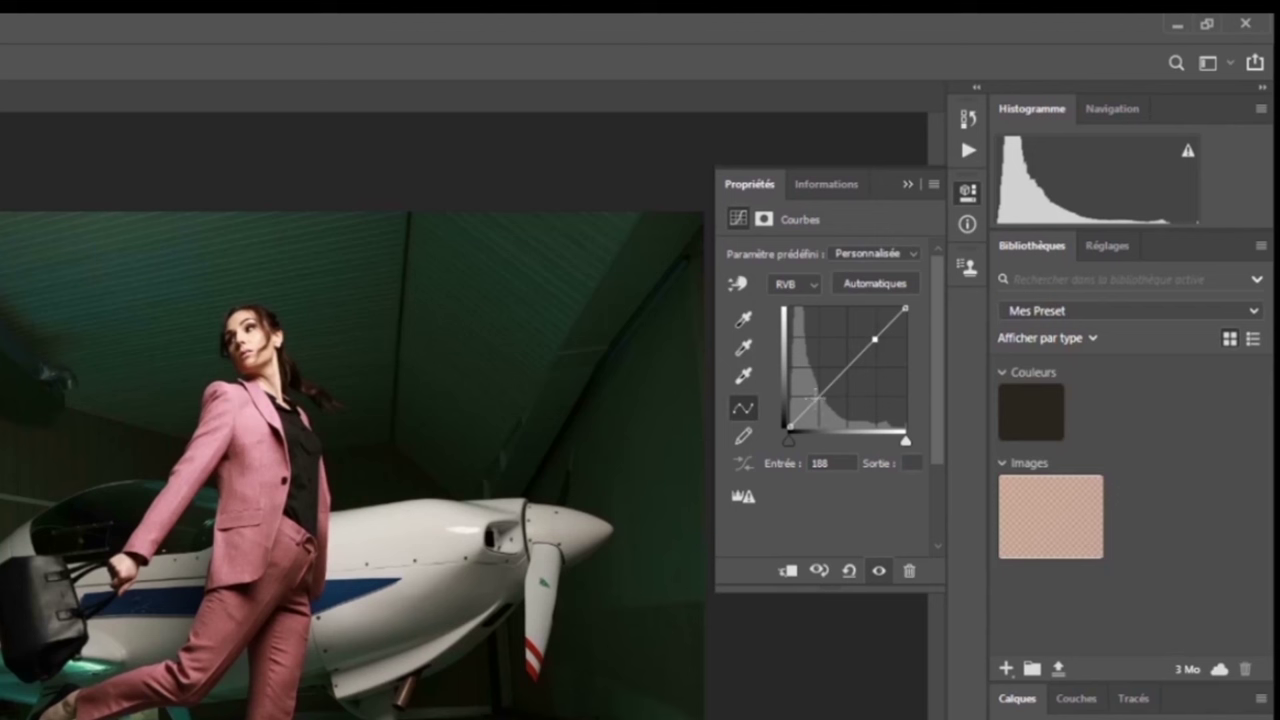
click(816, 398)
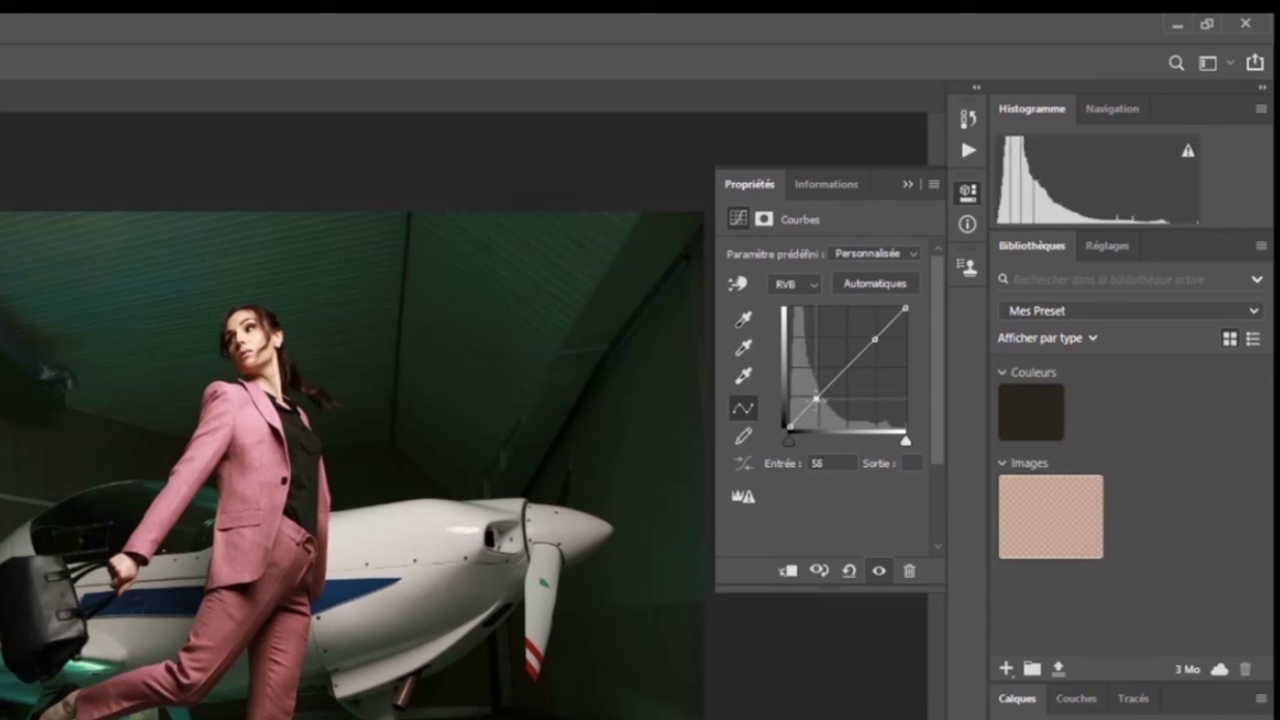
drag(815, 398, 820, 402)
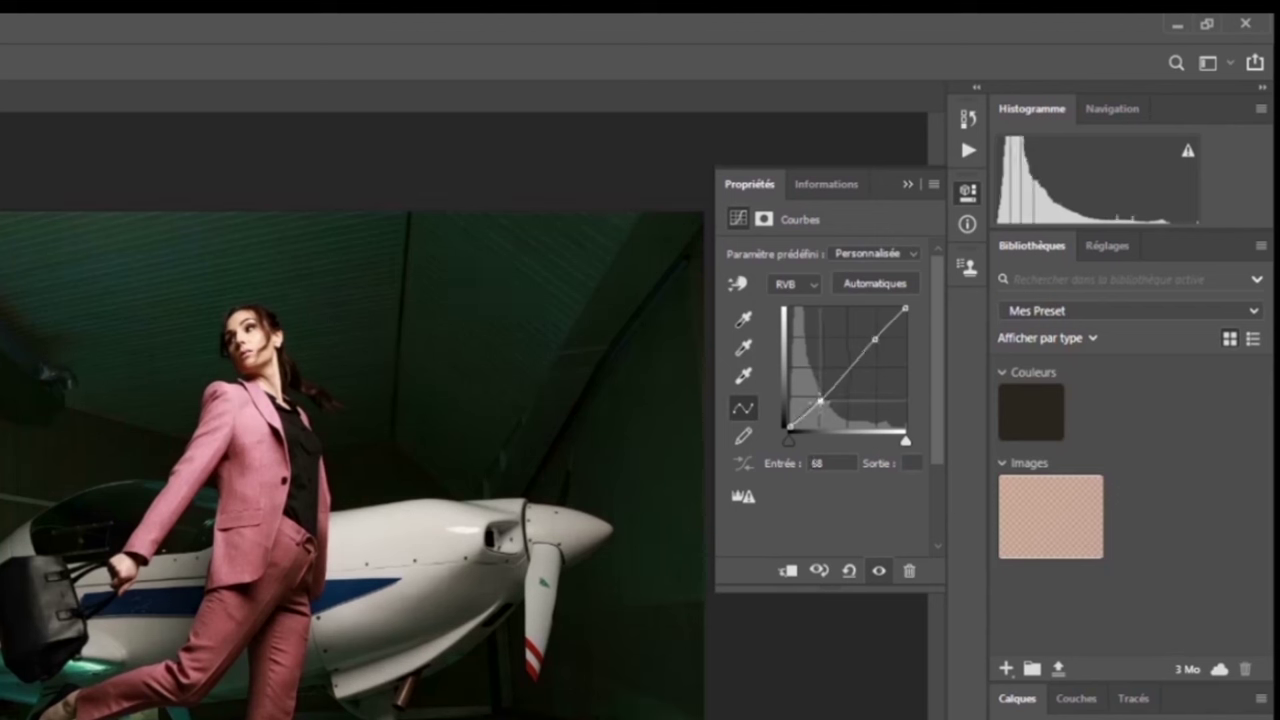
click(875, 340)
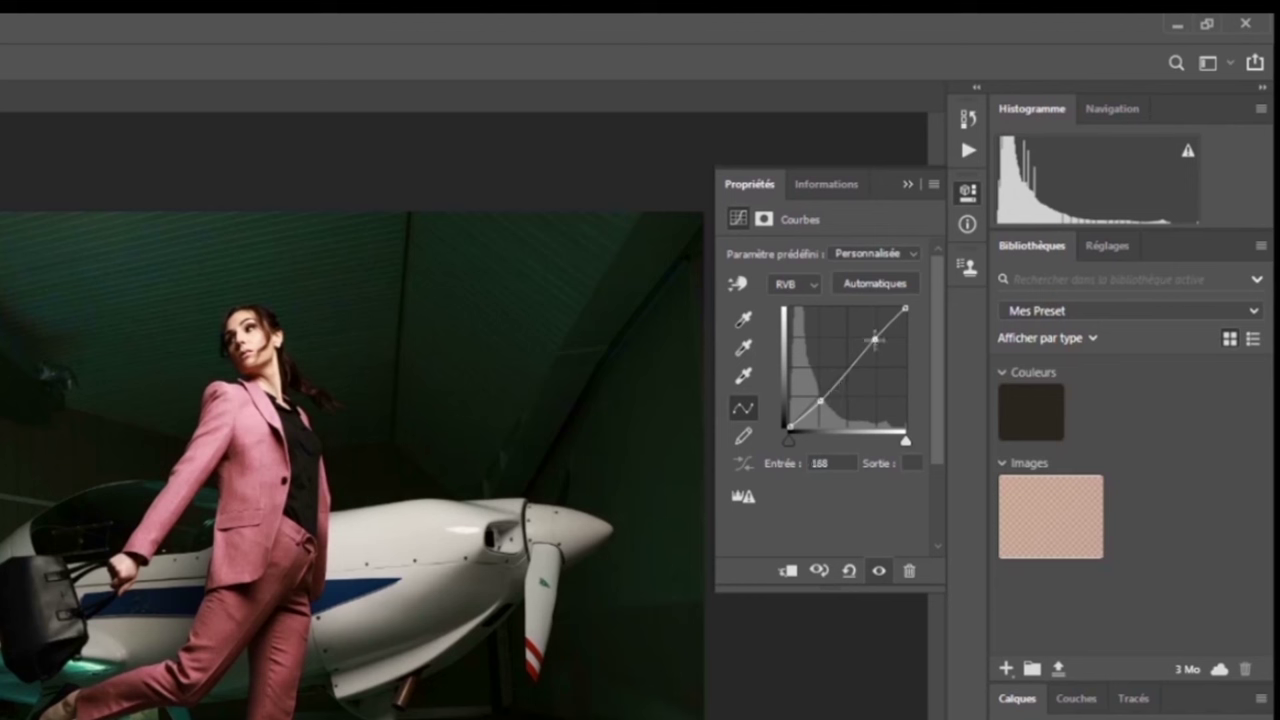
drag(875, 340, 871, 335)
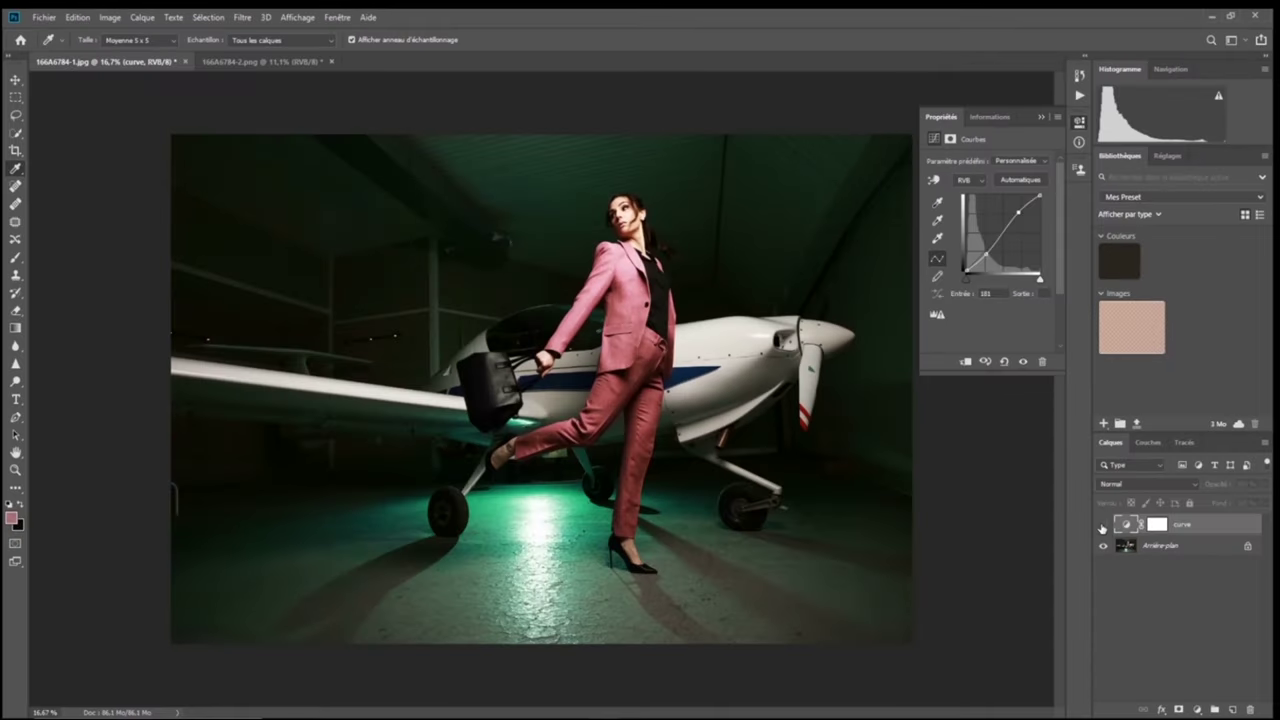
Toggle the Curves layer's visibility six times to compare, then reset the curve to Par défaut
click(1103, 525)
click(1103, 525)
click(1103, 525)
click(1103, 525)
click(1103, 525)
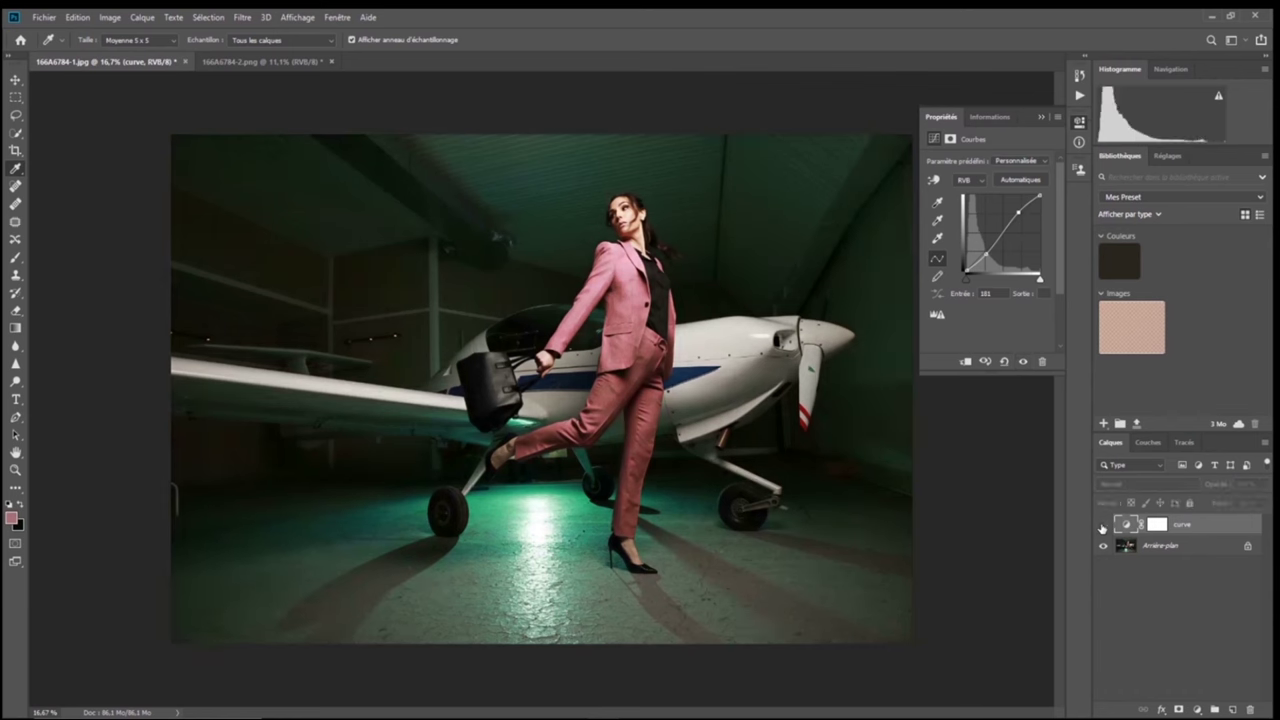
click(1103, 525)
click(1103, 525)
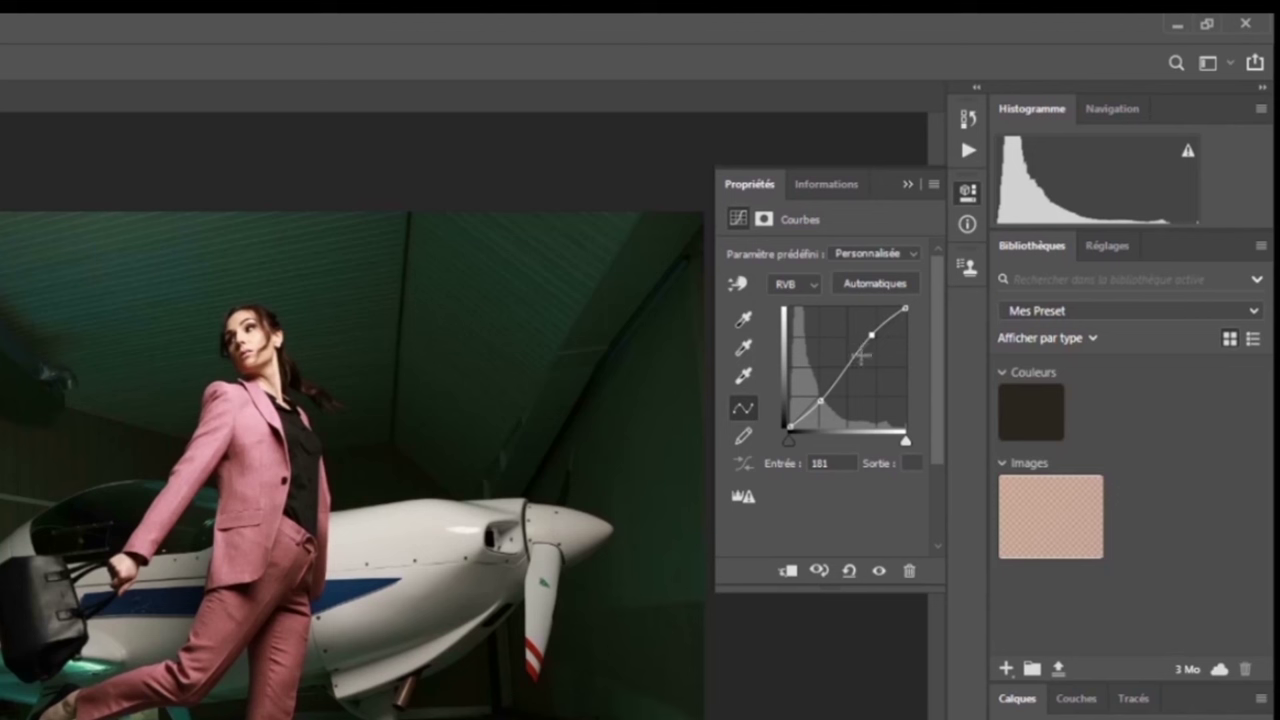
click(849, 572)
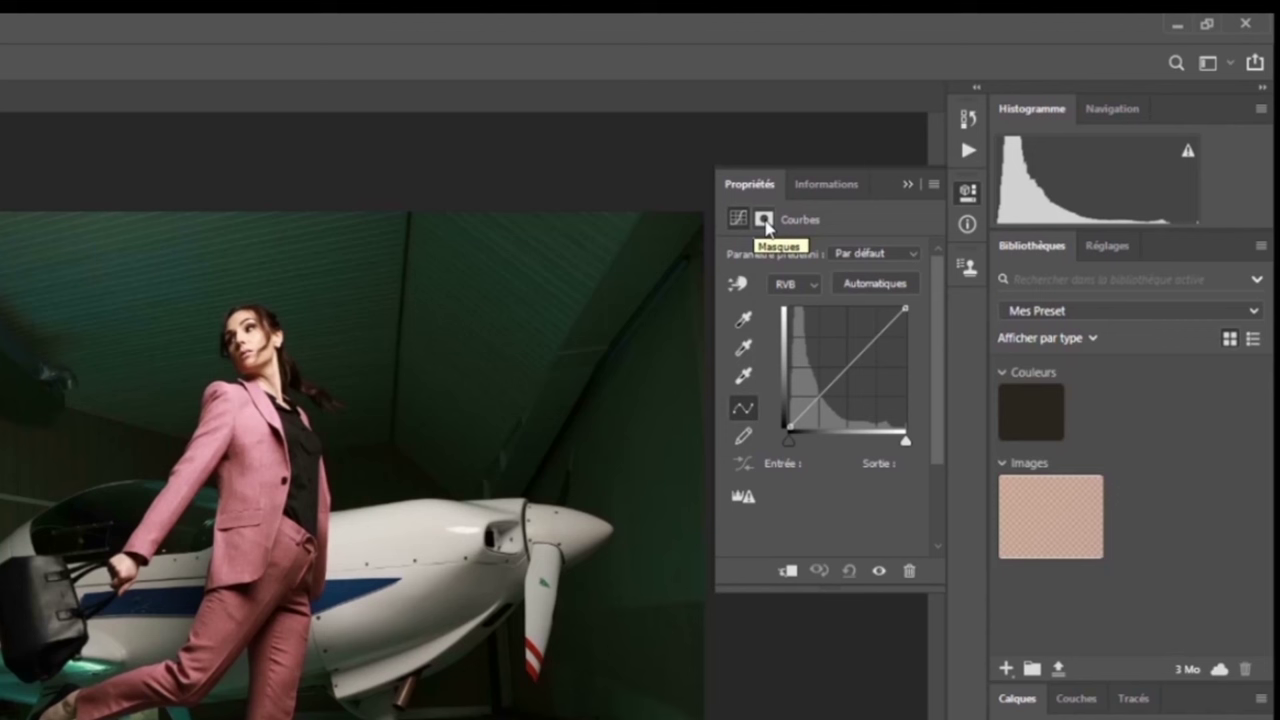
Switch Properties between the Masques and Courbes views, finishing on the Courbes graph
click(764, 220)
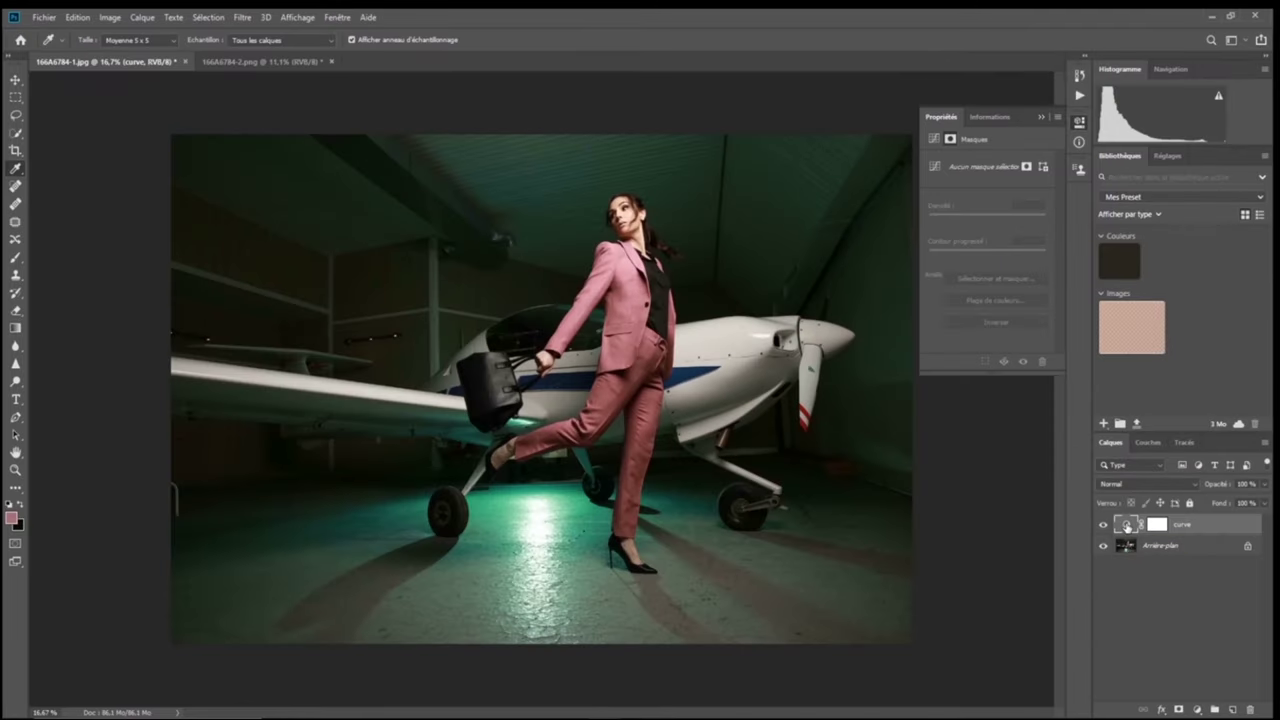
click(1155, 524)
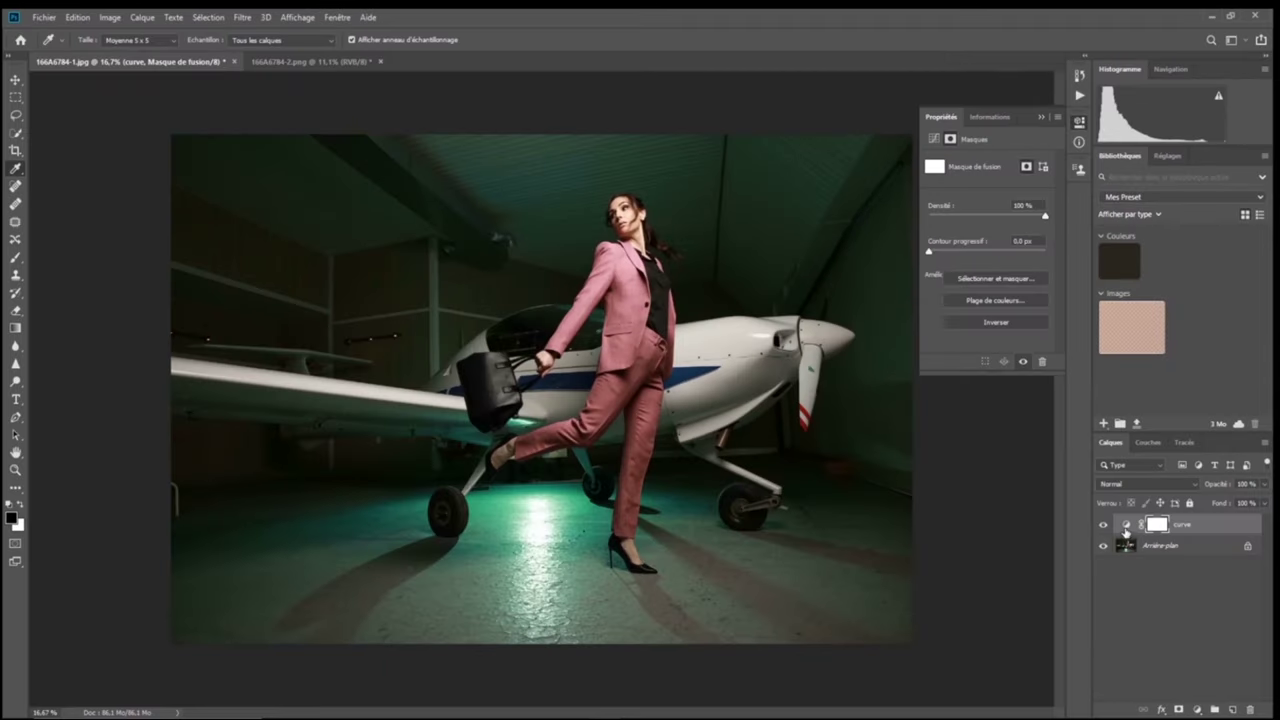
click(1126, 526)
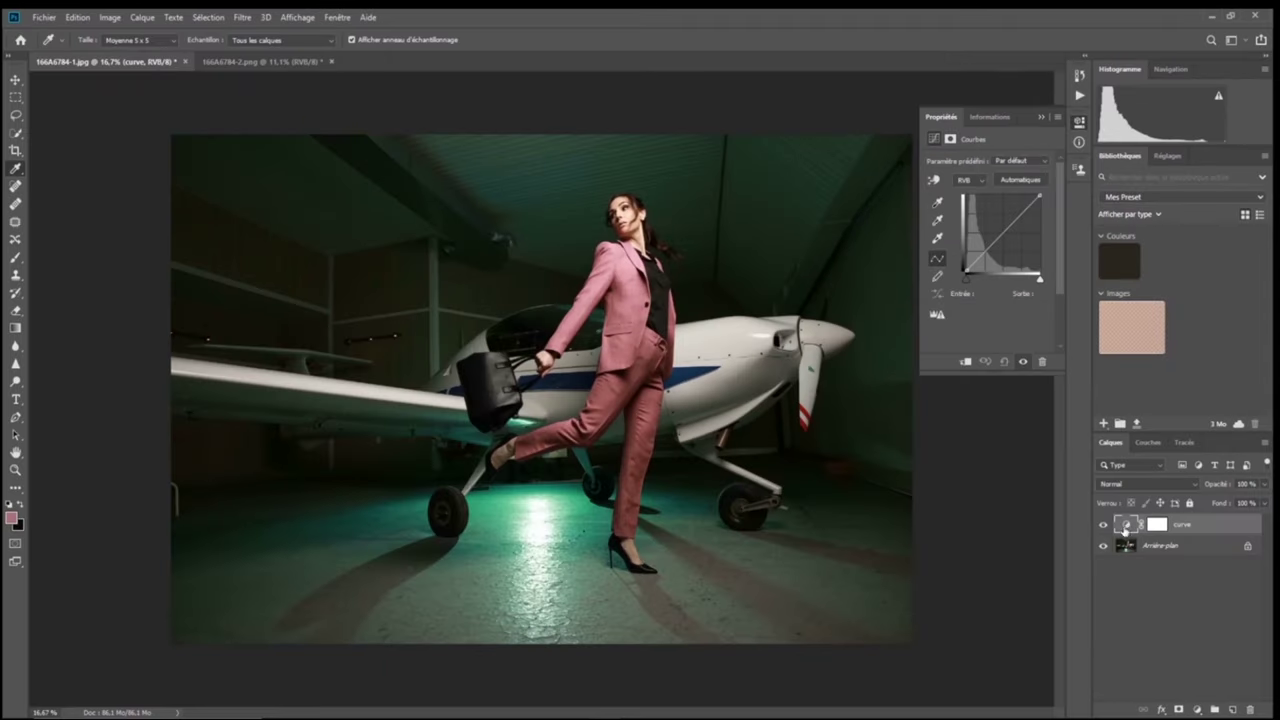
click(952, 139)
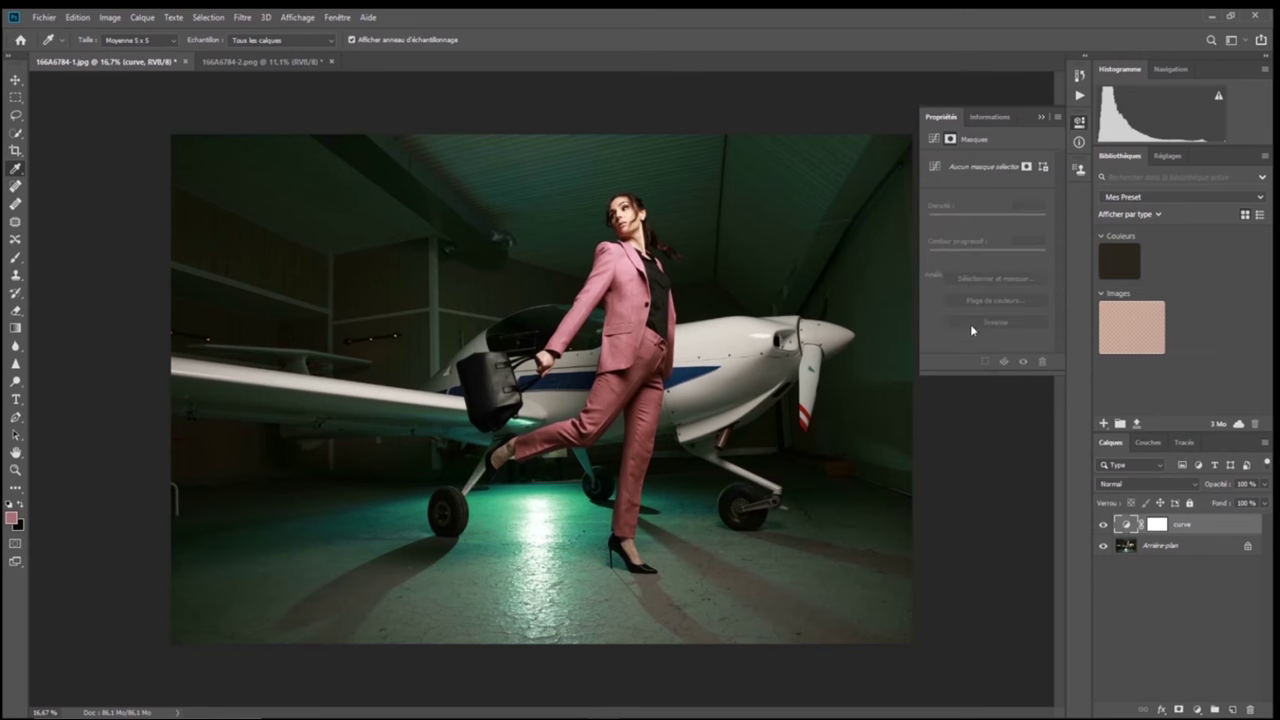
click(935, 140)
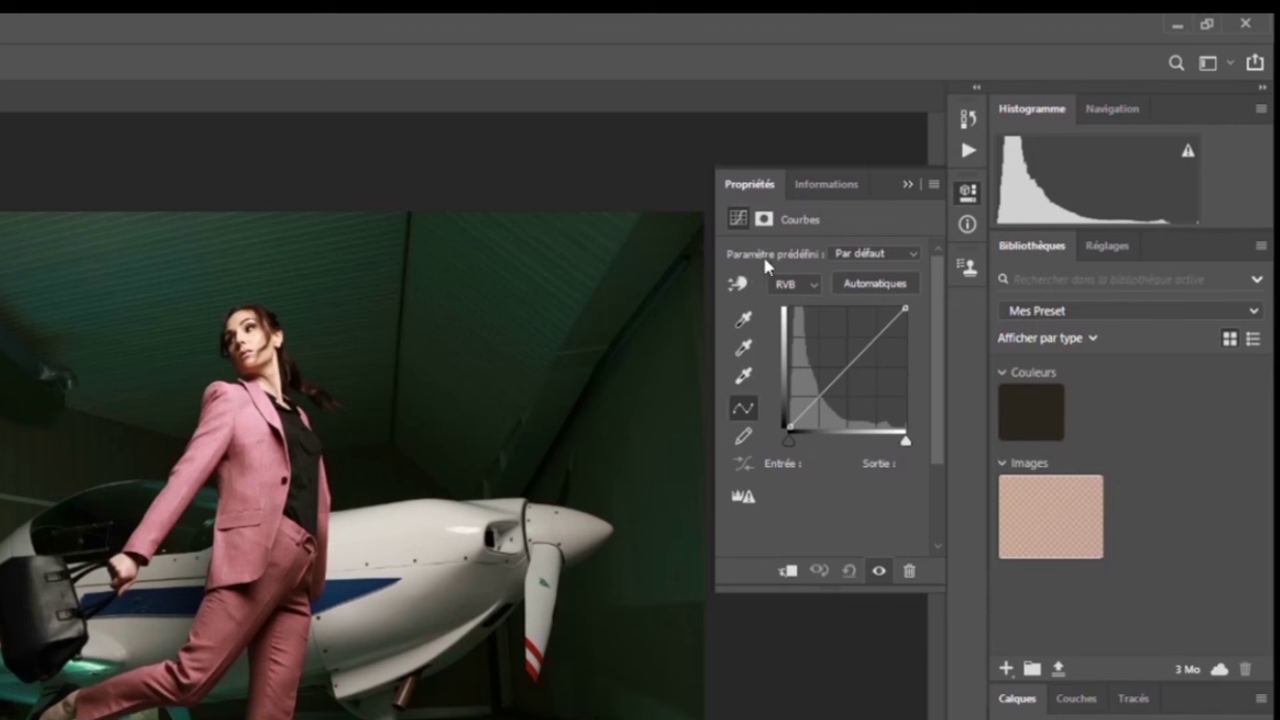
click(903, 255)
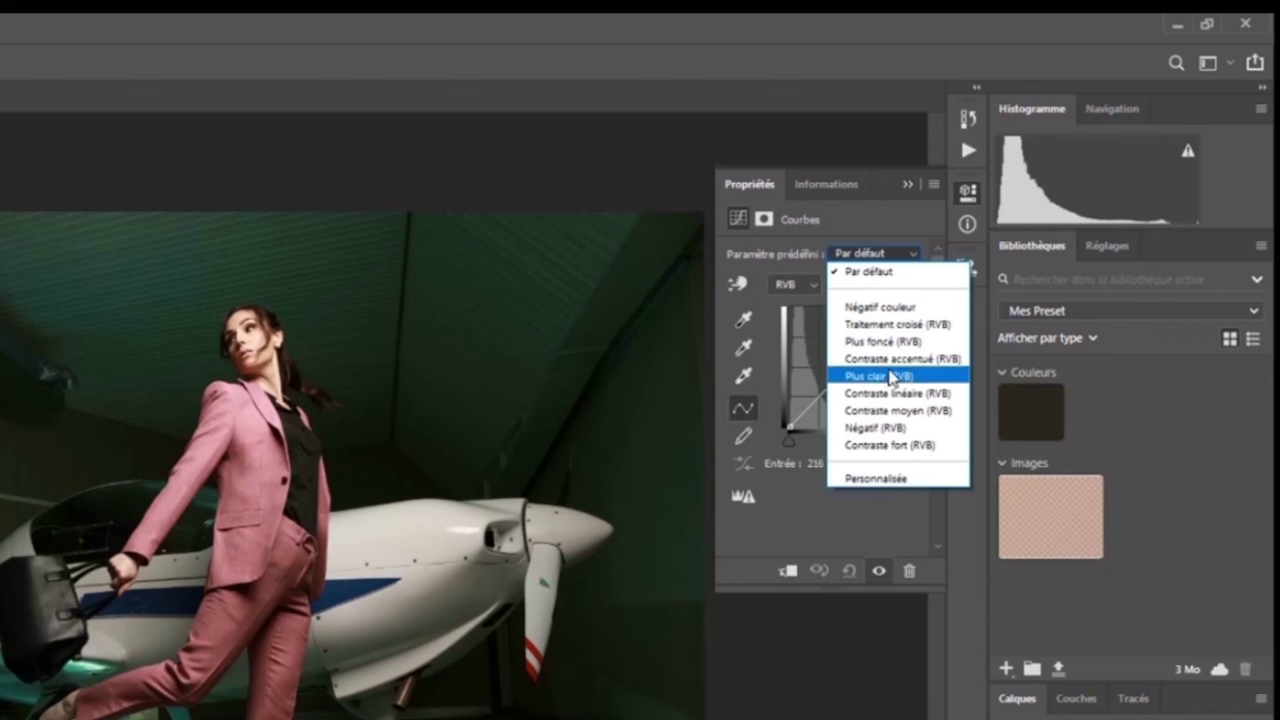
click(893, 375)
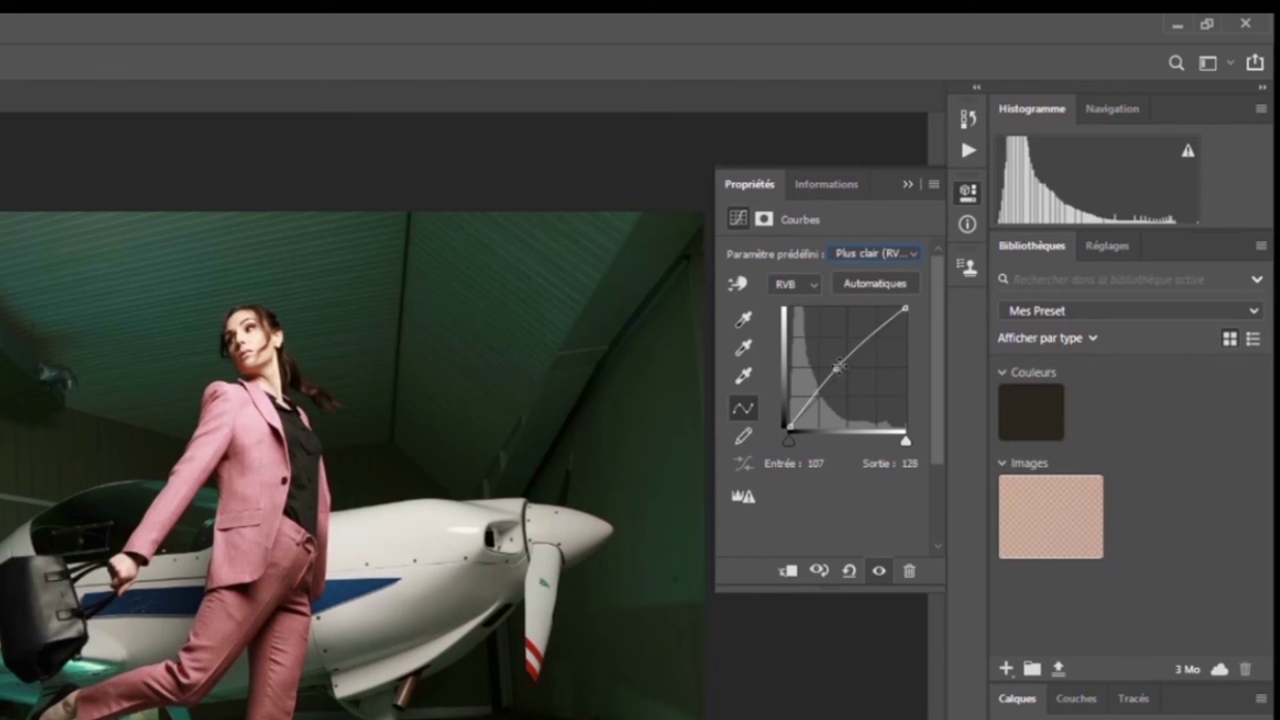
click(886, 258)
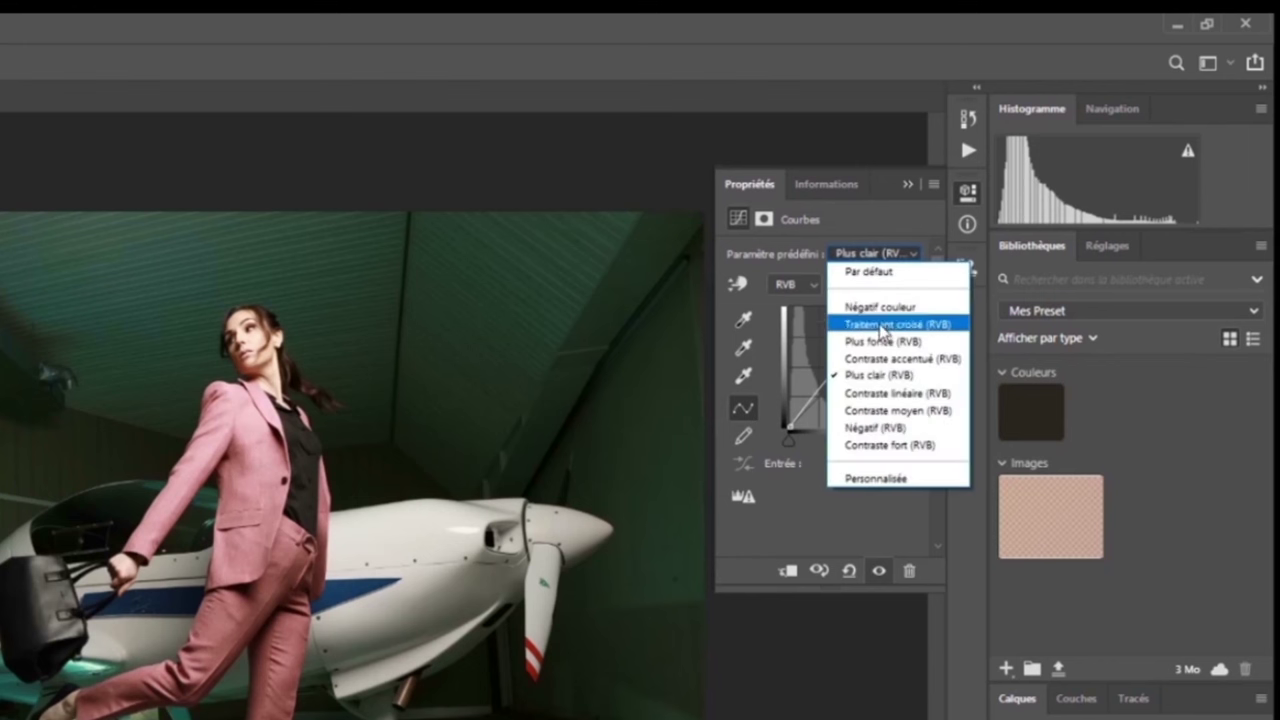
click(878, 411)
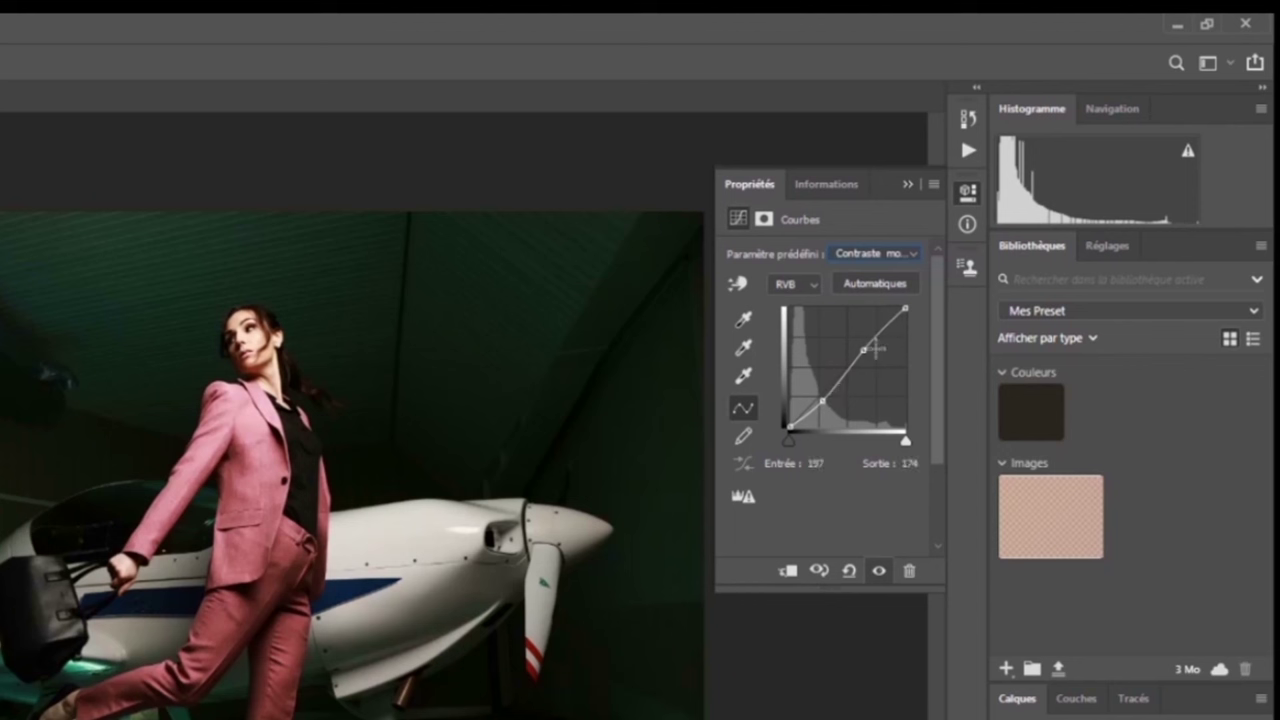
click(907, 256)
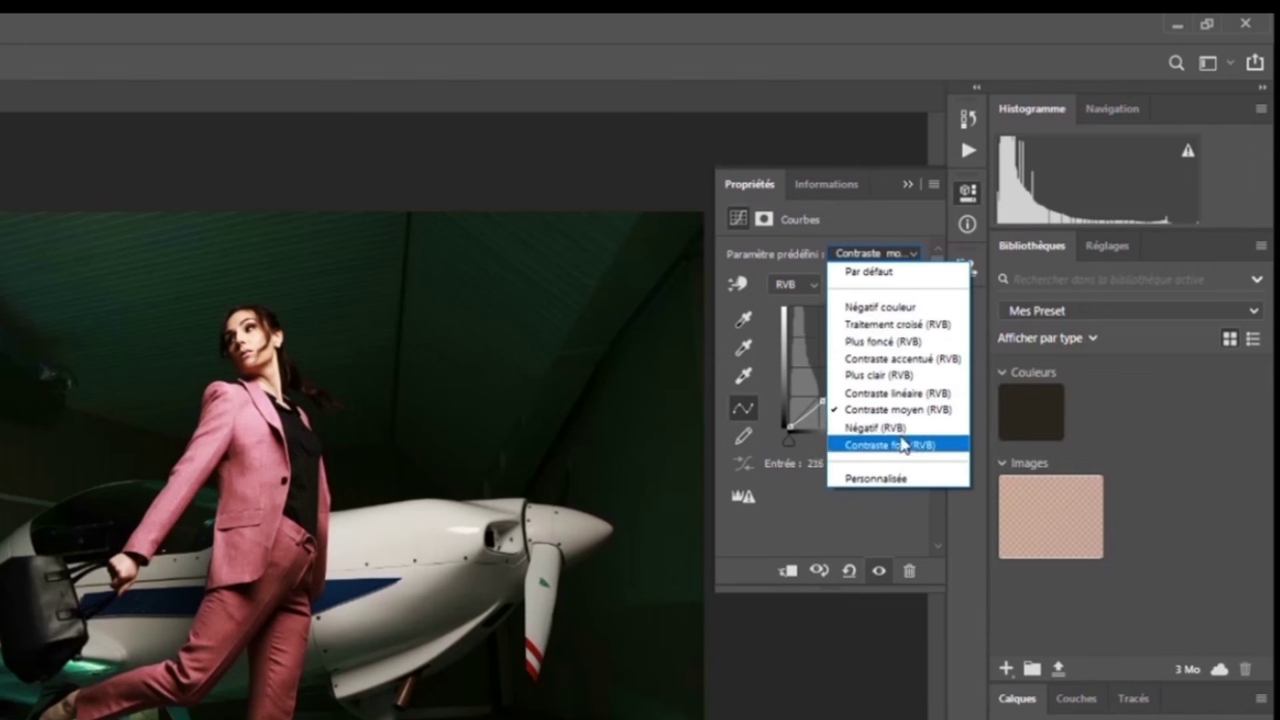
click(868, 245)
click(873, 256)
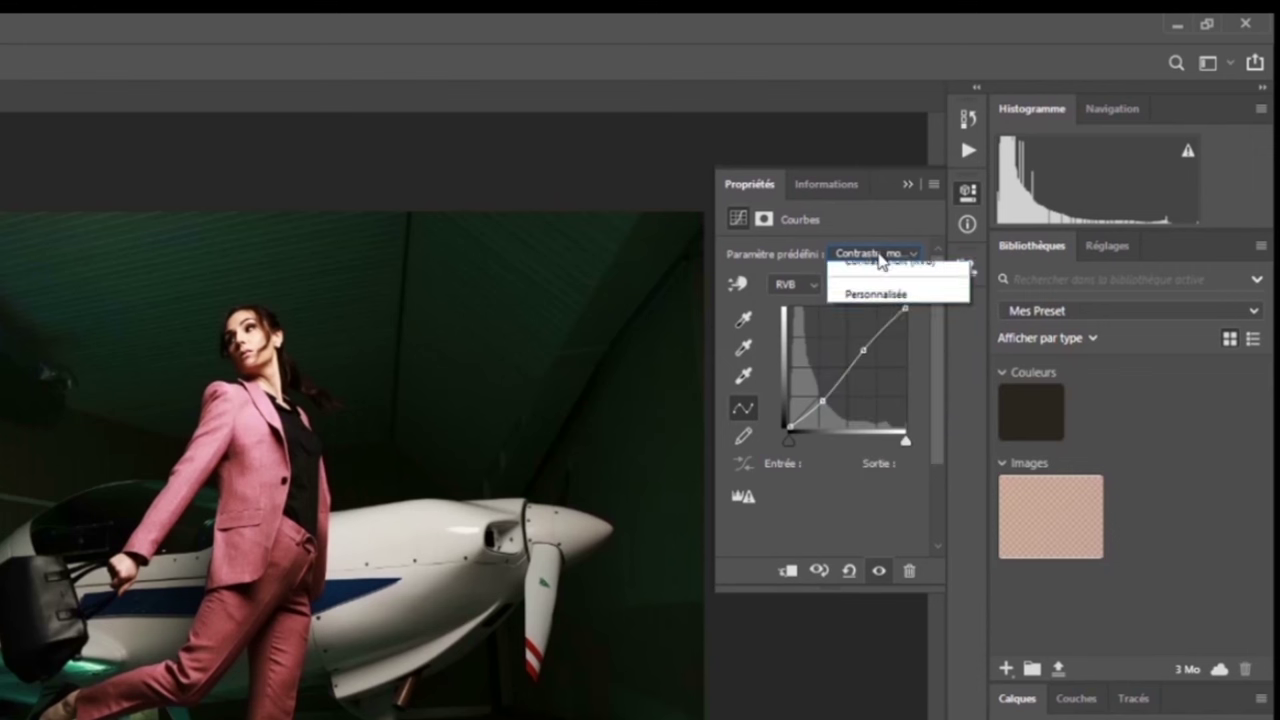
click(868, 272)
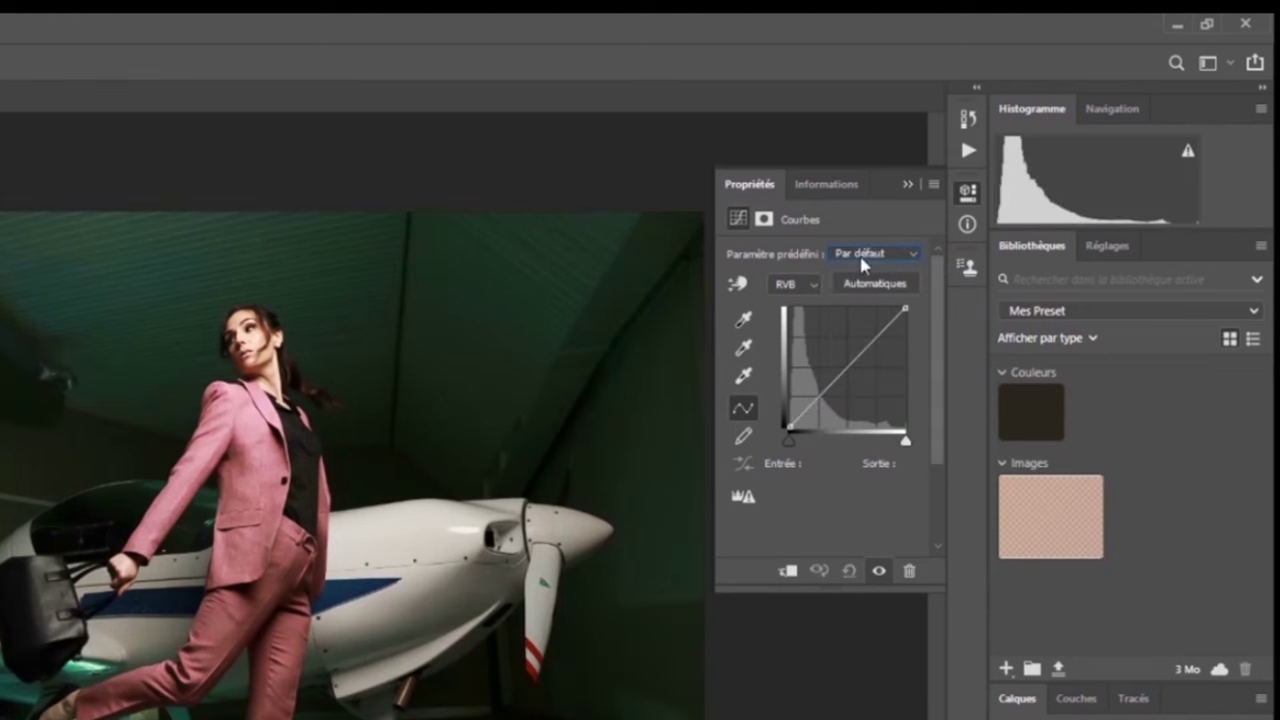
Enable on-image curve adjustment, darken a tone sampled from the photo, then reset the curve
click(740, 286)
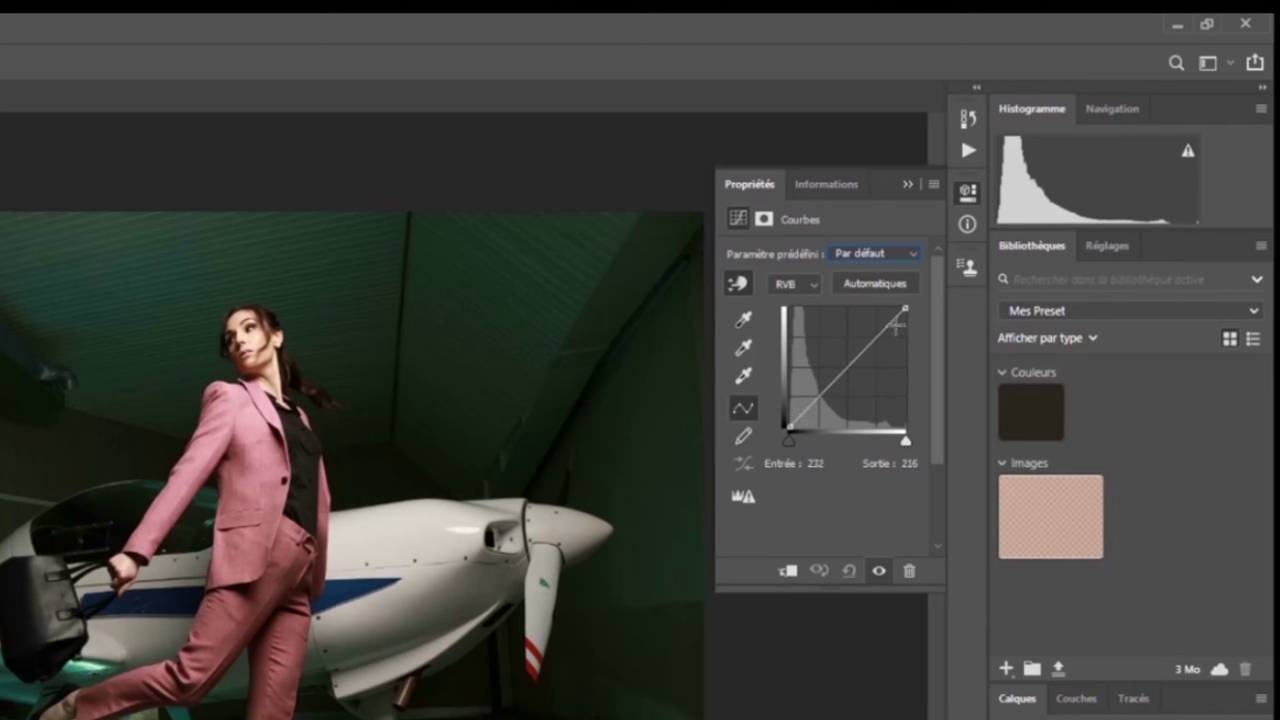
click(740, 287)
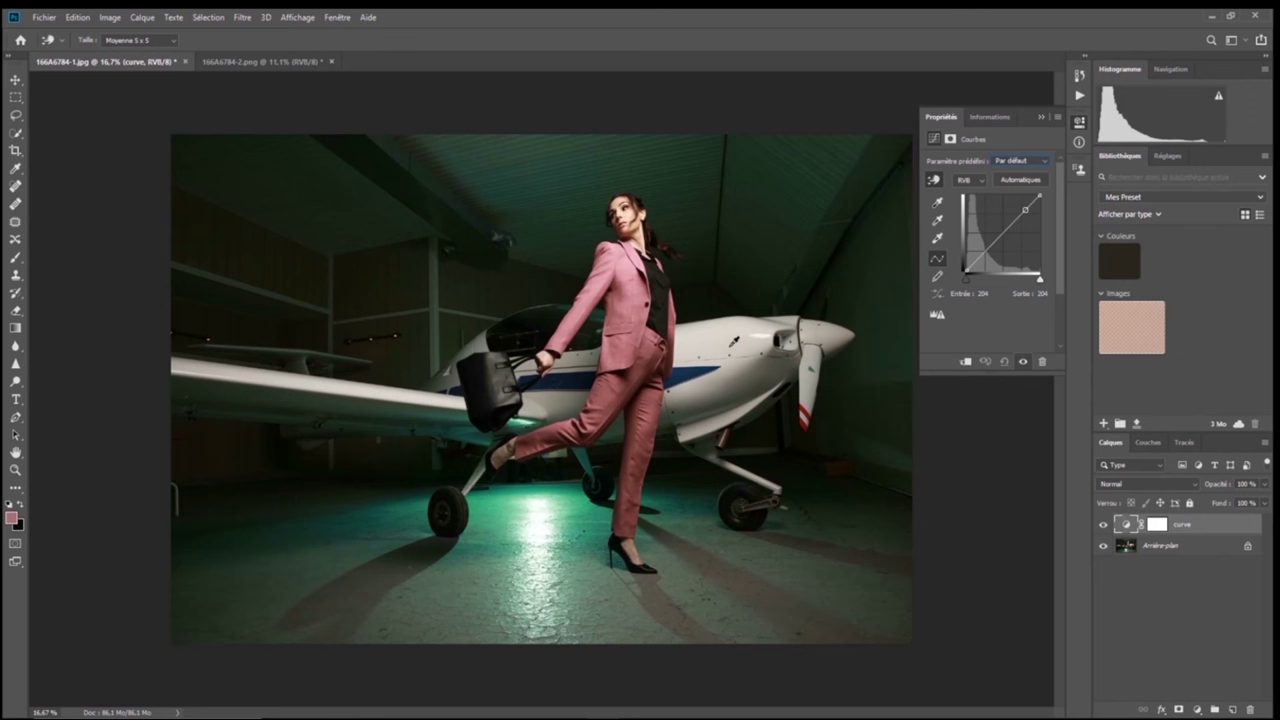
click(735, 341)
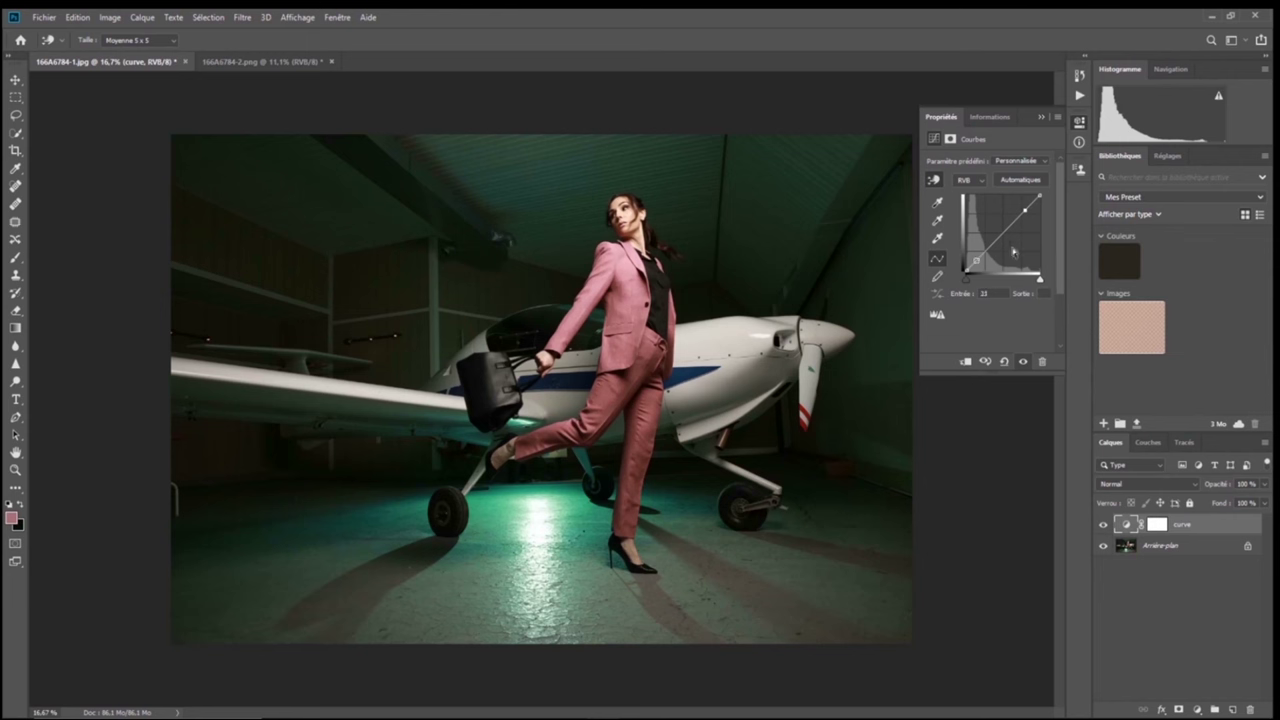
drag(1025, 207, 1017, 204)
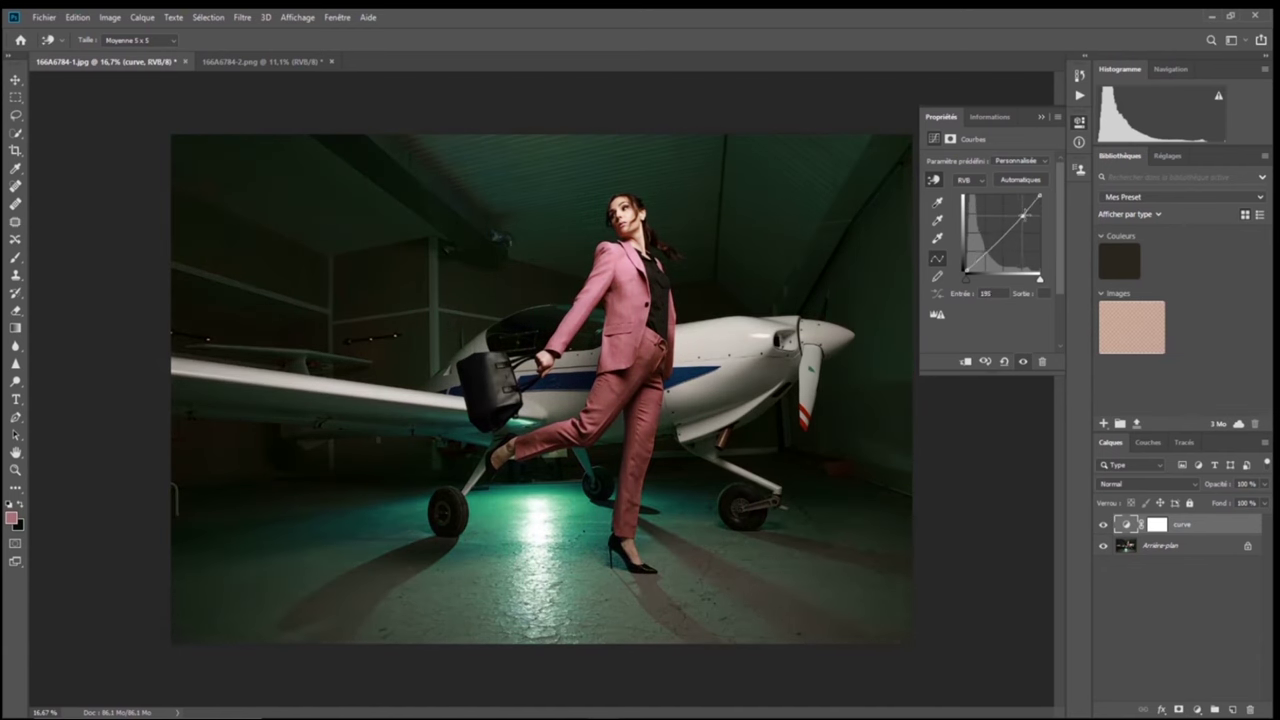
drag(1017, 204, 1023, 216)
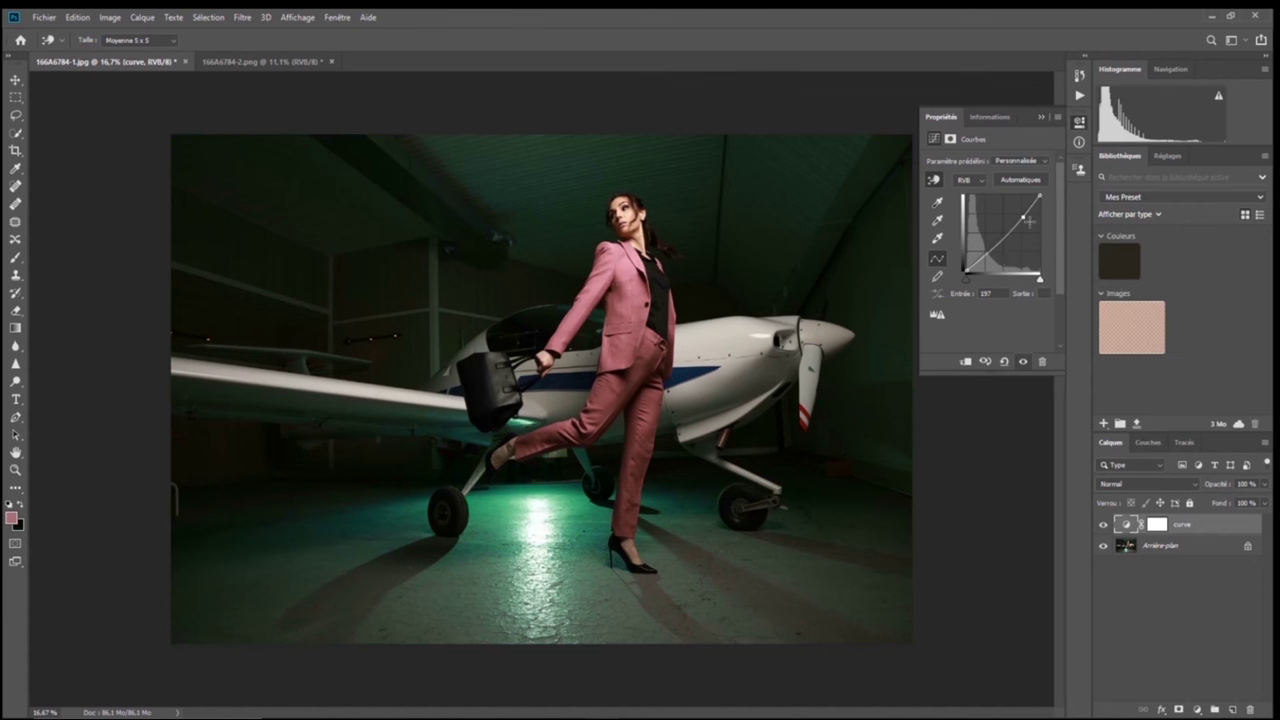
click(1004, 362)
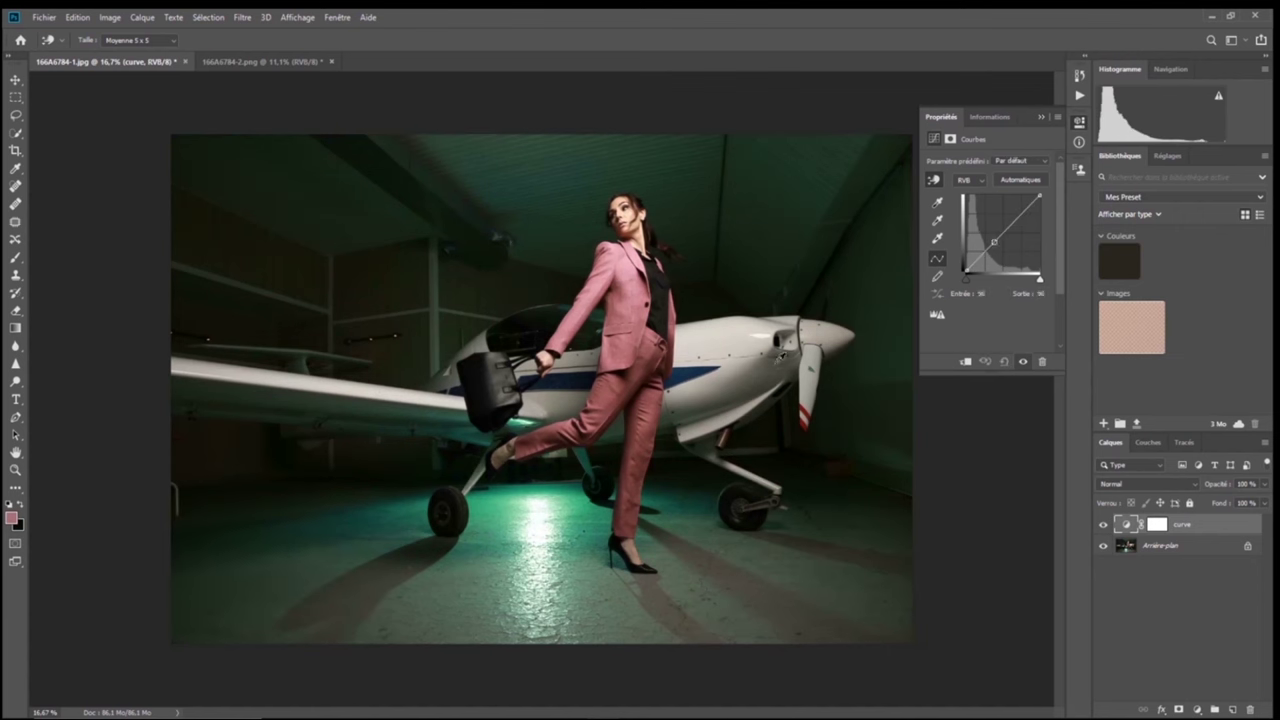
Sample the plane and a shadow tone, lift them, compare on/off, reset, and restore default colours
click(748, 348)
click(753, 437)
drag(1022, 211, 1025, 214)
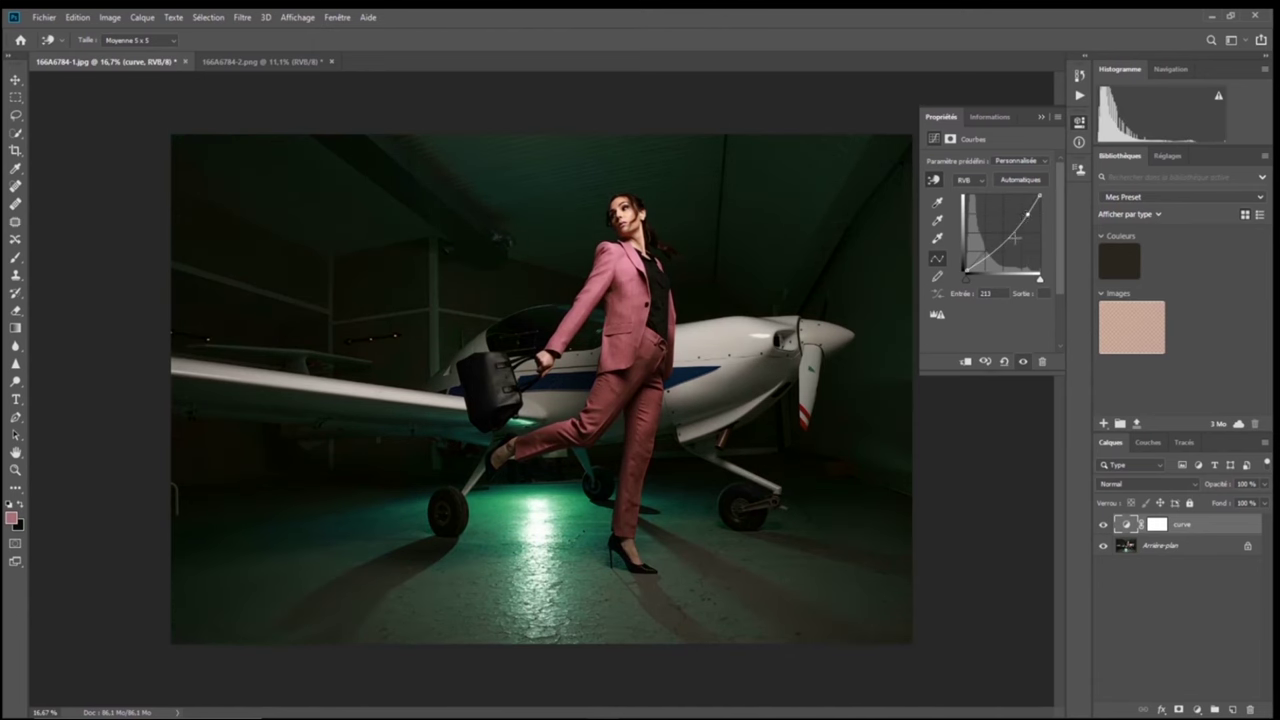
click(1022, 362)
click(1022, 363)
click(1004, 362)
key(d)
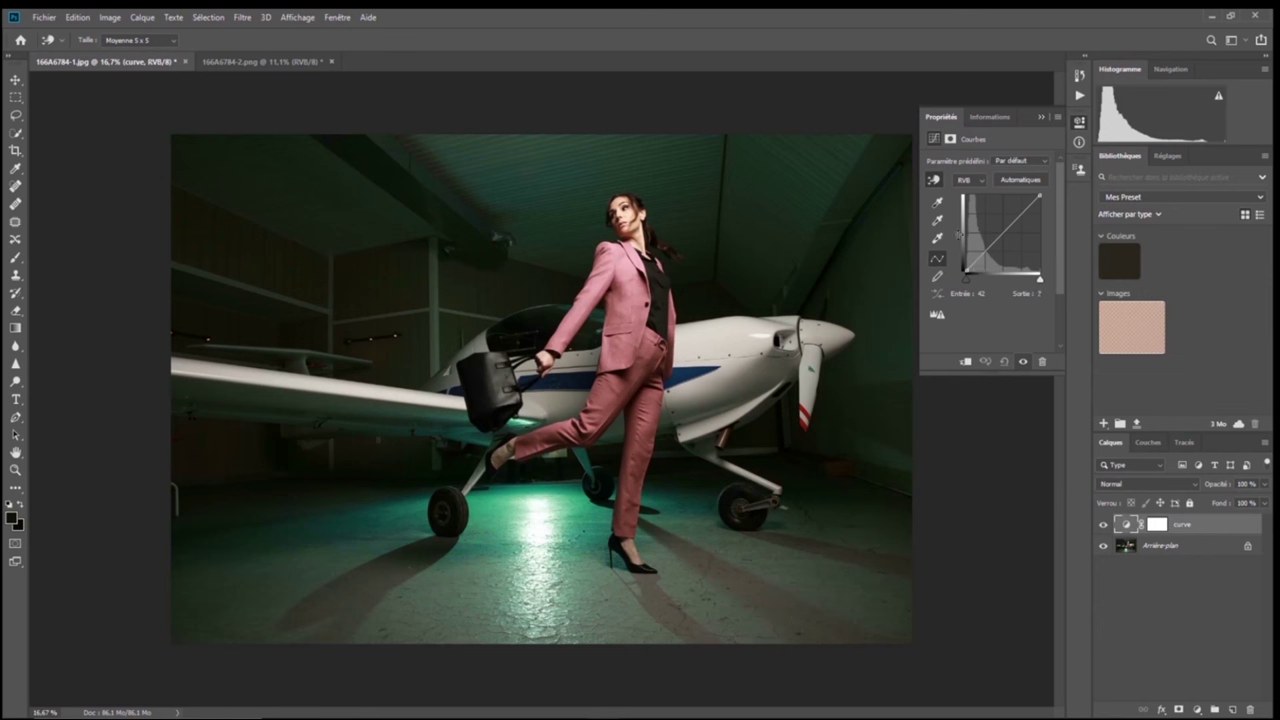
Re-enable on-image adjustment, darken and brighten a sampled tone, then reset to Par défaut
click(933, 180)
drag(744, 341, 744, 346)
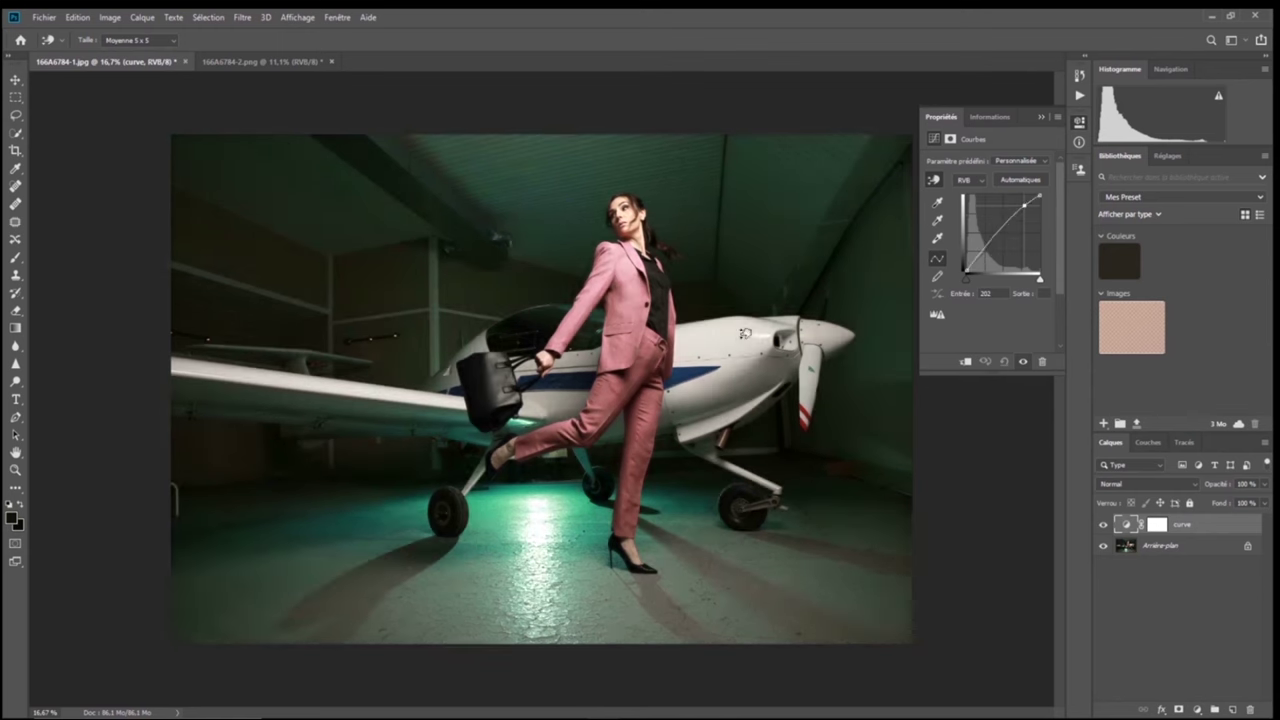
mouse_move(744, 343)
mouse_down()
mouse_move(748, 362)
mouse_move(746, 336)
mouse_up()
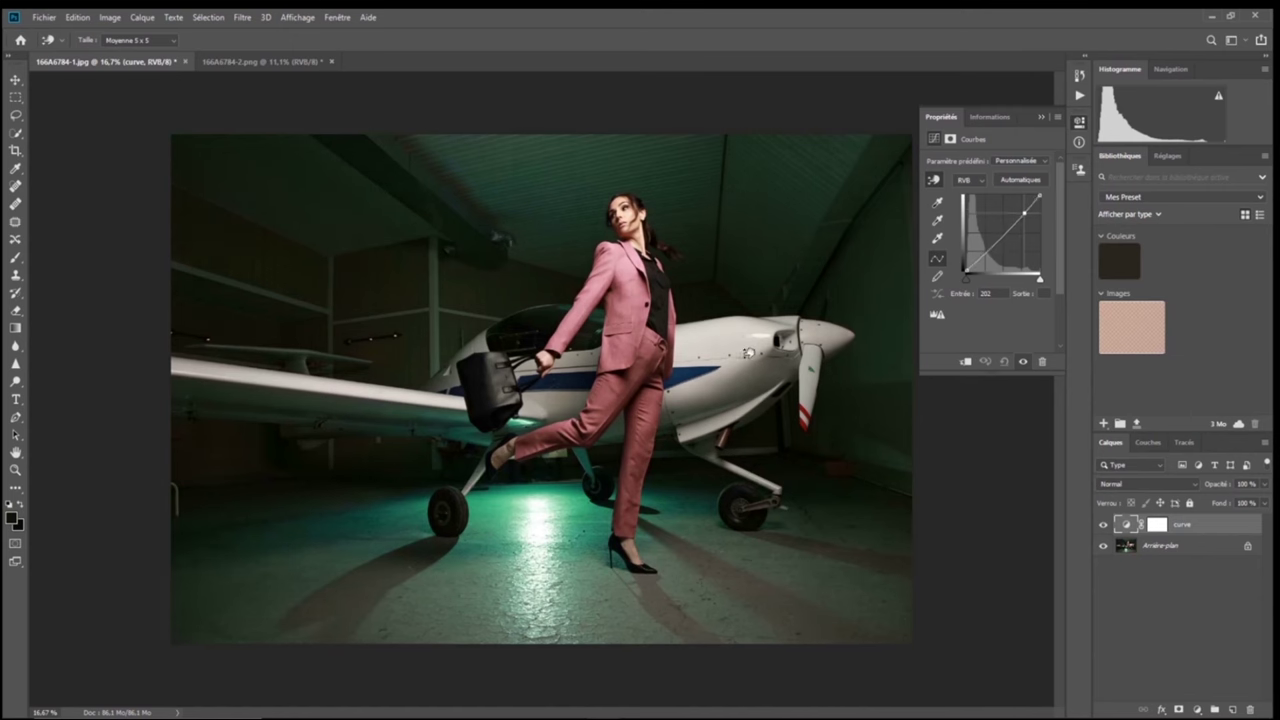
drag(746, 336, 751, 353)
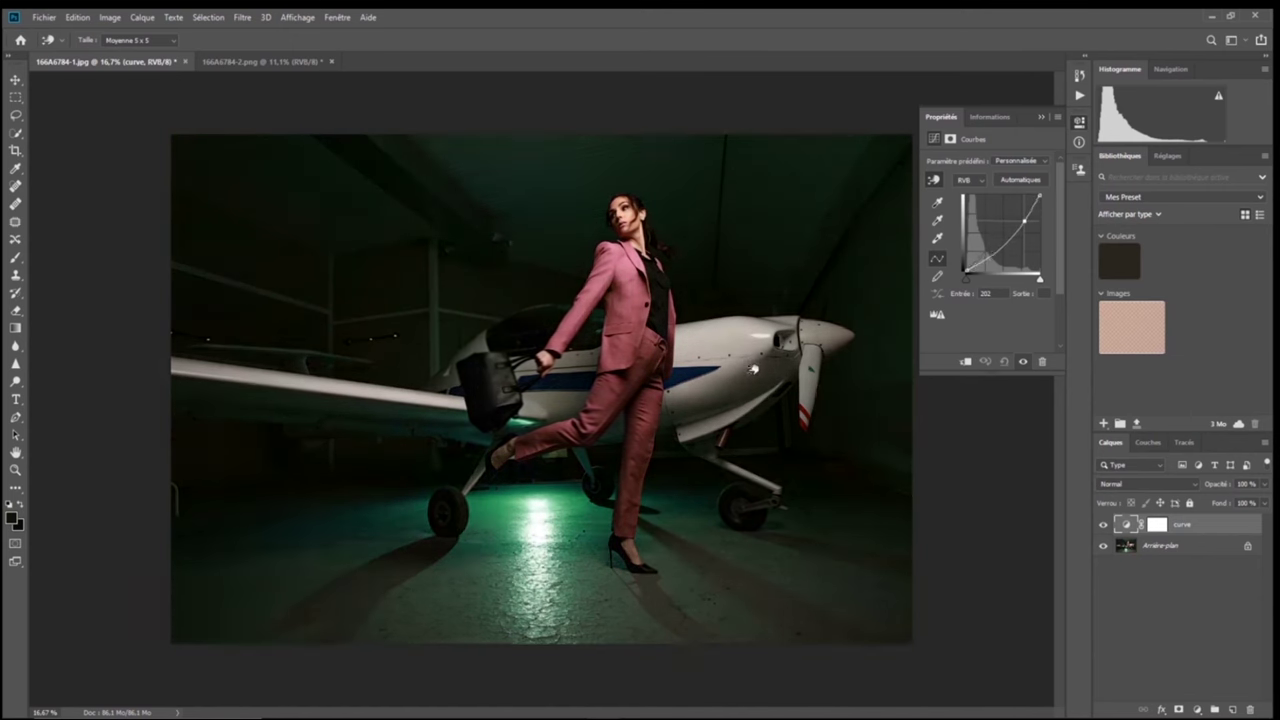
drag(751, 353, 757, 342)
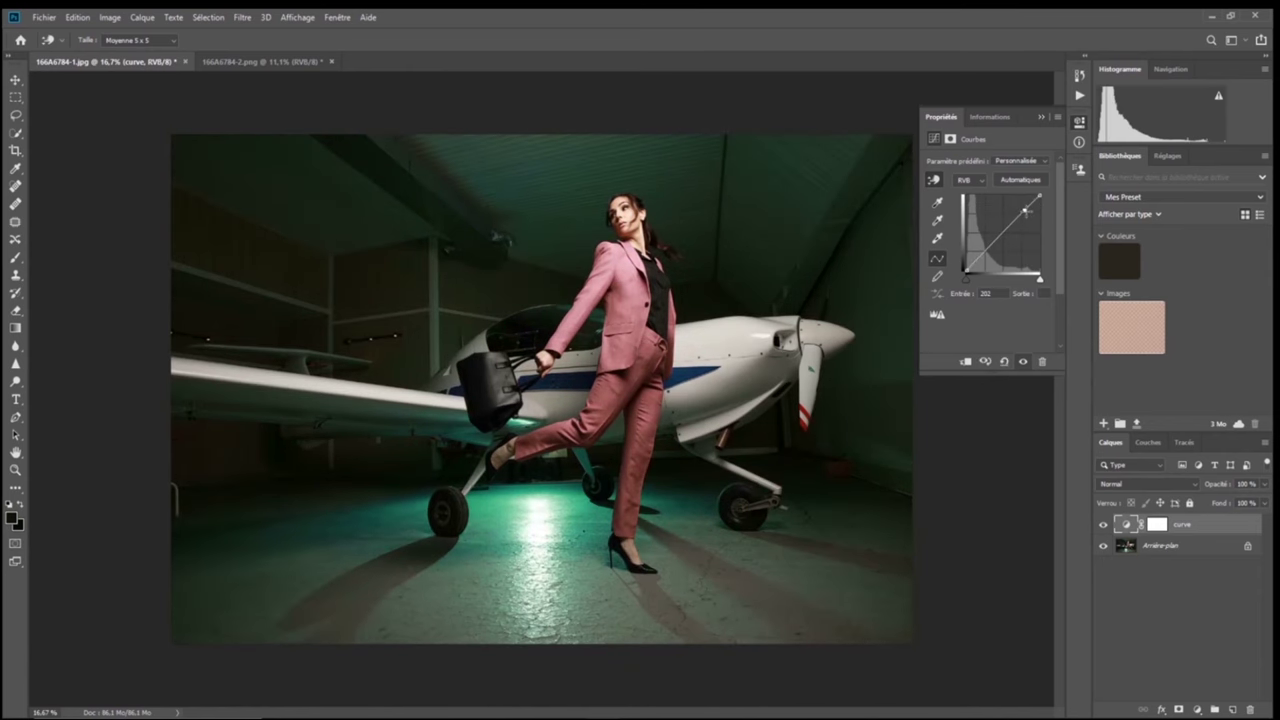
drag(1026, 209, 1024, 211)
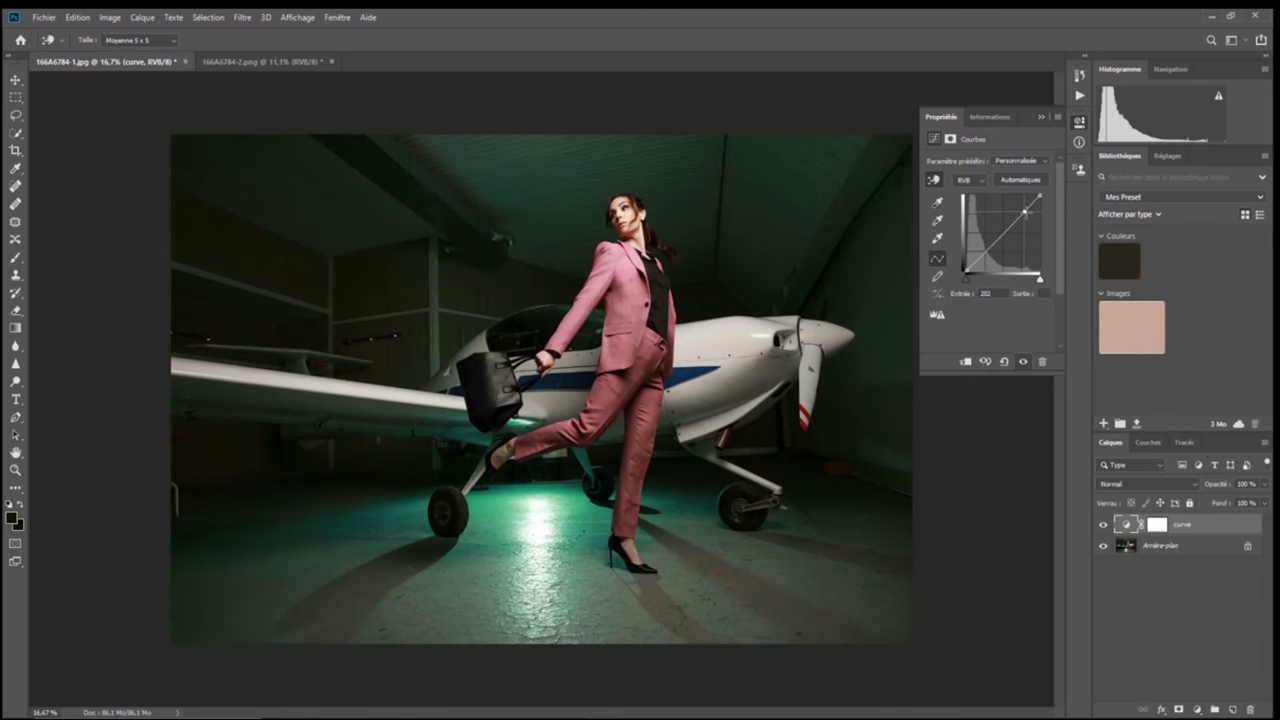
click(1005, 362)
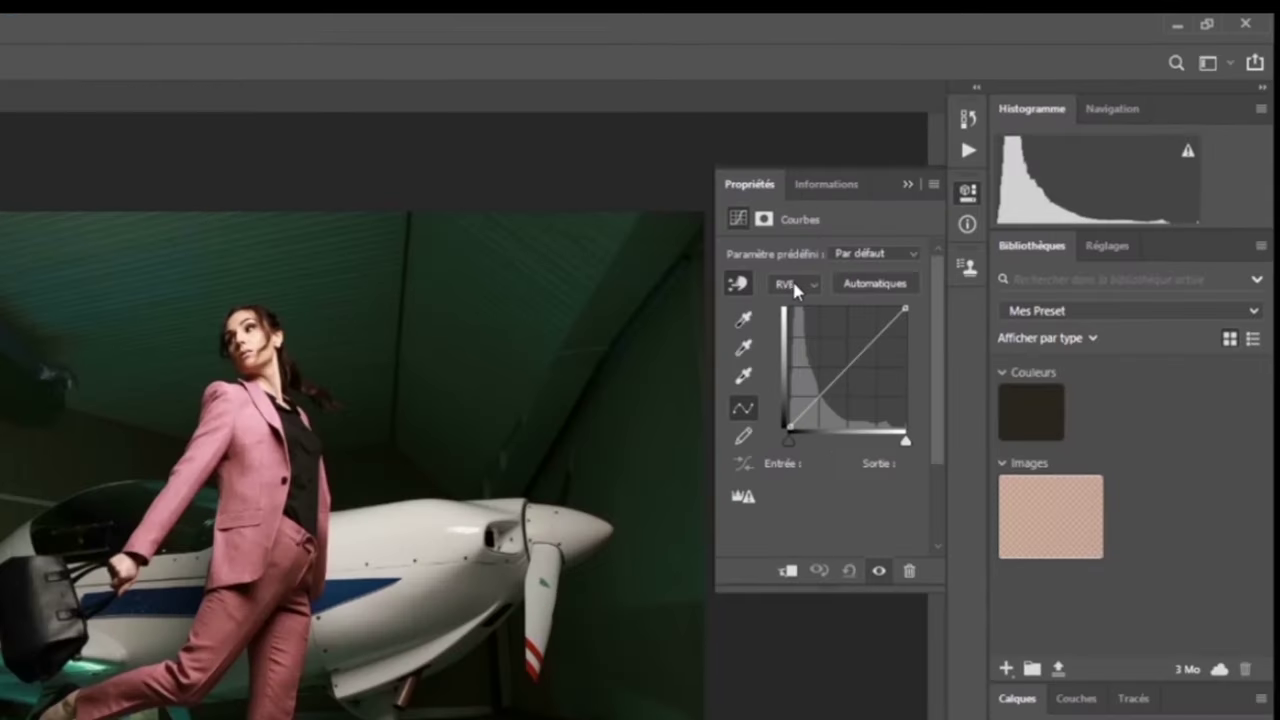
Check the channel list, staying on RVB at first, then switch the curve to Vert
click(813, 286)
click(813, 286)
click(809, 285)
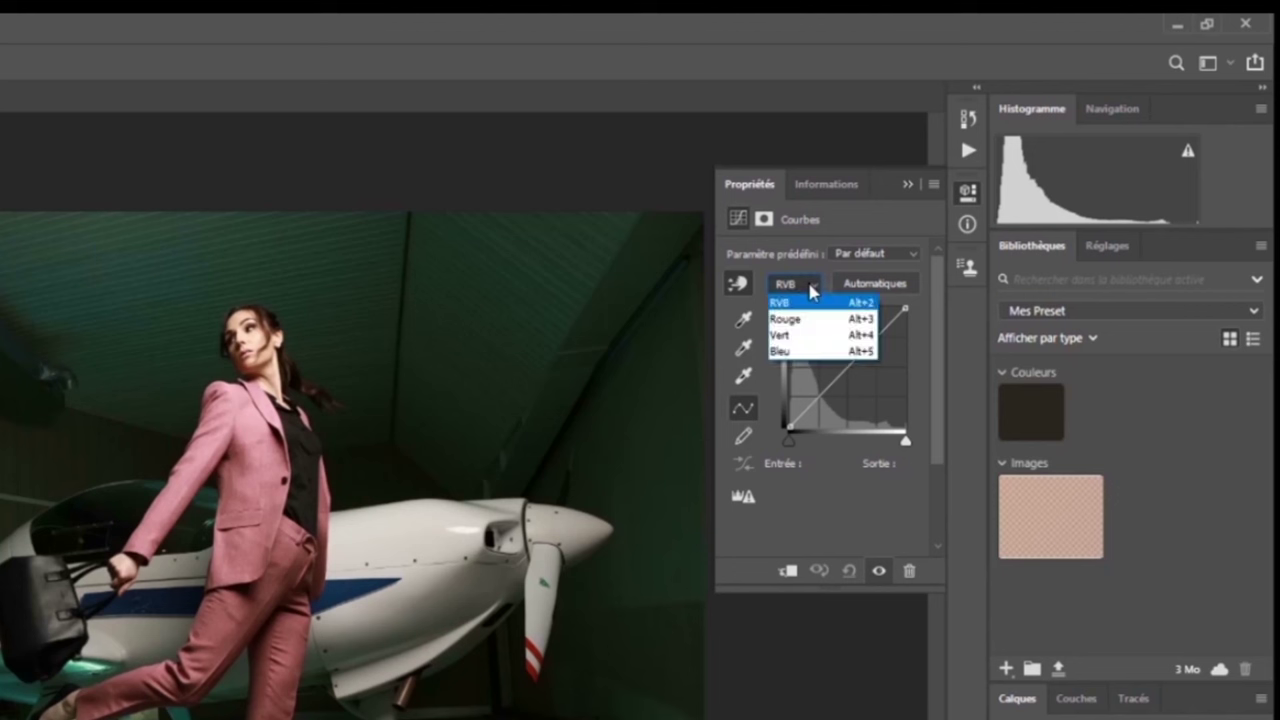
click(811, 290)
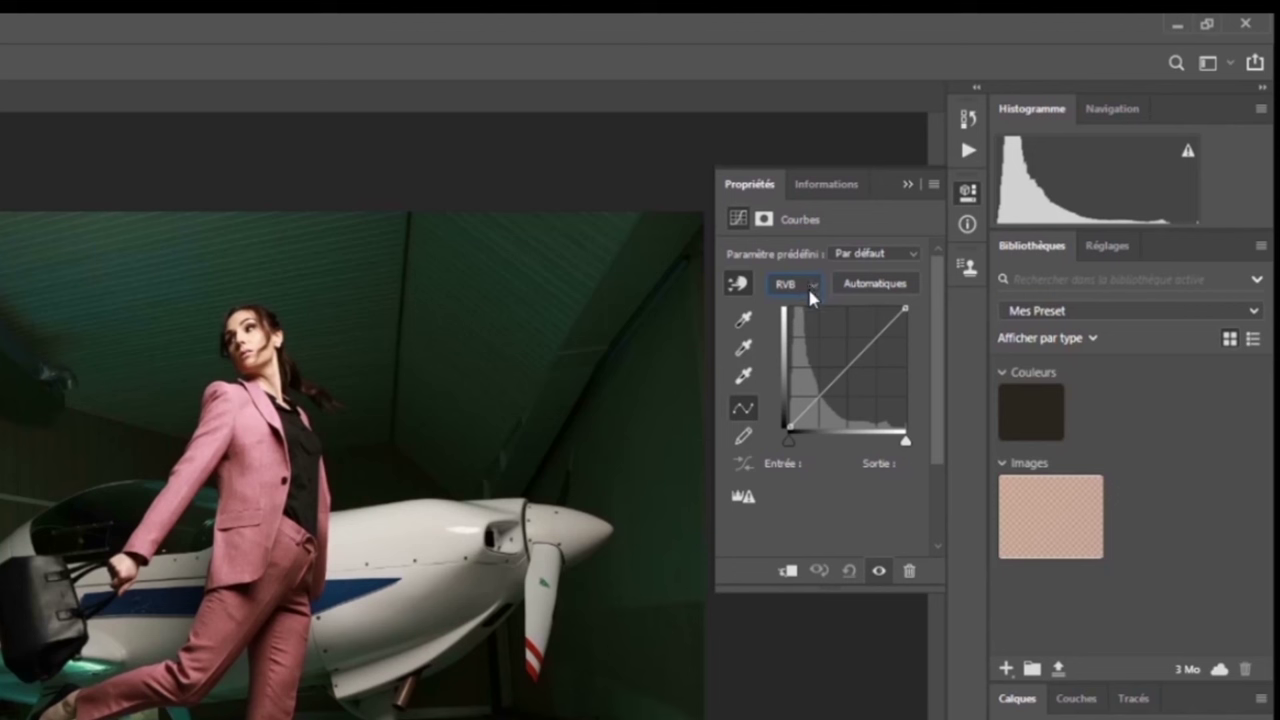
click(803, 286)
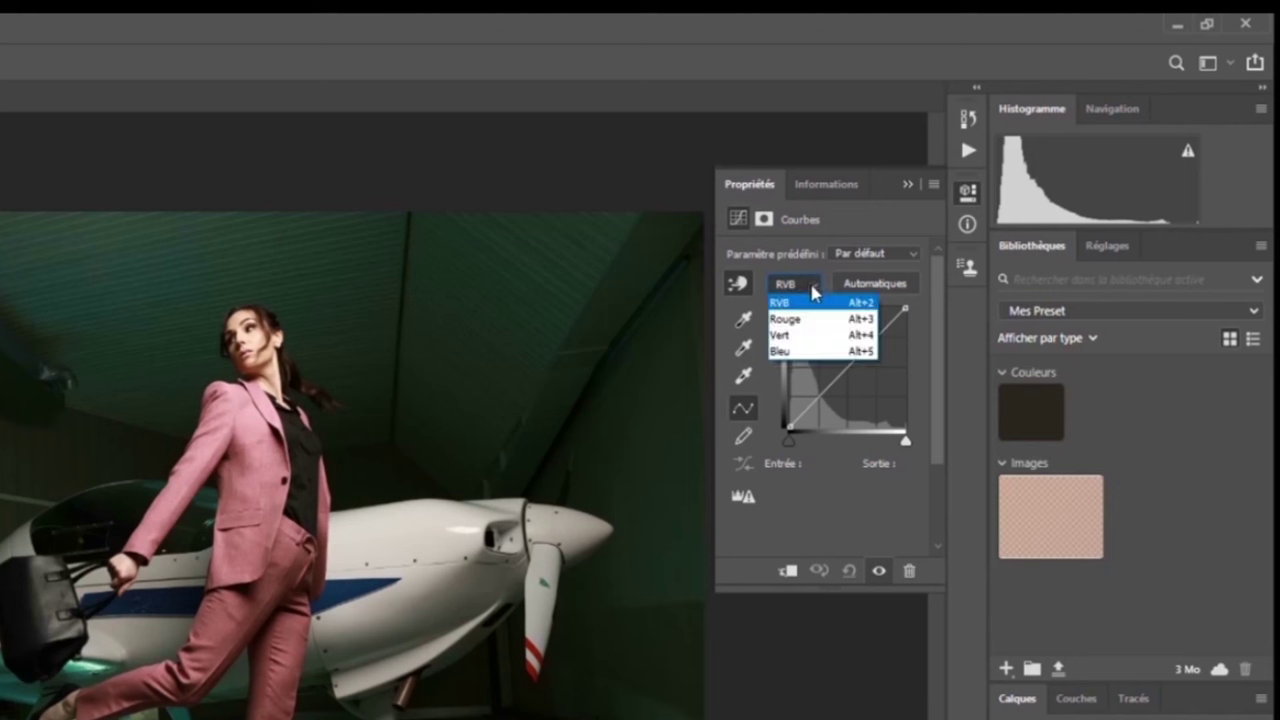
click(798, 336)
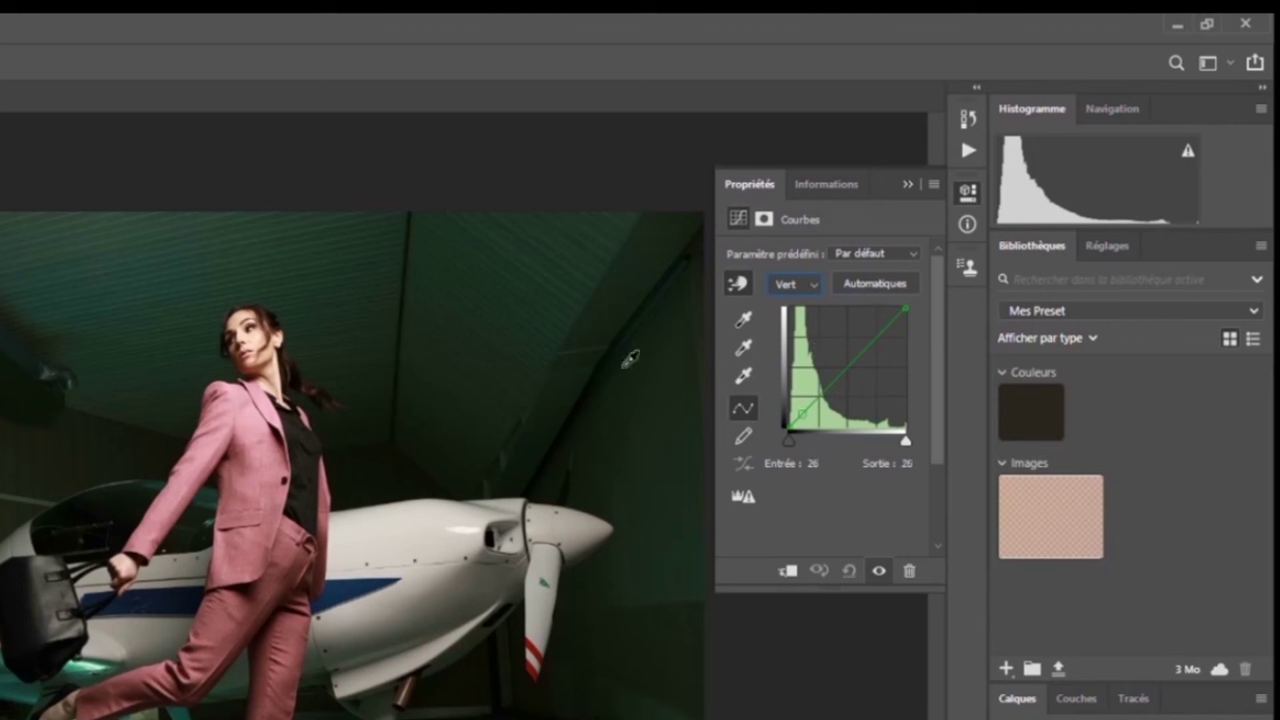
View the Rouge, then Bleu, then Vert channel curves in turn
click(797, 292)
click(803, 317)
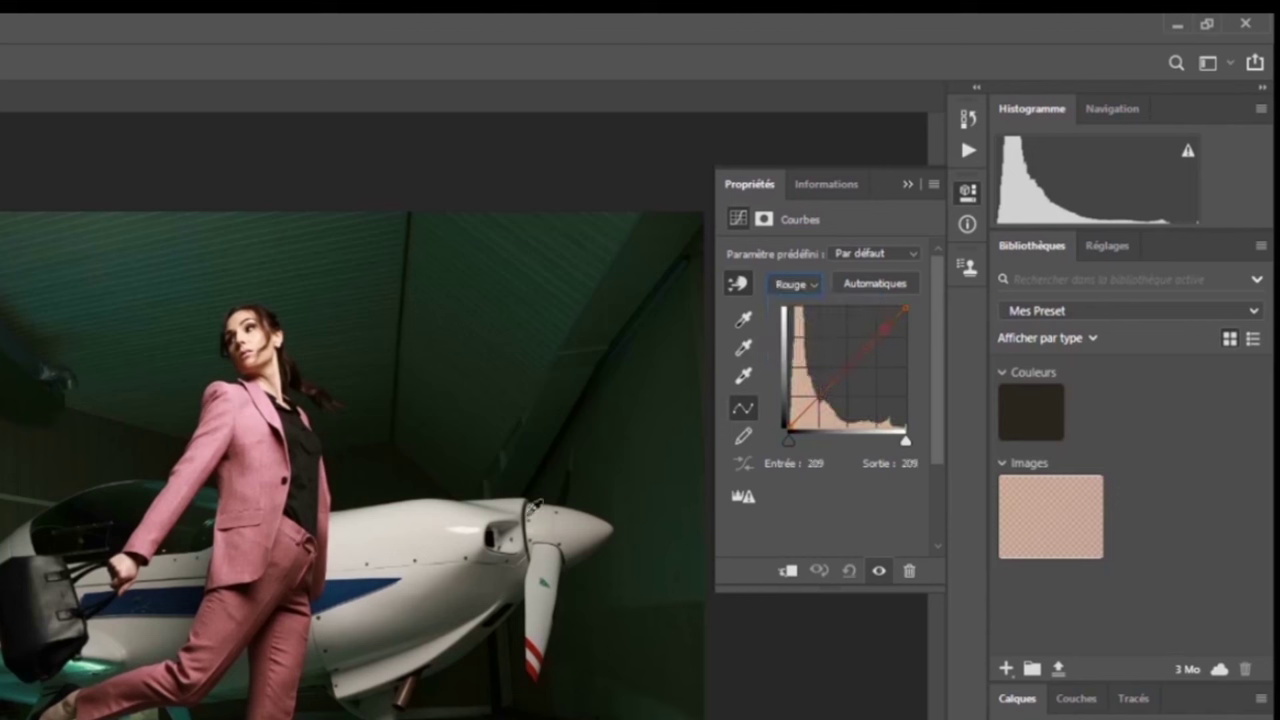
click(800, 284)
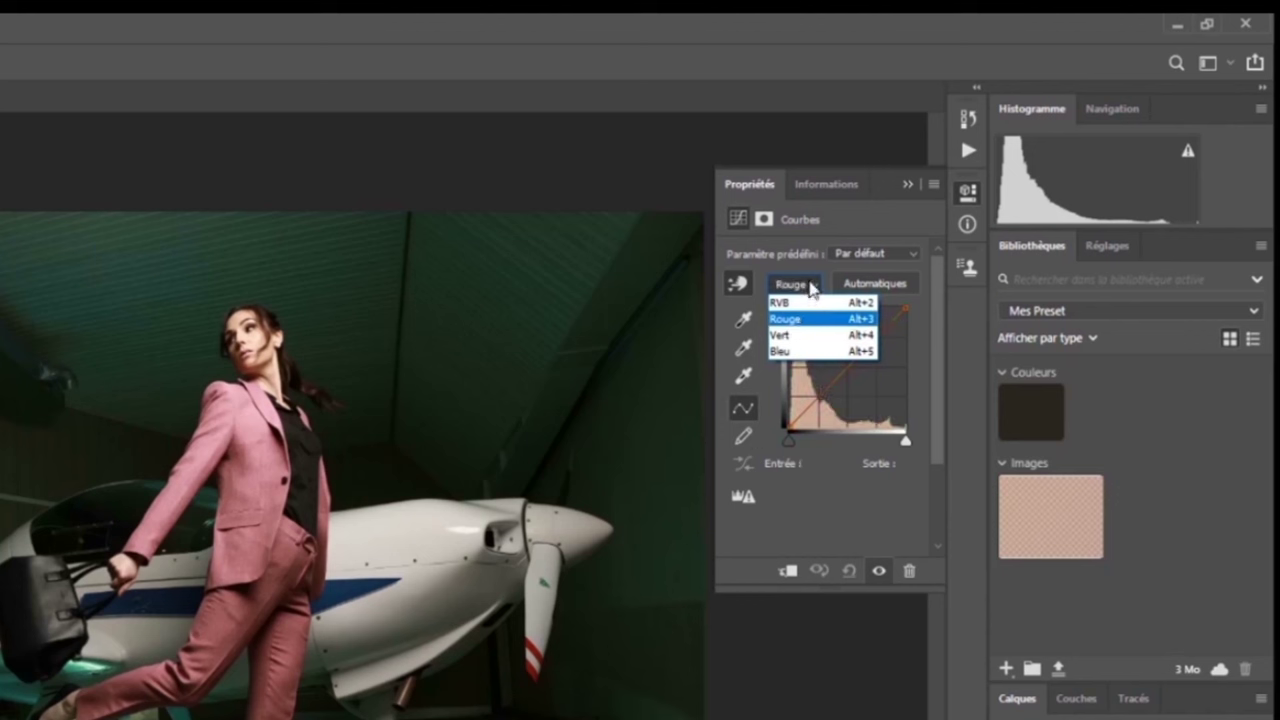
click(793, 350)
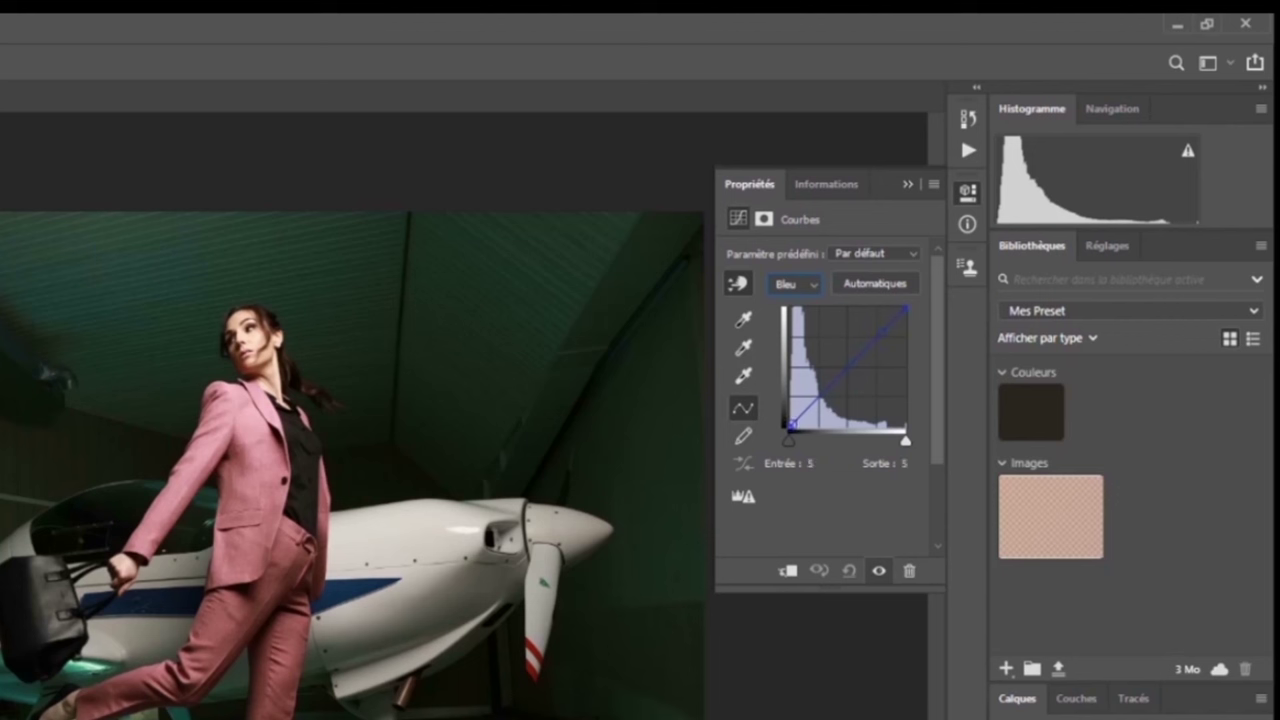
click(813, 289)
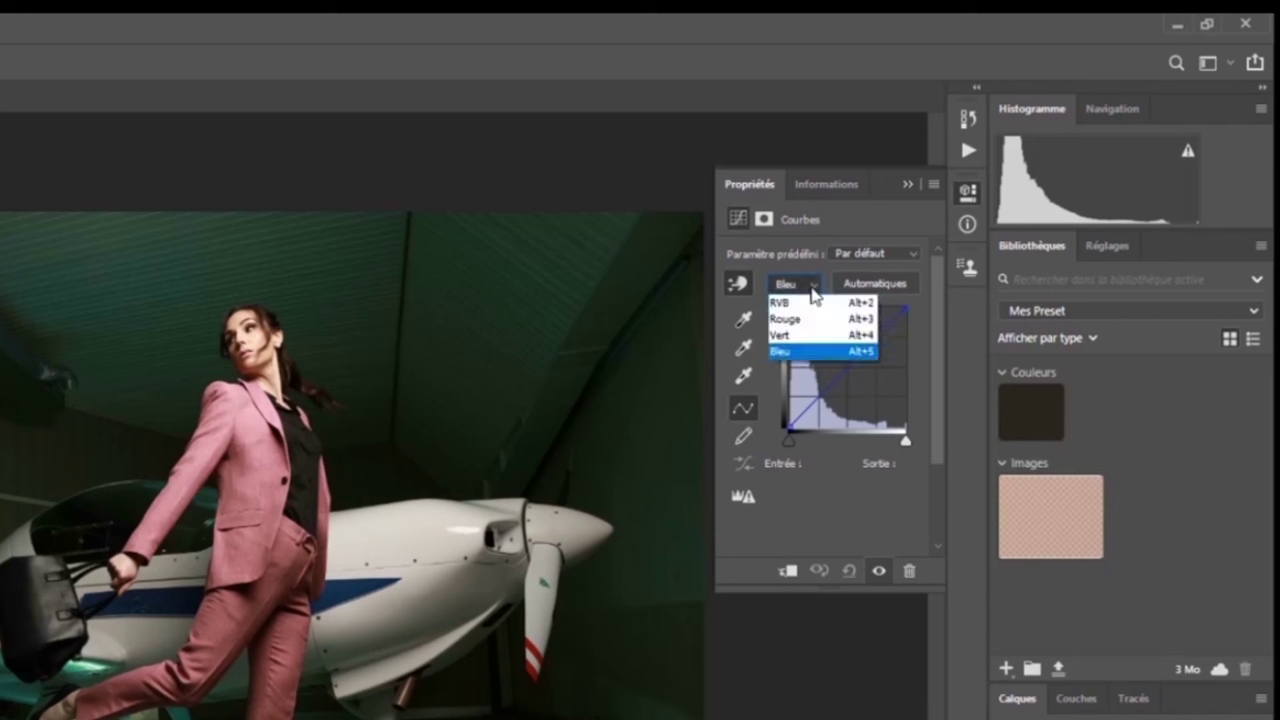
click(807, 334)
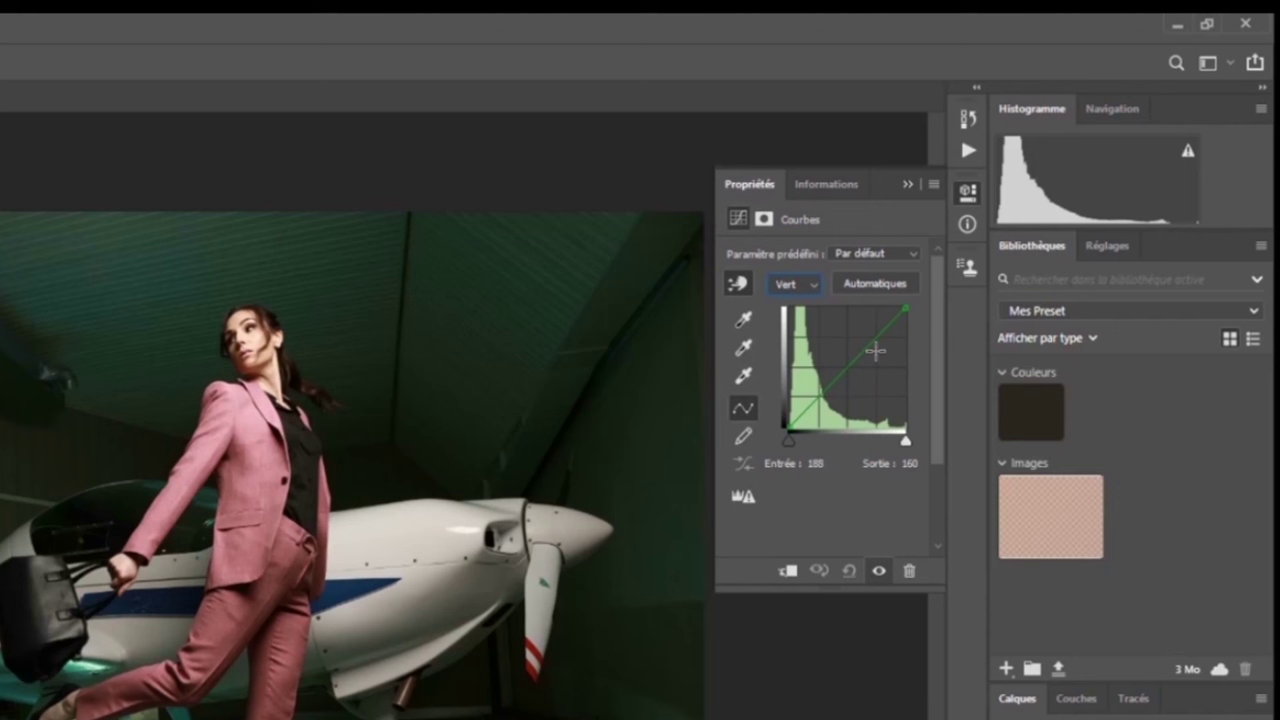
Bend the Vert curve upward and add lower and upper points to reshape the green tint
drag(871, 337, 880, 330)
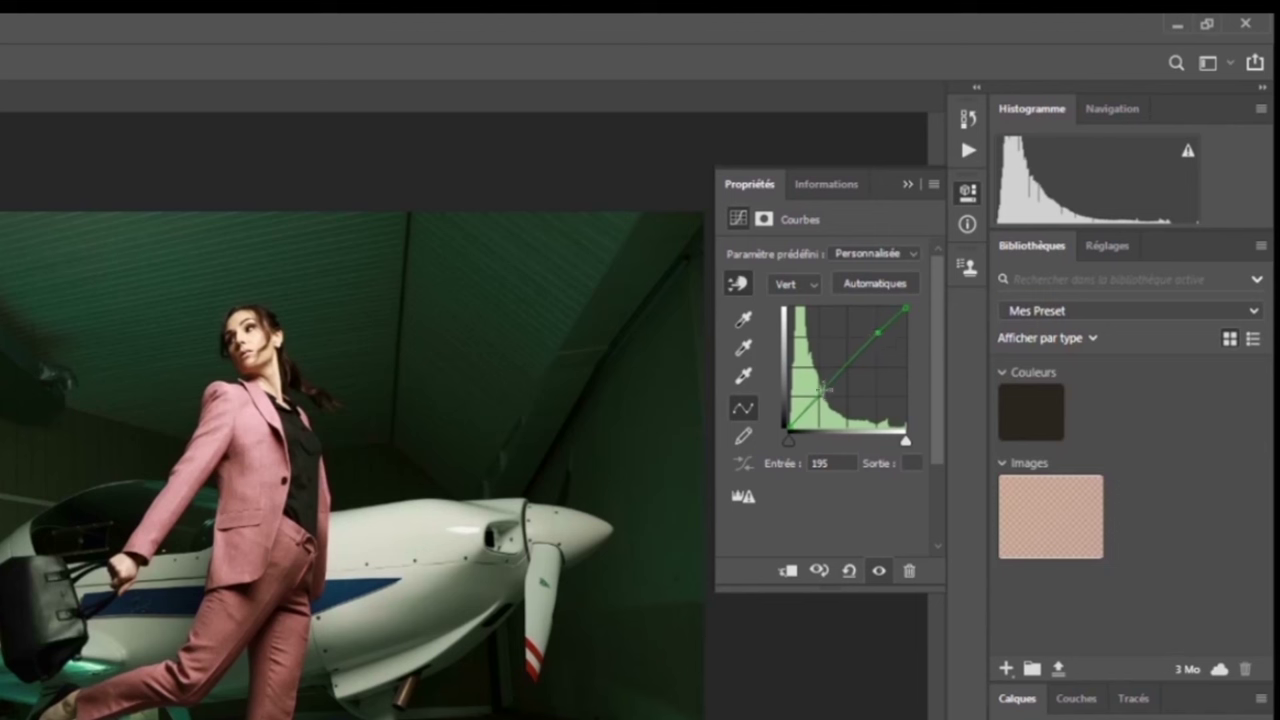
click(822, 388)
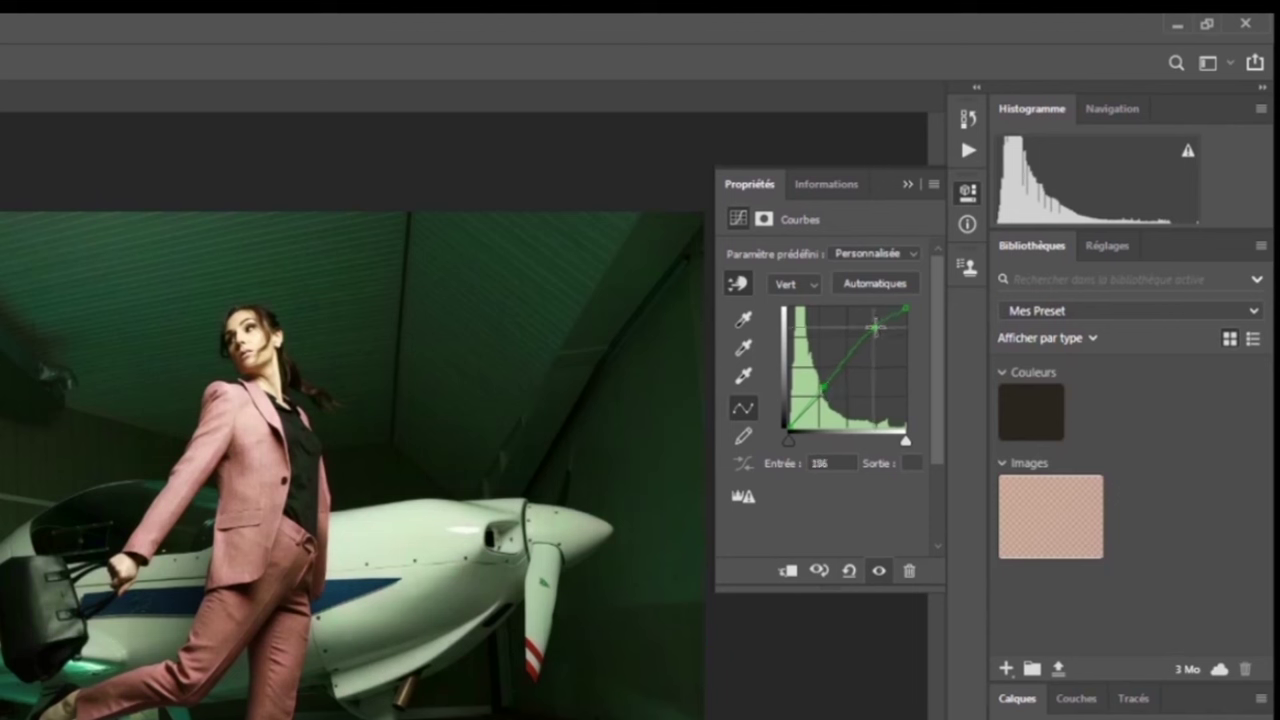
click(858, 325)
drag(858, 325, 868, 335)
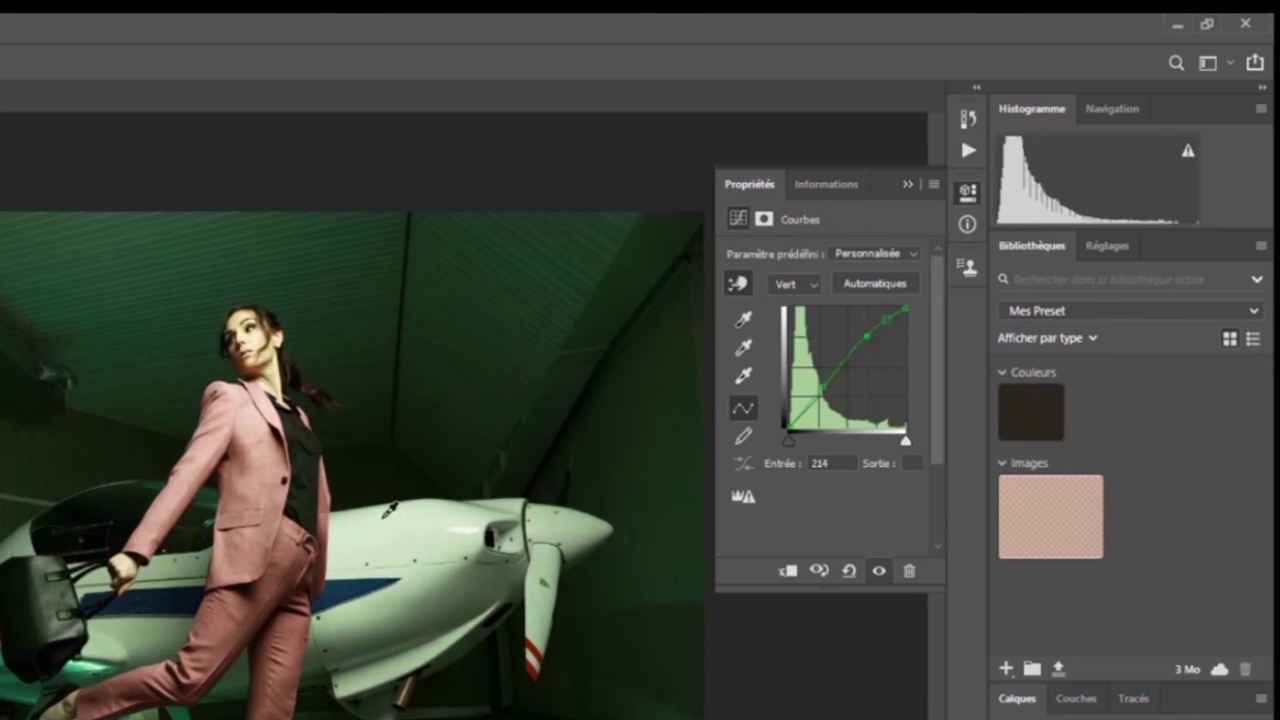
click(866, 336)
click(814, 398)
Reset the curve, keep the RVB channel, and apply the Automatiques correction
click(849, 570)
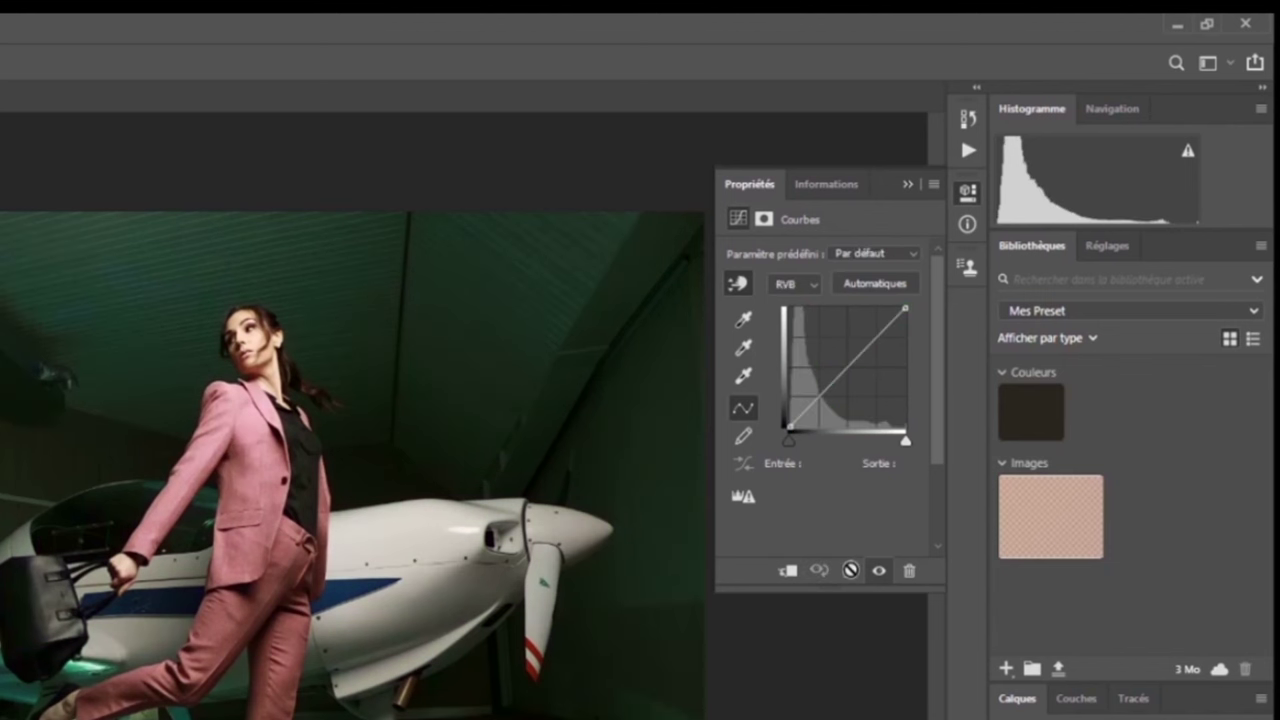
click(813, 283)
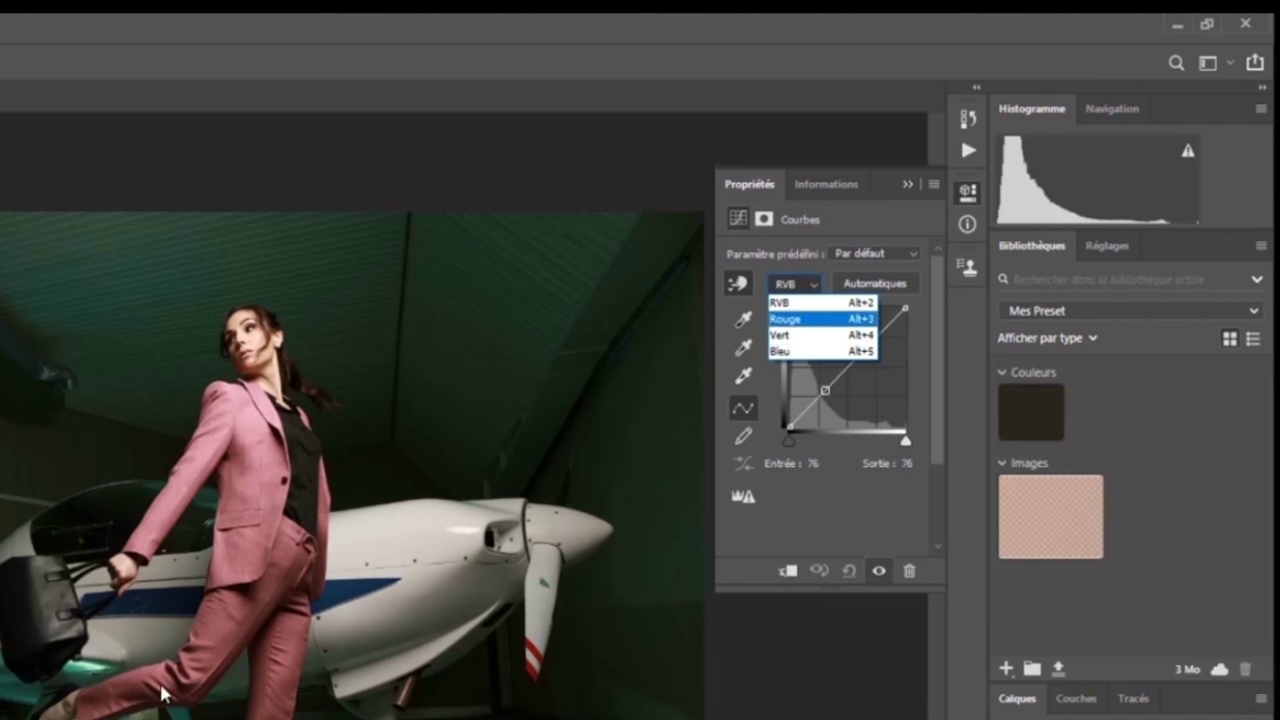
click(817, 284)
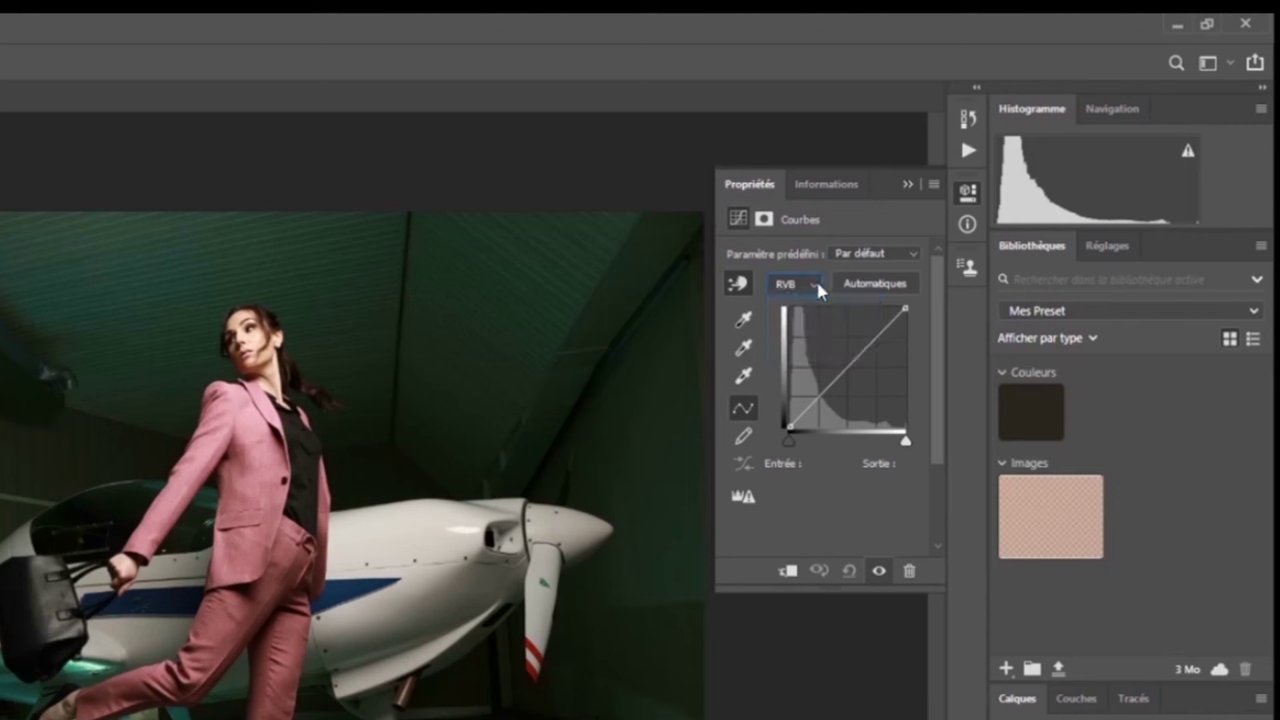
click(873, 285)
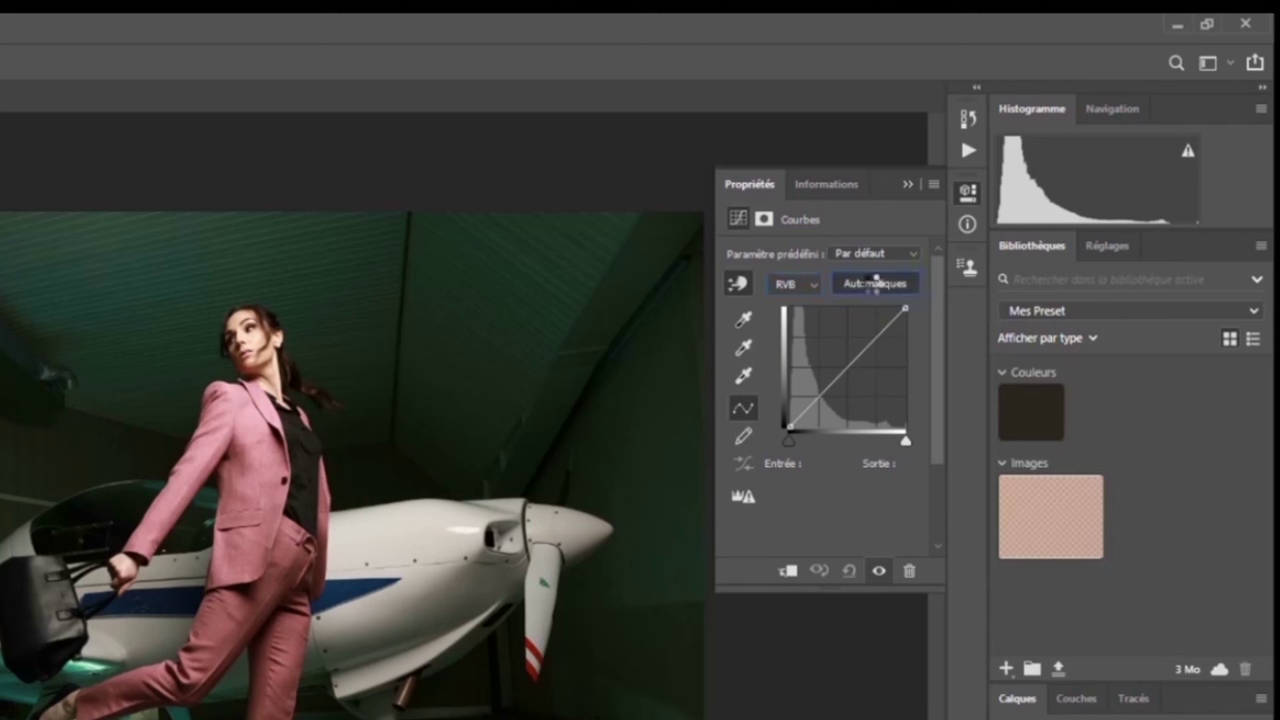
click(262, 525)
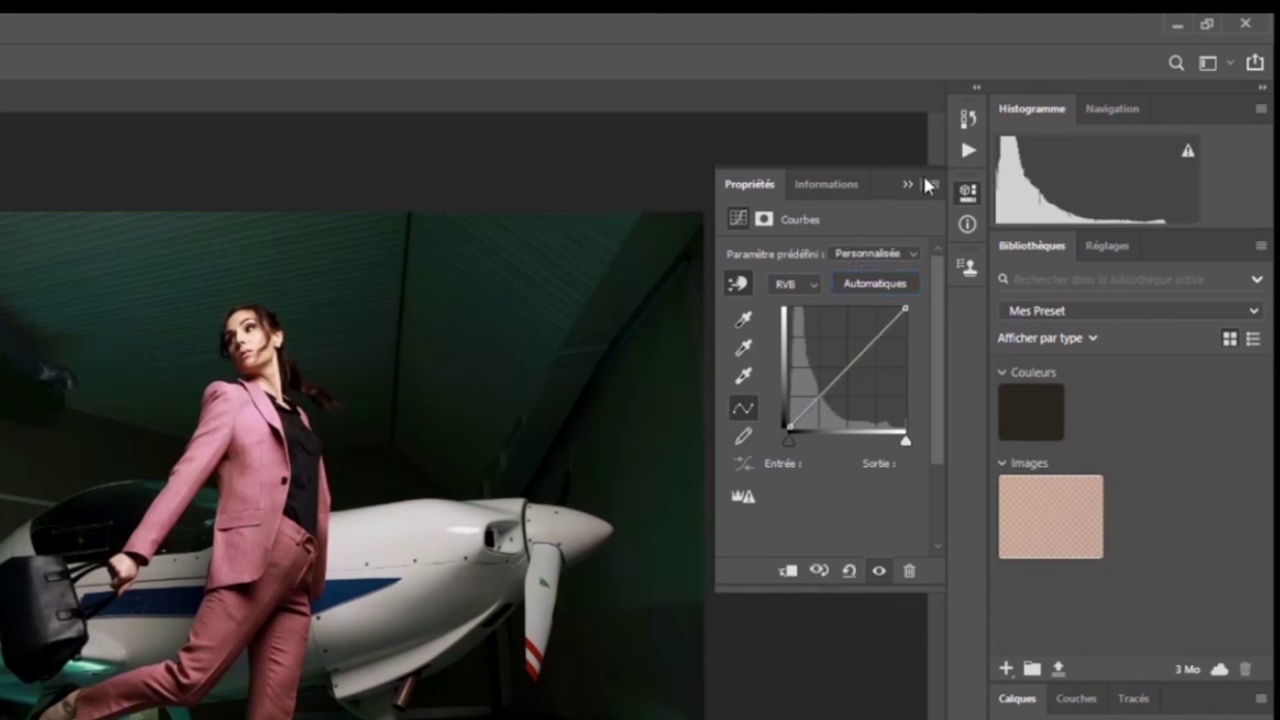
Apply the Automatiques curve correction and show the Informations panel's RGB and CMYK readouts
click(874, 285)
click(810, 186)
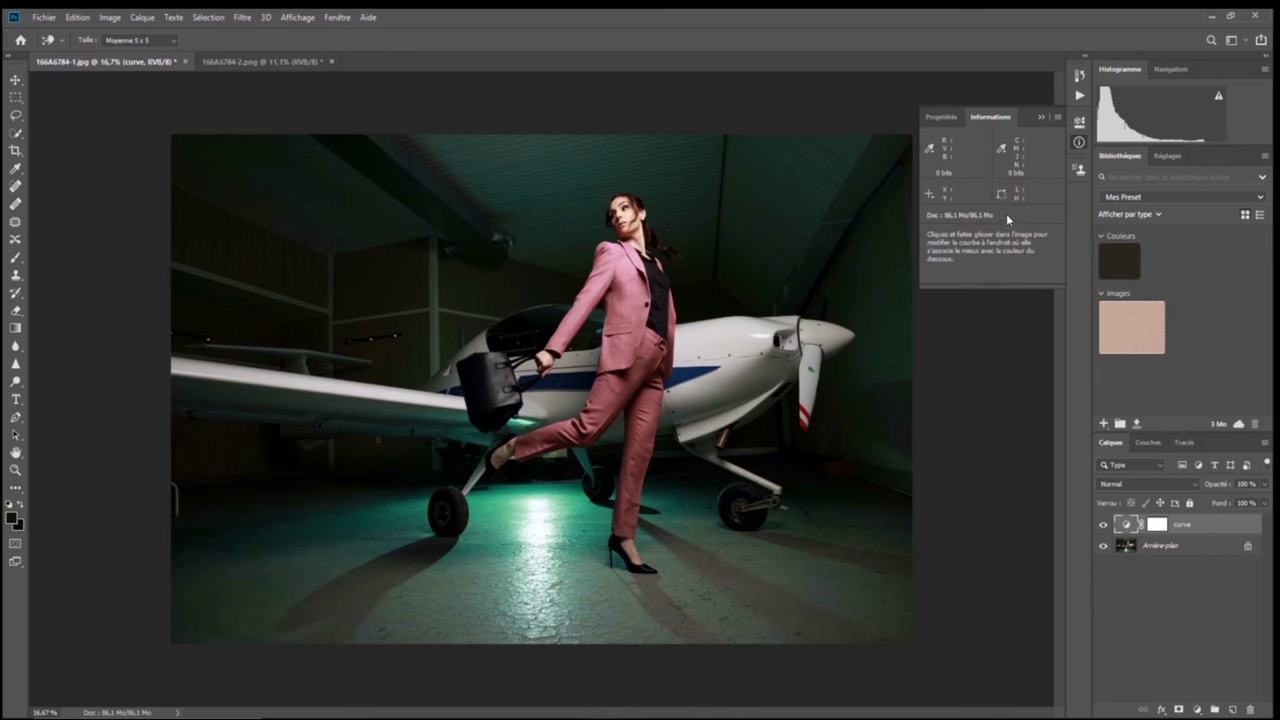
Replace the Info readouts with the Curves properties, select the eyedropper (I), and open the panel menu
click(1041, 118)
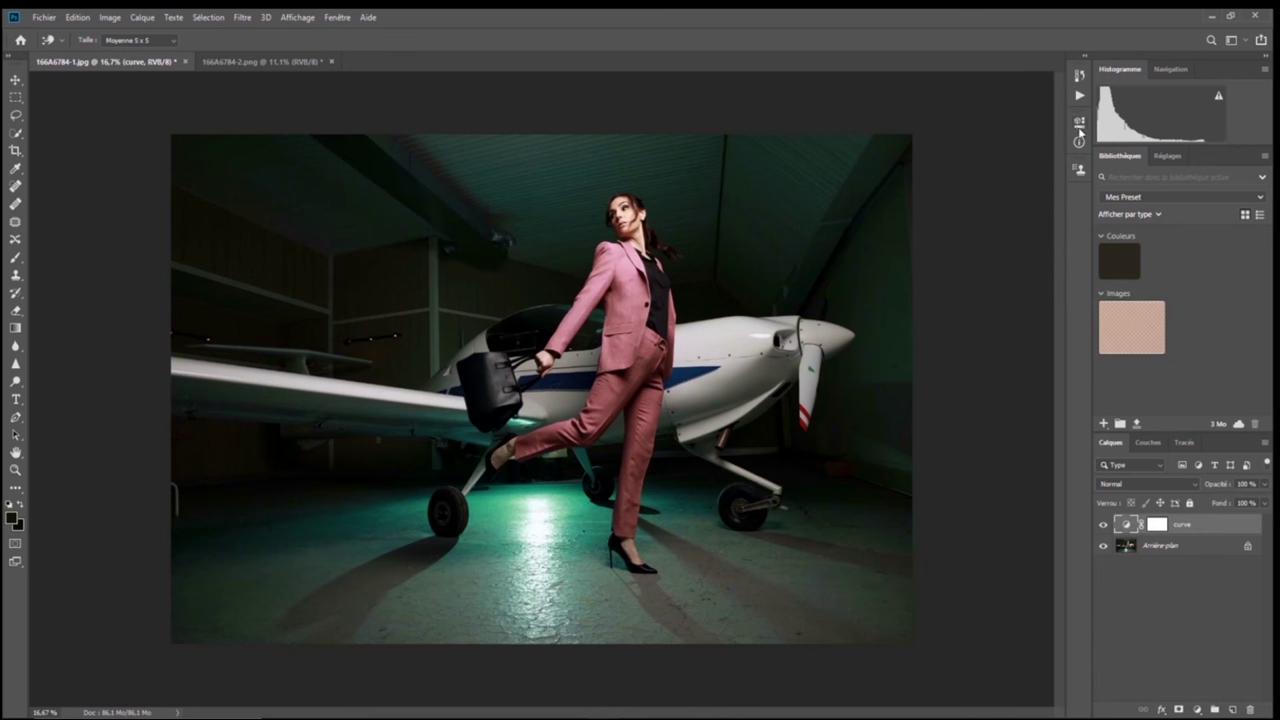
click(1079, 124)
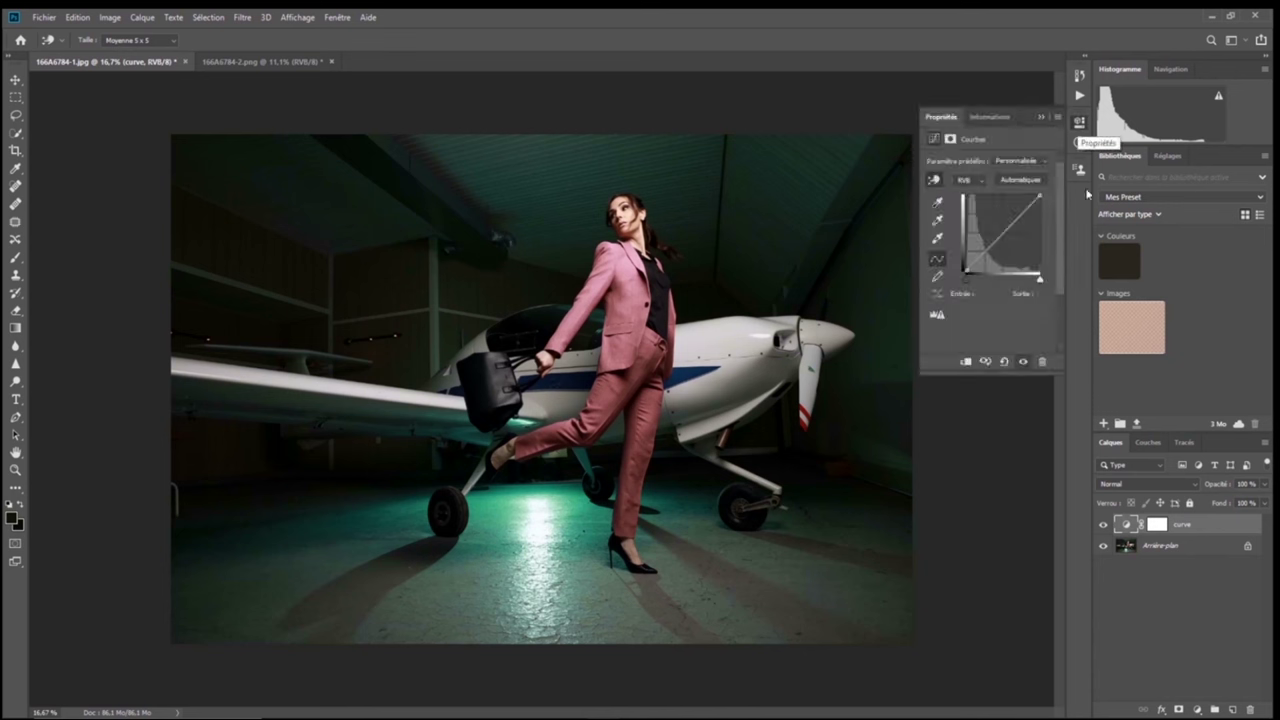
key(i)
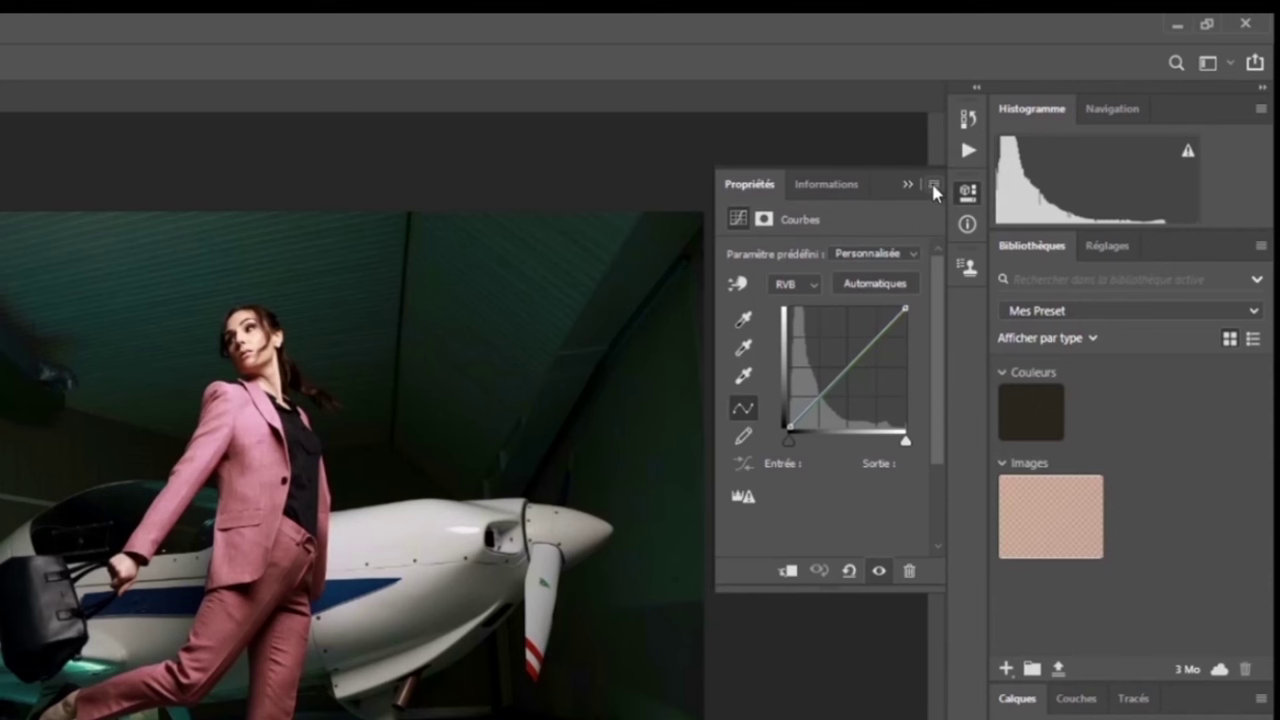
click(932, 186)
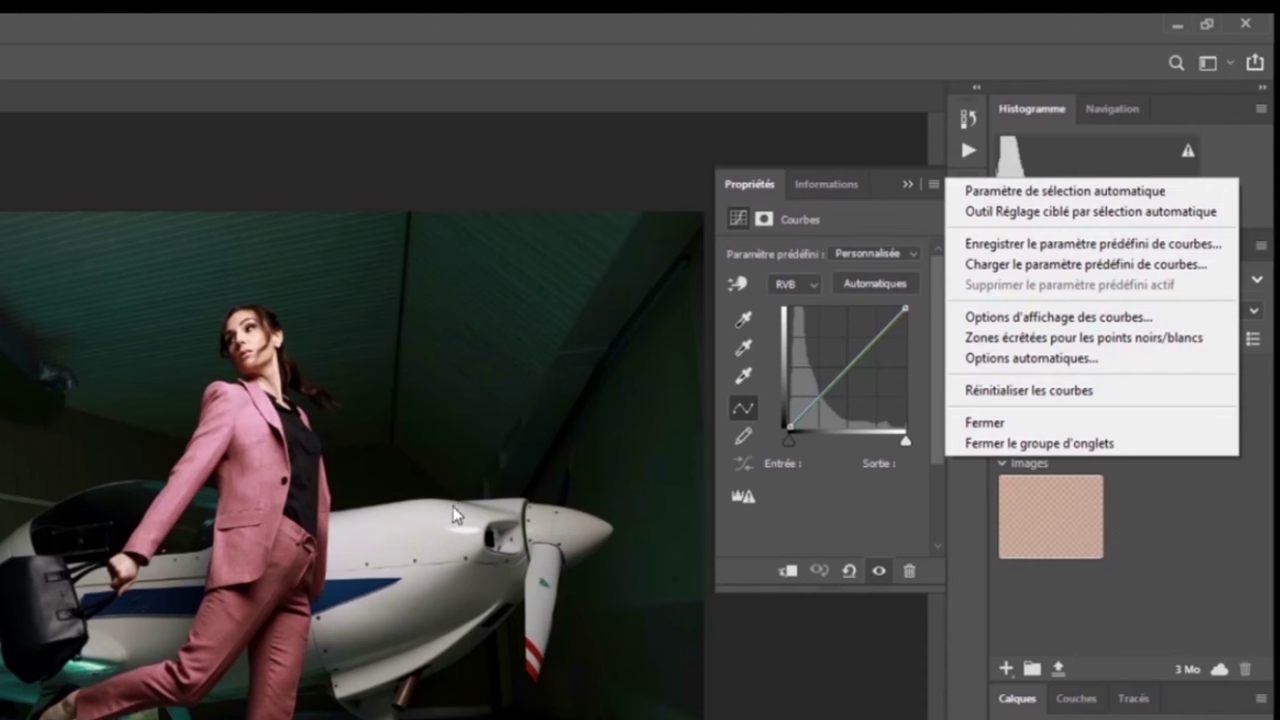
click(1006, 246)
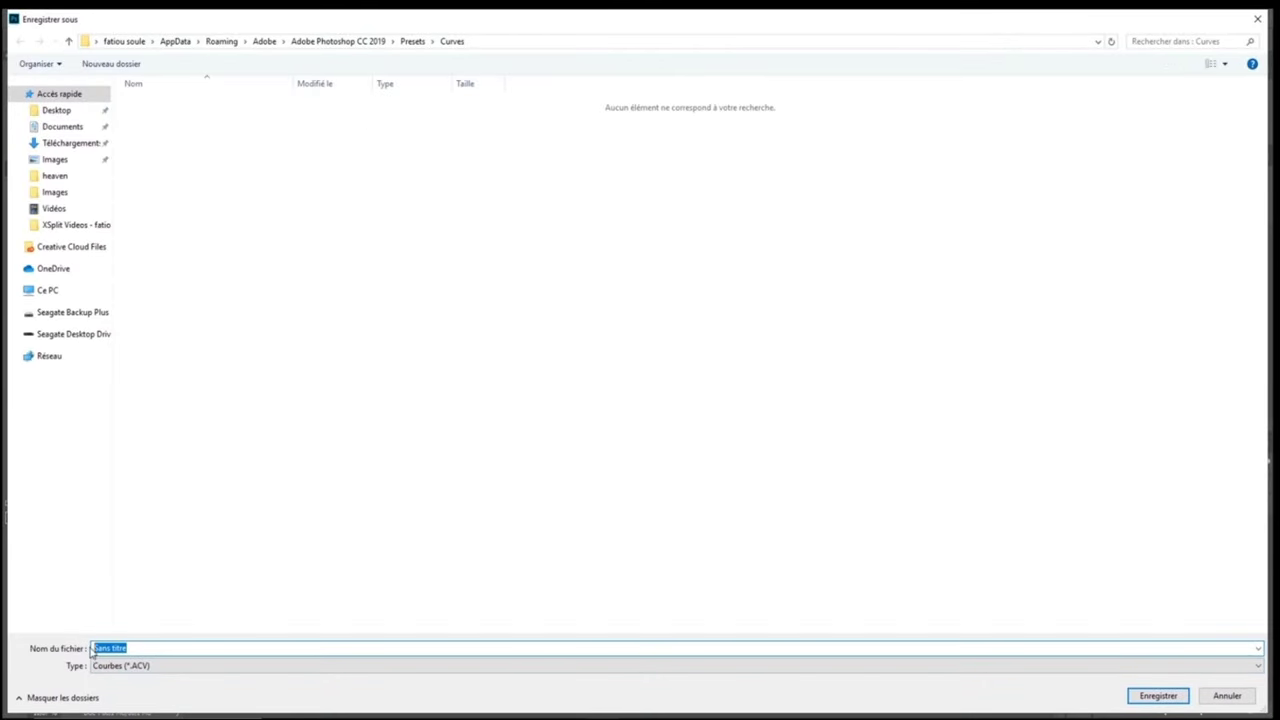
click(142, 650)
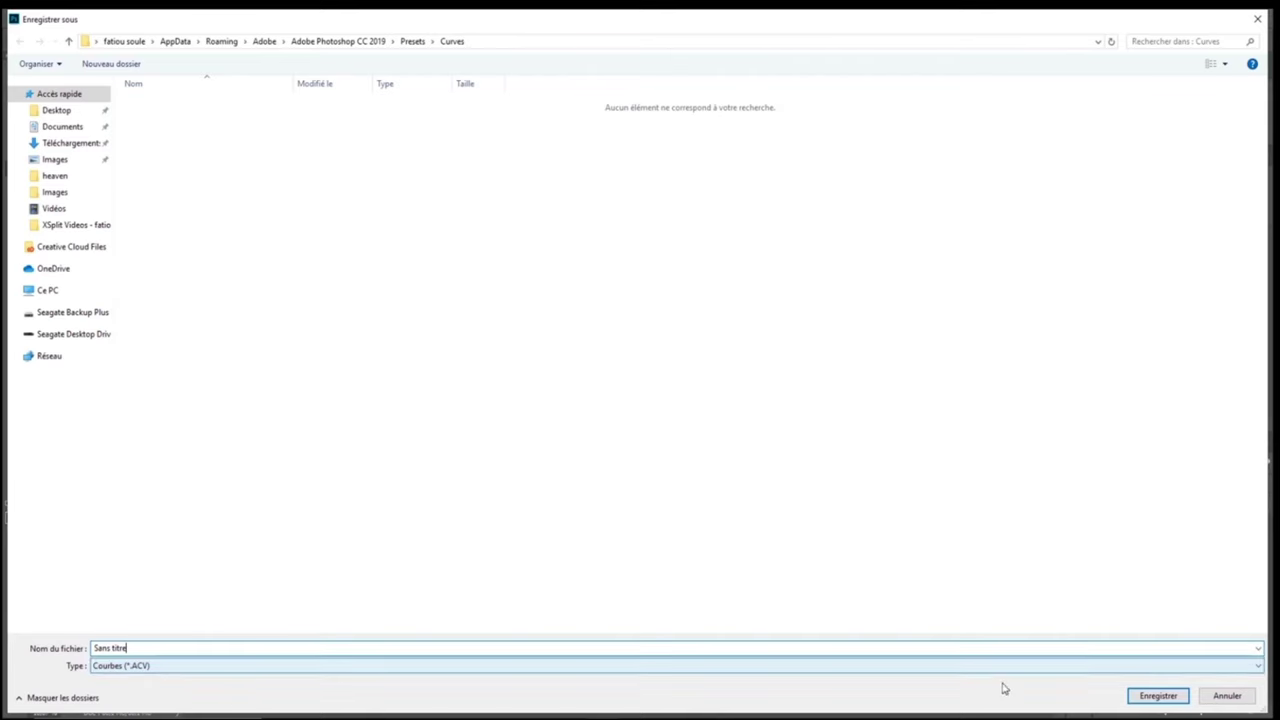
click(1228, 697)
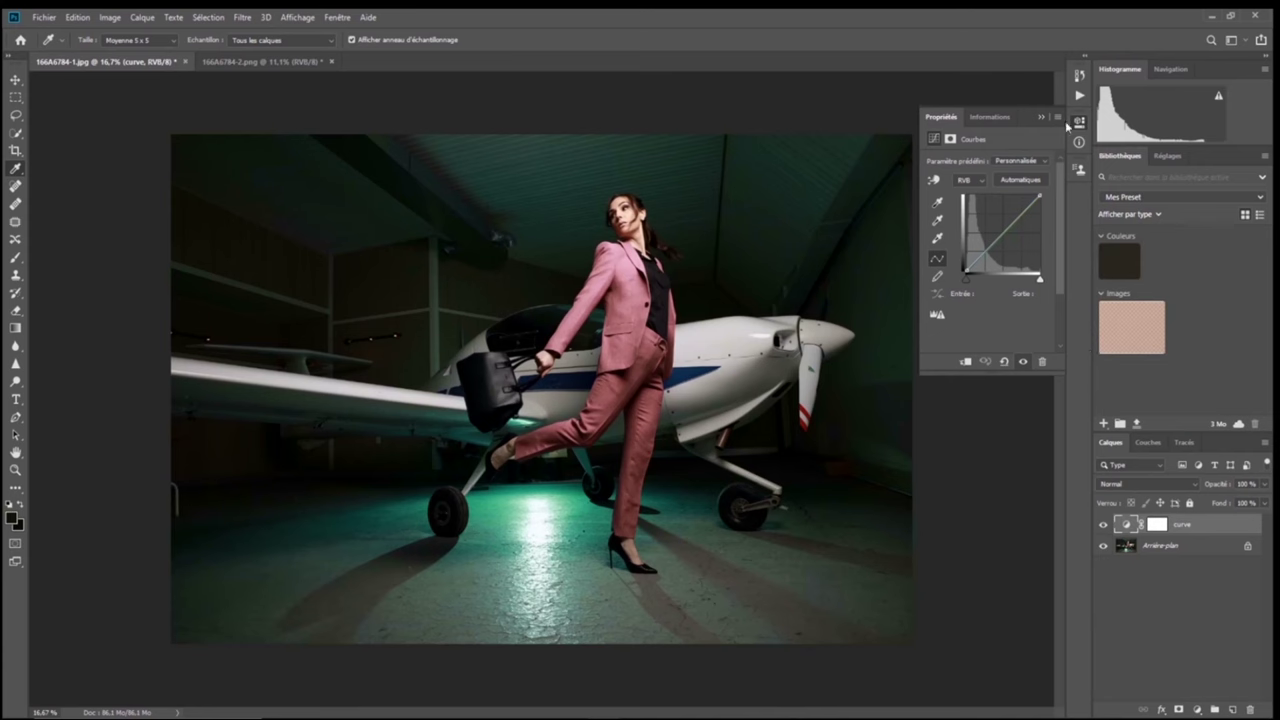
click(1057, 116)
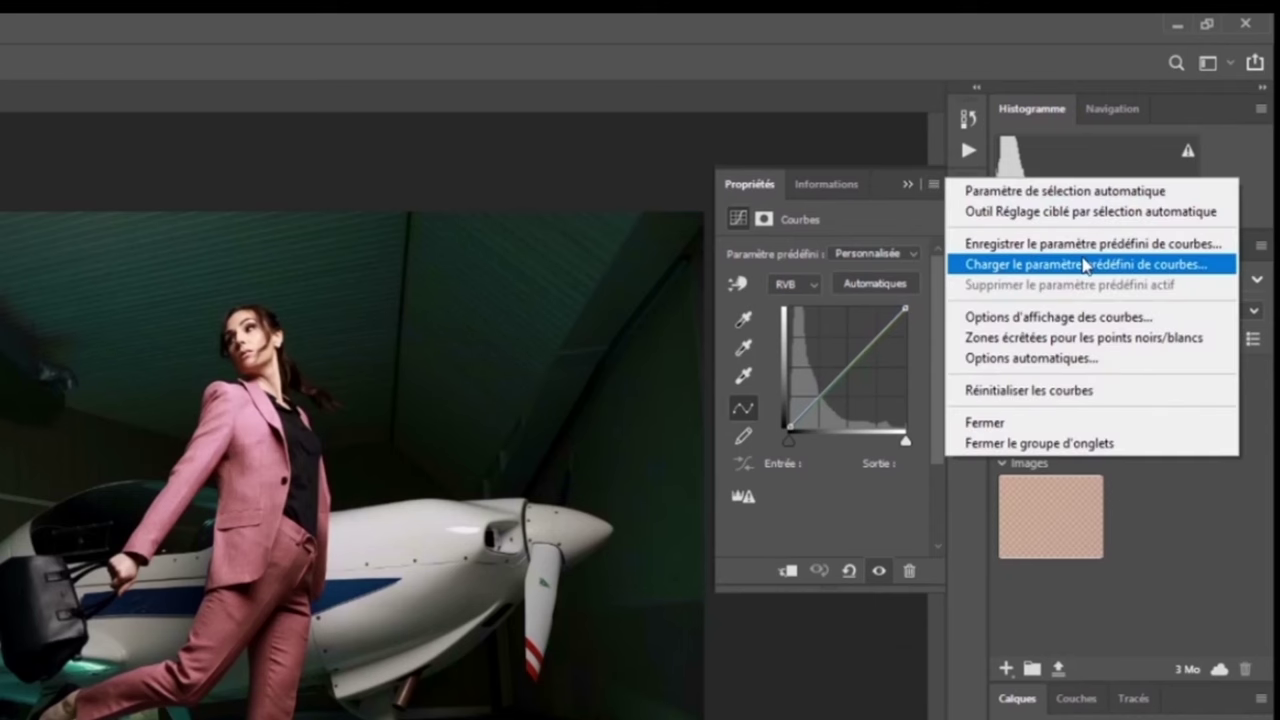
click(1157, 266)
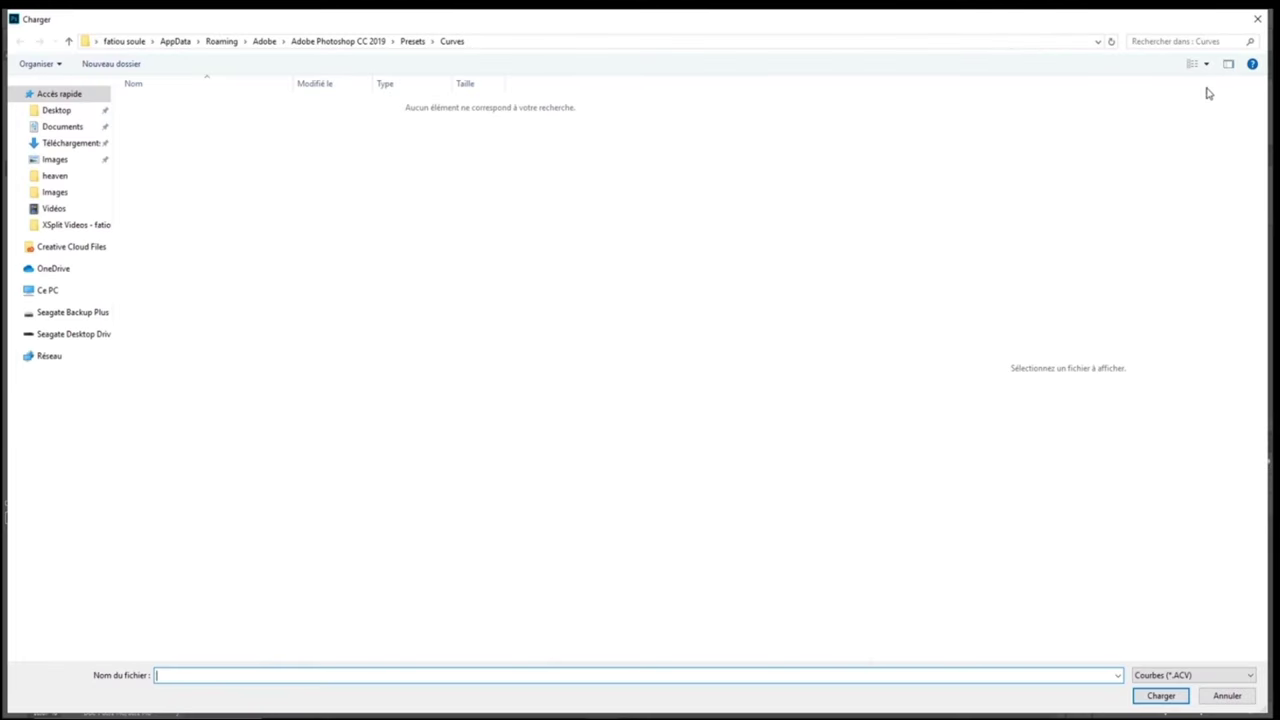
click(1257, 19)
click(1058, 117)
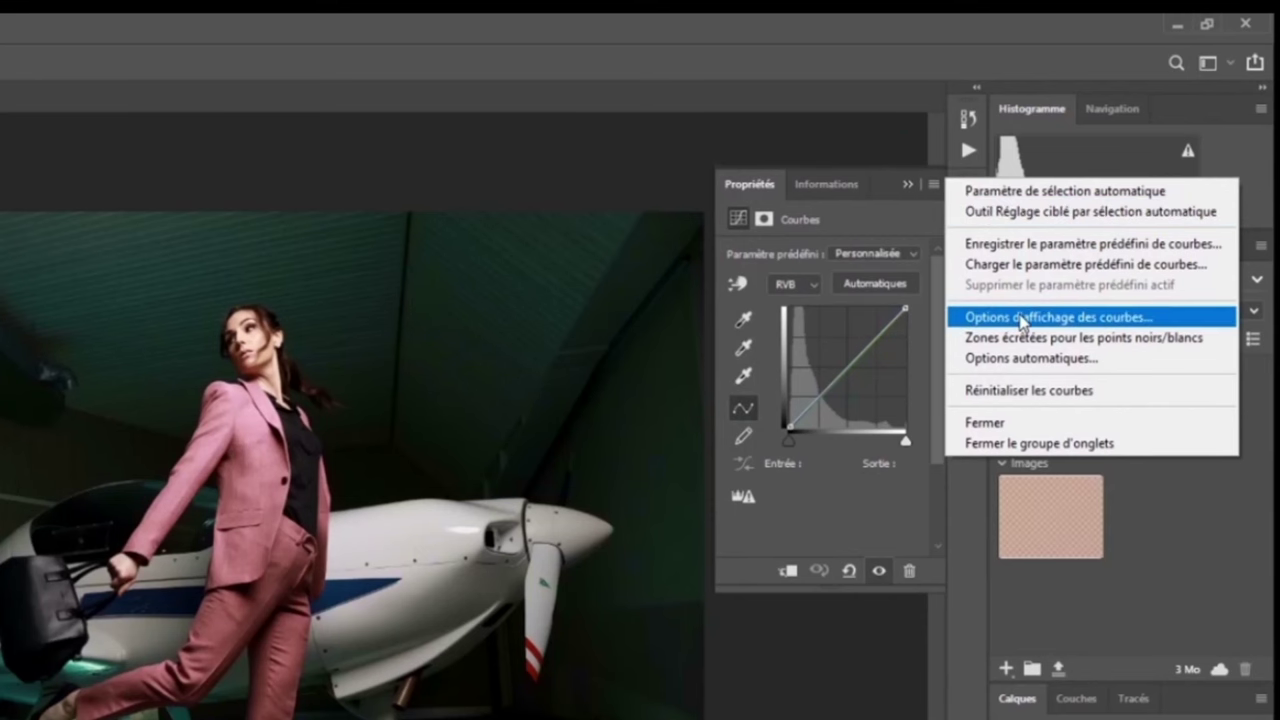
Show curve amounts as pigment/ink percentages and return the black input point to 0
click(1052, 318)
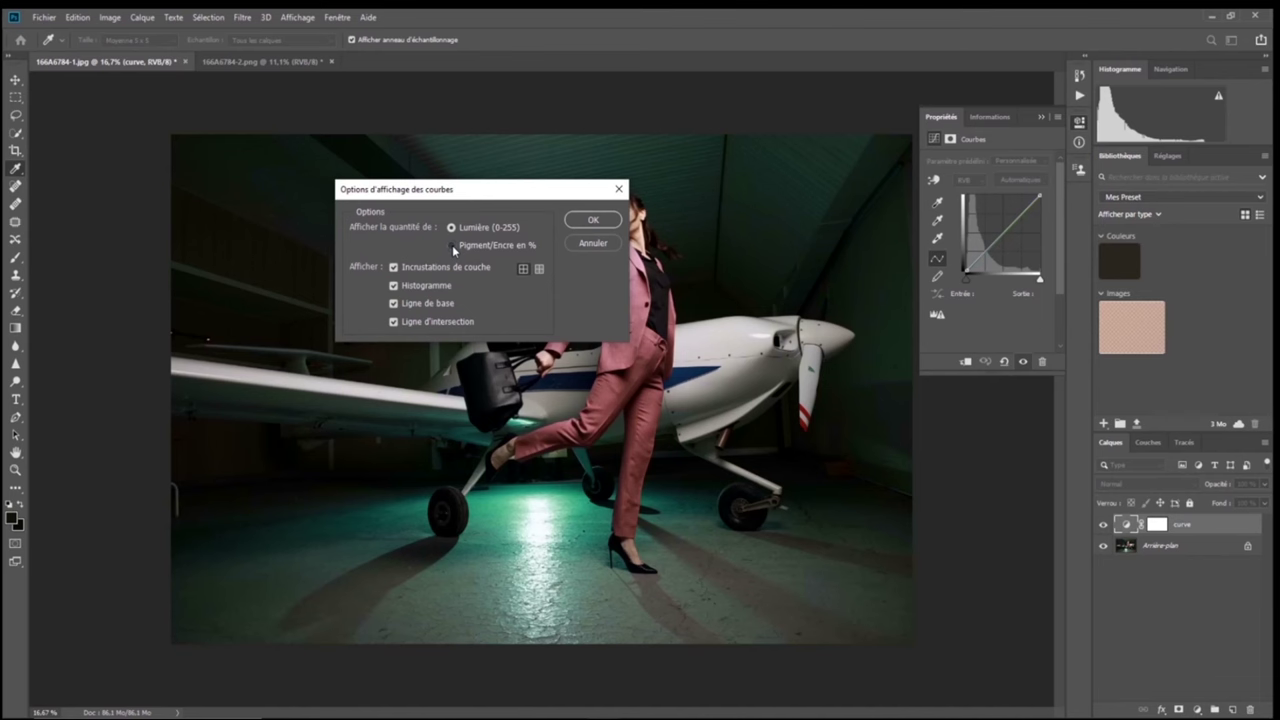
click(452, 245)
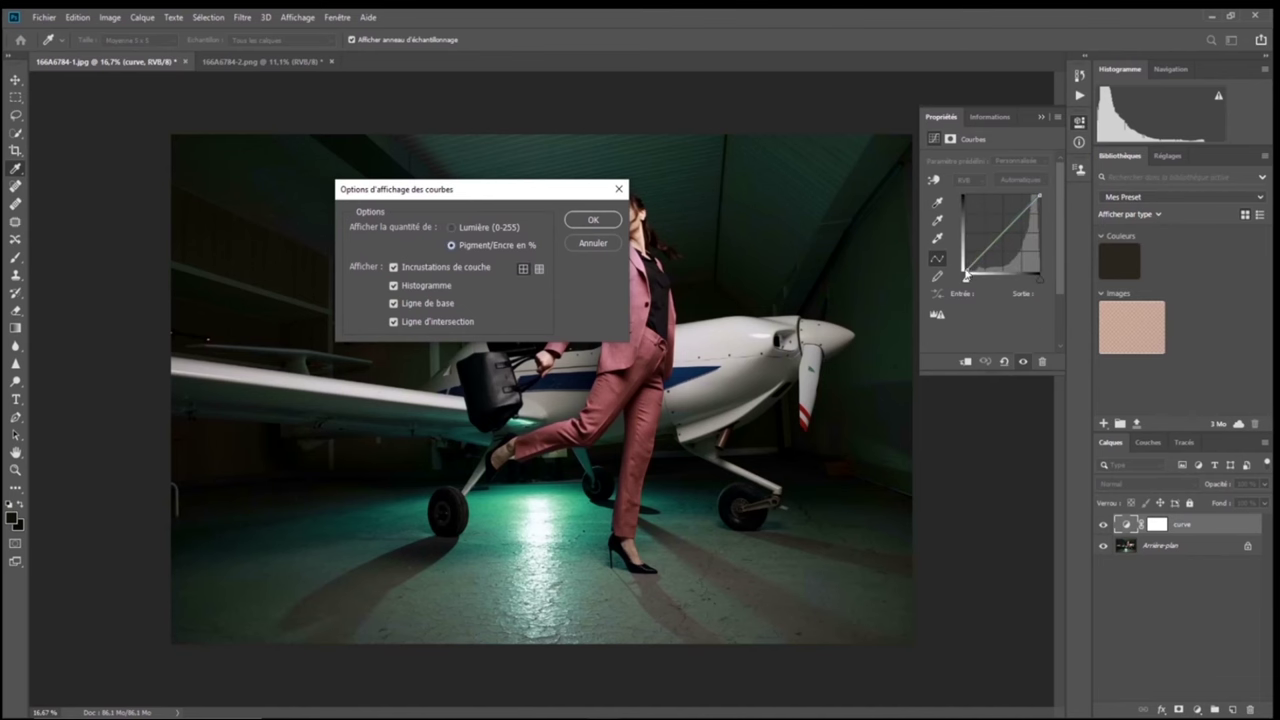
drag(964, 272, 964, 267)
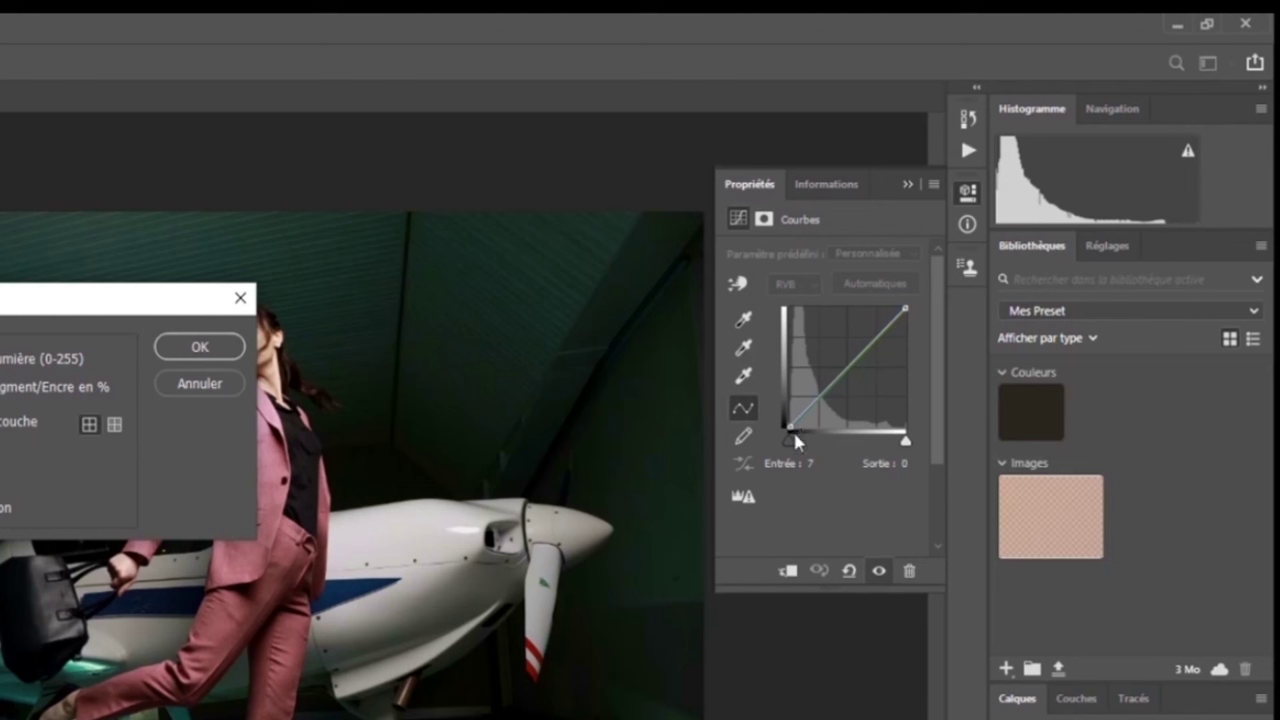
drag(794, 433, 789, 432)
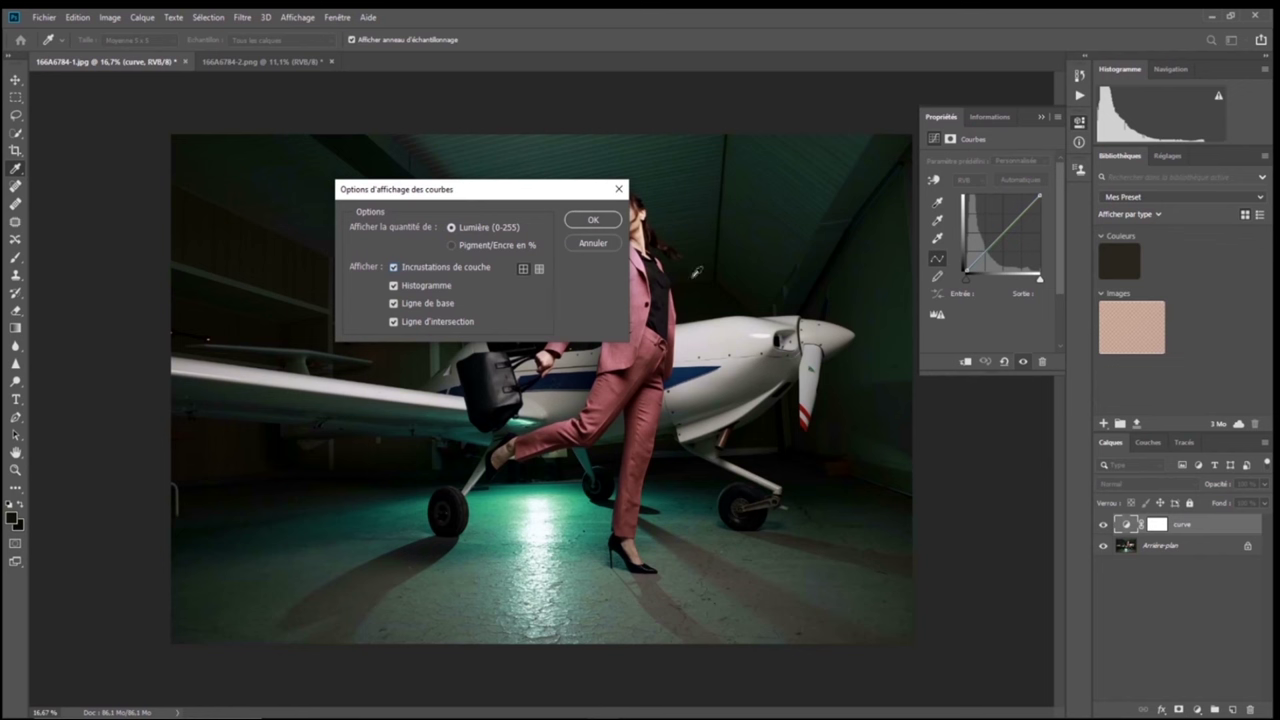
Close the display options, reset the curve to a straight line, and raise the Rouge curve
click(619, 189)
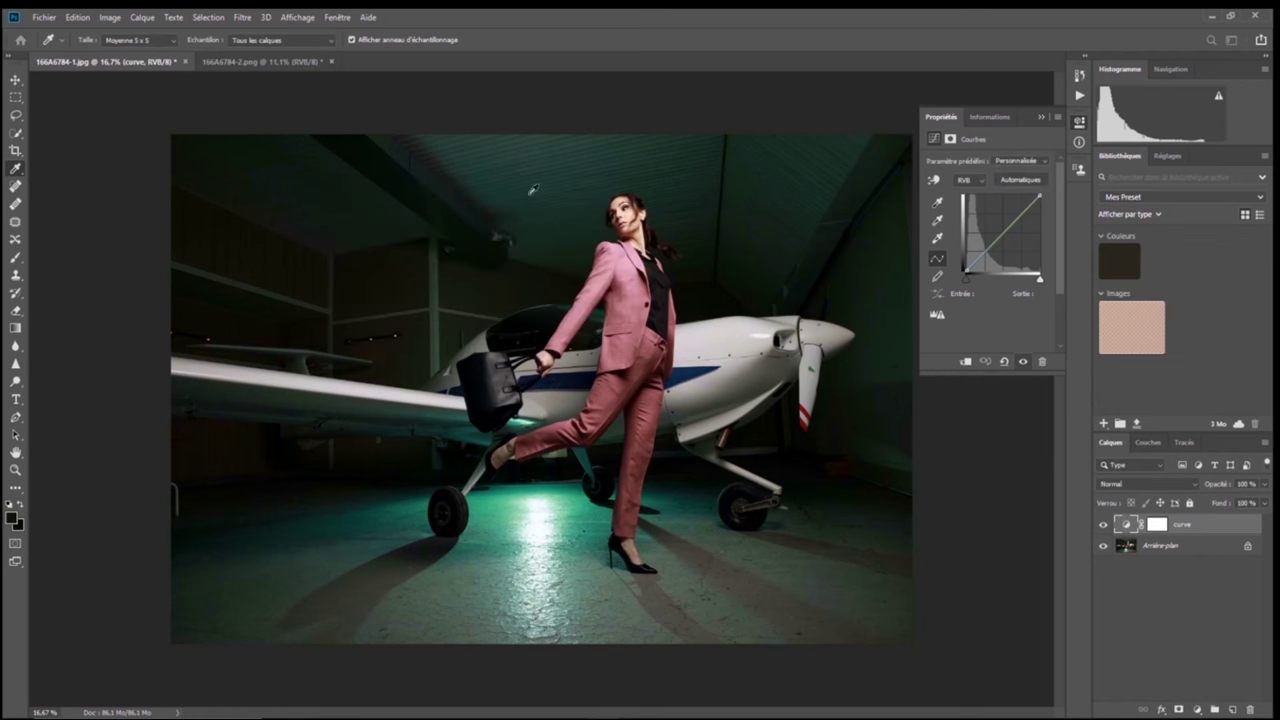
click(1005, 364)
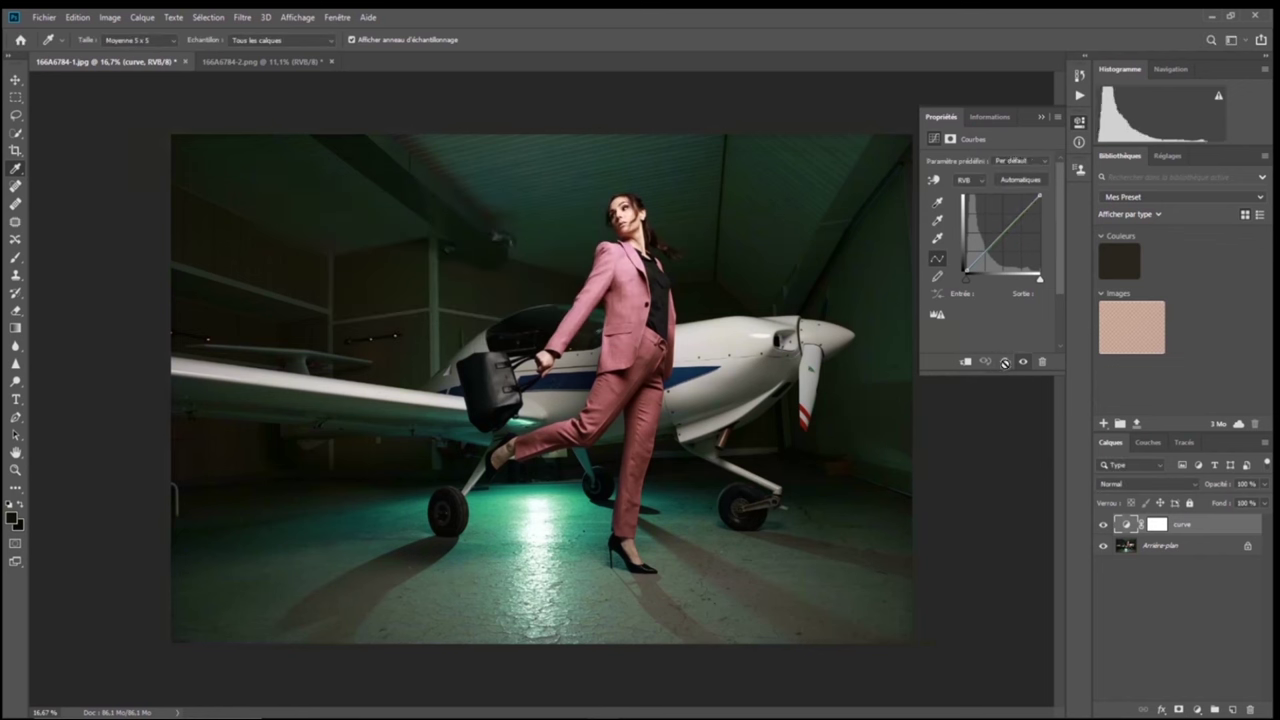
click(983, 183)
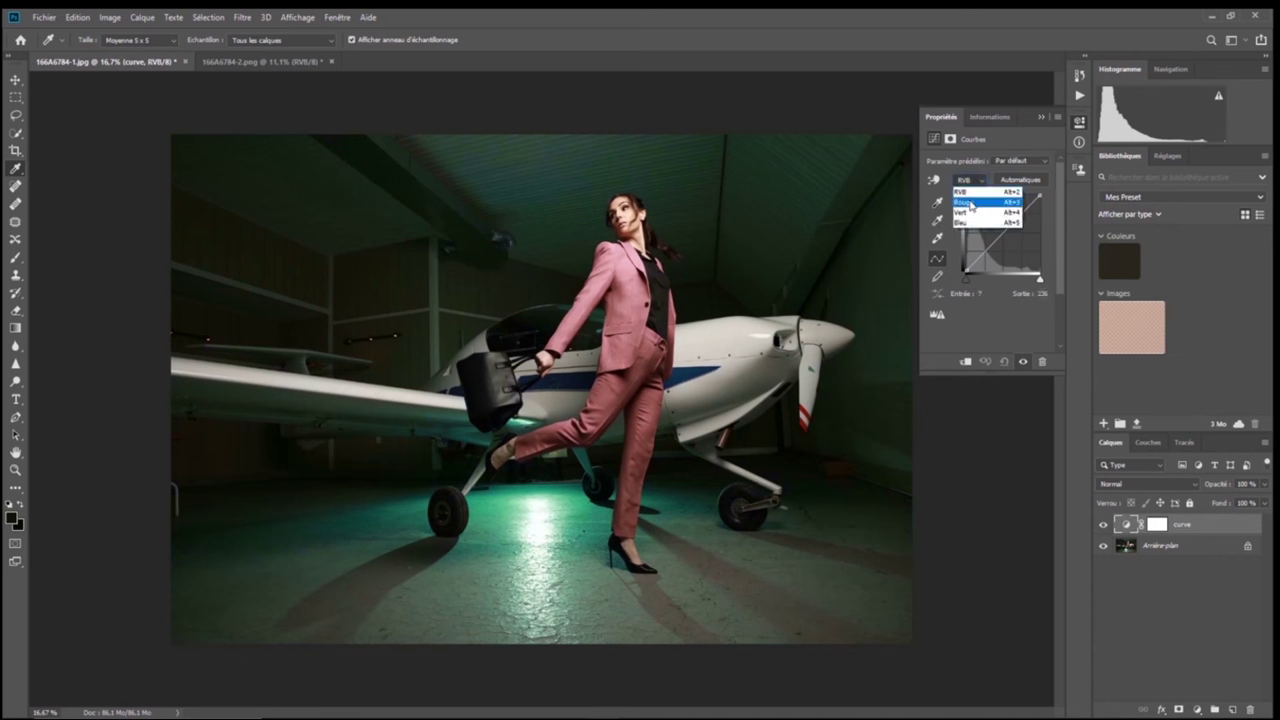
click(970, 204)
click(1013, 218)
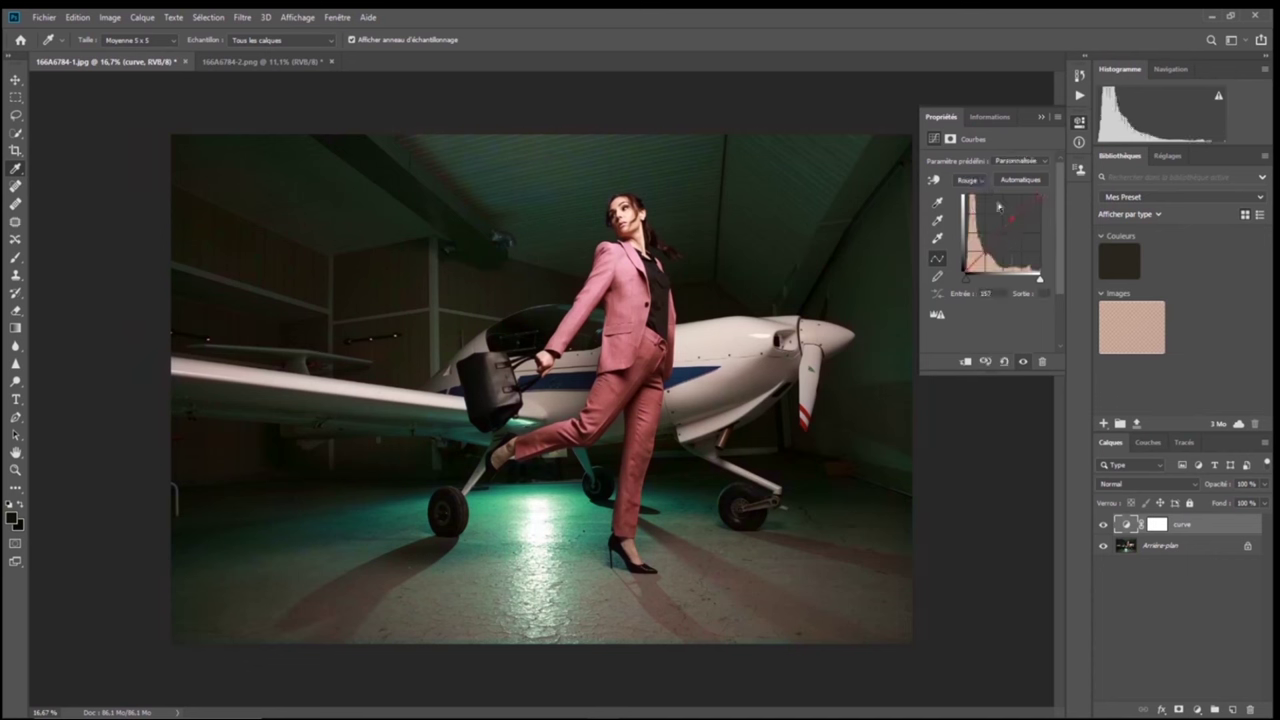
Lower the Vert curve and raise the Bleu curve for a magenta cast, then return to RVB
click(985, 183)
click(970, 216)
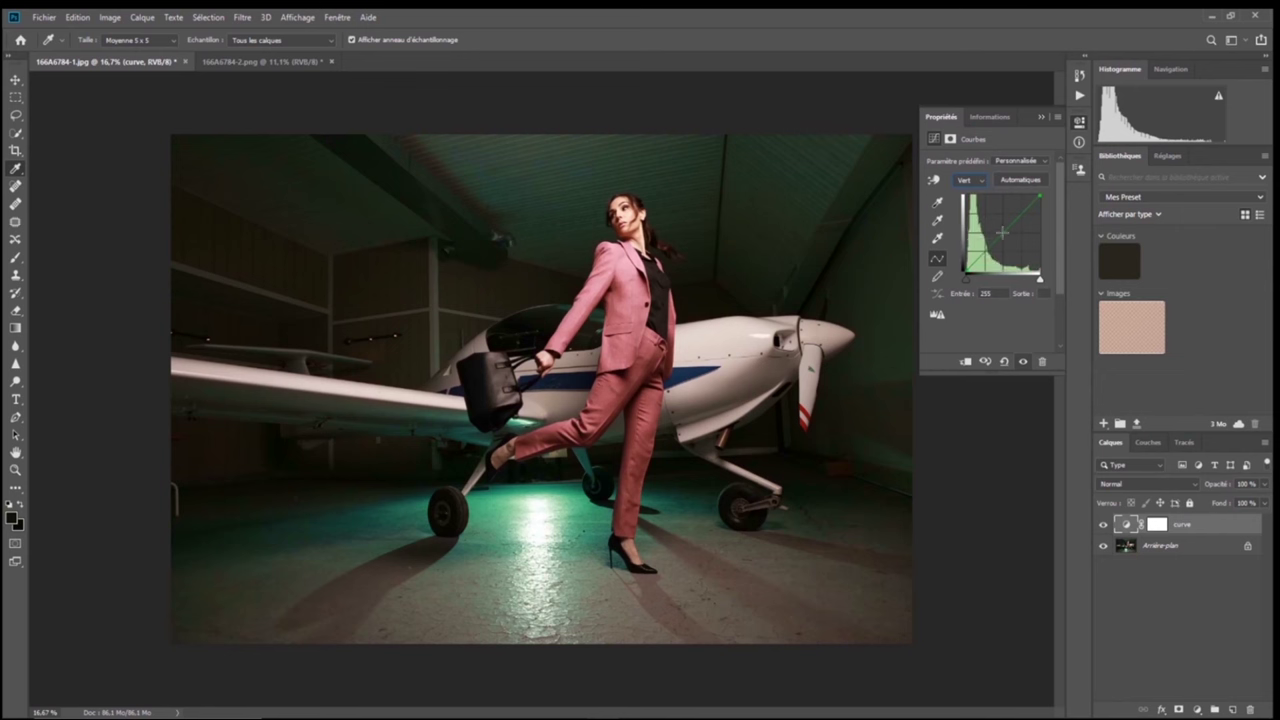
drag(1008, 228, 1008, 238)
click(968, 181)
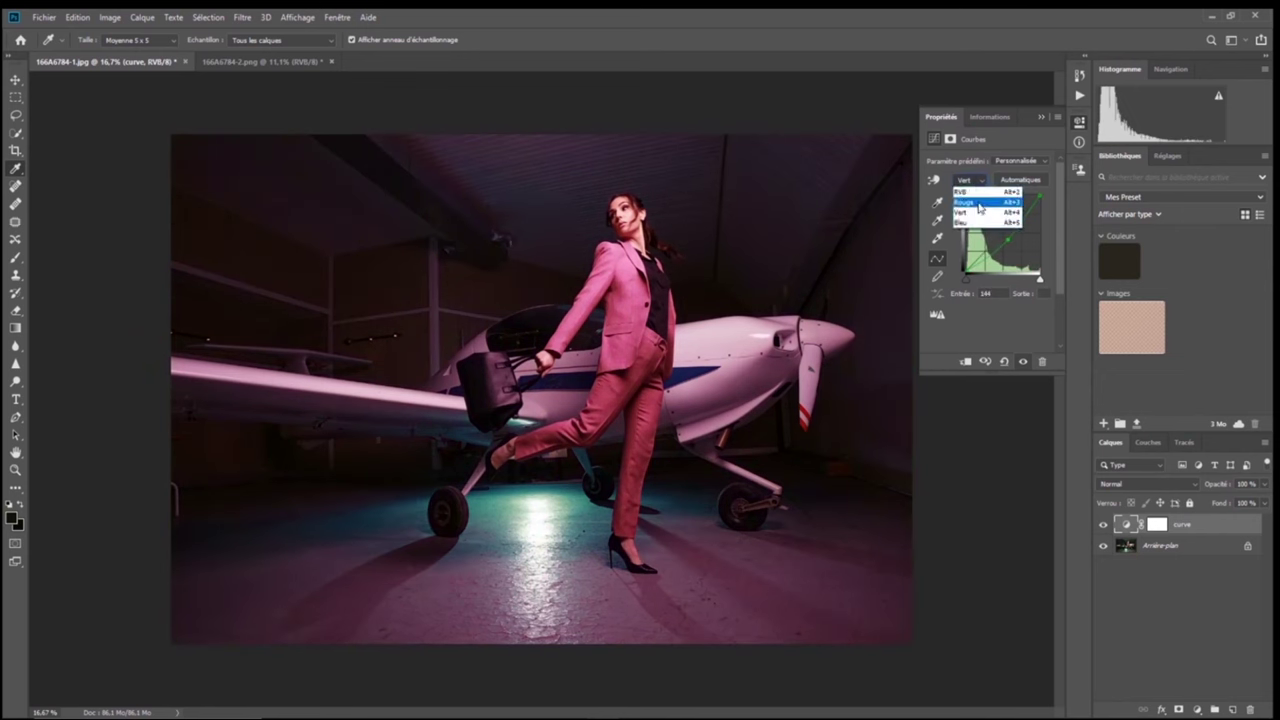
click(976, 229)
drag(999, 232, 999, 221)
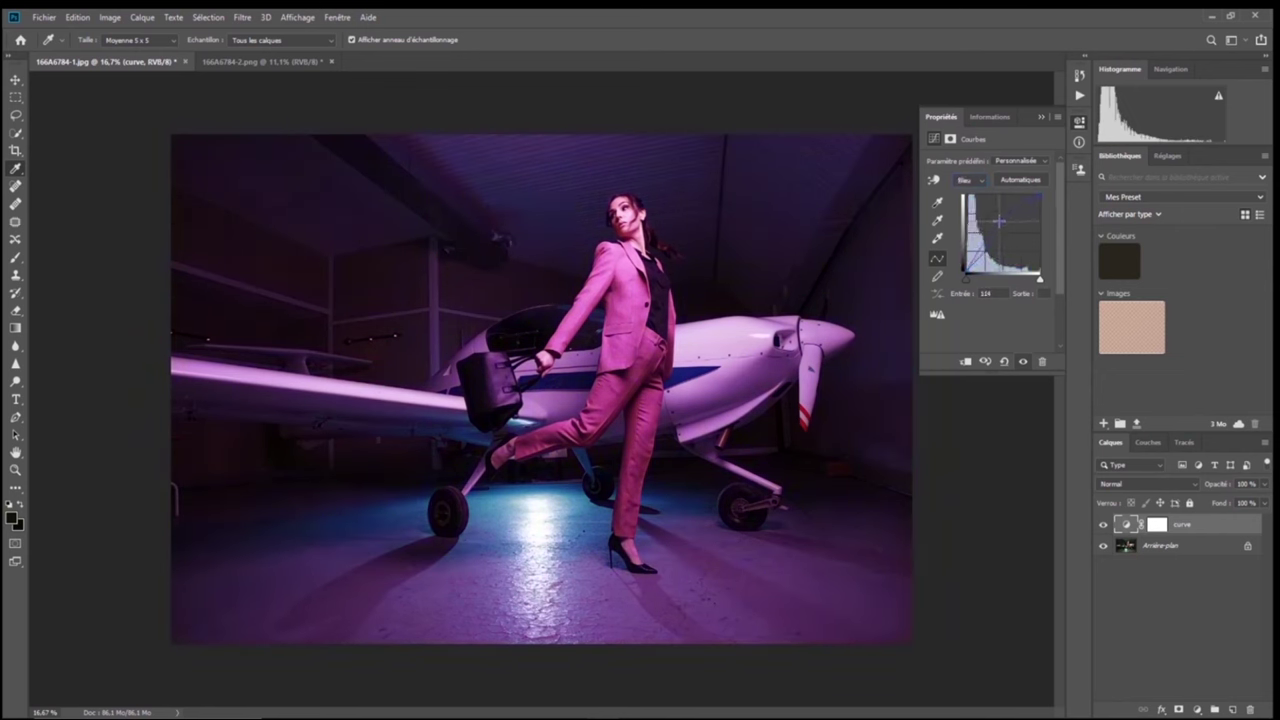
click(982, 182)
click(972, 196)
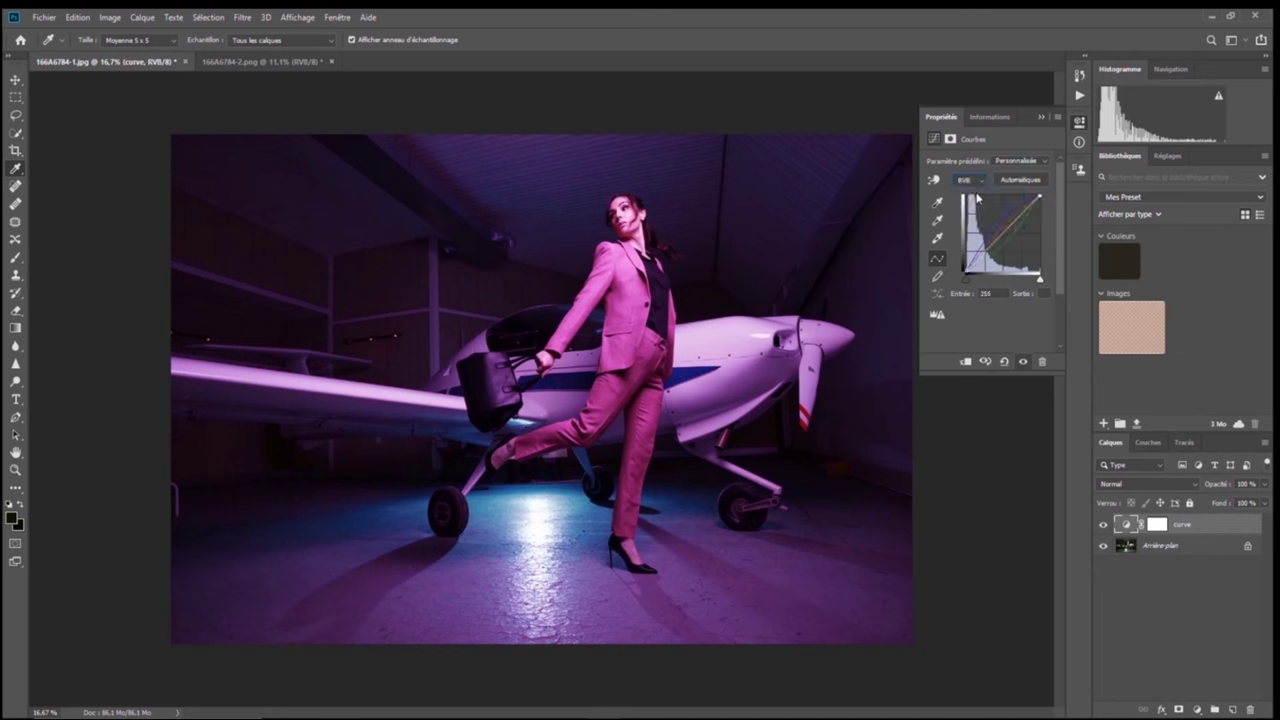
click(1058, 118)
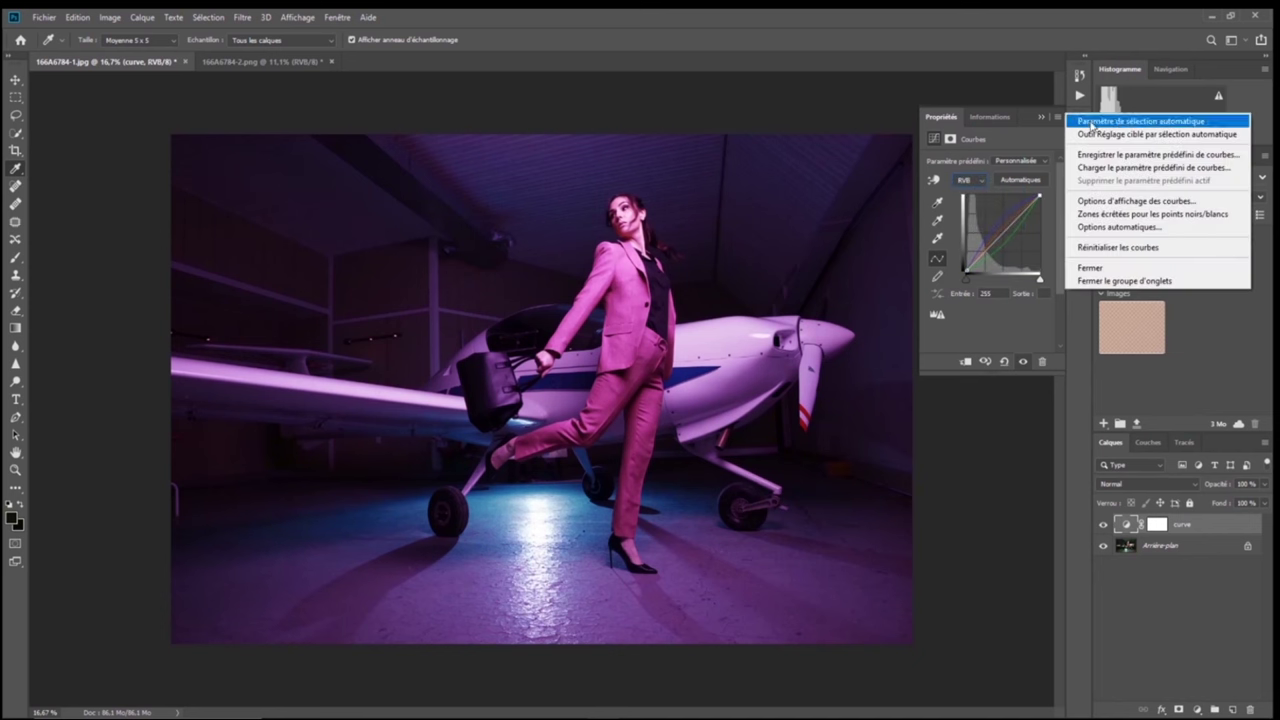
click(1118, 204)
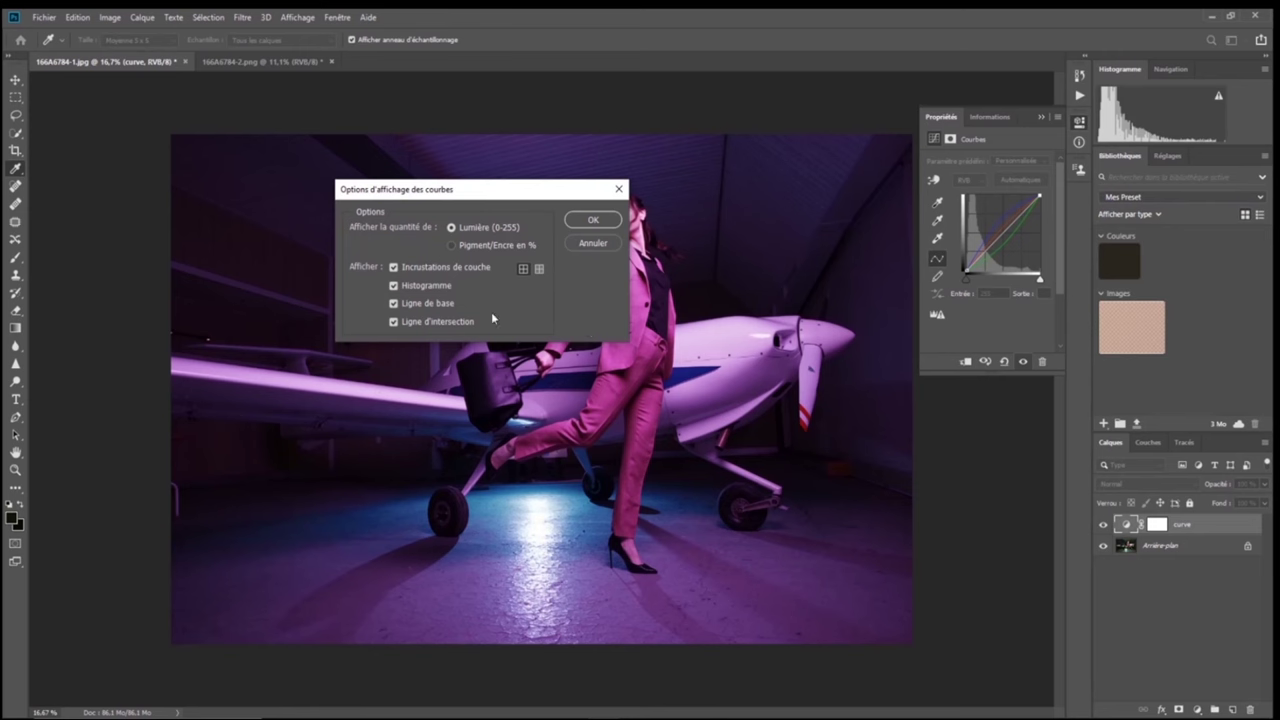
click(394, 268)
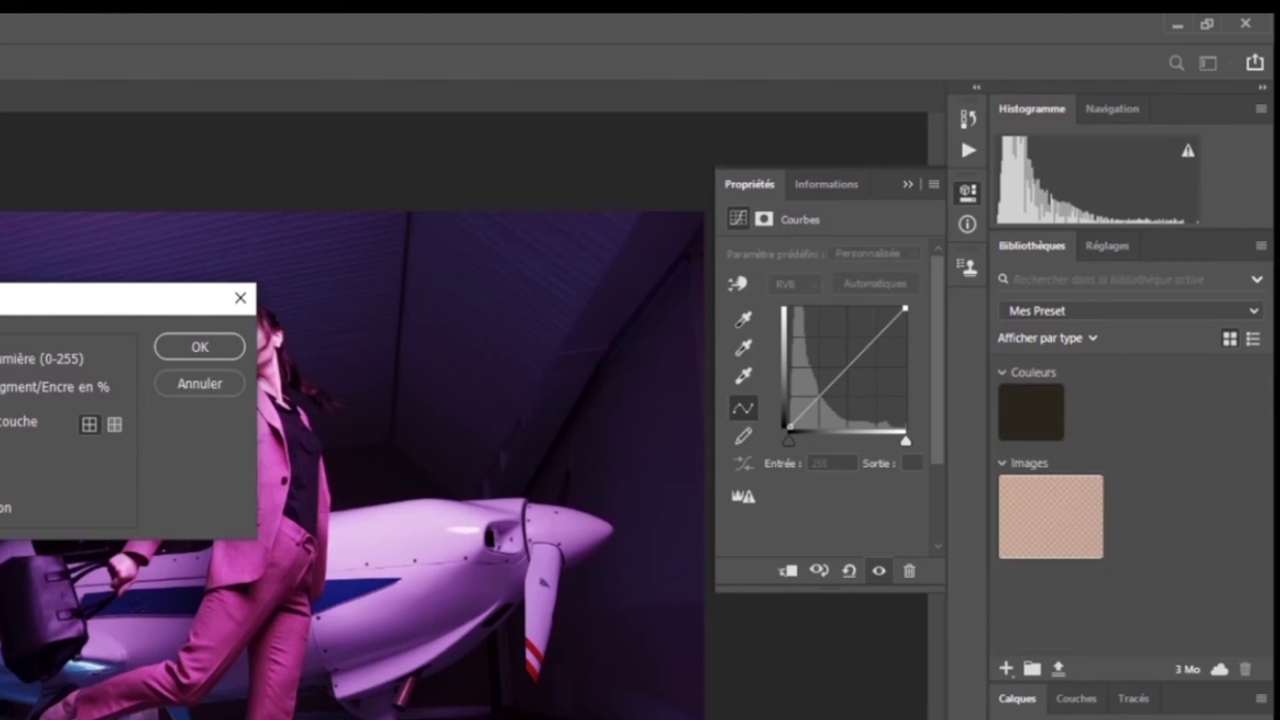
click(394, 268)
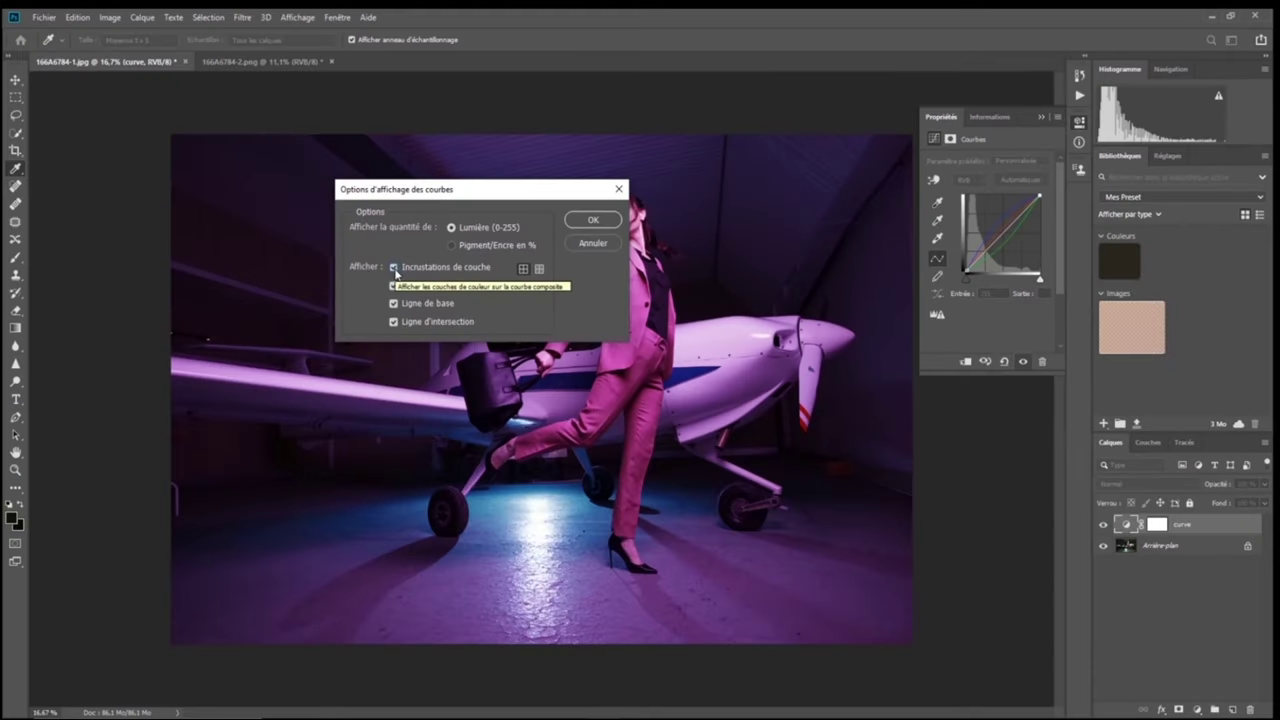
click(394, 268)
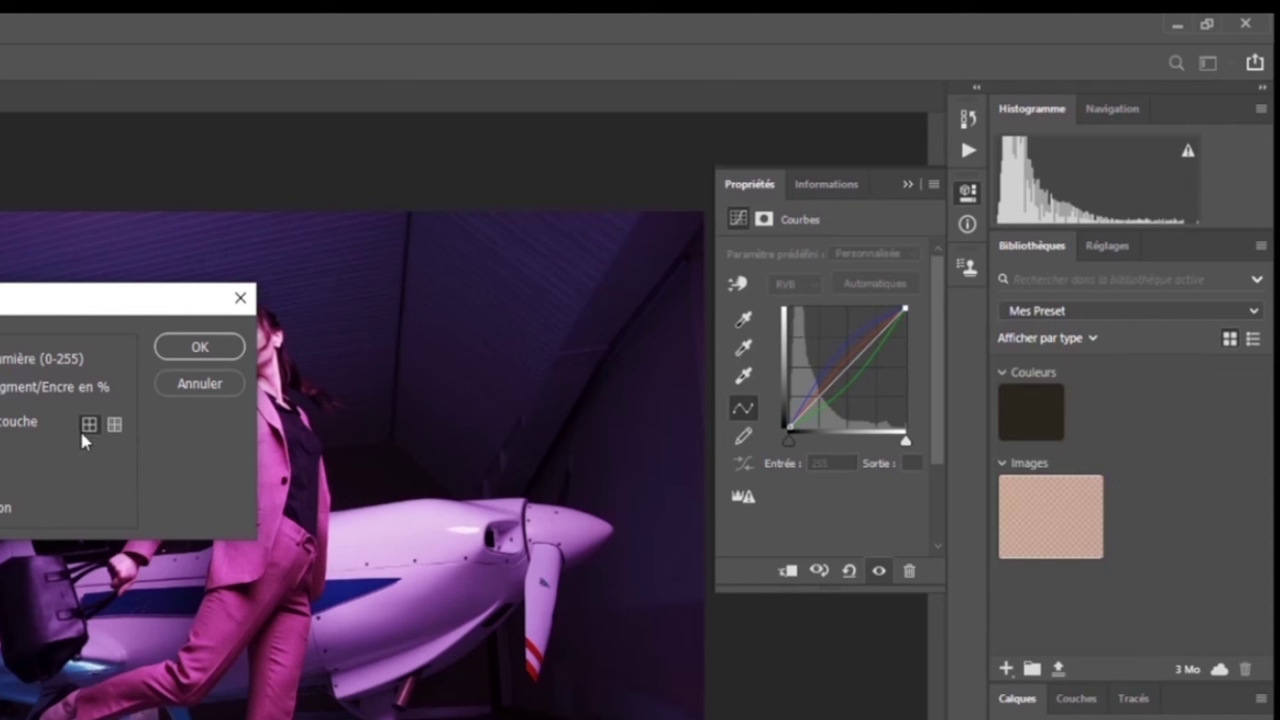
click(114, 425)
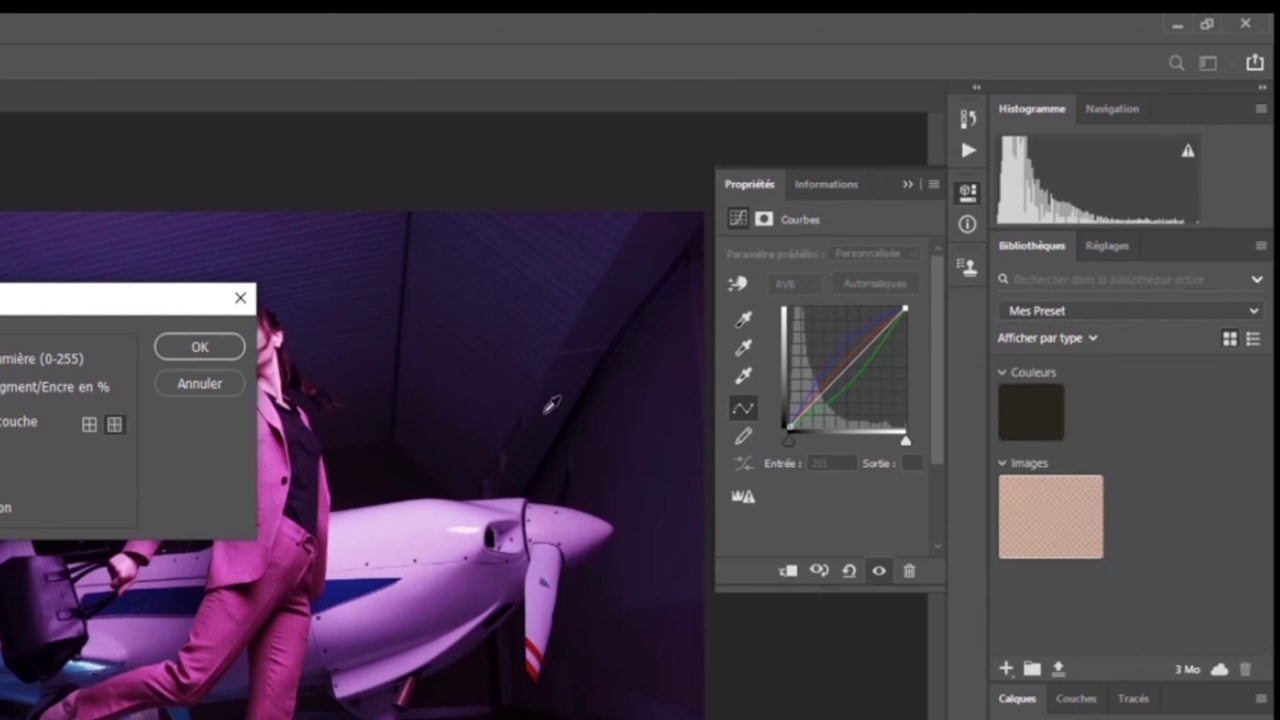
click(89, 425)
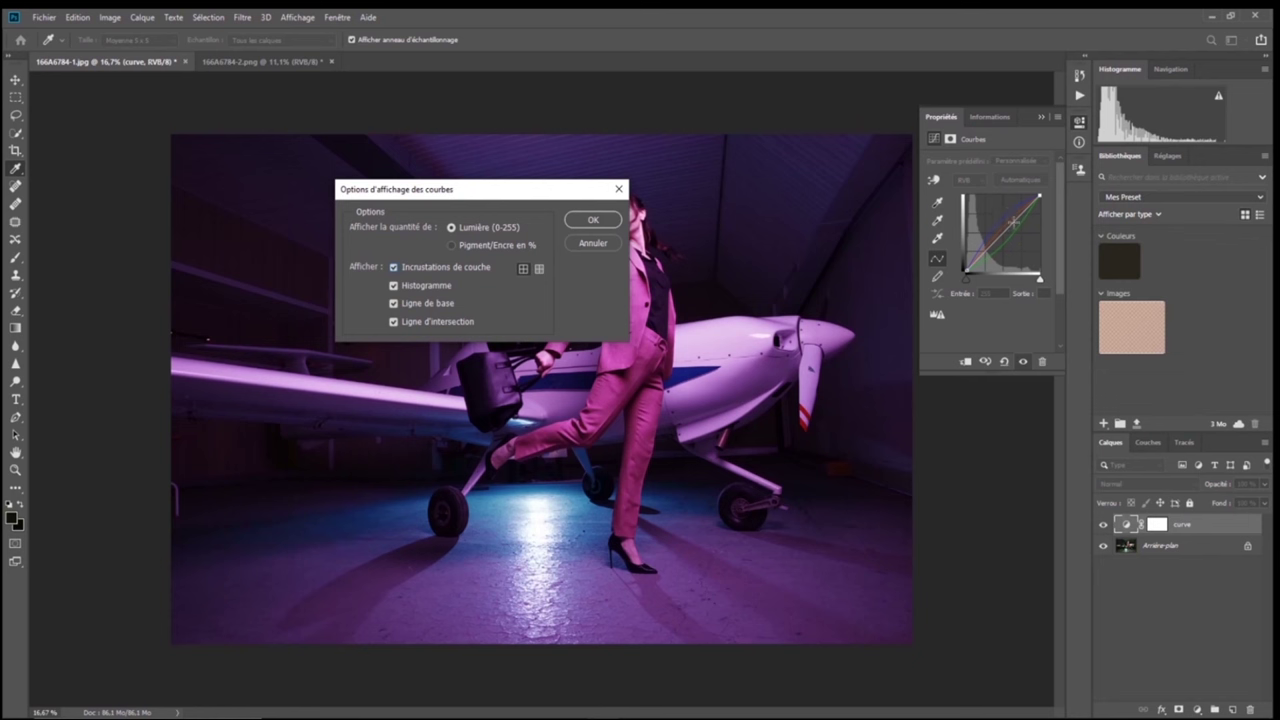
click(618, 190)
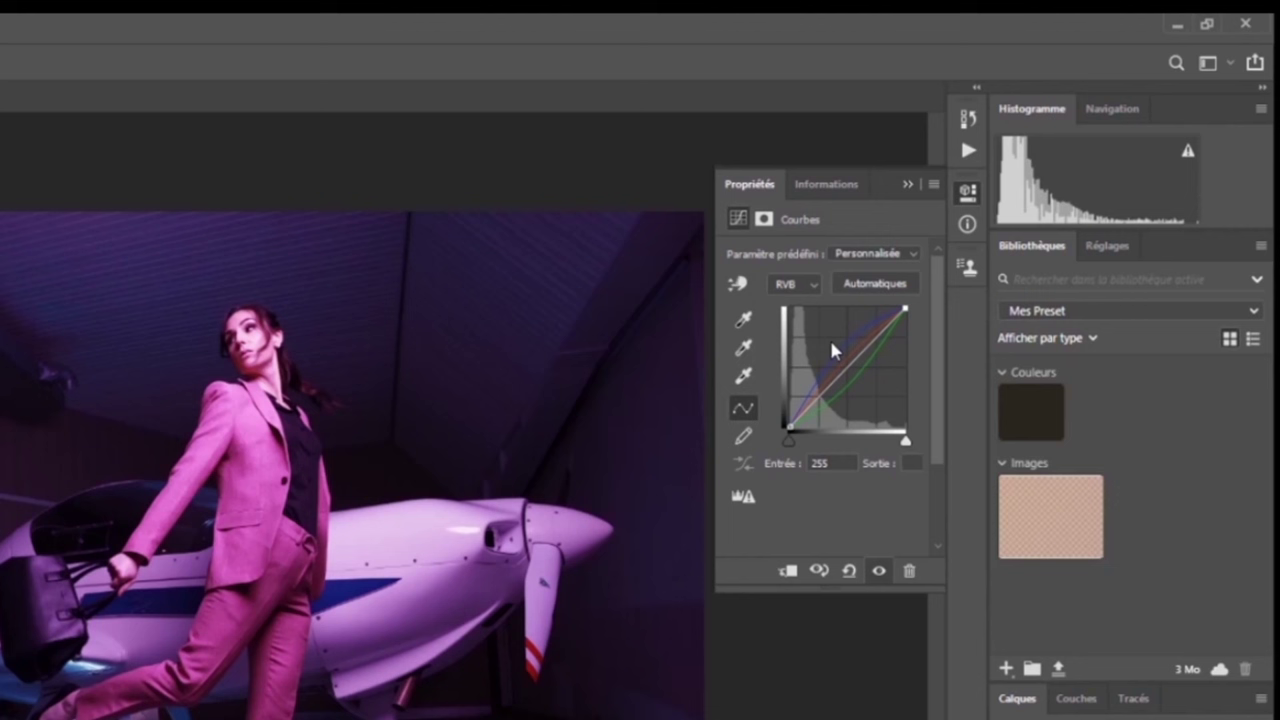
alt+click(829, 337)
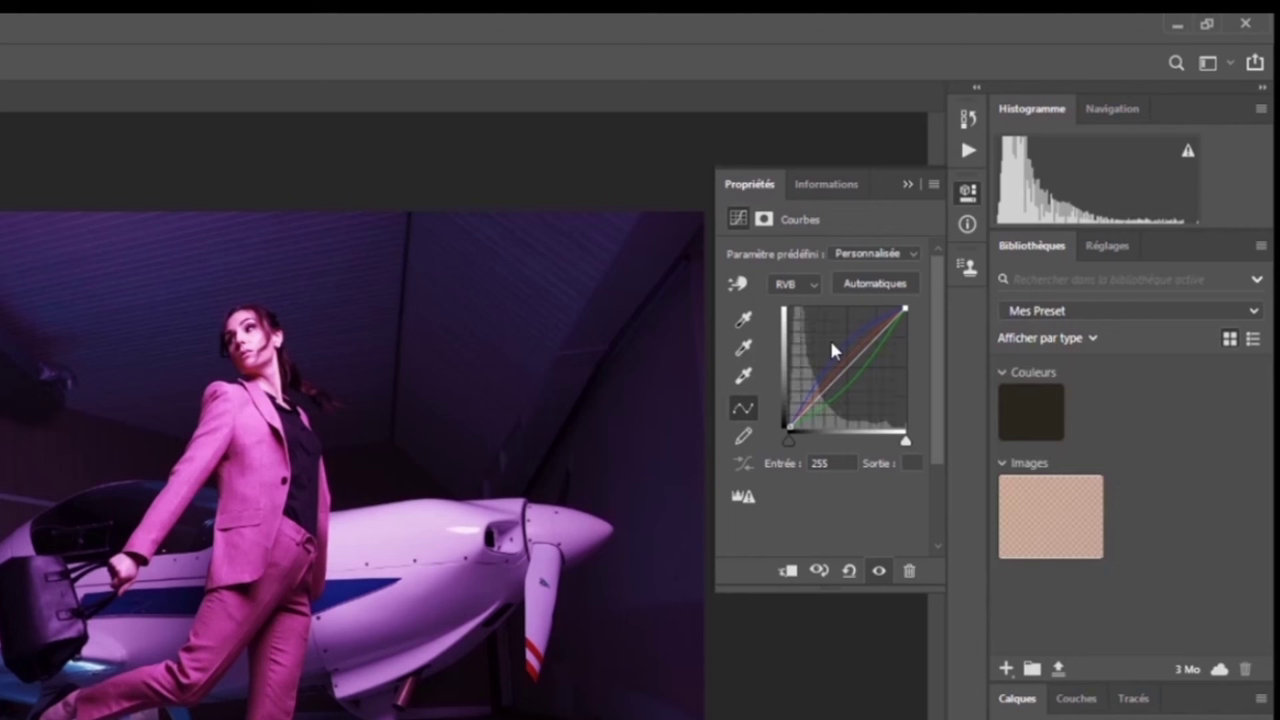
alt+click(829, 335)
alt+click(829, 334)
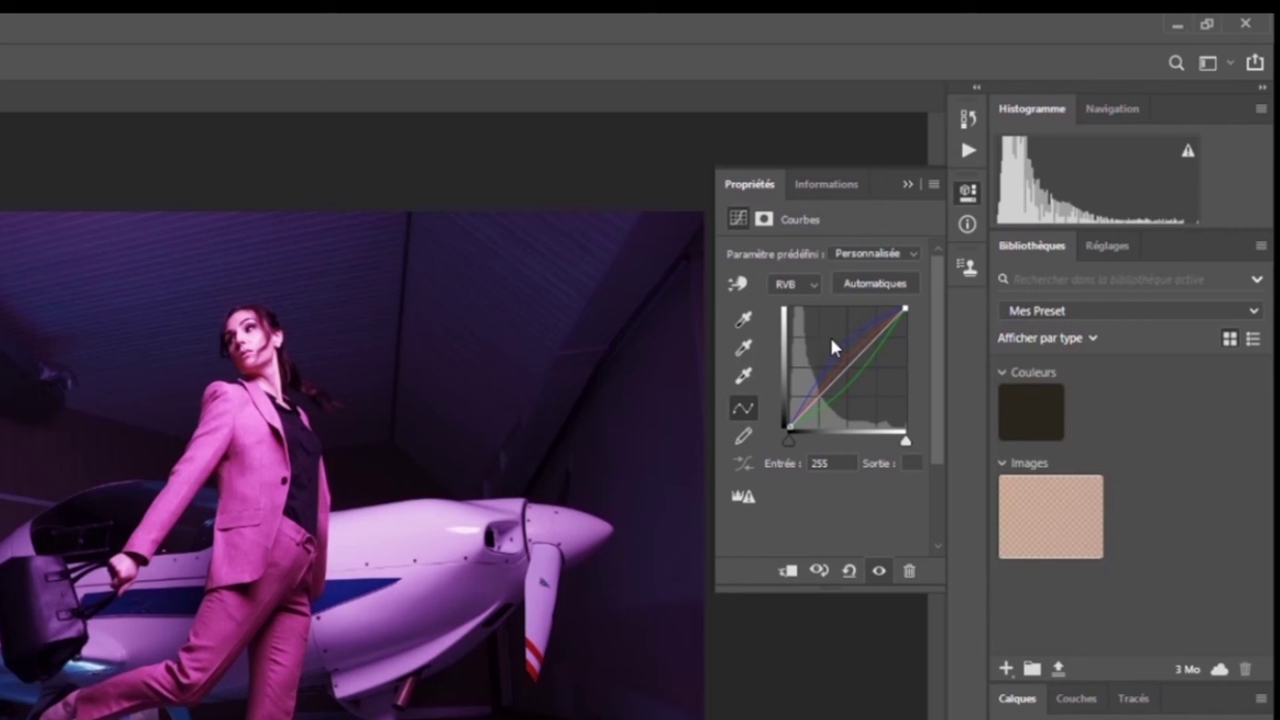
alt+click(831, 340)
click(932, 185)
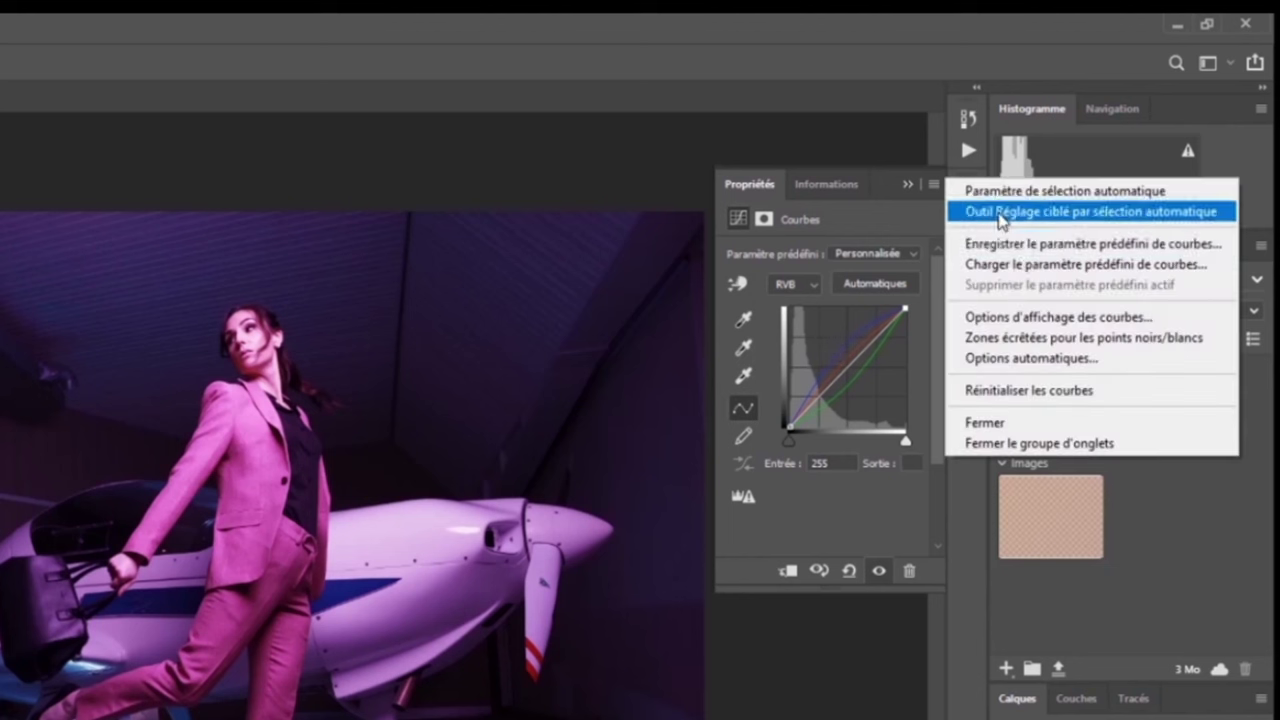
click(1035, 319)
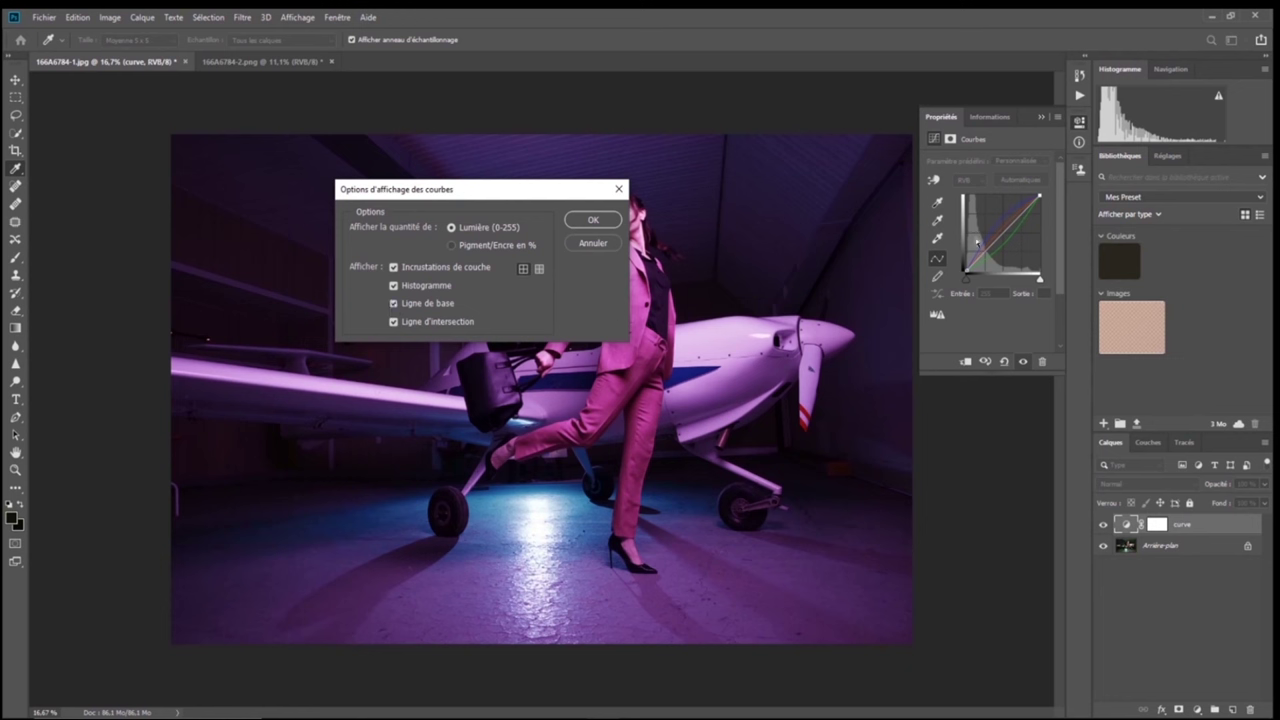
click(394, 269)
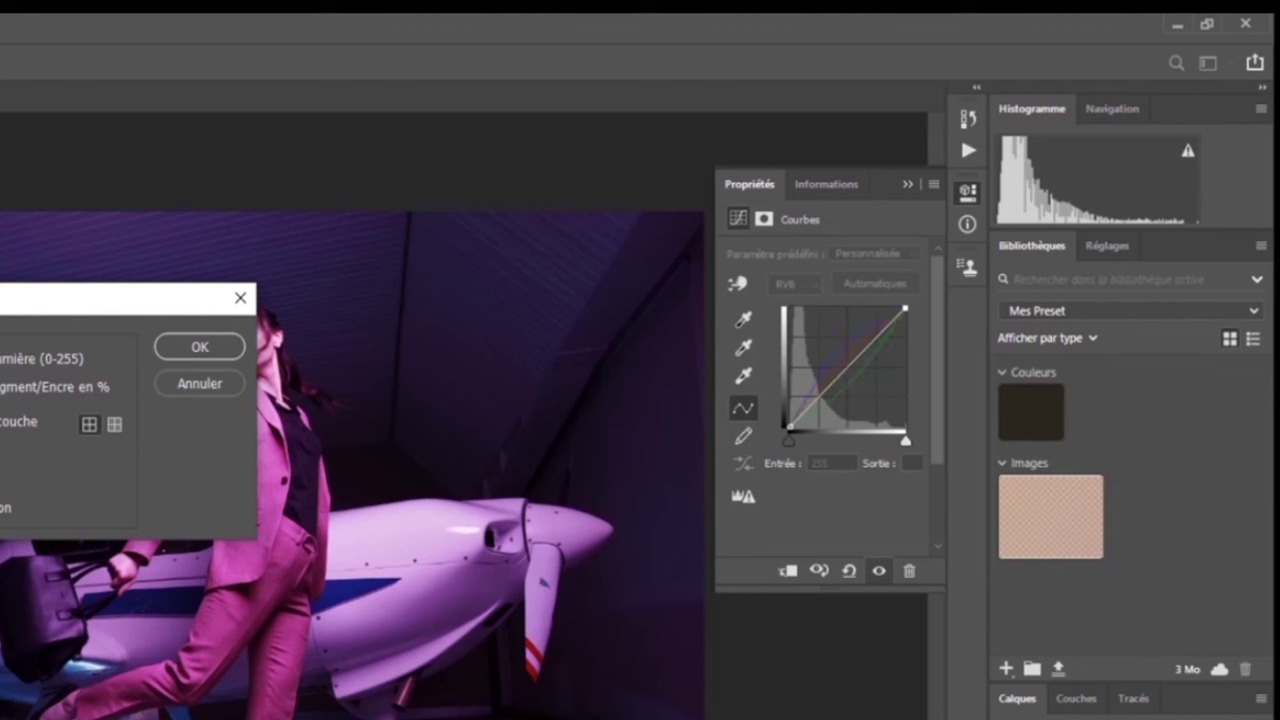
click(188, 347)
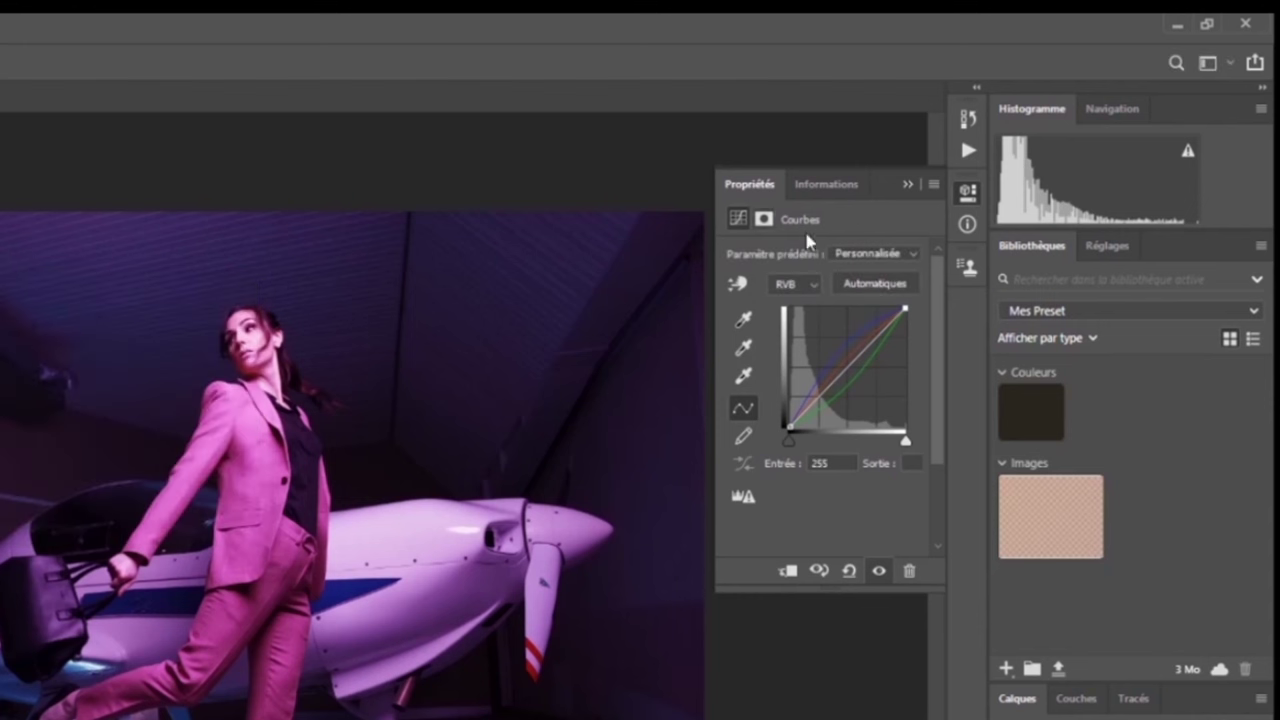
Reset the curve and pull the RVB midpoint at input 144 down to darken the midtones
click(846, 573)
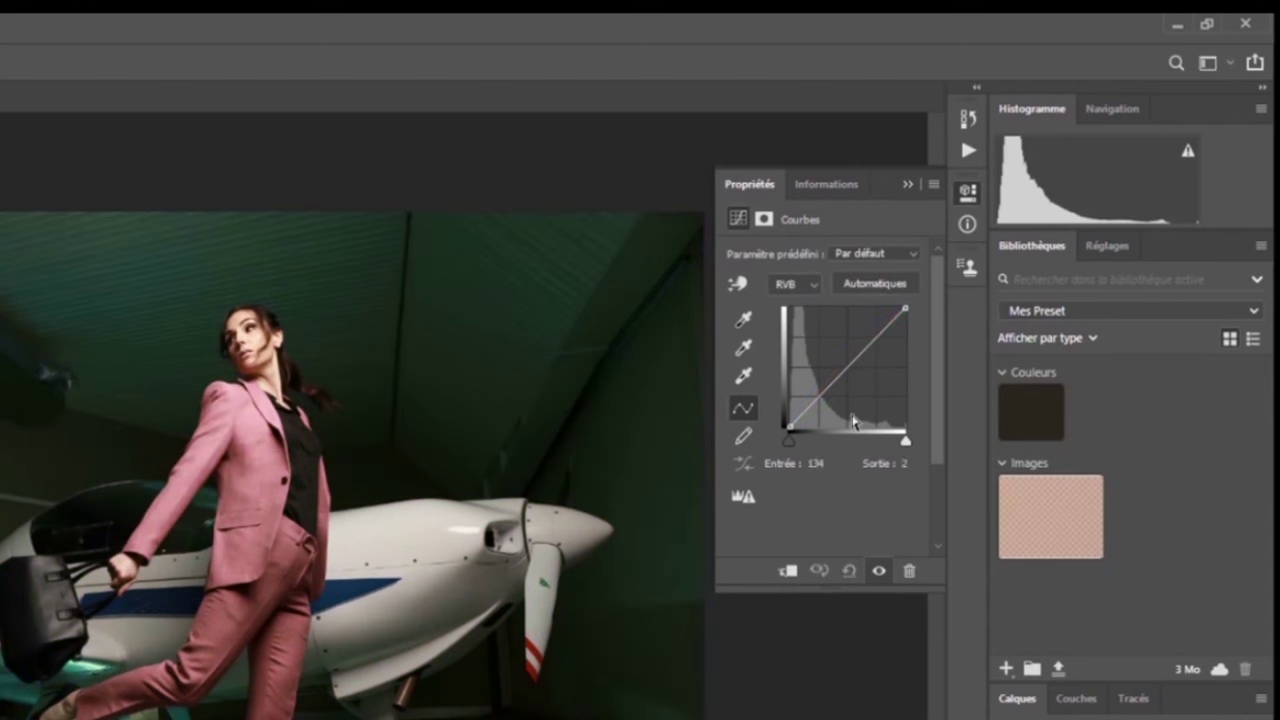
drag(847, 366, 855, 381)
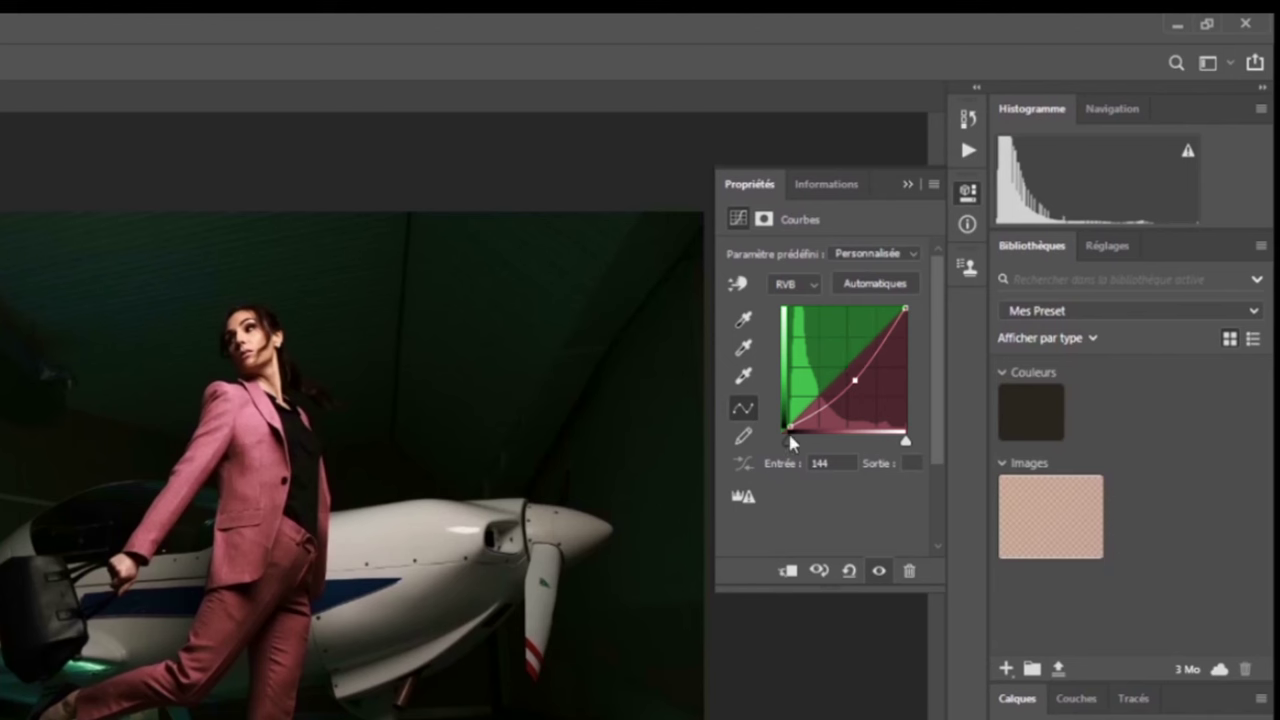
click(934, 185)
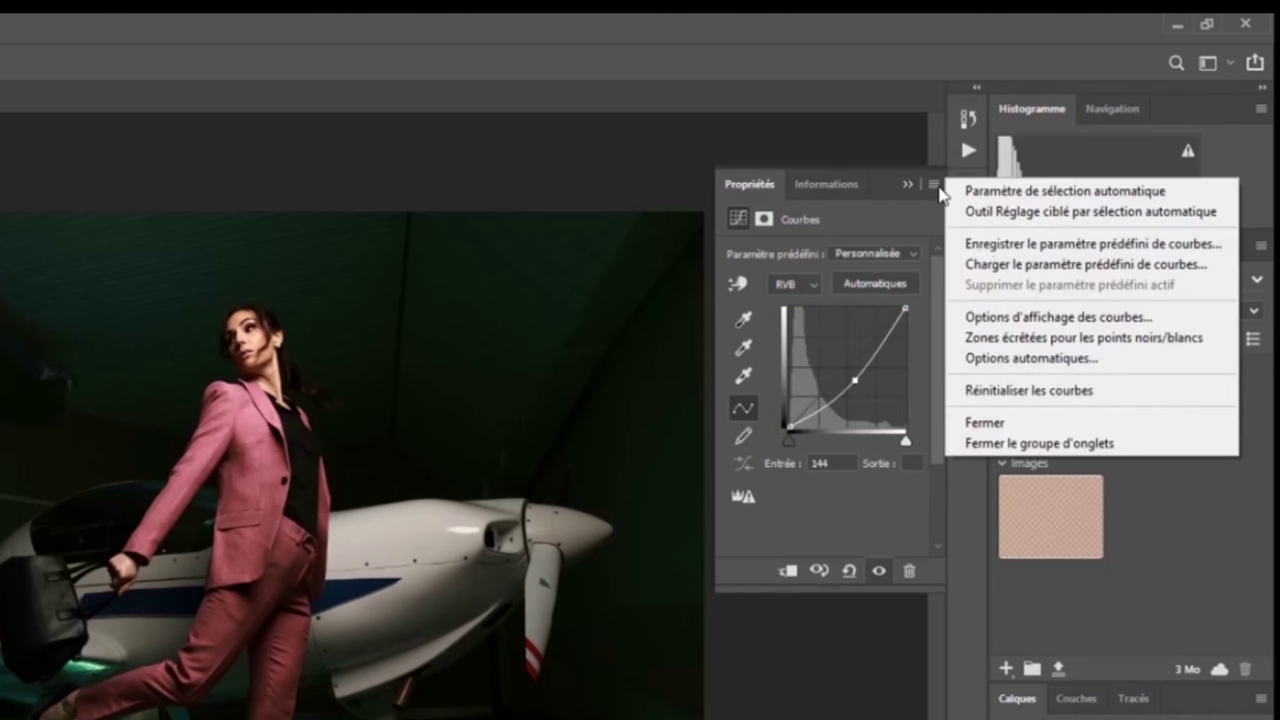
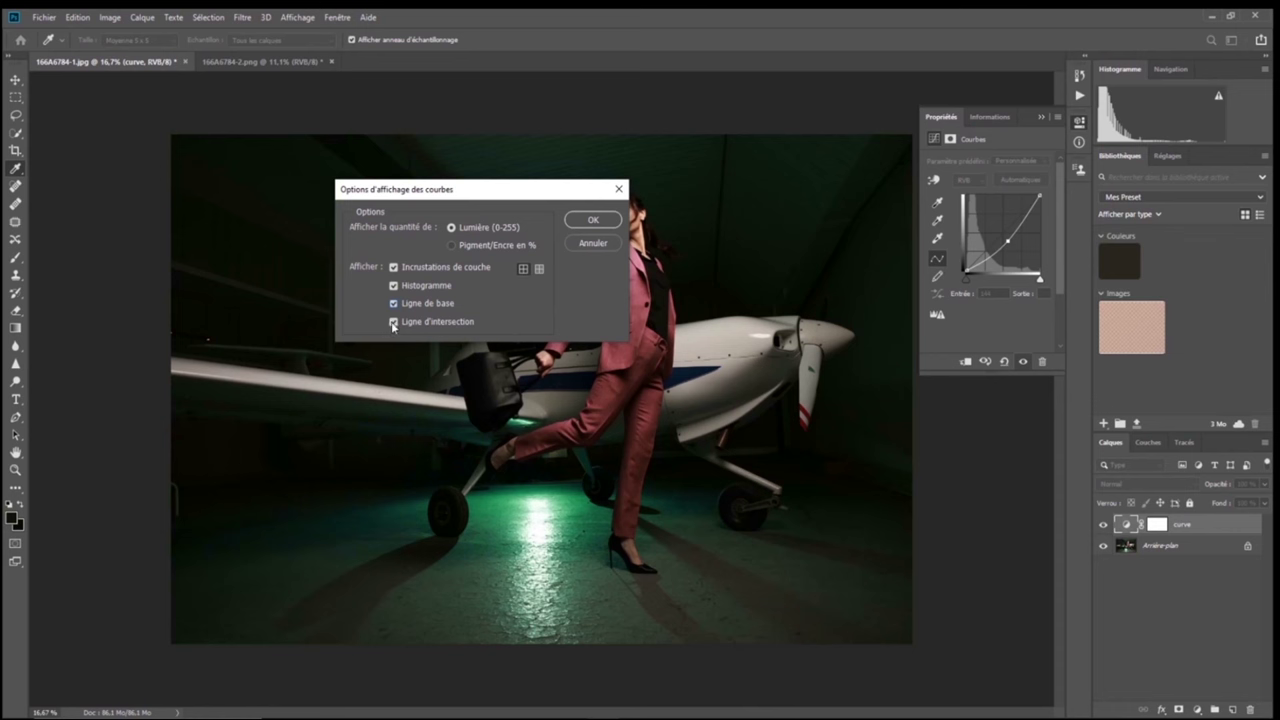
Reset the curve and drag a midtone point down at Input 150 to darken the photo
click(593, 219)
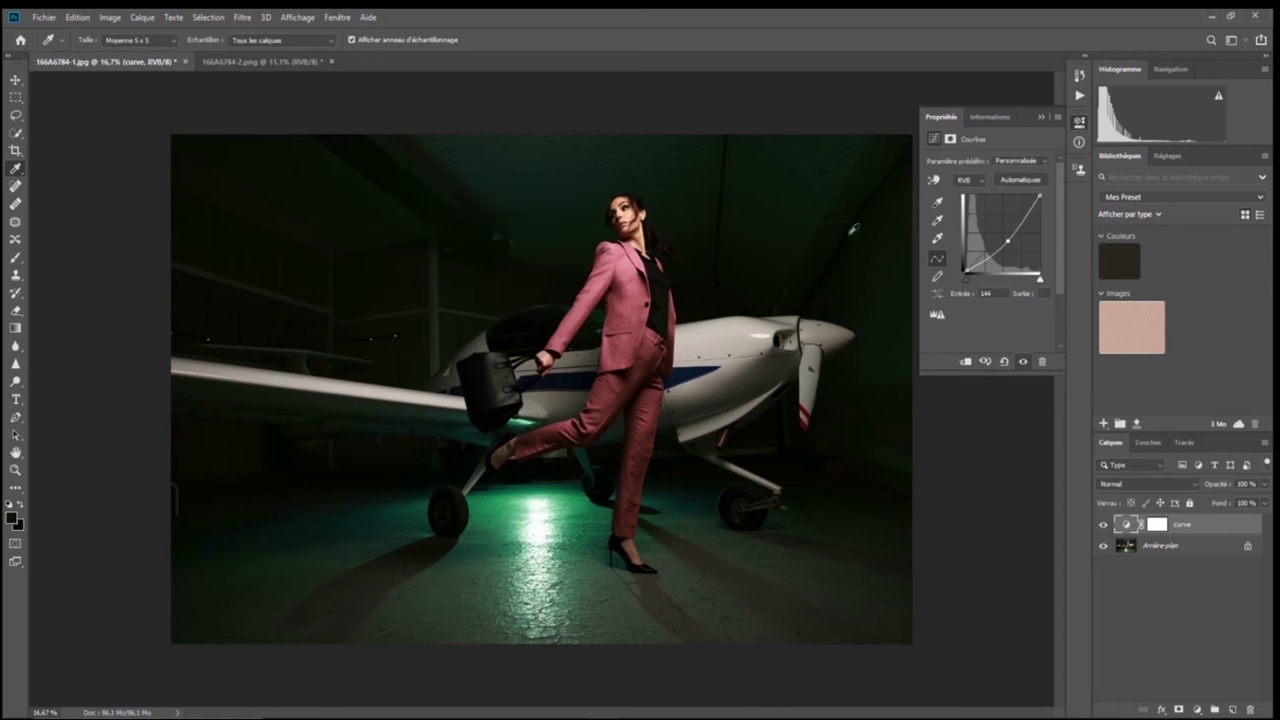
click(1005, 362)
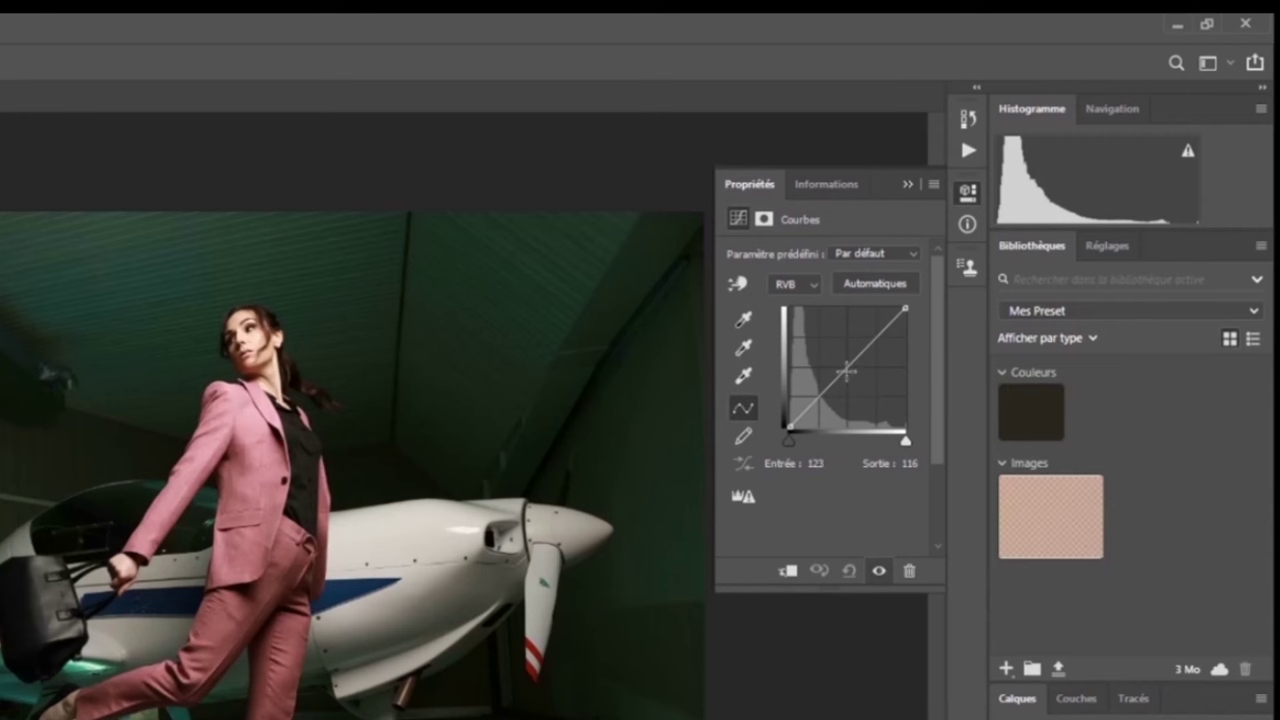
click(846, 371)
drag(846, 371, 846, 380)
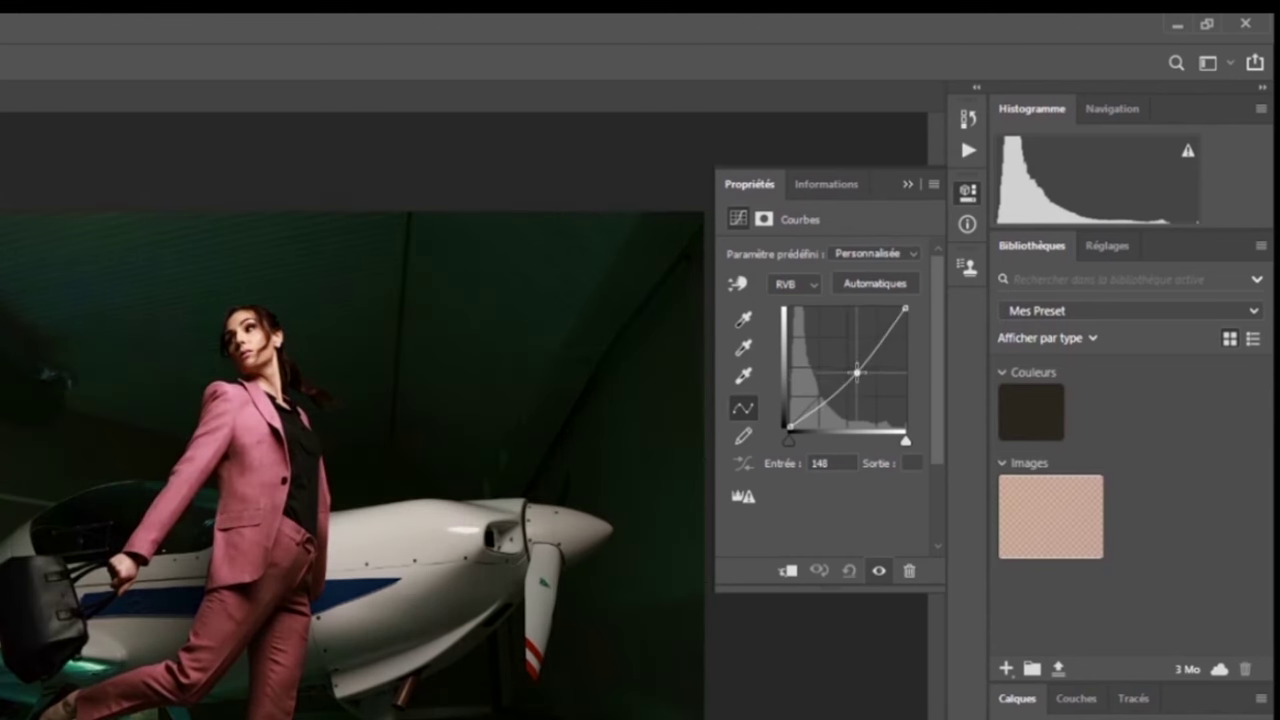
mouse_move(846, 380)
mouse_down()
mouse_move(832, 356)
mouse_move(855, 360)
mouse_move(854, 374)
mouse_up()
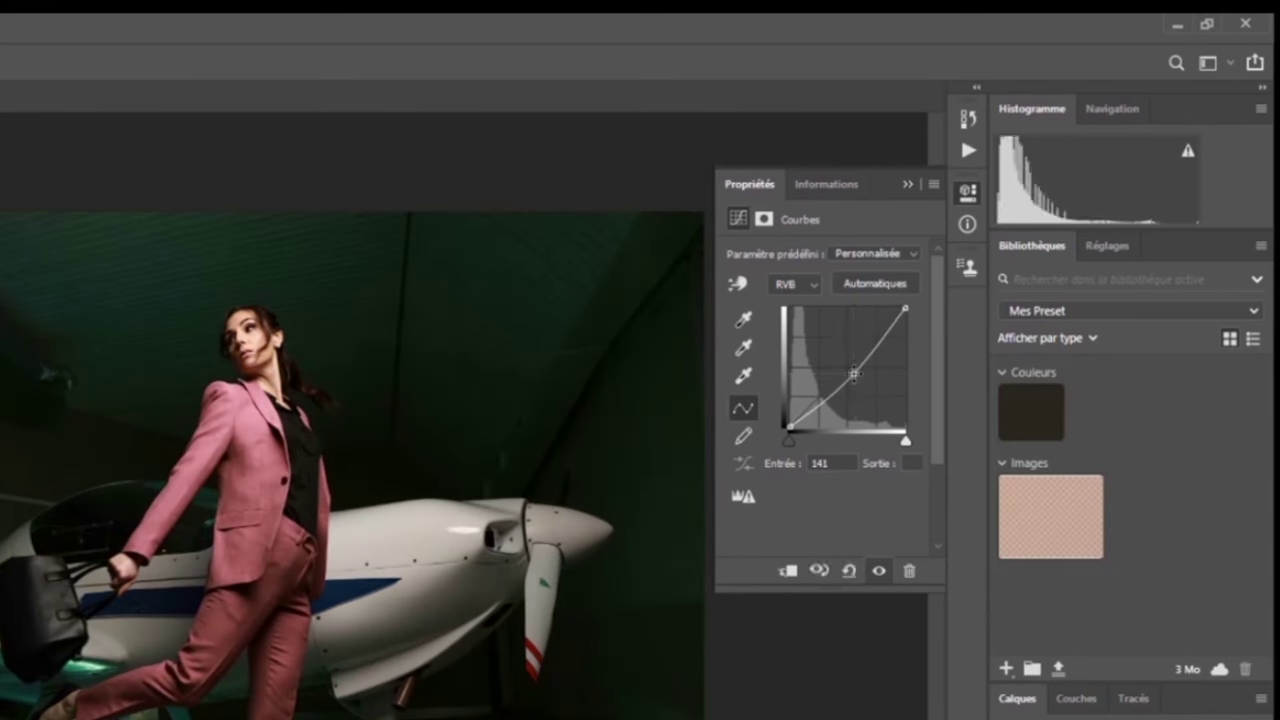
mouse_move(854, 374)
mouse_down()
mouse_move(837, 362)
mouse_move(859, 373)
mouse_up()
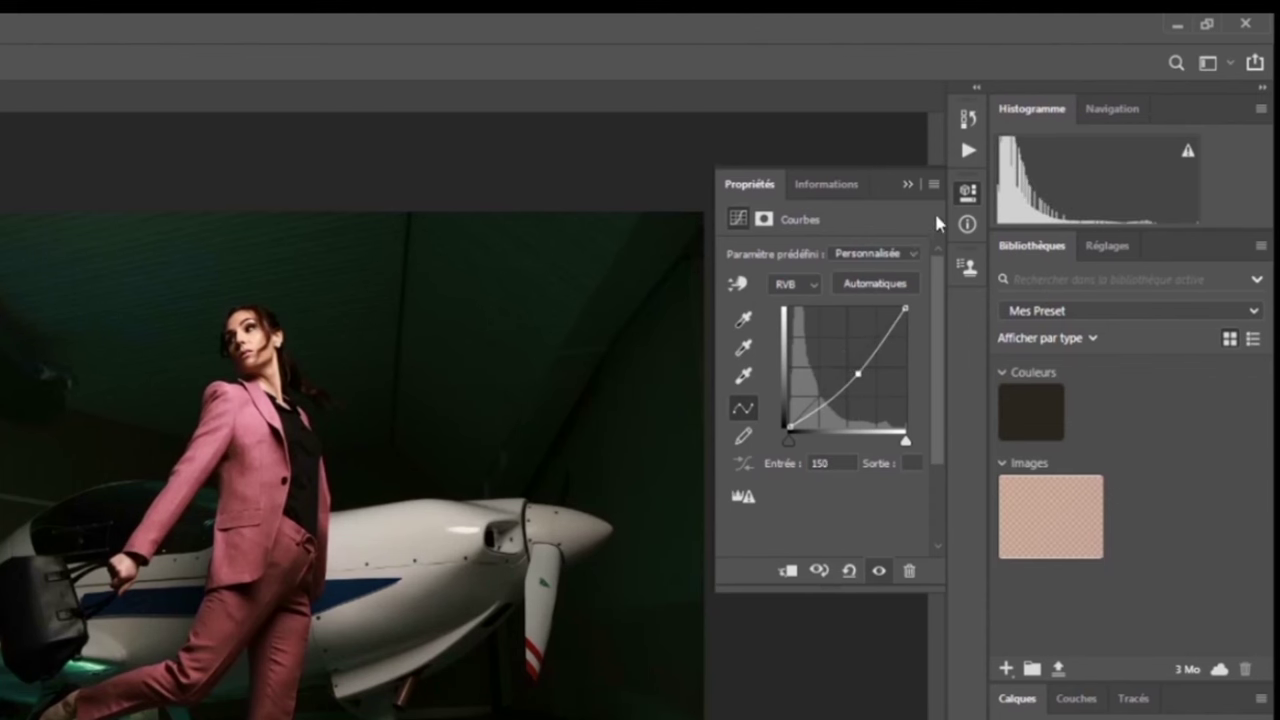
Reset the curve again and pull a midtone point down to darken the photo
click(933, 184)
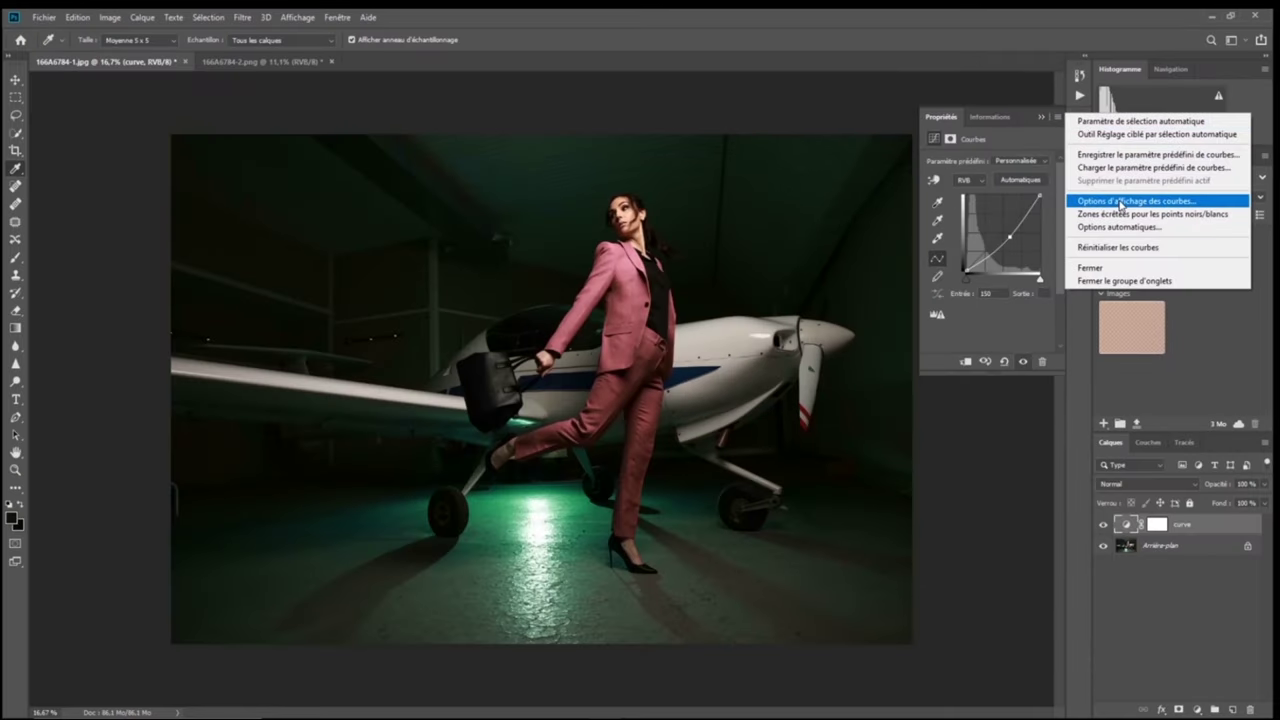
click(1122, 201)
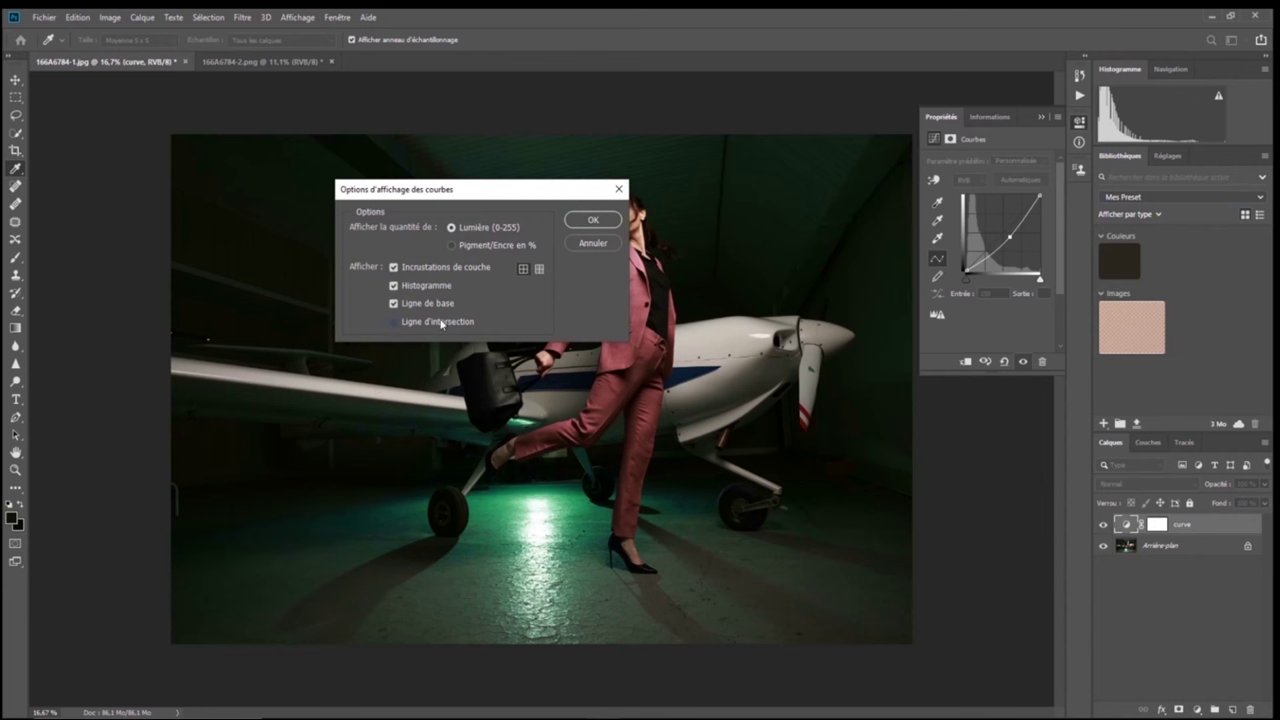
click(588, 220)
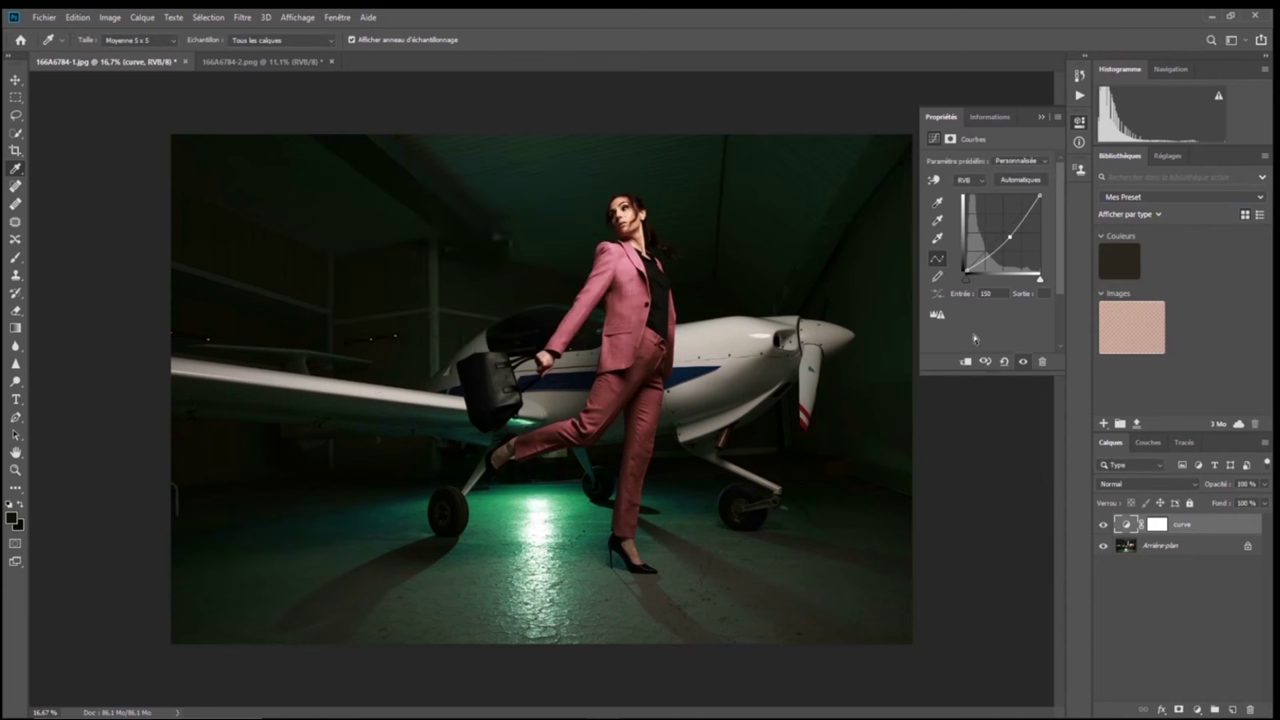
click(1003, 362)
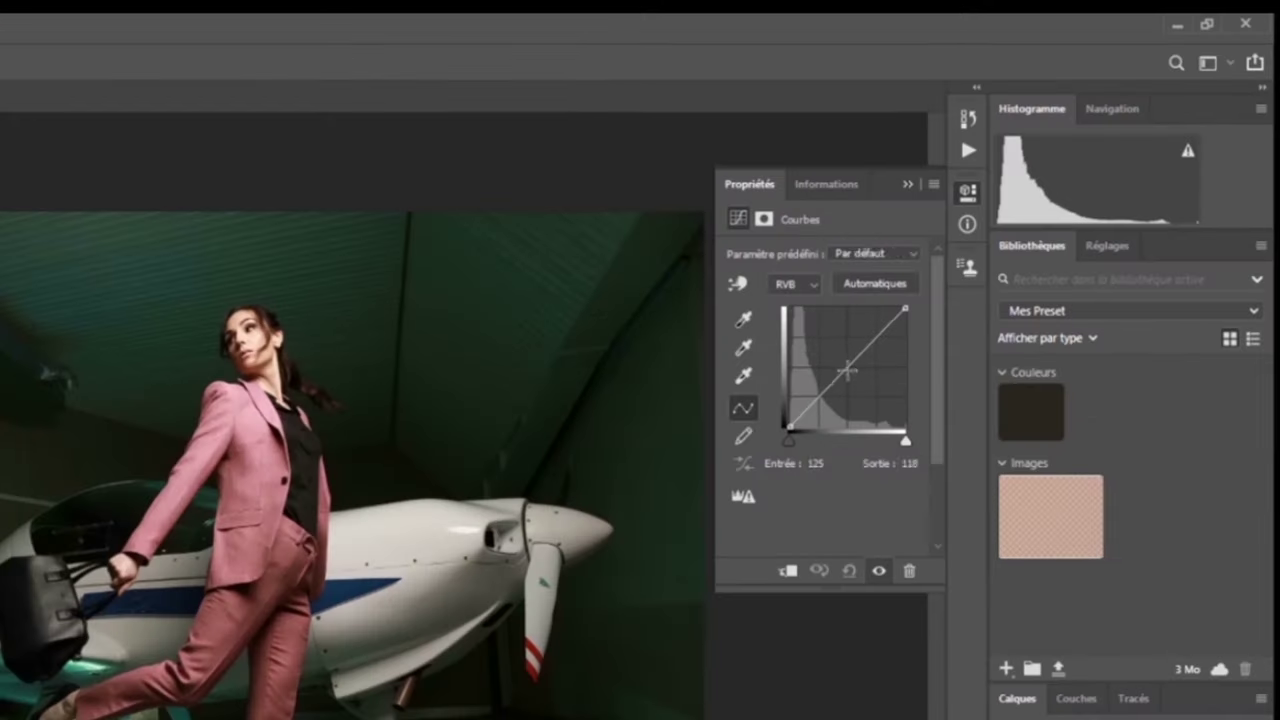
mouse_move(846, 369)
mouse_down()
mouse_move(862, 366)
mouse_move(841, 382)
mouse_move(820, 358)
mouse_move(846, 376)
mouse_up()
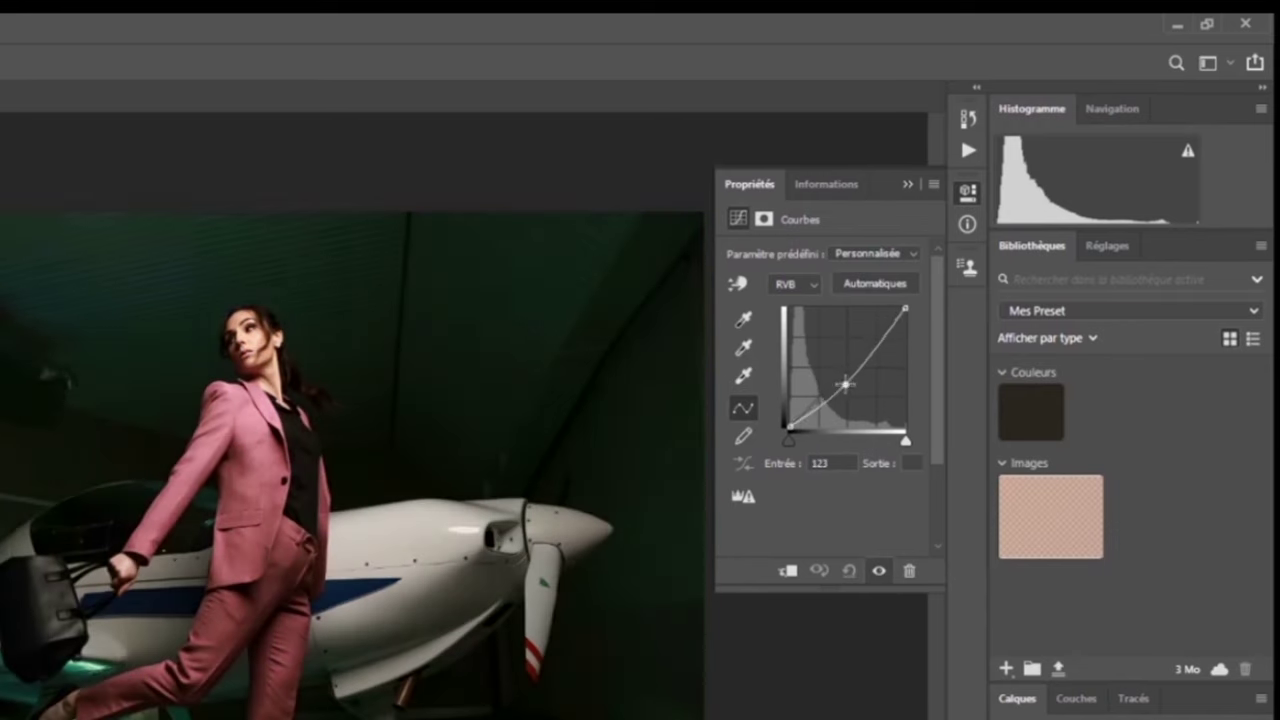
Turn Intersection Line back on in Curves Display Options
click(932, 185)
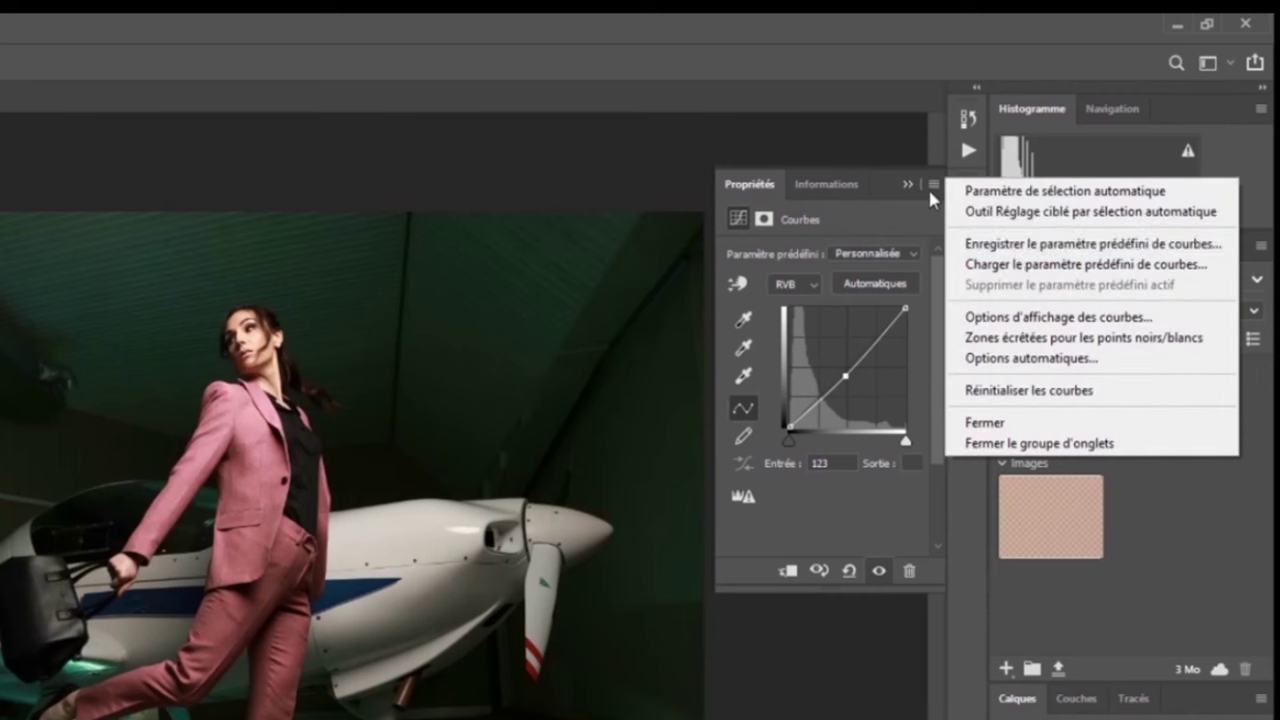
click(1018, 316)
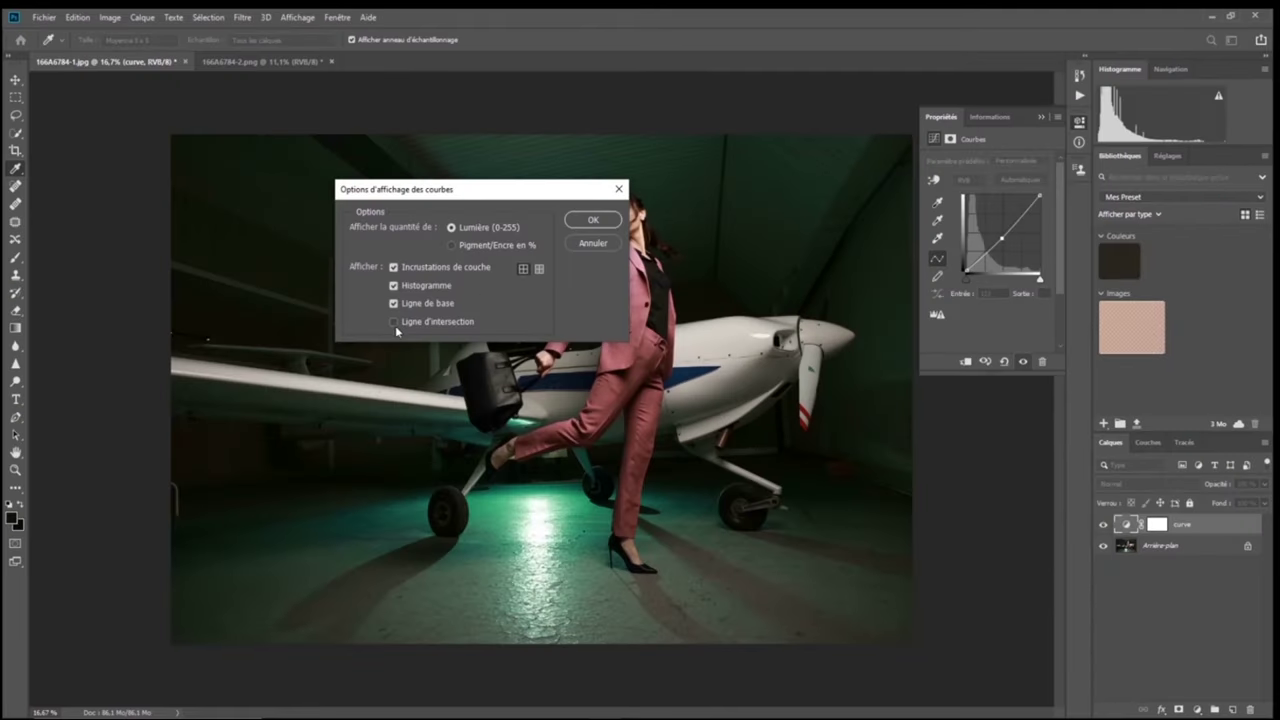
click(393, 322)
click(593, 220)
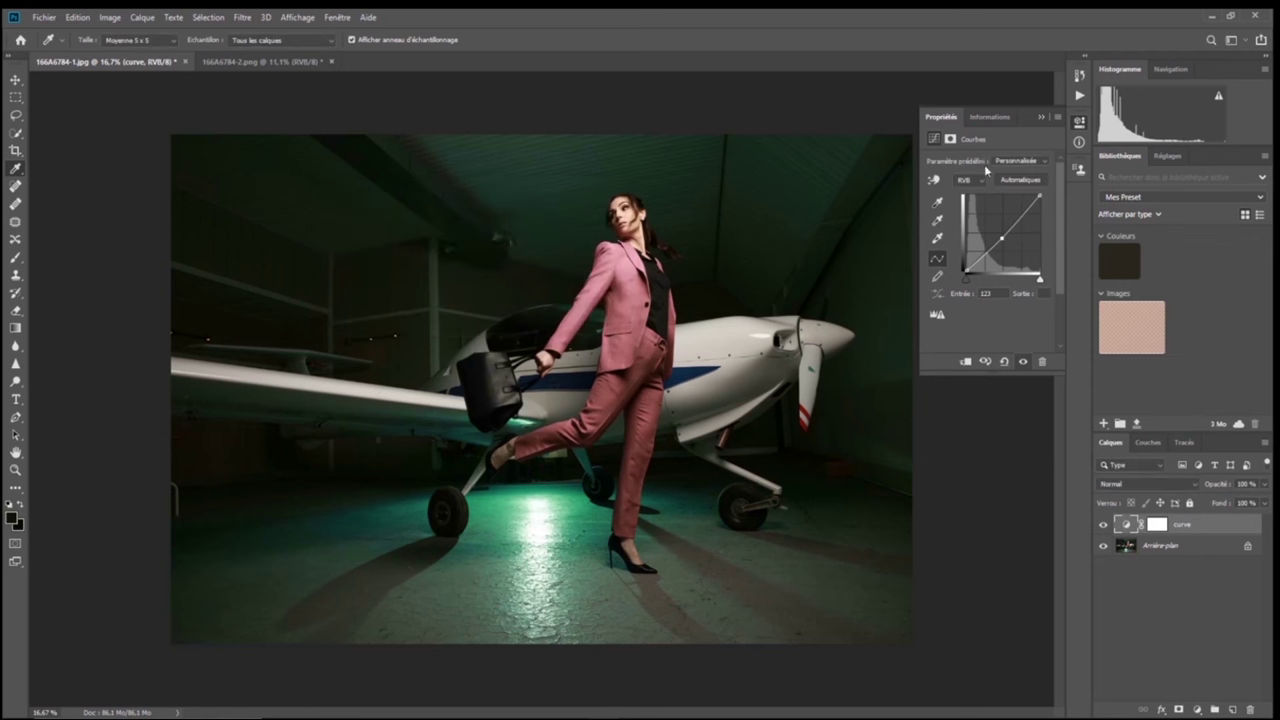
click(1080, 124)
click(1080, 124)
click(1057, 117)
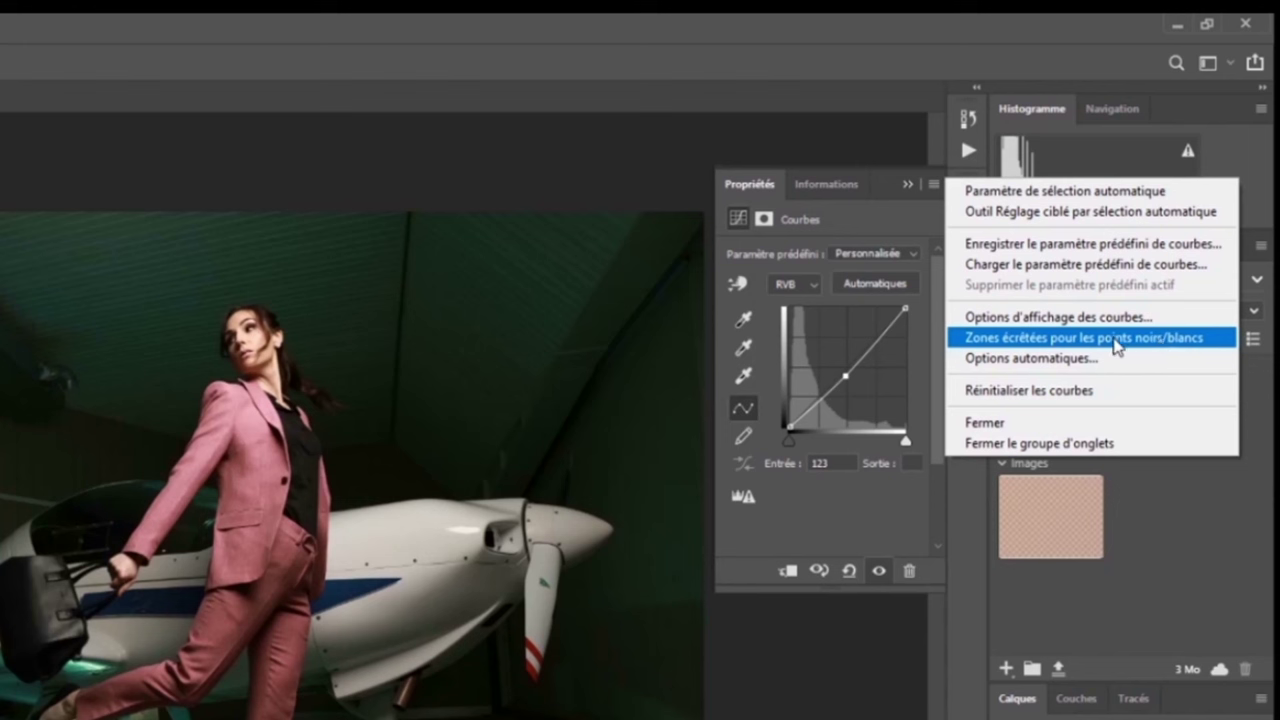
click(789, 452)
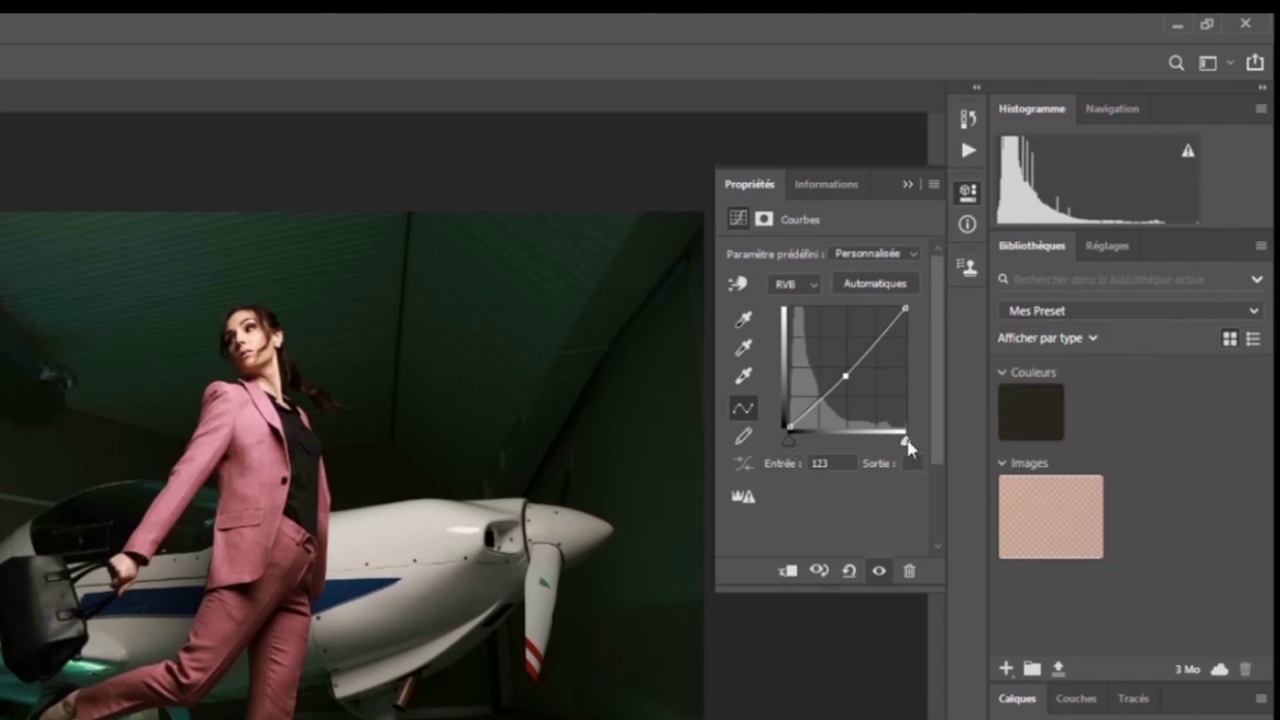
click(785, 443)
mouse_move(791, 436)
mouse_down()
mouse_move(802, 435)
mouse_move(787, 440)
mouse_up()
mouse_move(788, 436)
mouse_down()
mouse_move(817, 441)
mouse_move(785, 452)
mouse_up()
mouse_move(905, 440)
mouse_down()
mouse_move(891, 443)
mouse_move(918, 446)
mouse_up()
mouse_move(905, 441)
mouse_down()
mouse_move(894, 443)
mouse_move(914, 443)
mouse_up()
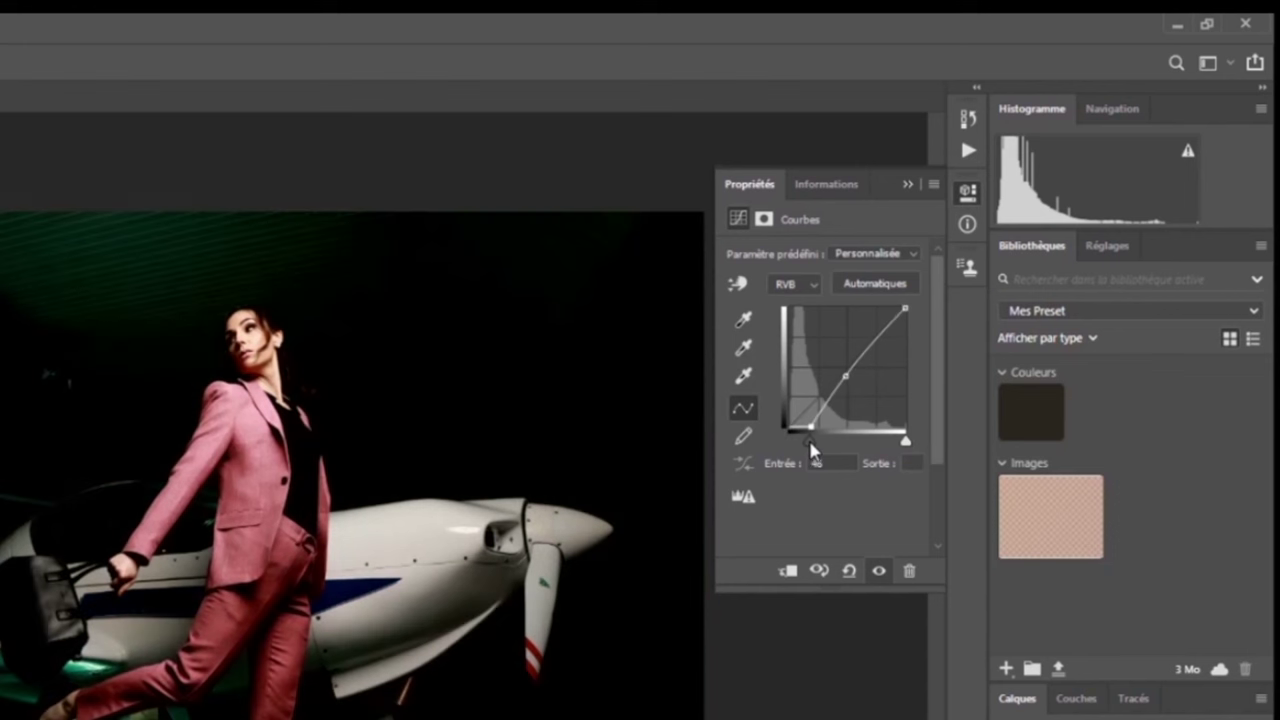
drag(790, 443, 798, 441)
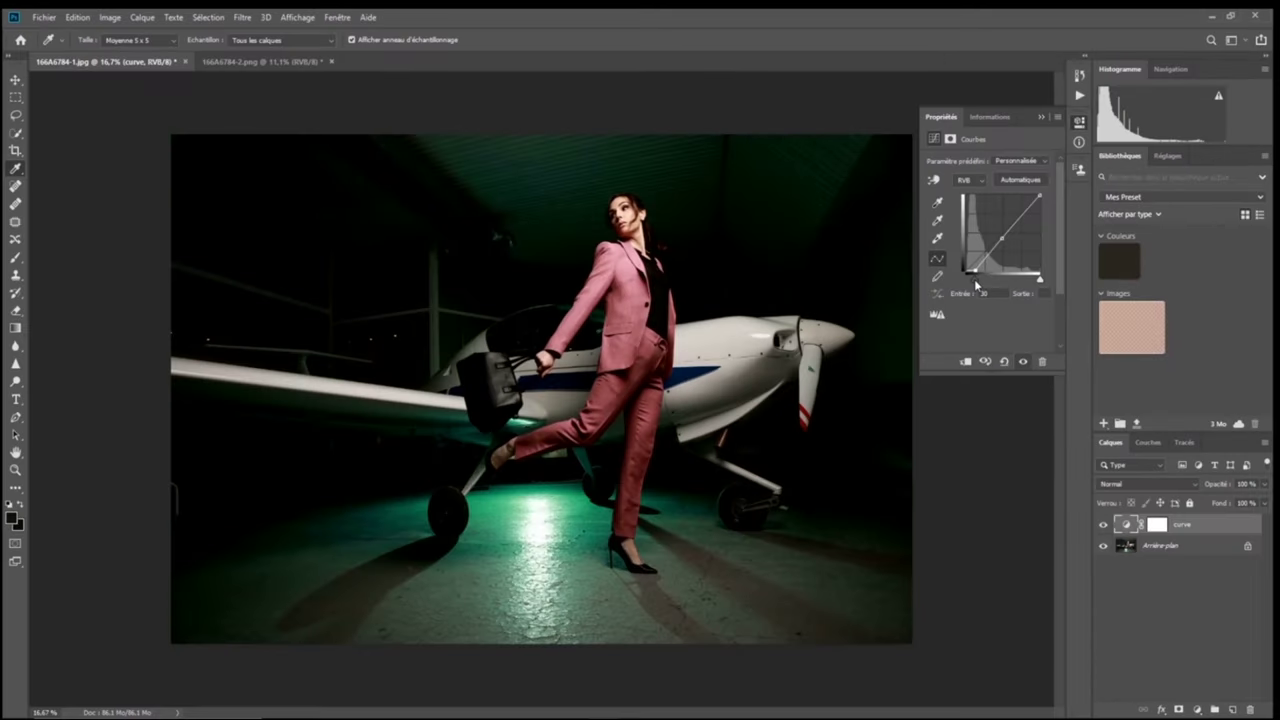
drag(976, 285, 967, 285)
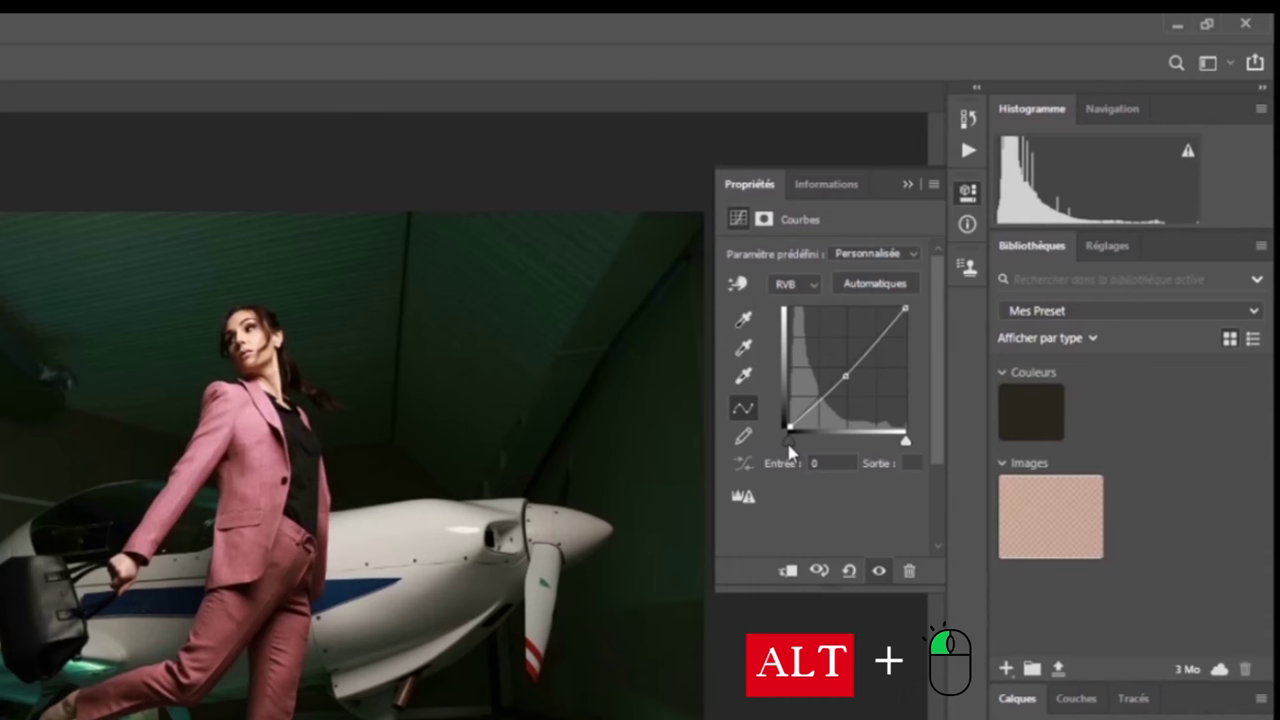
mouse_move(790, 452)
mouse_down()
mouse_move(806, 452)
mouse_move(788, 438)
mouse_up()
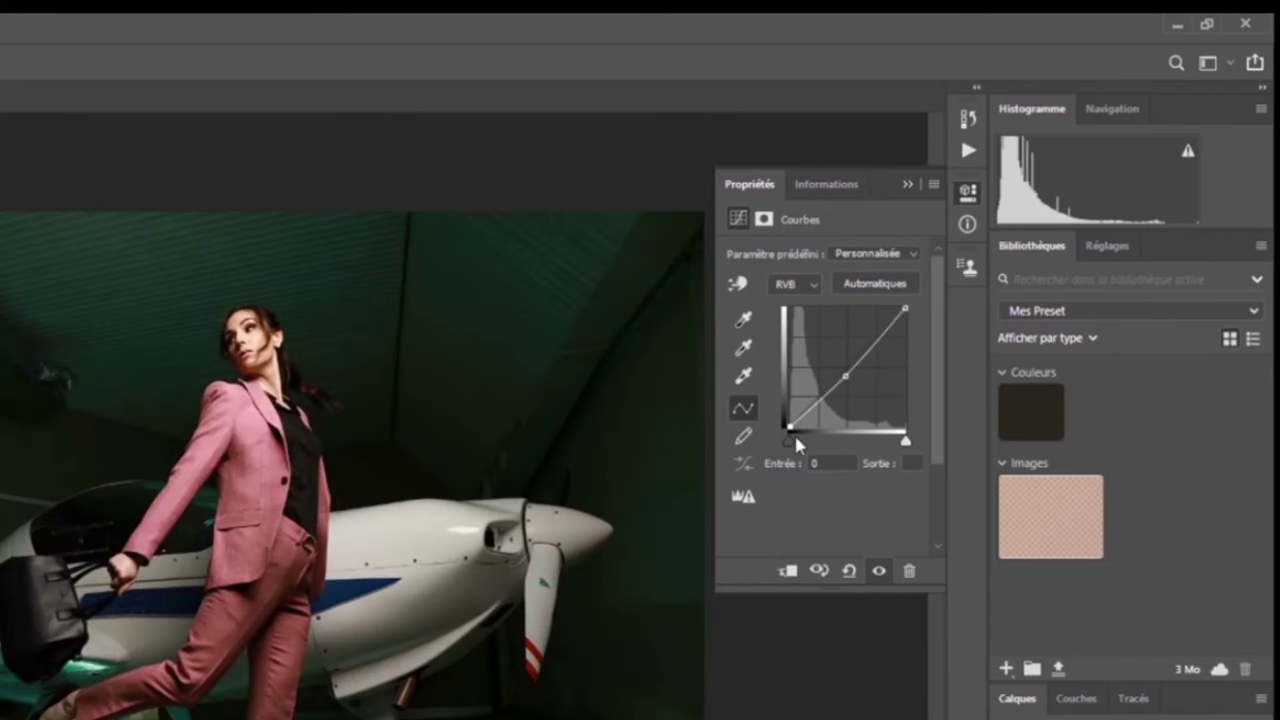
Alt-drag the white input slider to preview highlight clipping, leaving it at 255
alt+click(905, 445)
drag(905, 445, 903, 446)
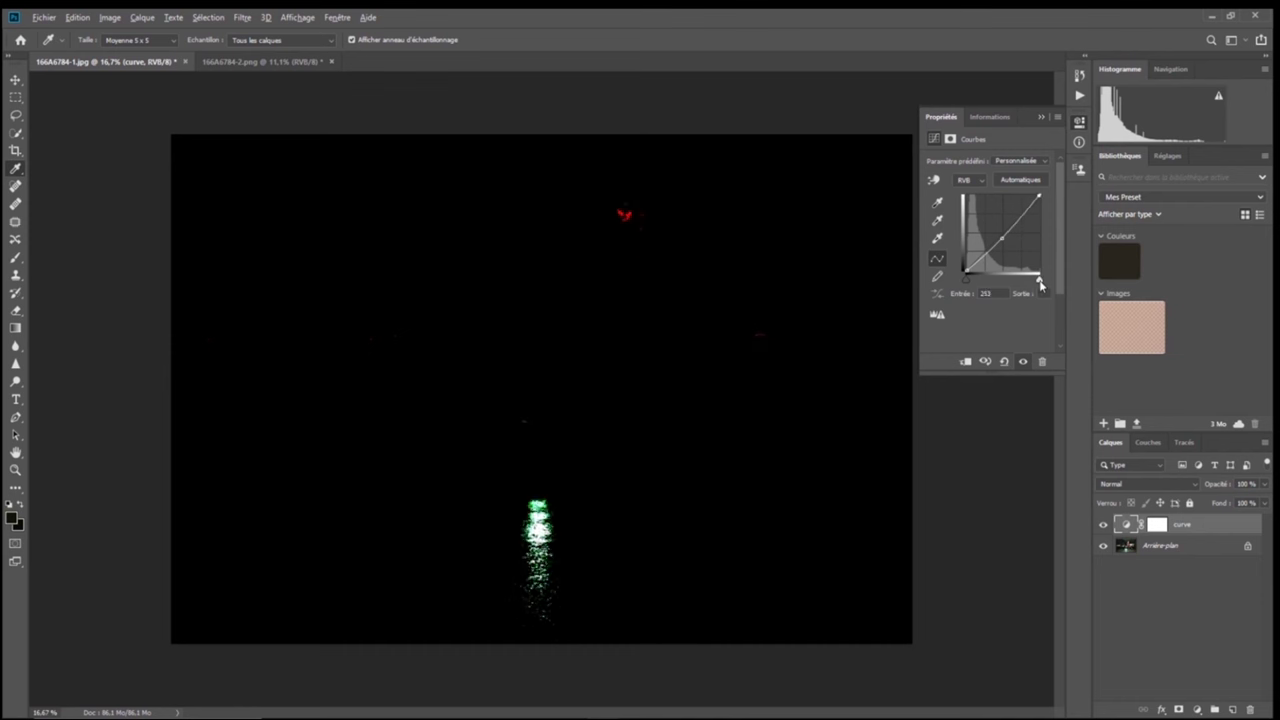
drag(1039, 286, 1036, 285)
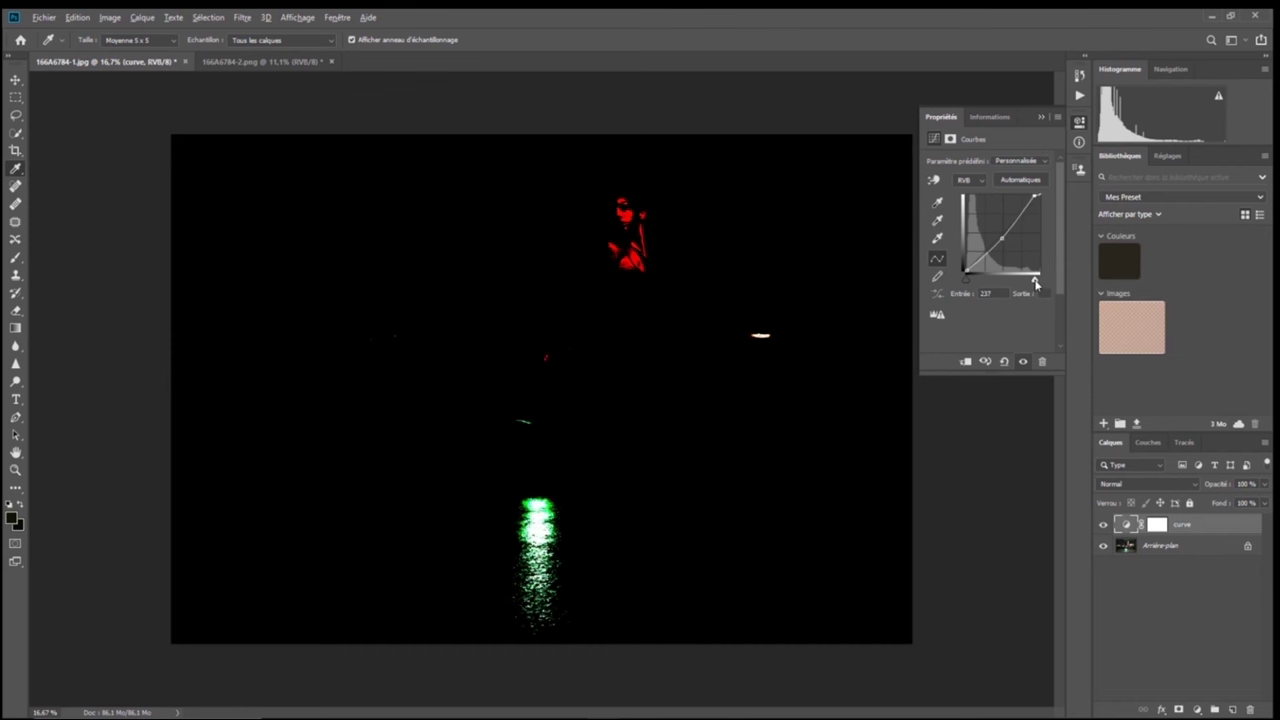
drag(1035, 284, 1037, 285)
drag(1037, 285, 1042, 285)
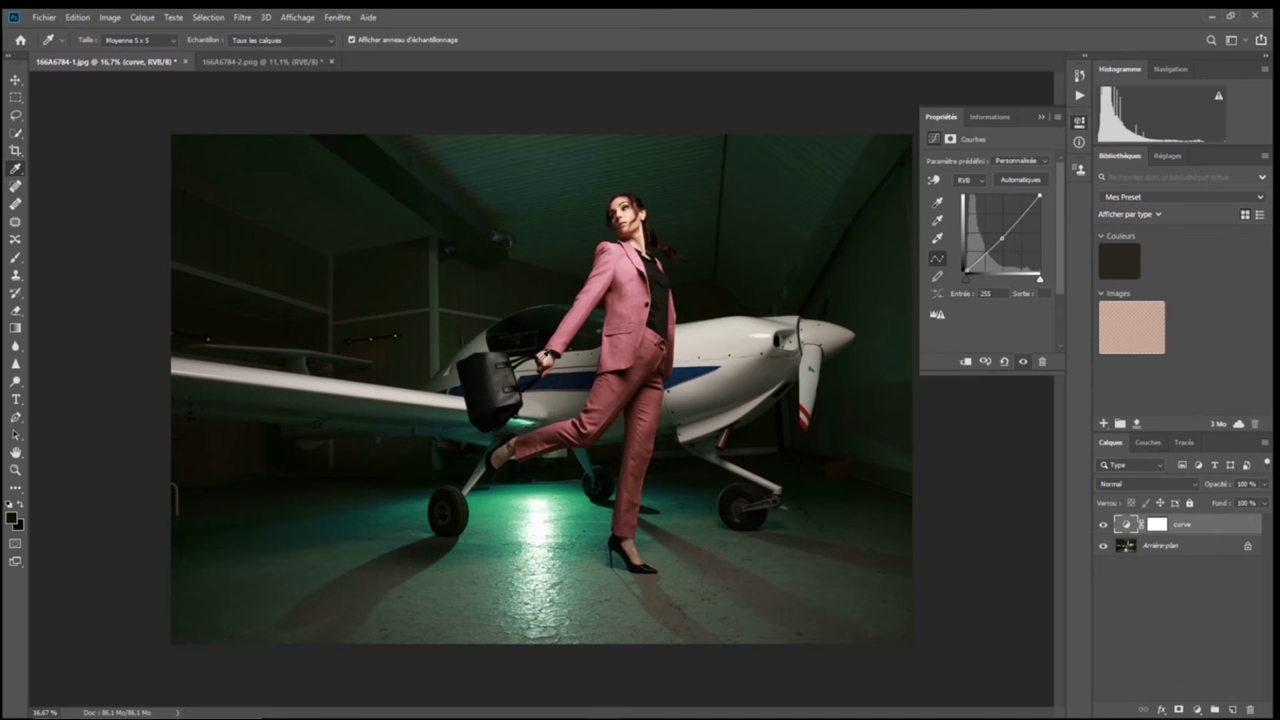
click(1057, 117)
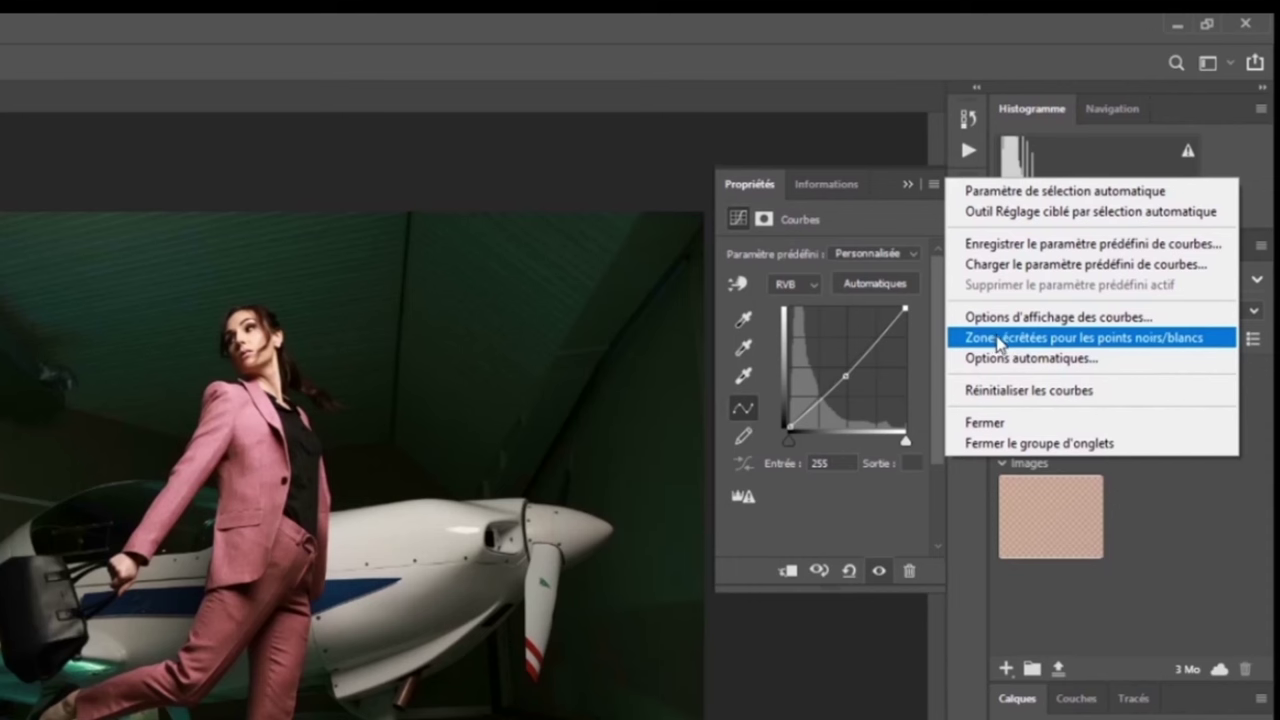
Enable Show Clipping for Black/White Points and test it, keeping black at 0 and white at 255
click(998, 340)
drag(786, 436, 798, 441)
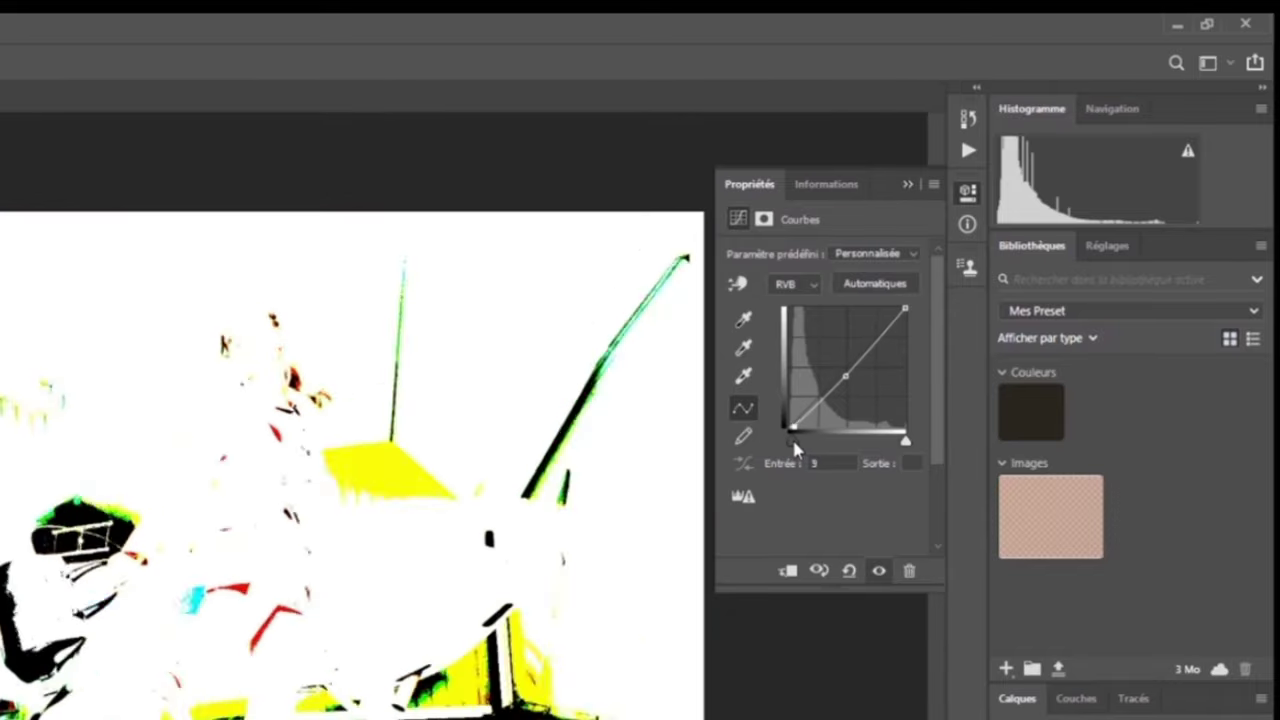
drag(796, 436, 786, 434)
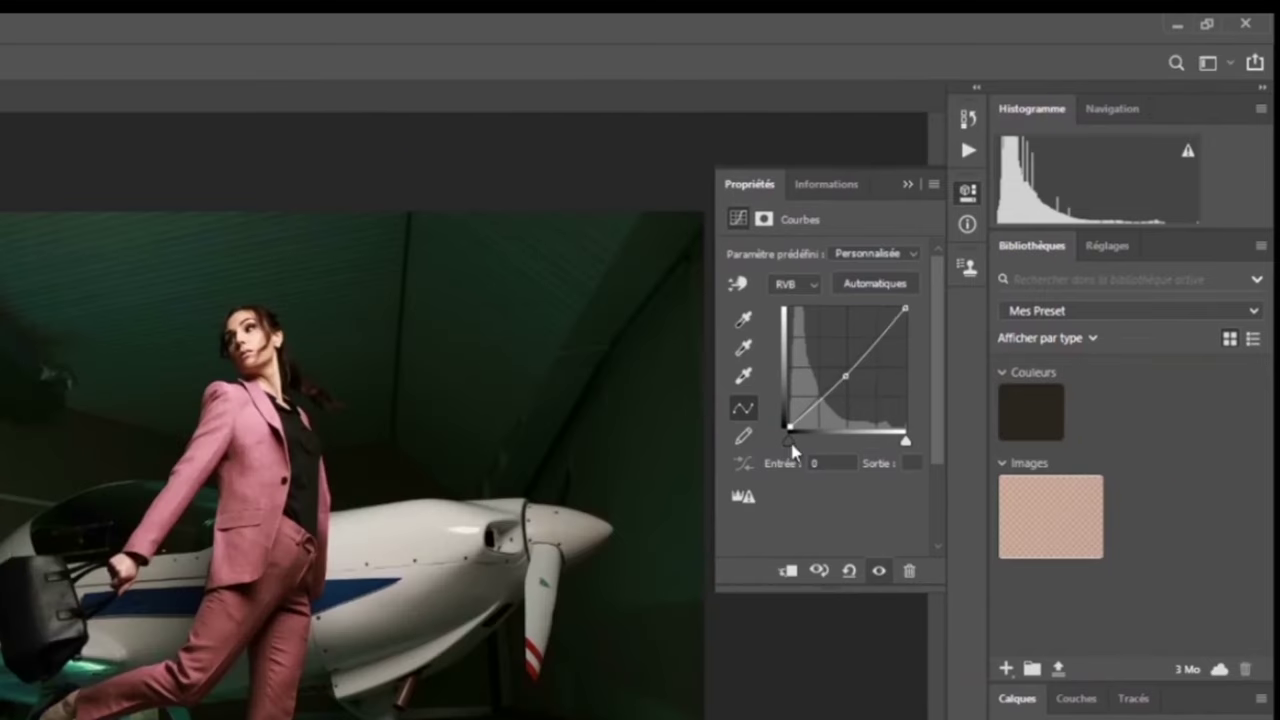
drag(788, 437, 788, 437)
drag(909, 448, 906, 447)
Turn off Show Clipping for Black/White Points and try the black slider without the clipping preview
click(912, 183)
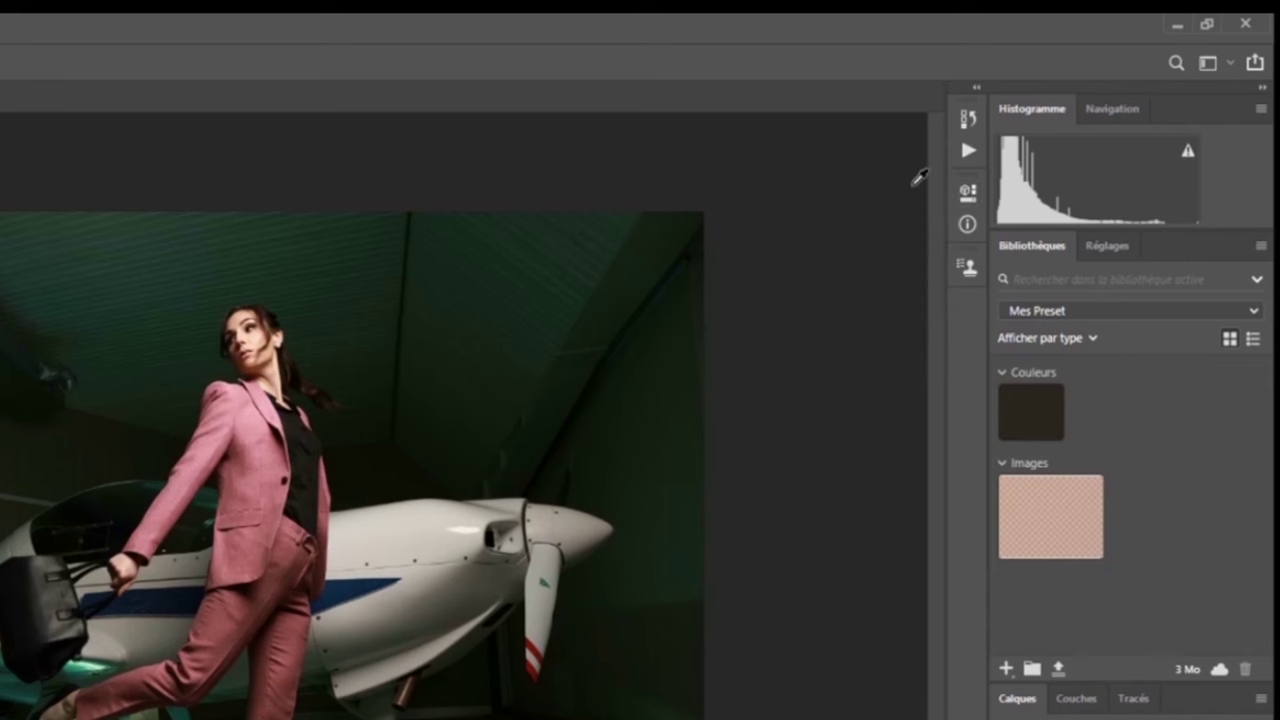
click(967, 192)
click(933, 185)
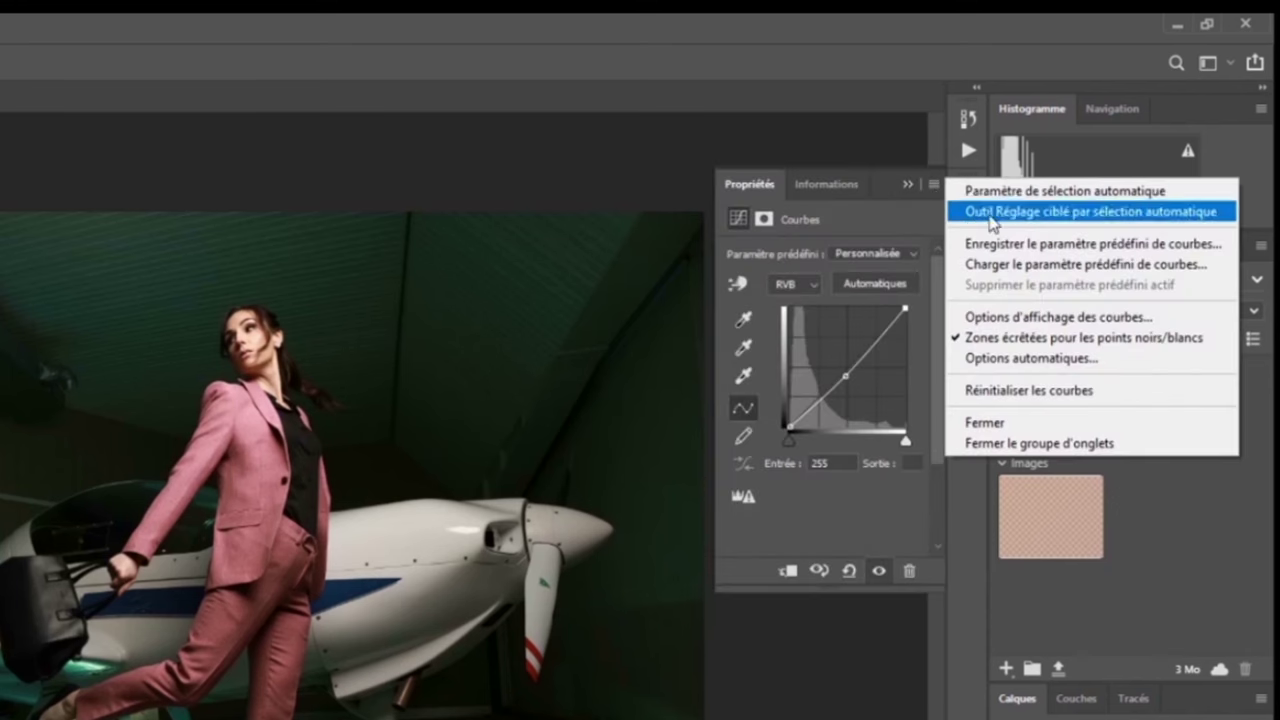
click(978, 340)
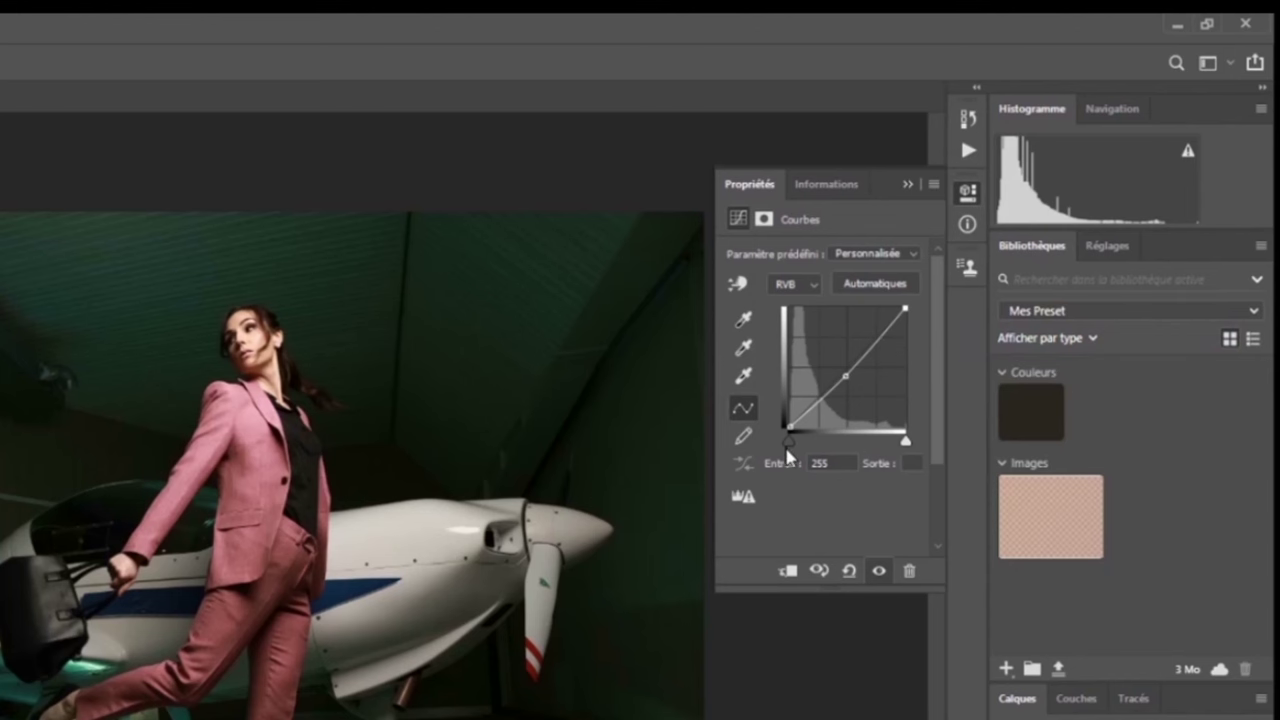
drag(789, 445, 771, 453)
mouse_move(788, 446)
mouse_down()
mouse_move(810, 448)
mouse_move(789, 445)
mouse_up()
click(933, 185)
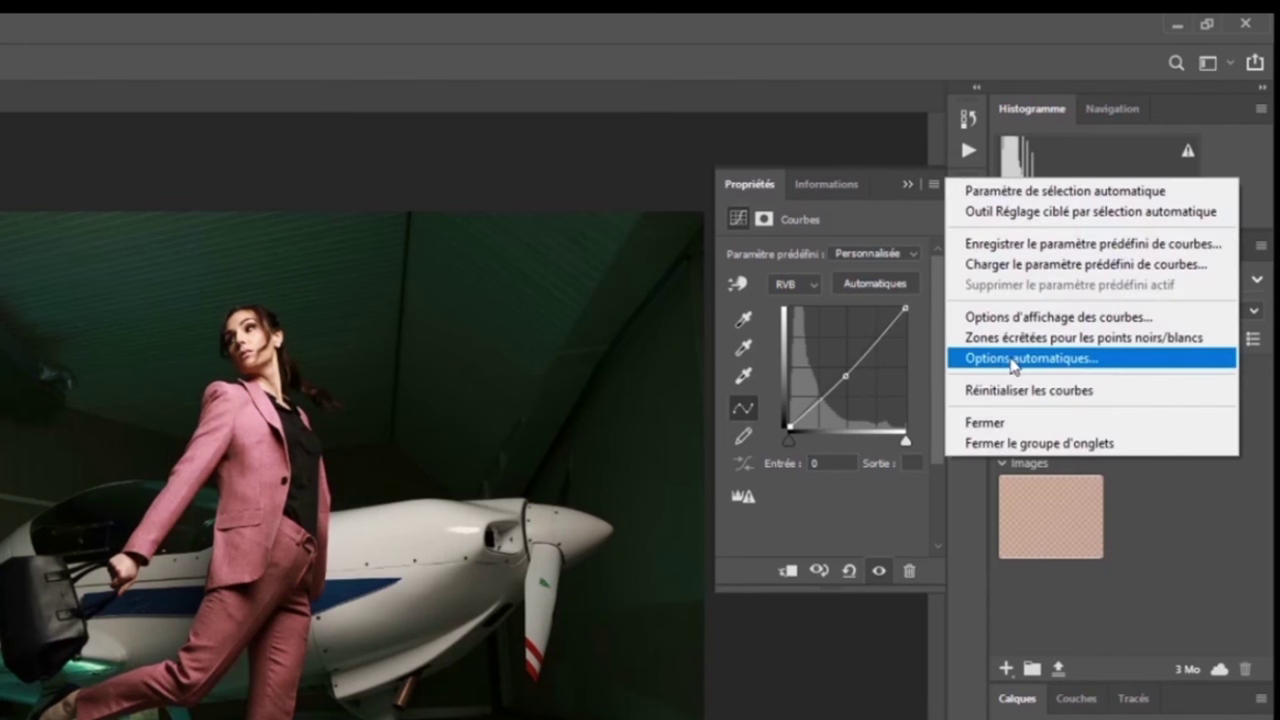
click(901, 216)
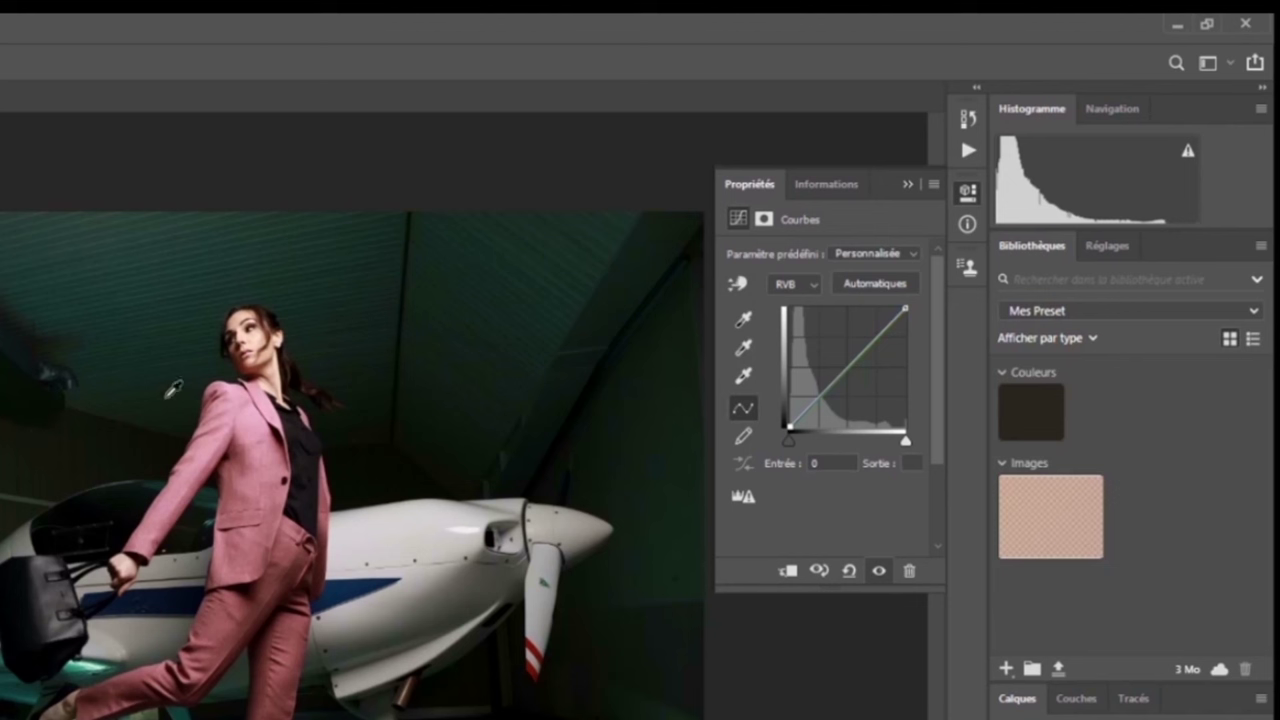
Compare the Options automatiques algorithms and confirm with Enhance Brightness and Contrast
click(849, 571)
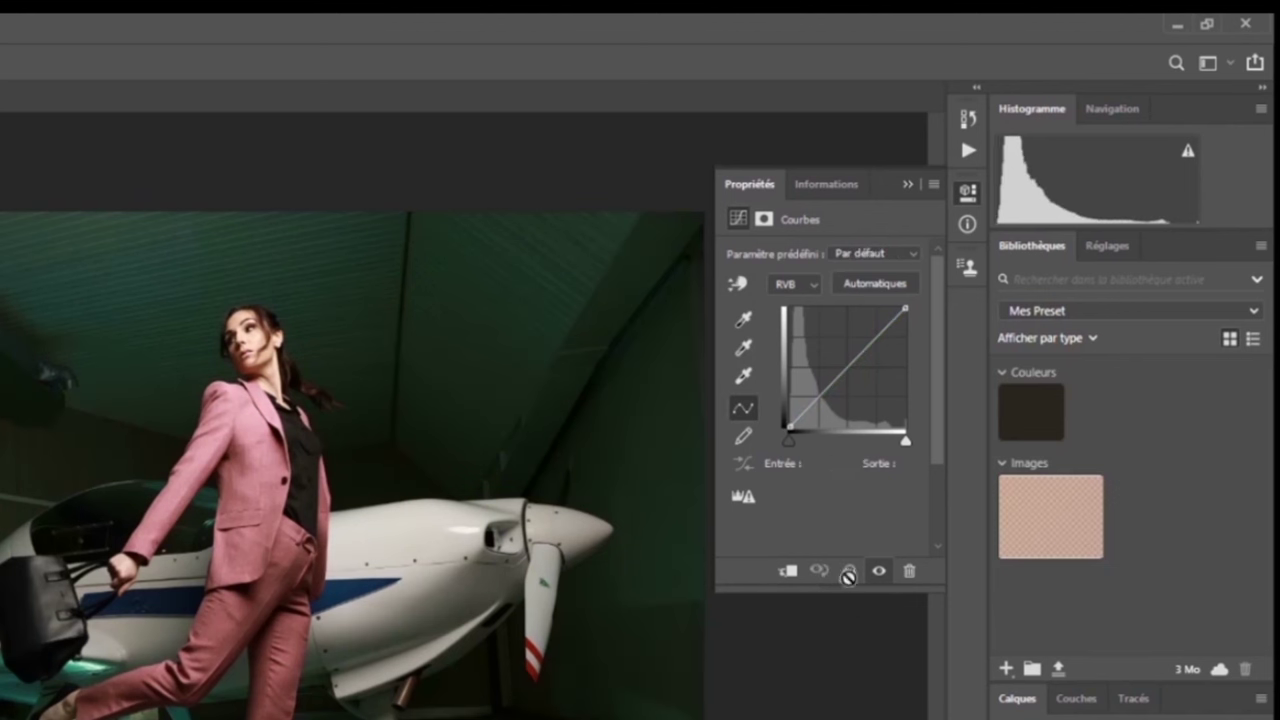
click(933, 185)
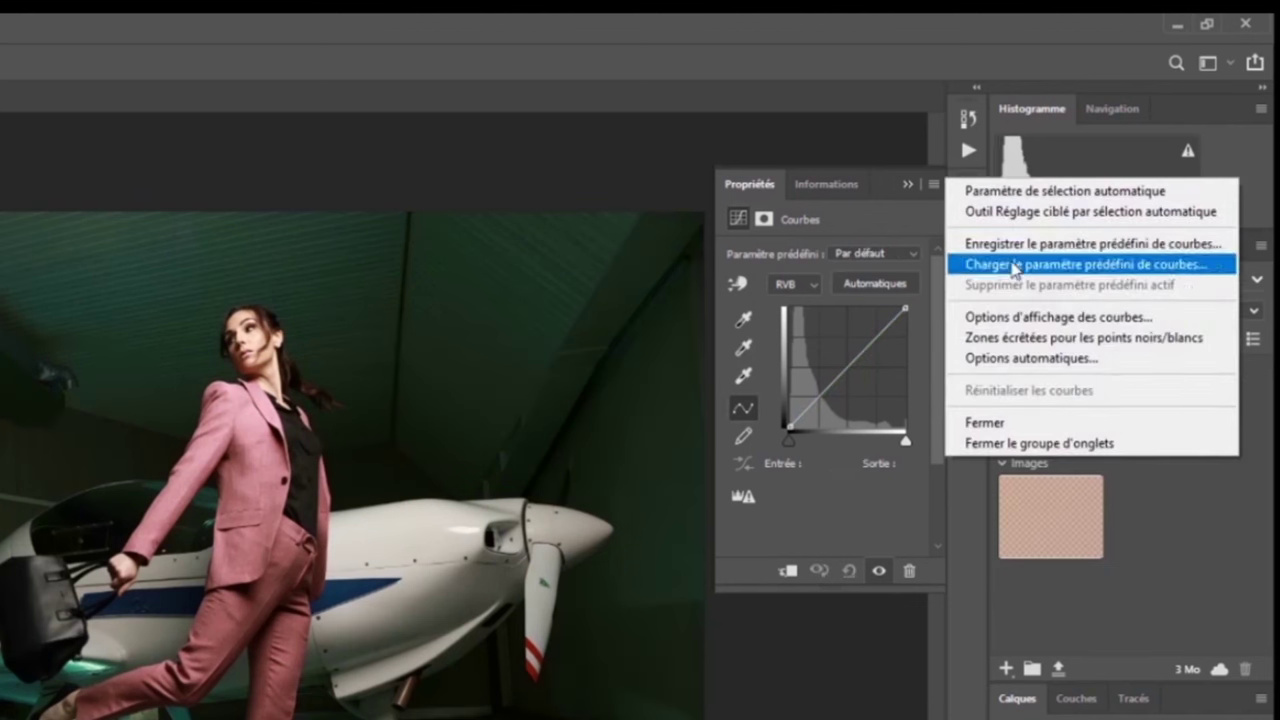
click(1020, 360)
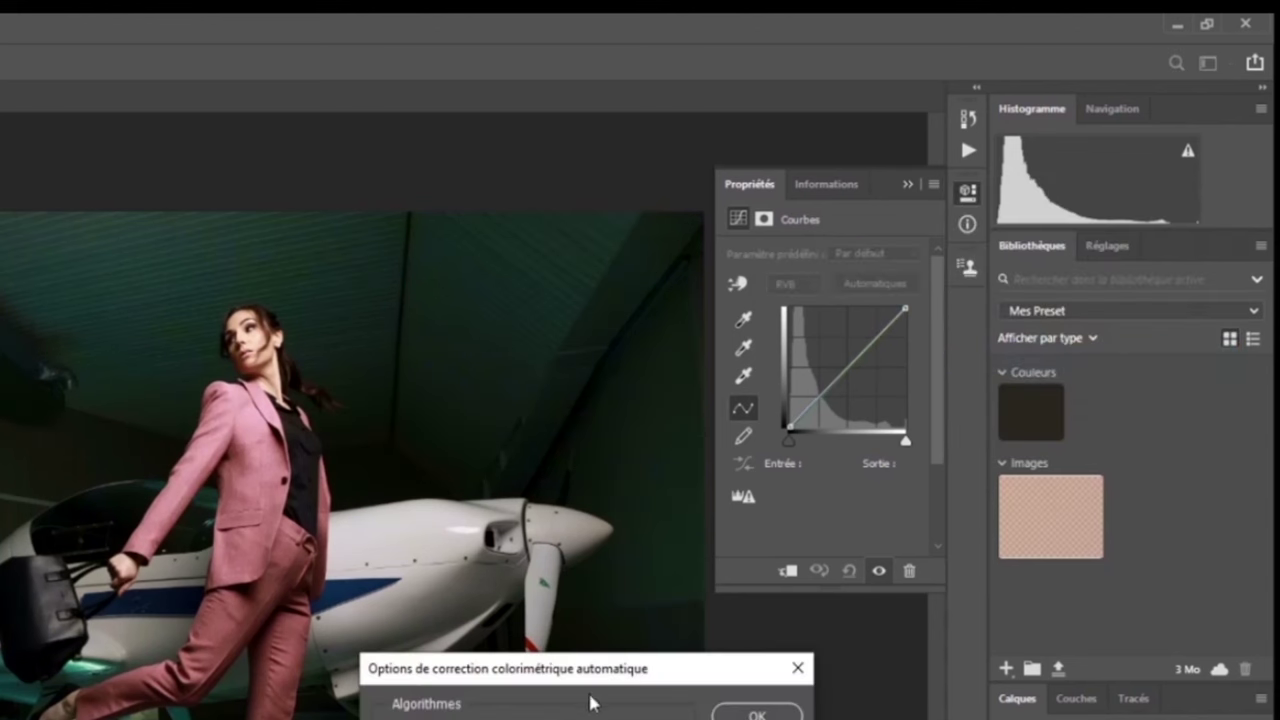
drag(902, 422, 940, 268)
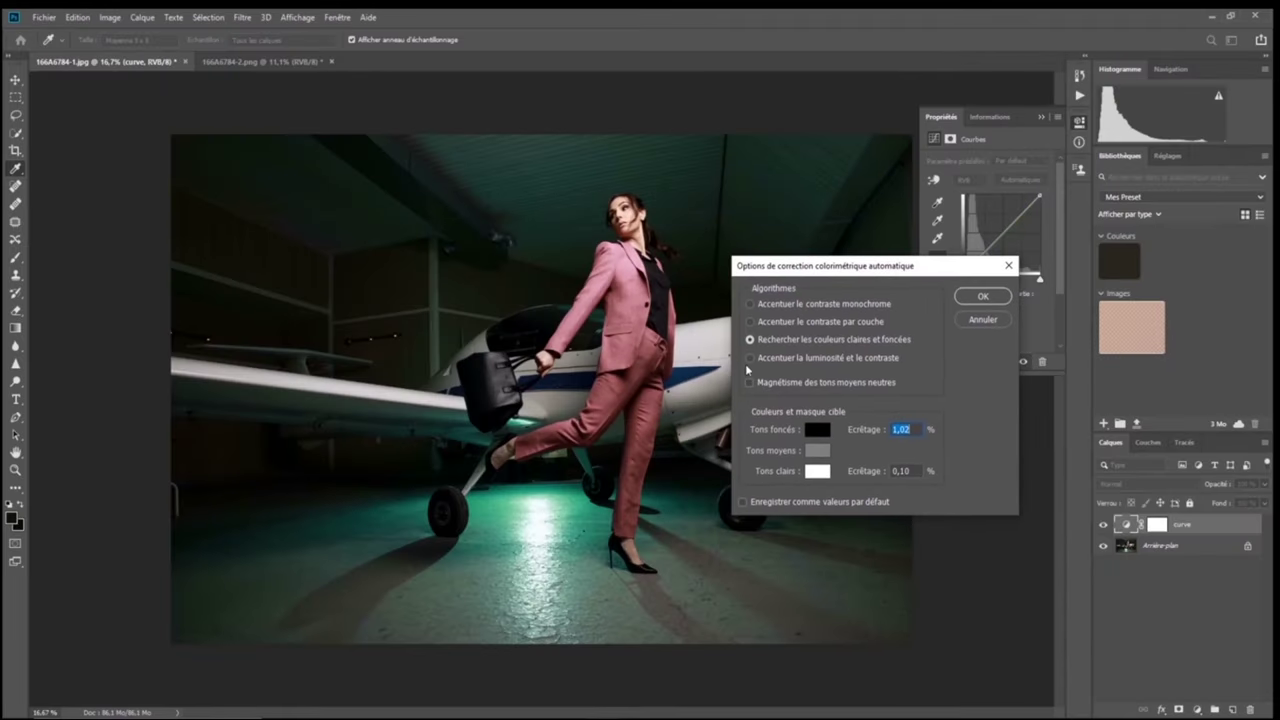
click(750, 358)
click(750, 339)
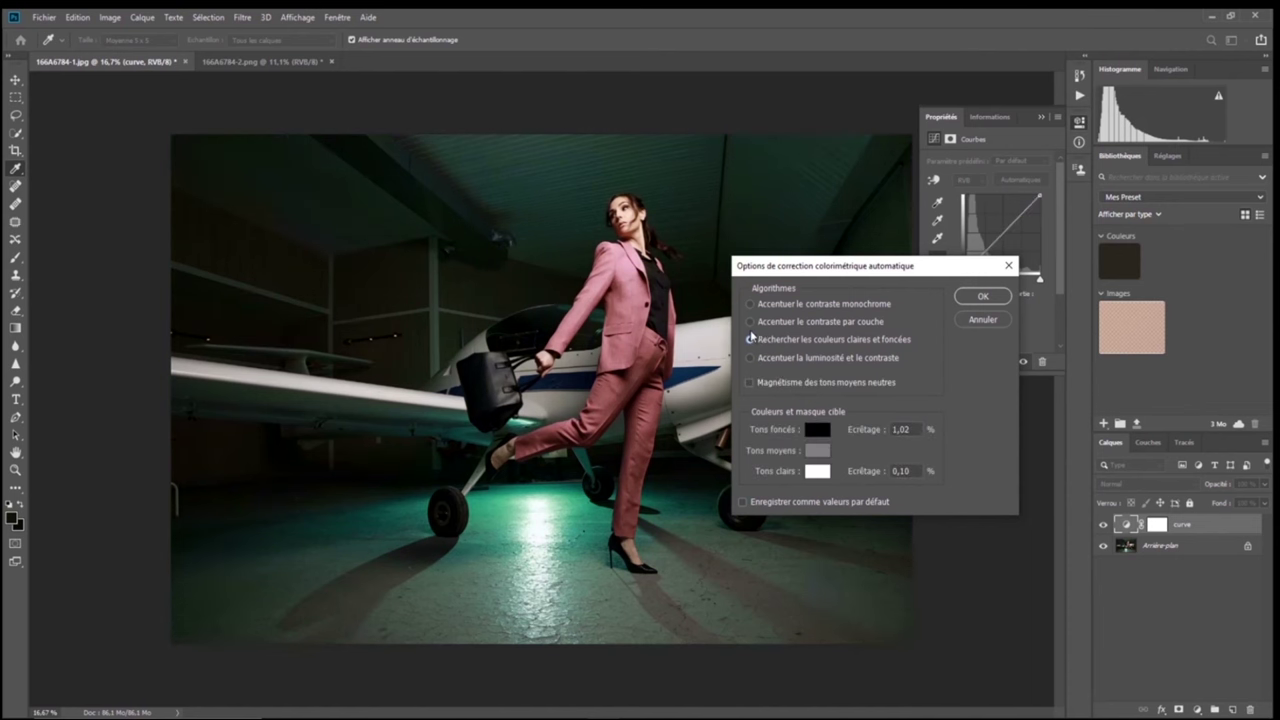
click(750, 304)
click(750, 339)
click(751, 358)
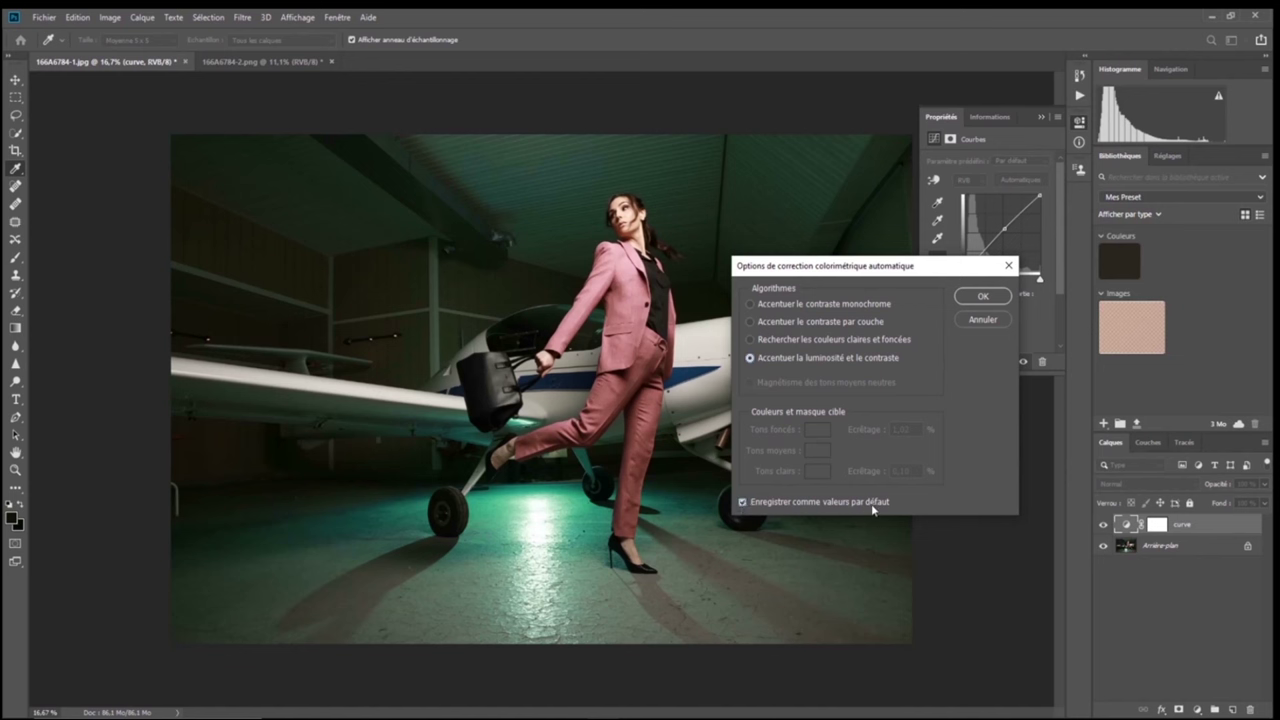
click(983, 297)
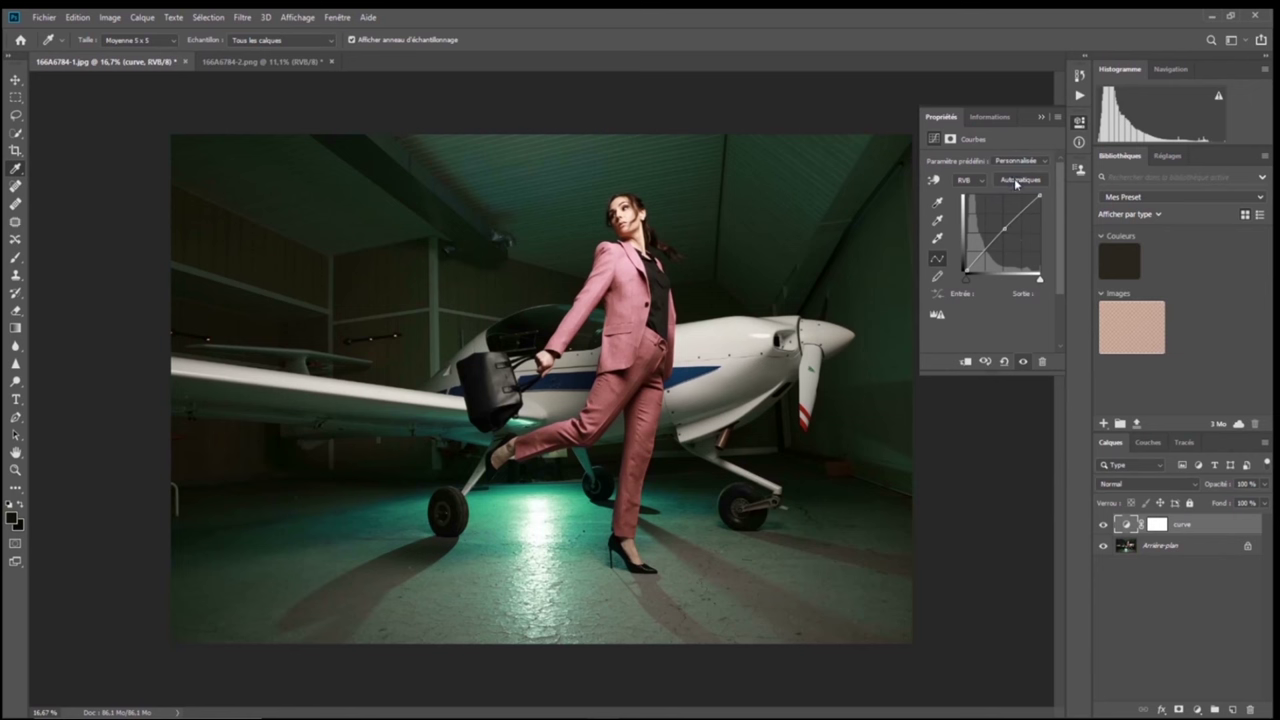
Reset, apply Automatiques, then save Find Dark & Light Colors as the auto-correction default
click(1004, 361)
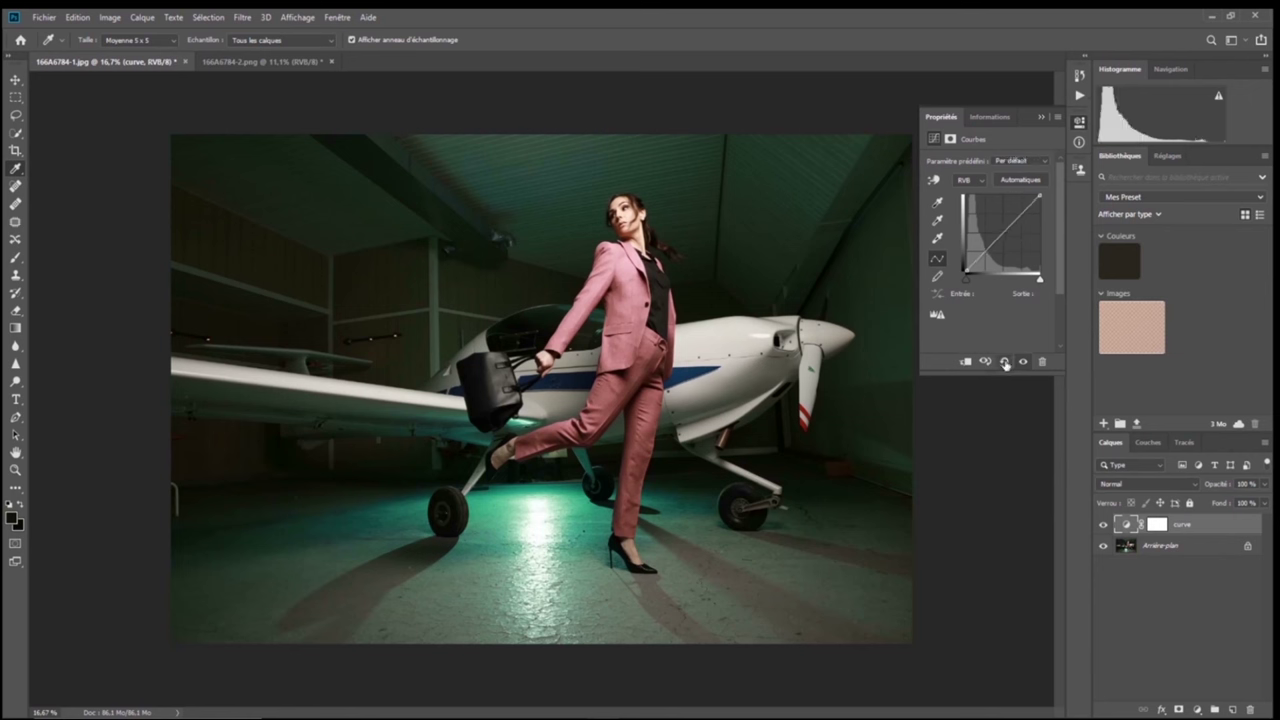
click(1014, 181)
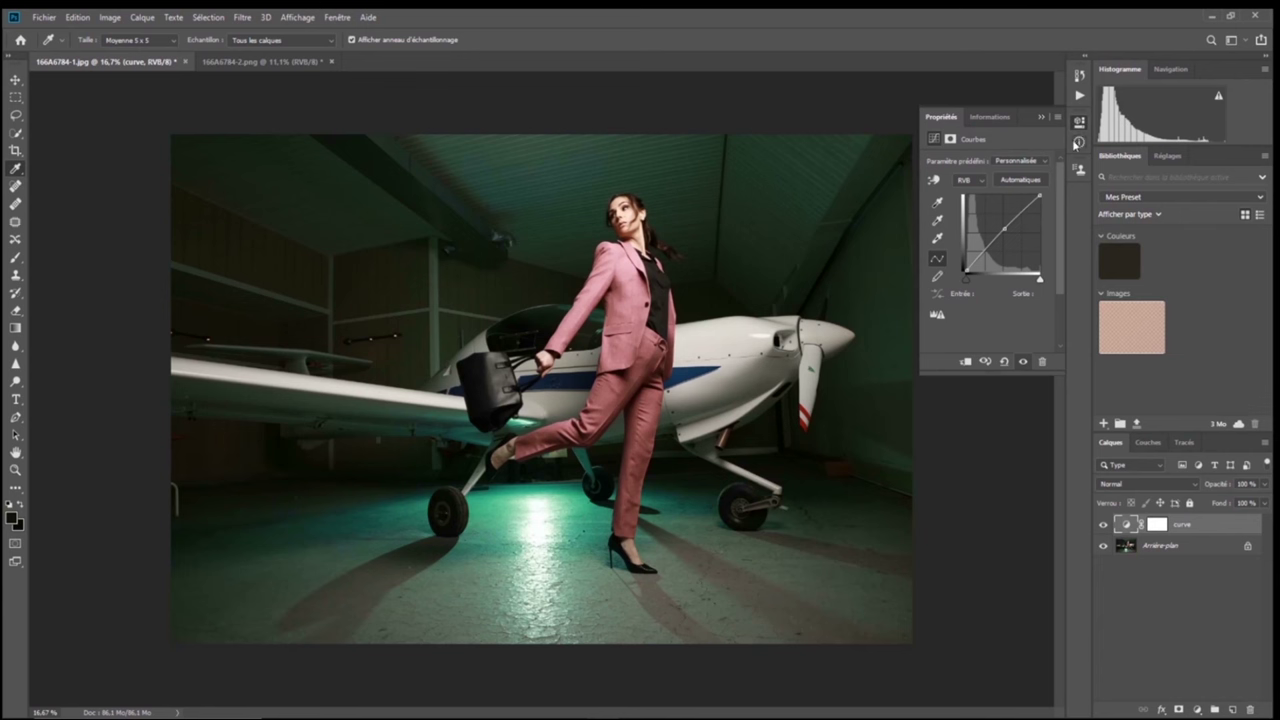
click(1058, 117)
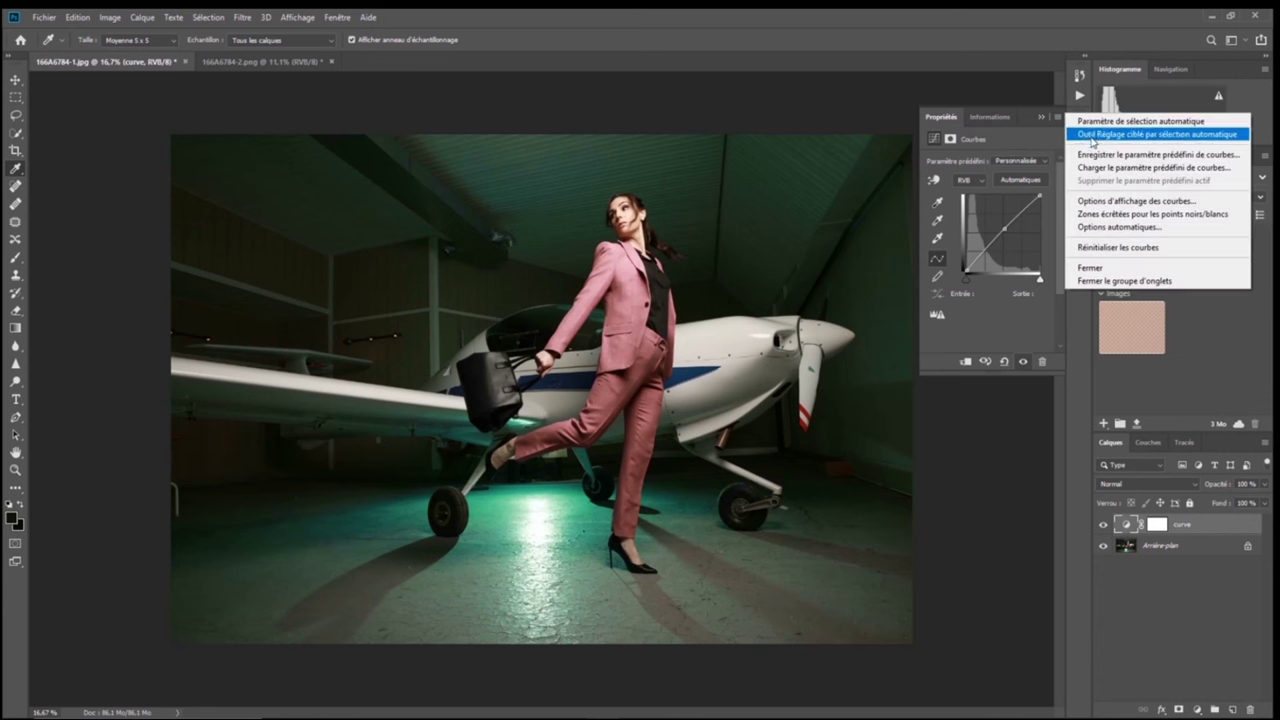
click(1104, 228)
click(761, 344)
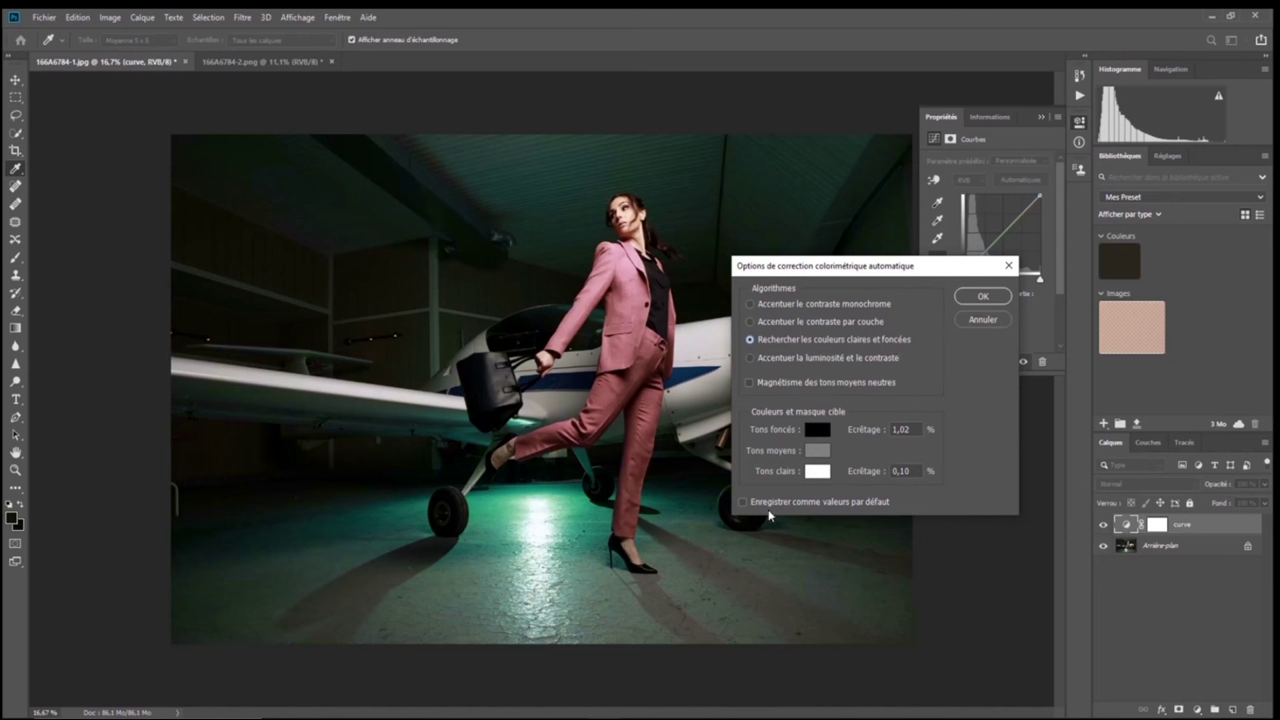
click(982, 297)
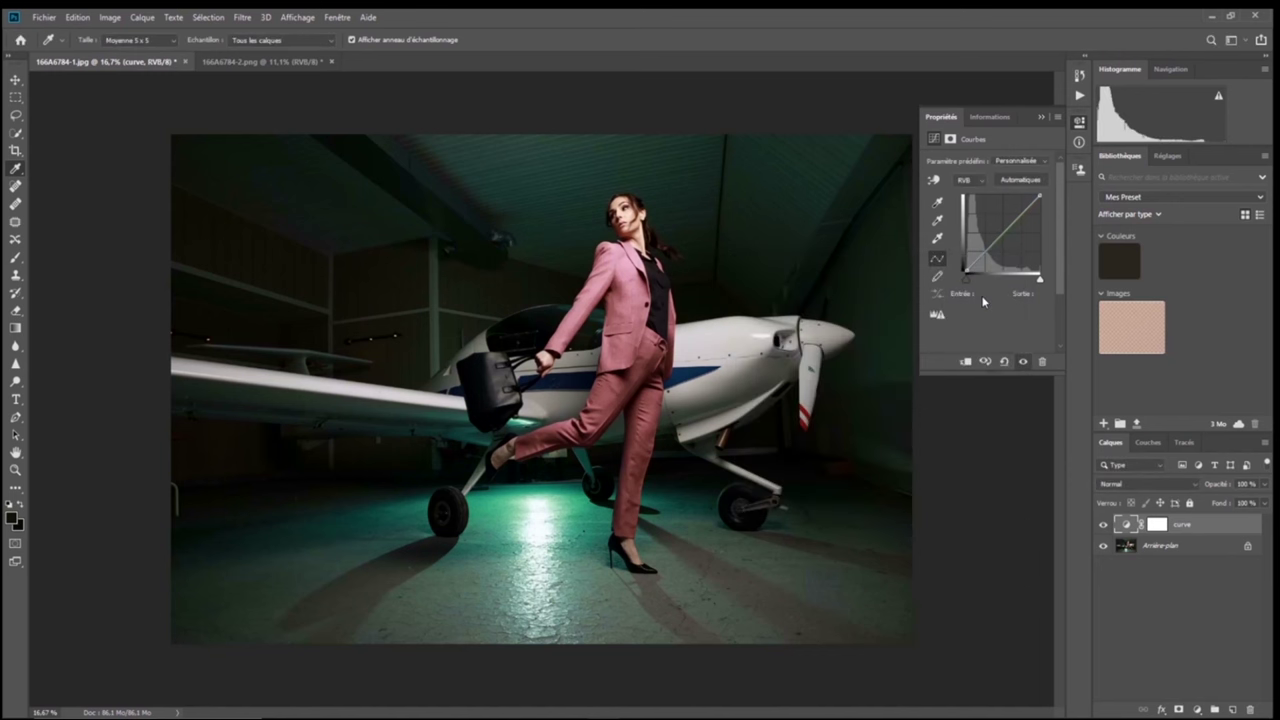
Reset the curve to a straight line and apply Automatiques again
click(1003, 362)
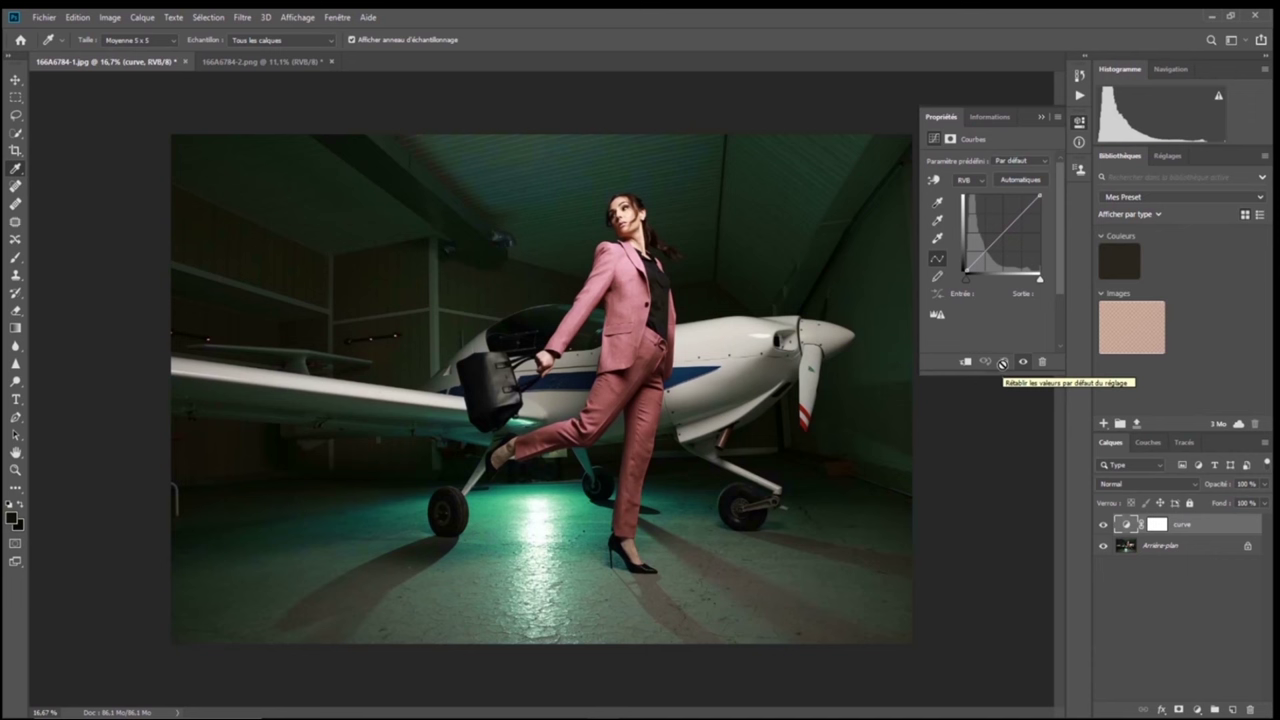
click(1021, 180)
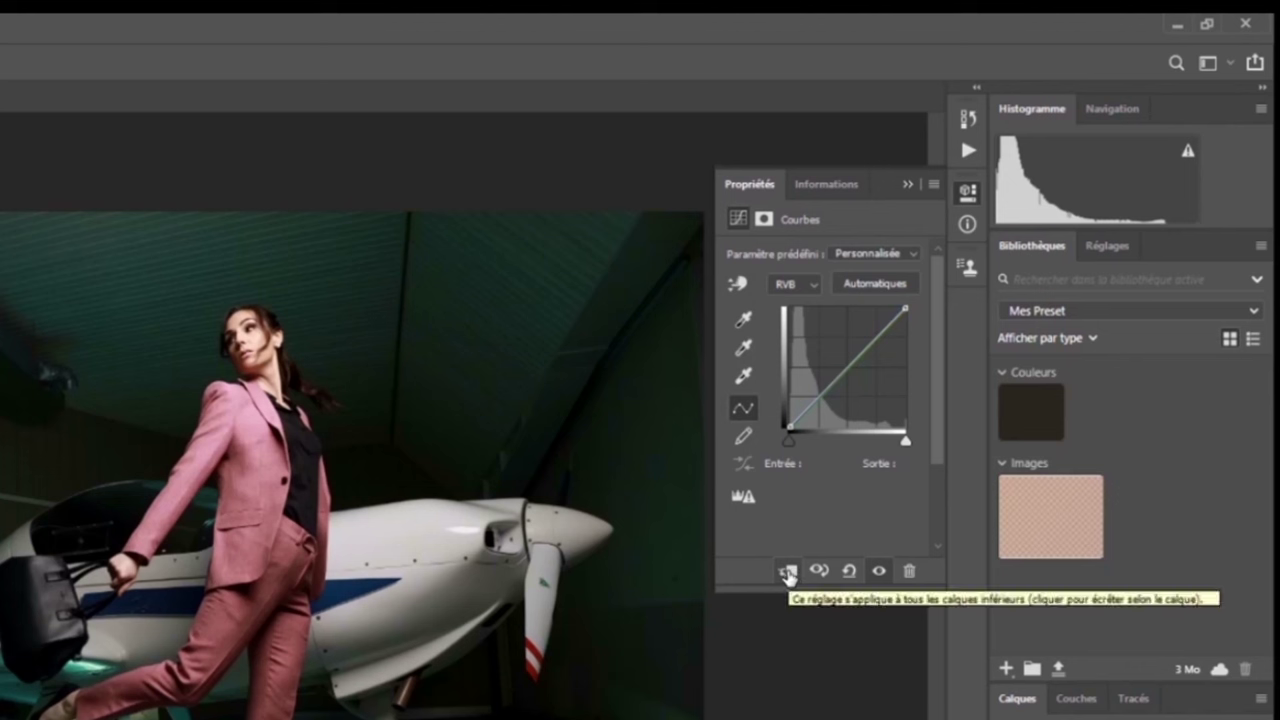
Lift the midtones from Input 100 to Output 132 and toggle clipping the curve layer to Arrière-plan
click(787, 576)
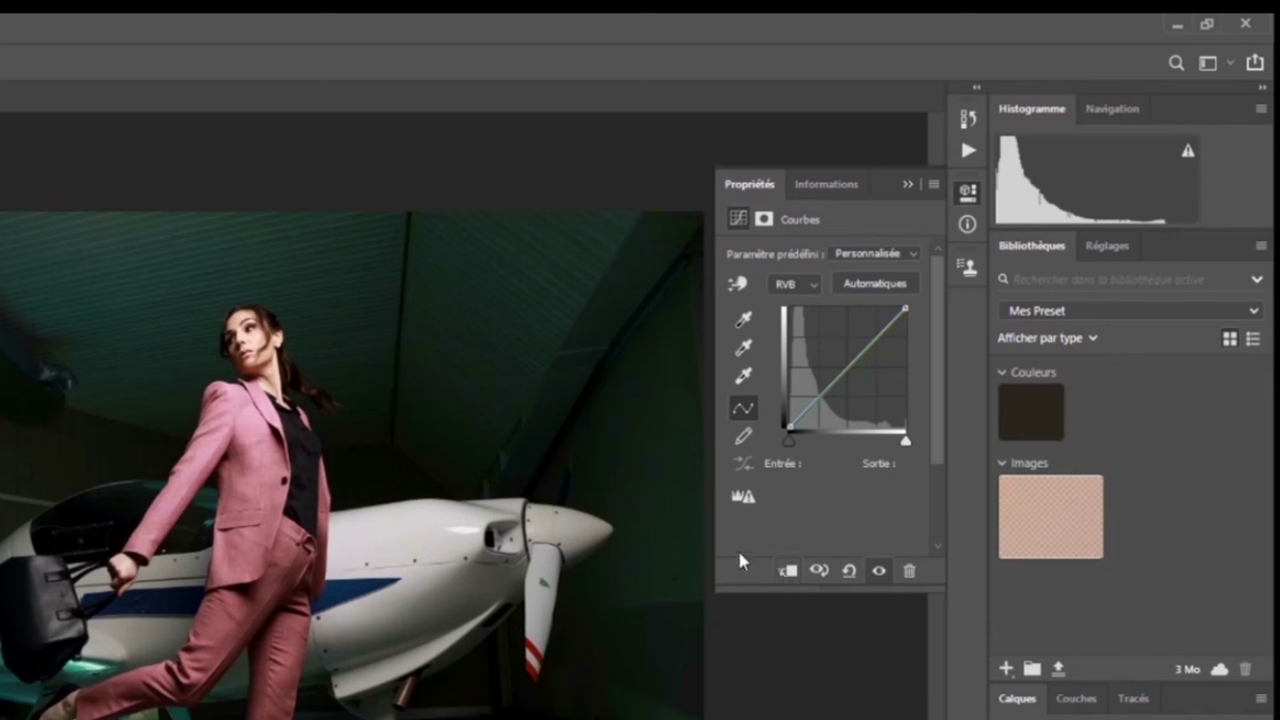
drag(843, 372, 831, 356)
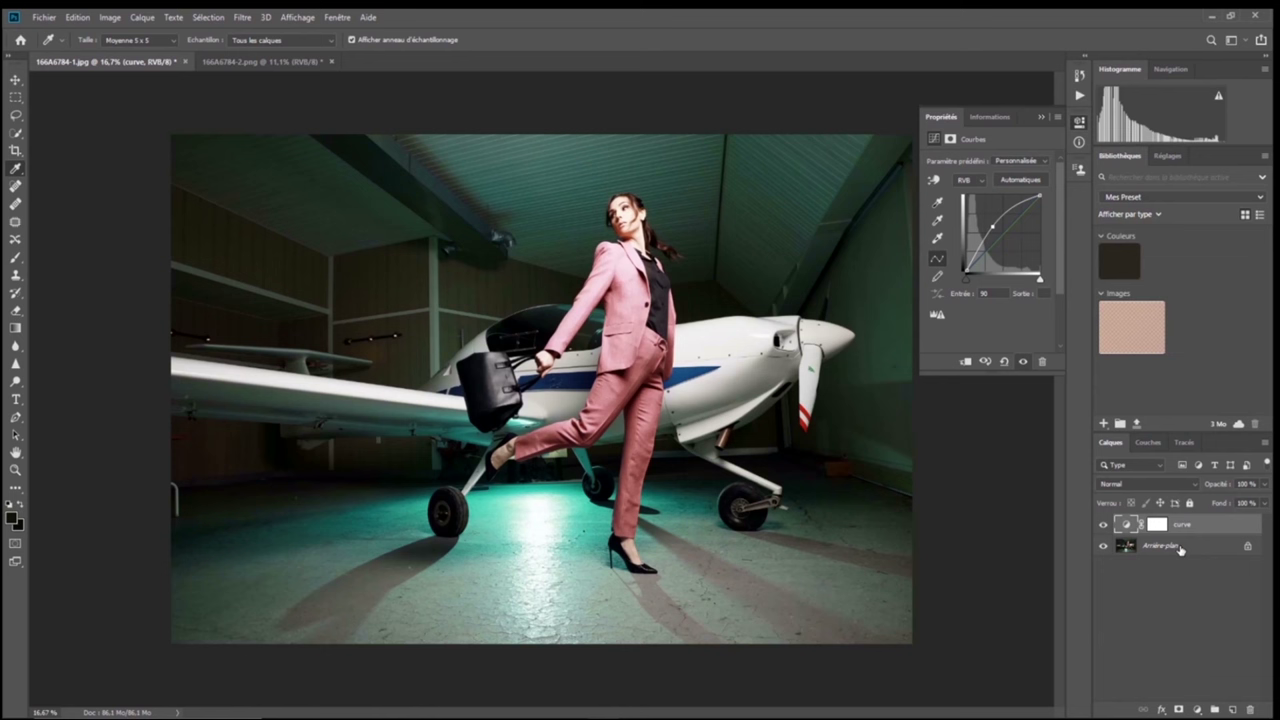
click(1180, 548)
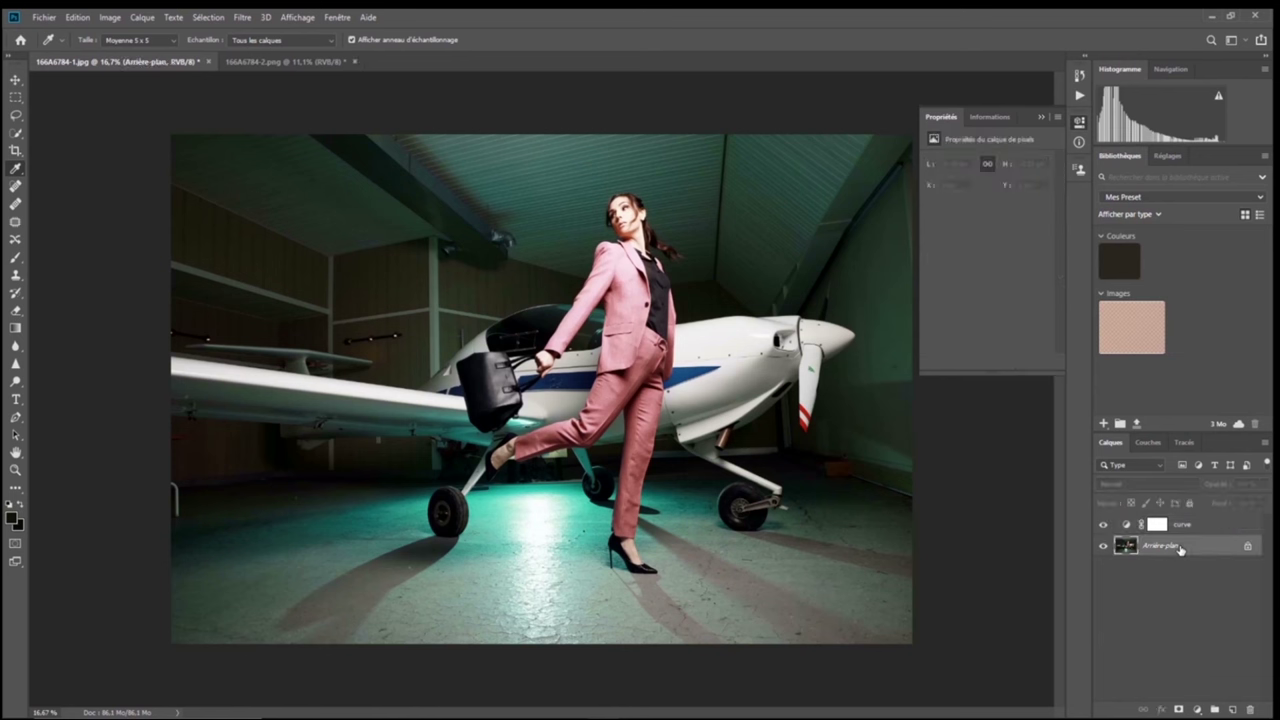
click(1183, 526)
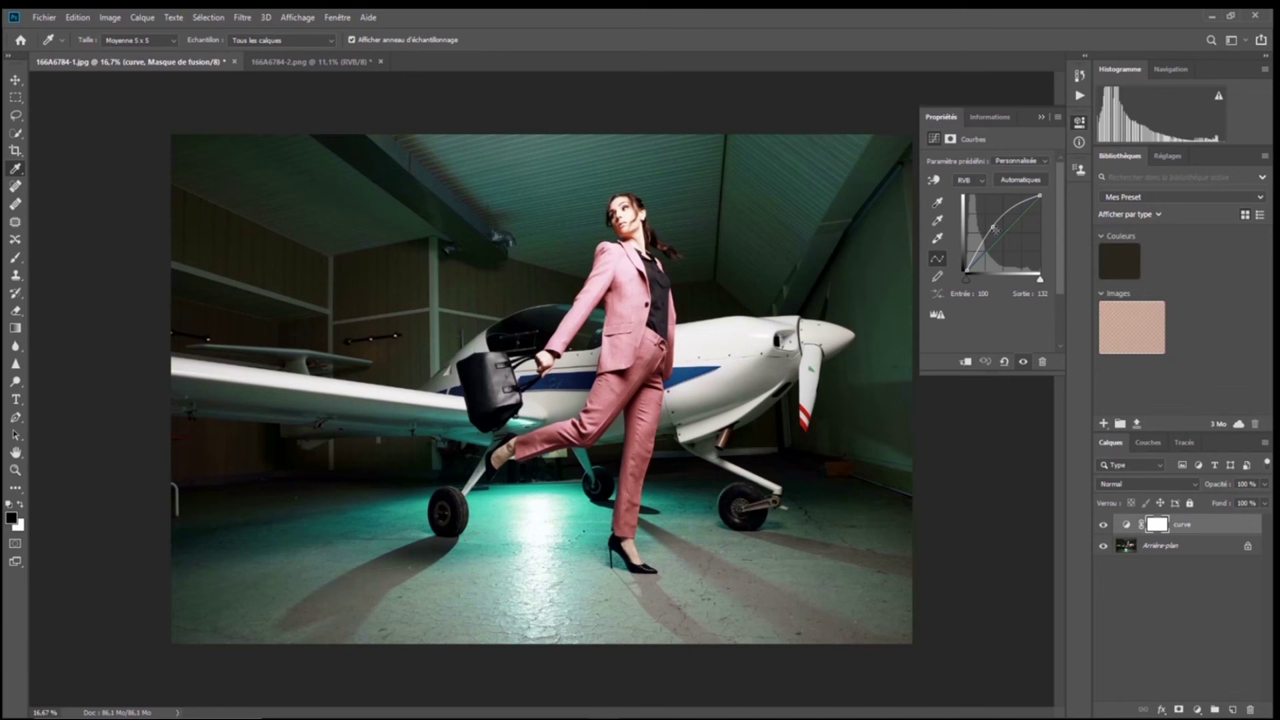
click(965, 363)
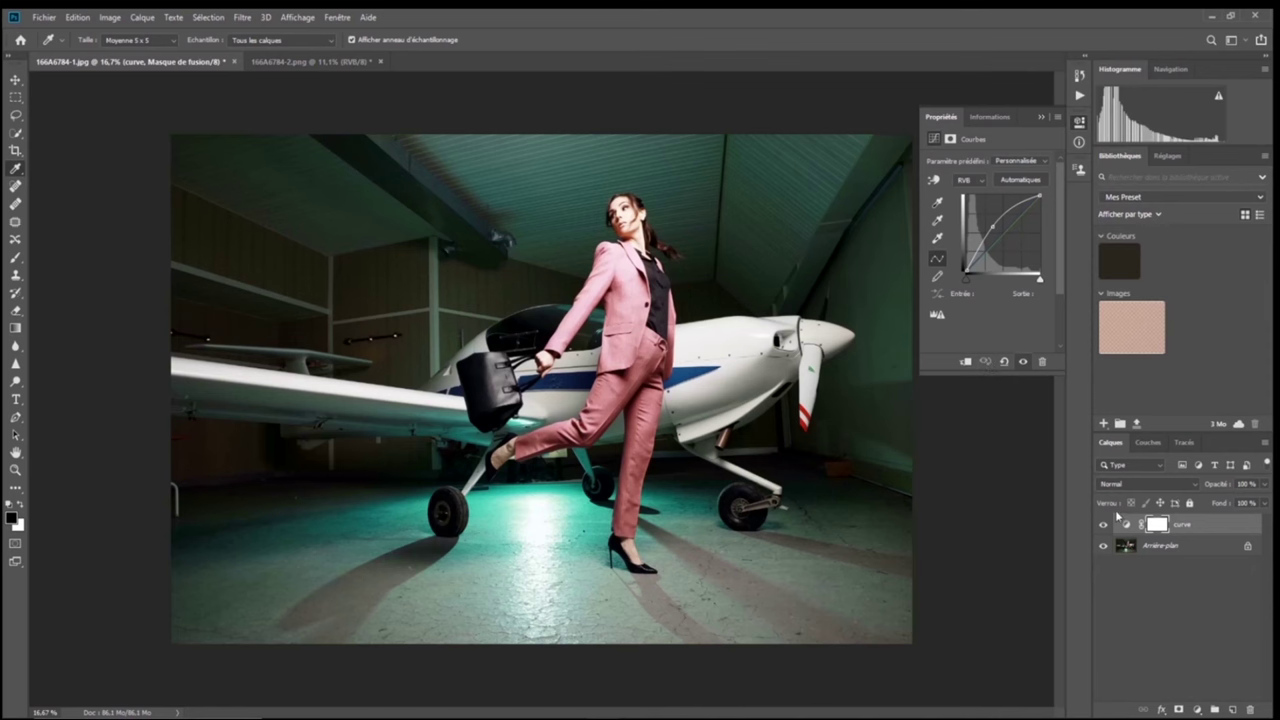
Reset the curve and pull it steeply upward to strongly brighten the hangar photo
click(1126, 526)
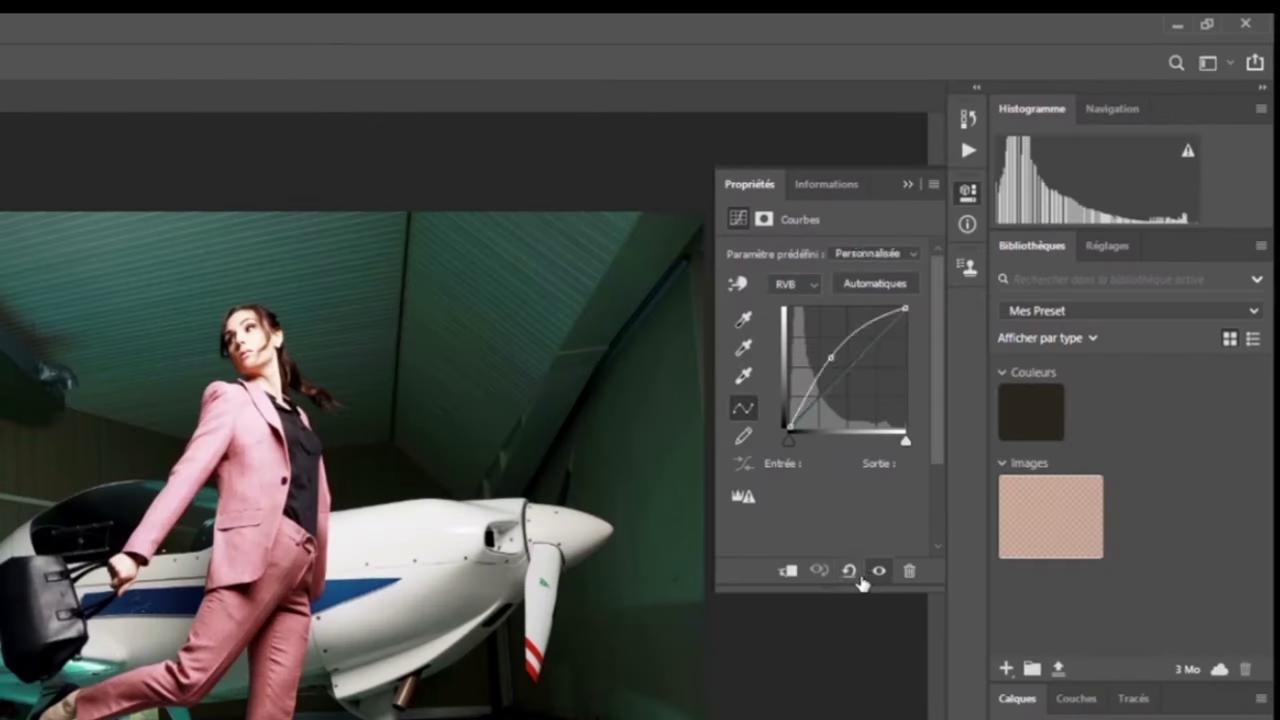
click(1005, 360)
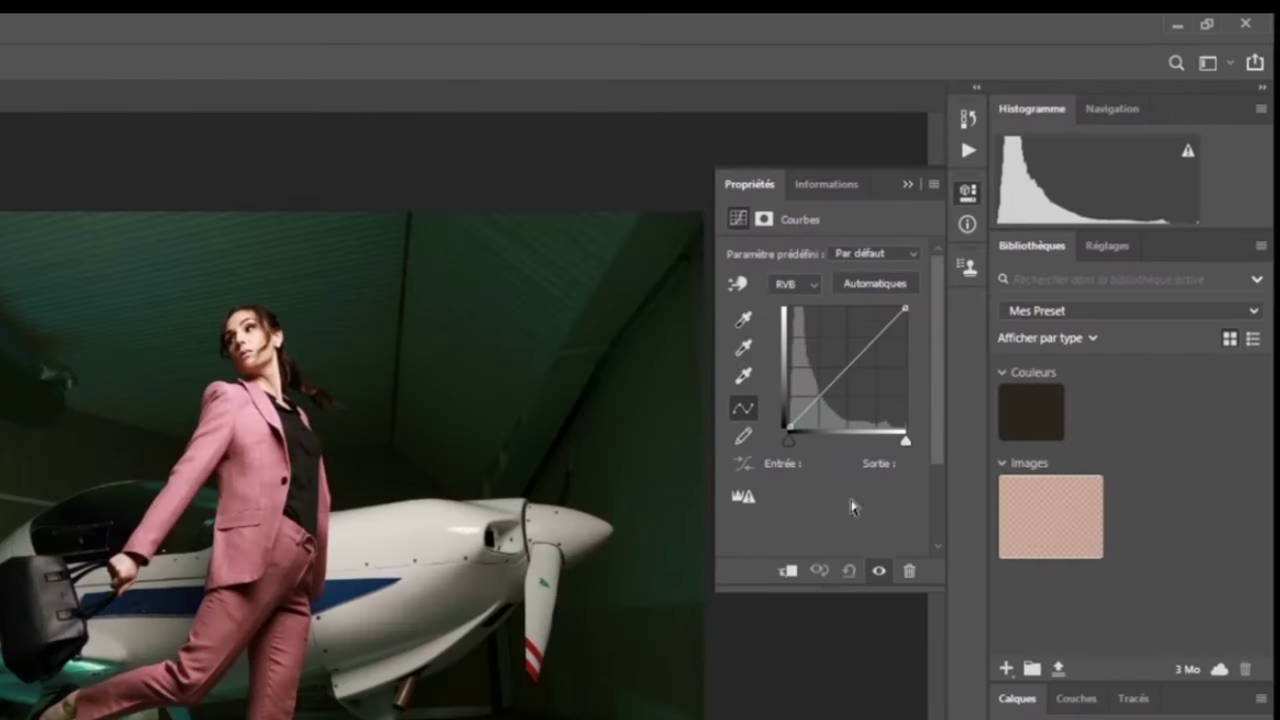
drag(995, 231, 990, 217)
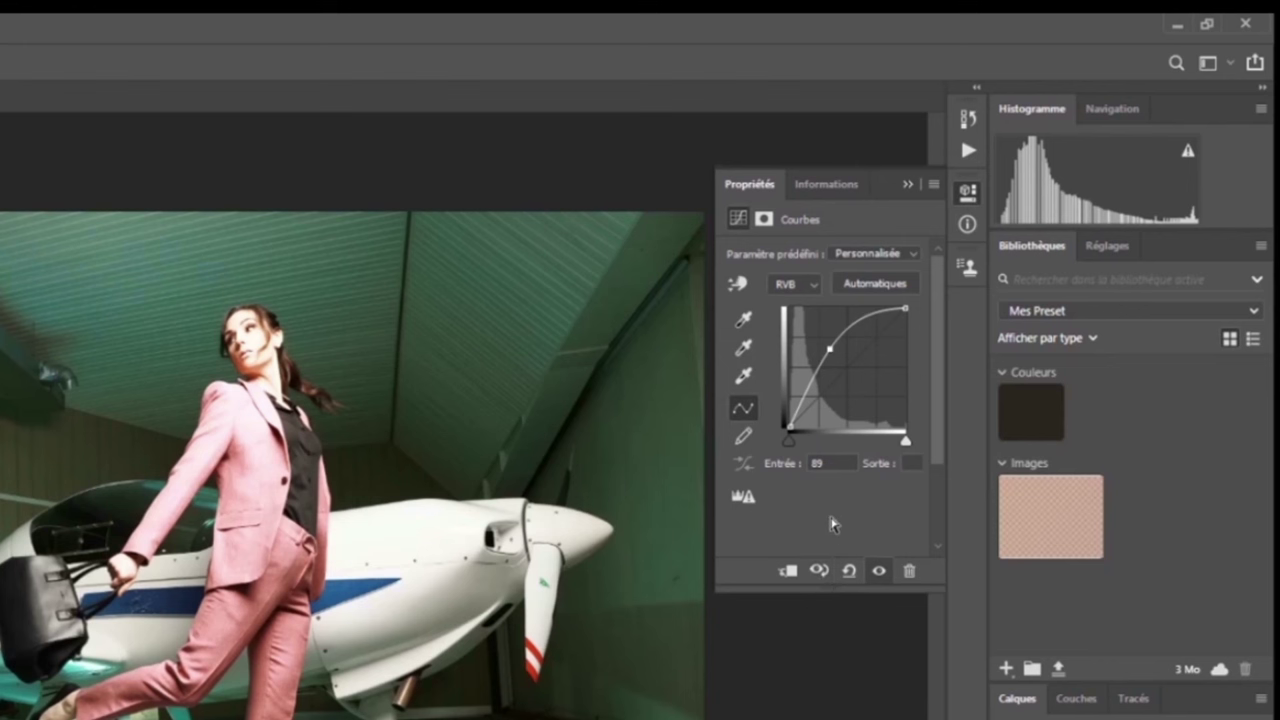
Compare the brightened photo with the original using the previous-state view and the layer visibility
click(819, 571)
click(819, 571)
click(819, 571)
click(819, 571)
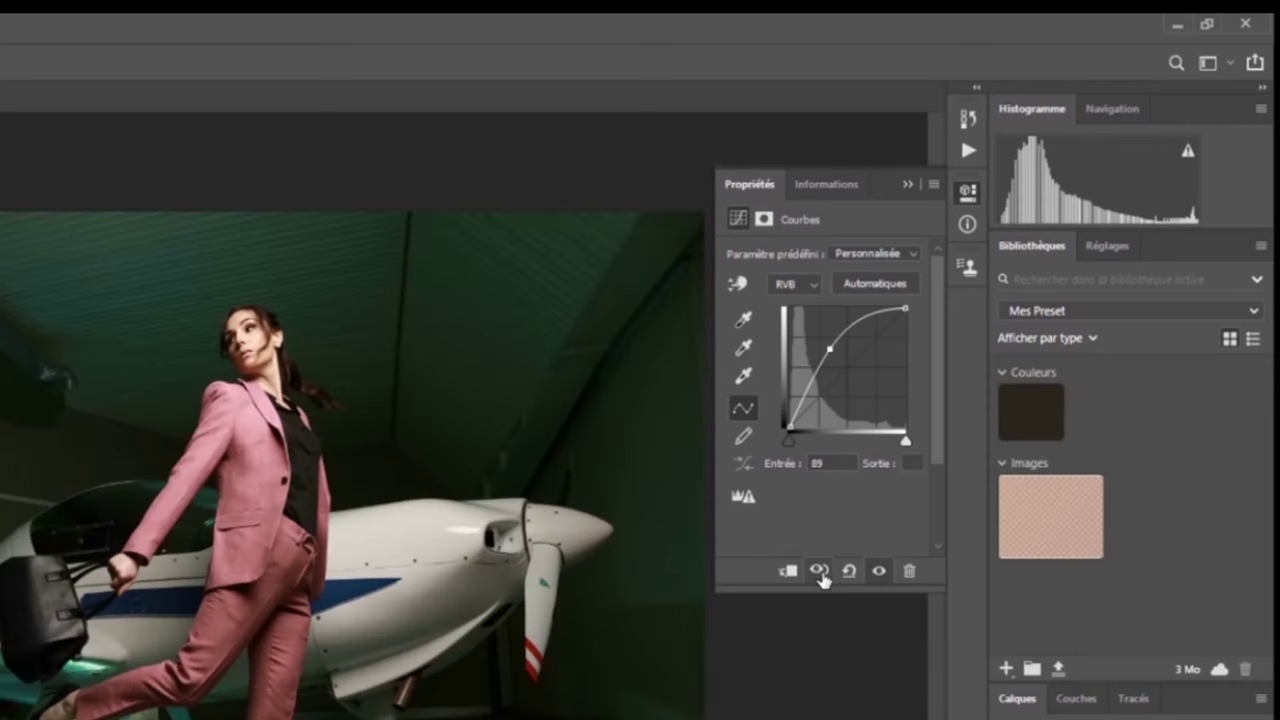
click(821, 576)
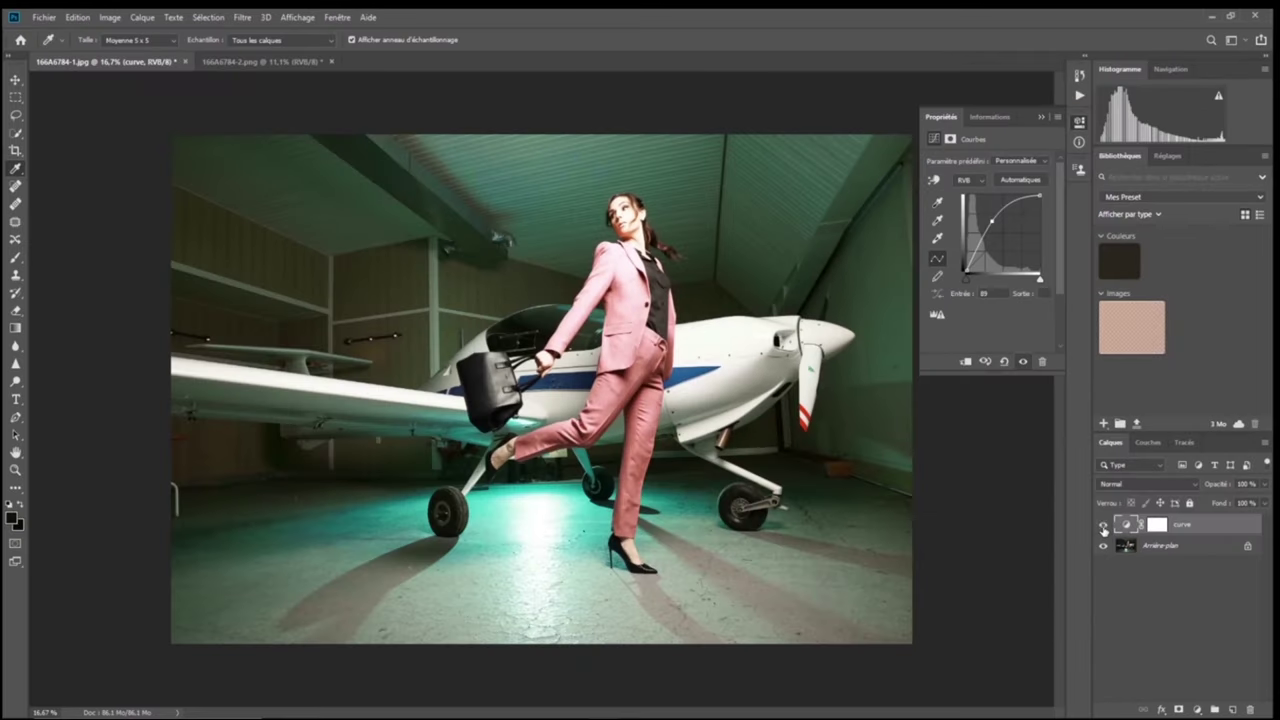
click(1103, 525)
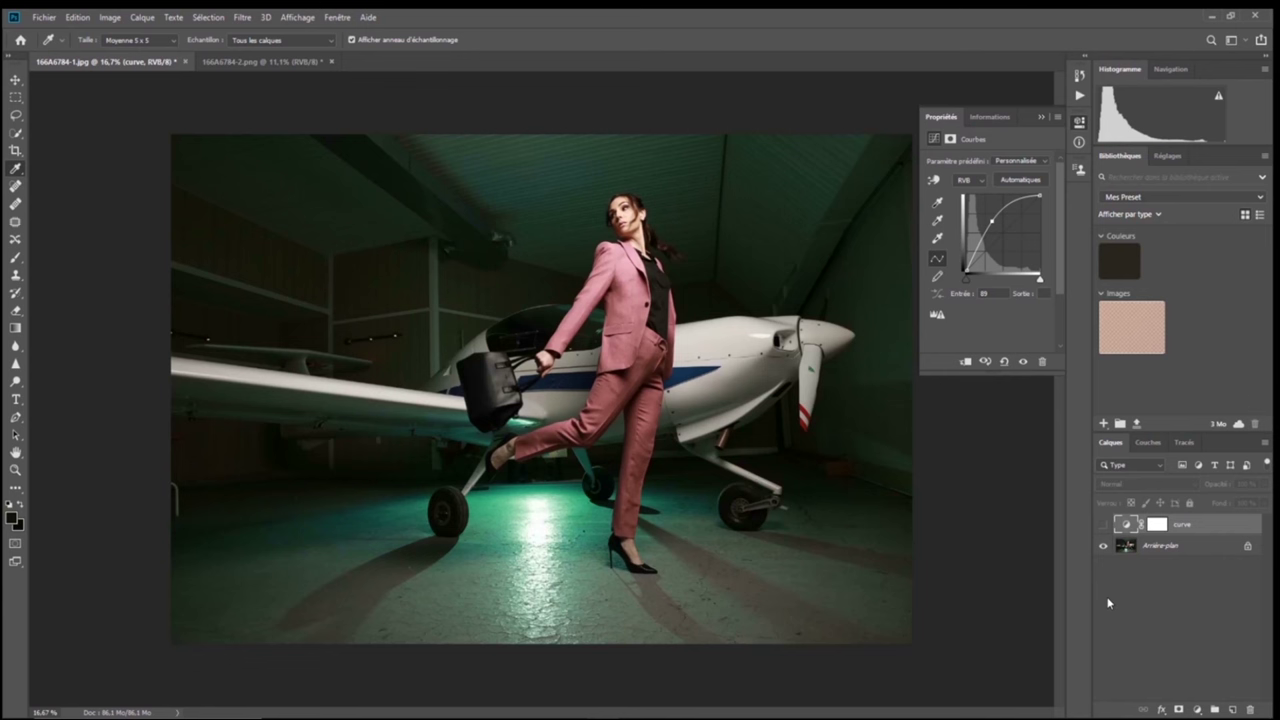
click(1103, 525)
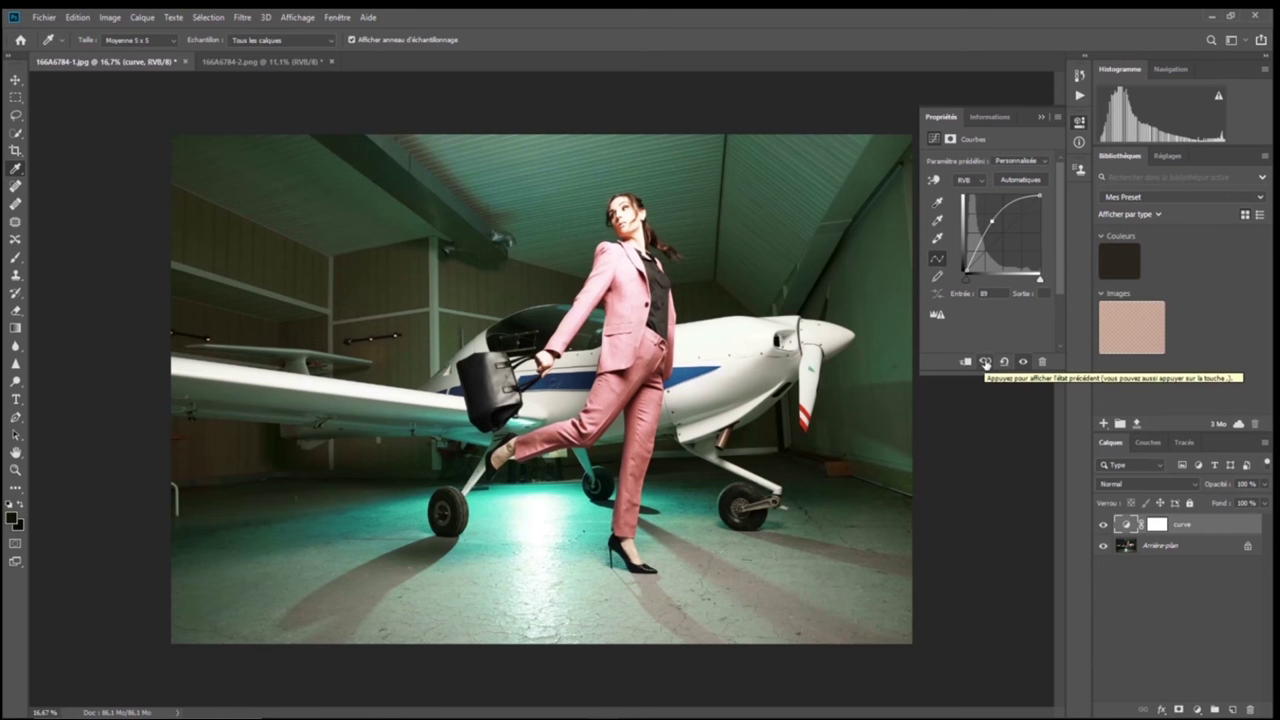
click(985, 363)
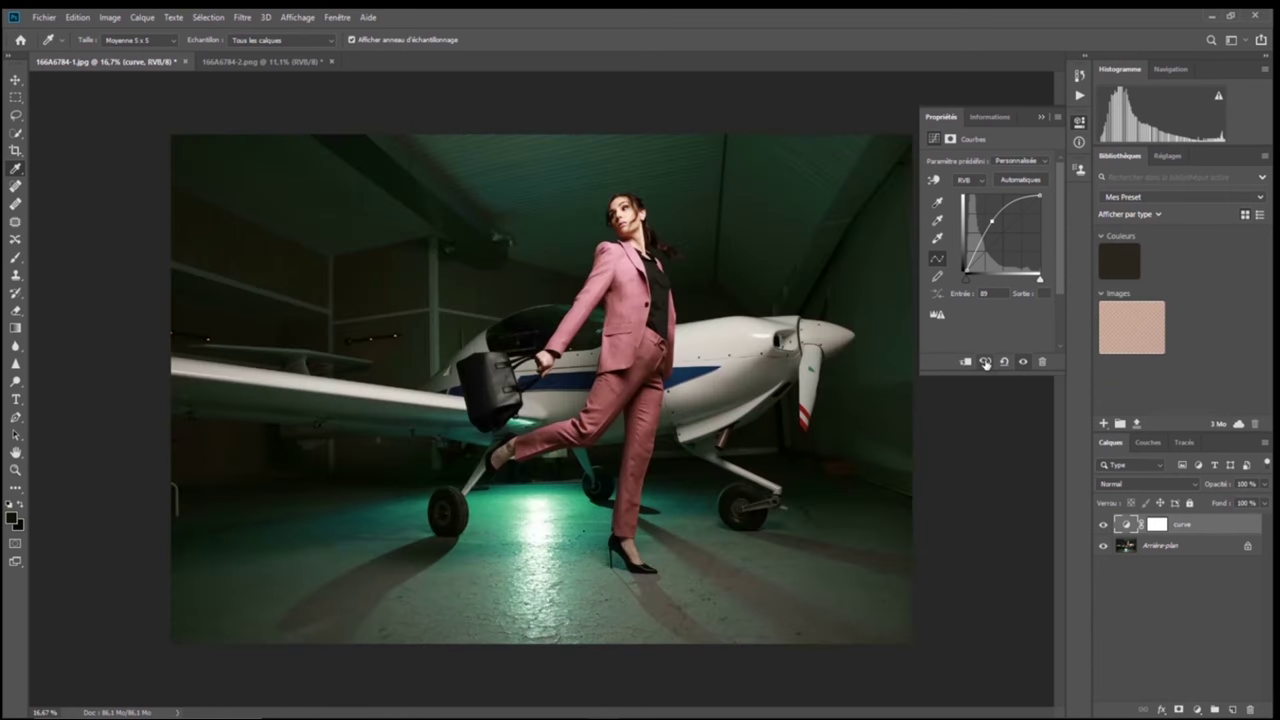
click(985, 363)
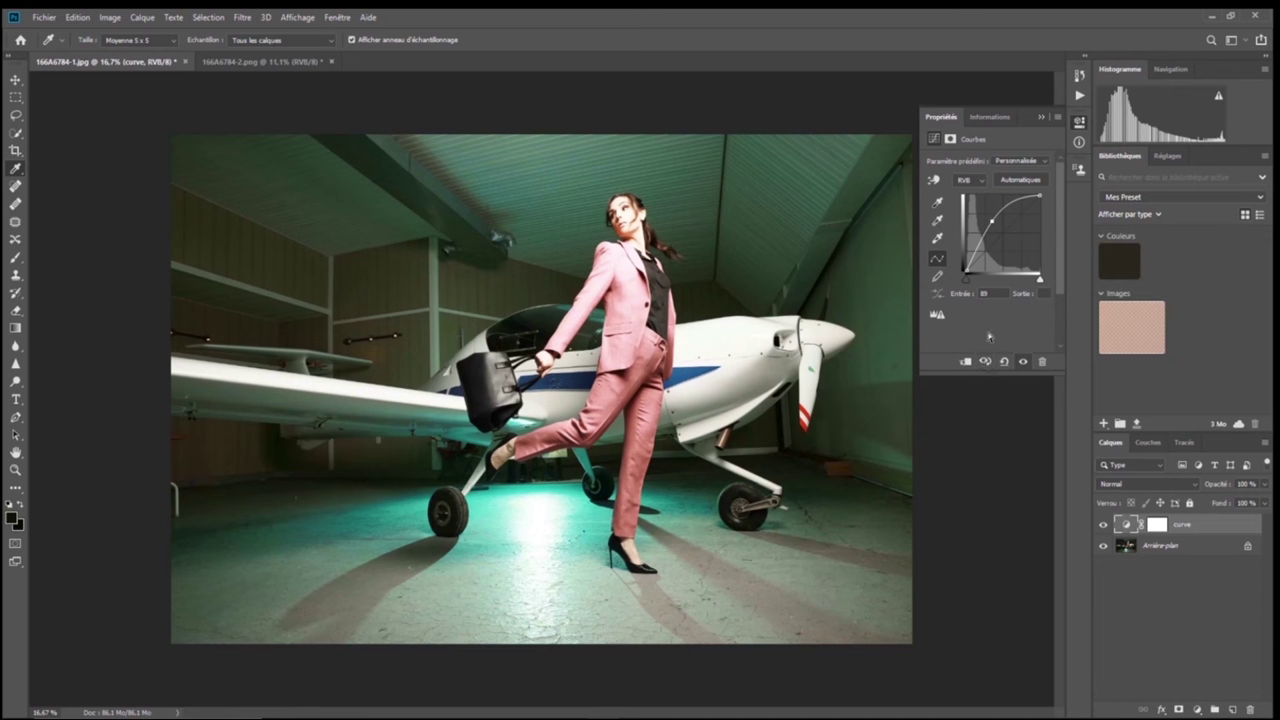
click(985, 363)
click(985, 363)
click(985, 363)
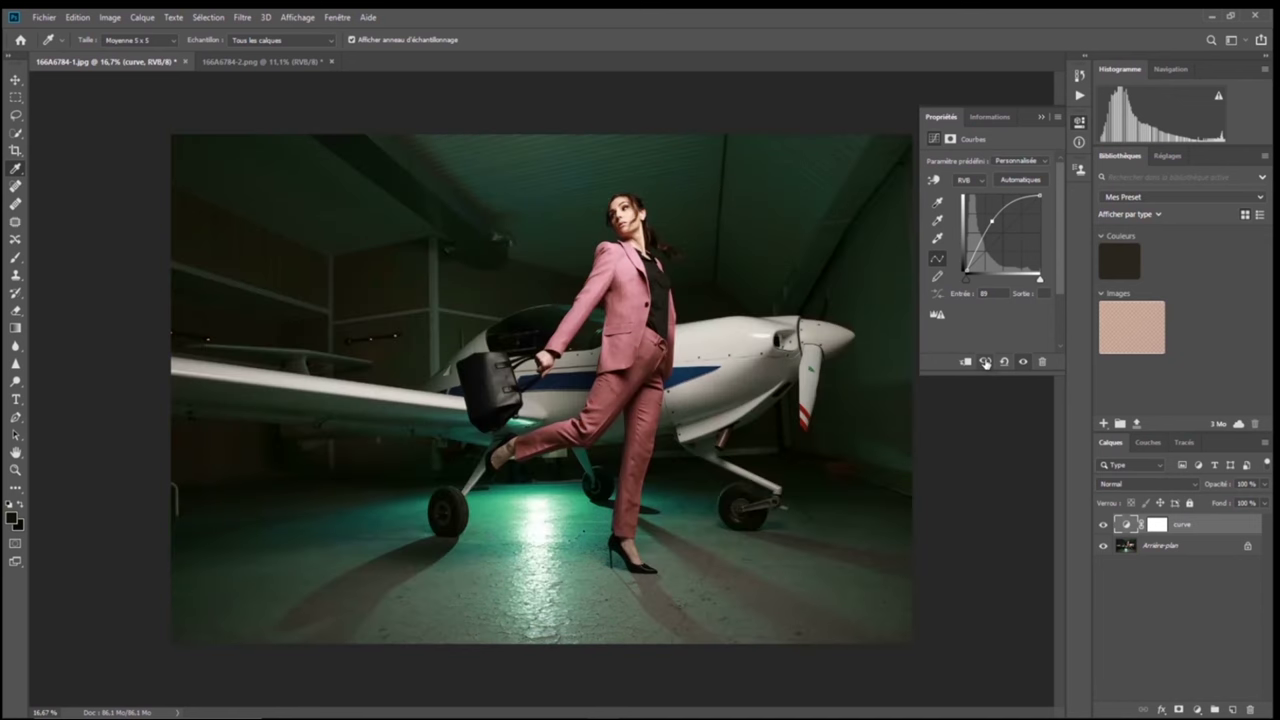
click(985, 363)
click(985, 363)
click(985, 363)
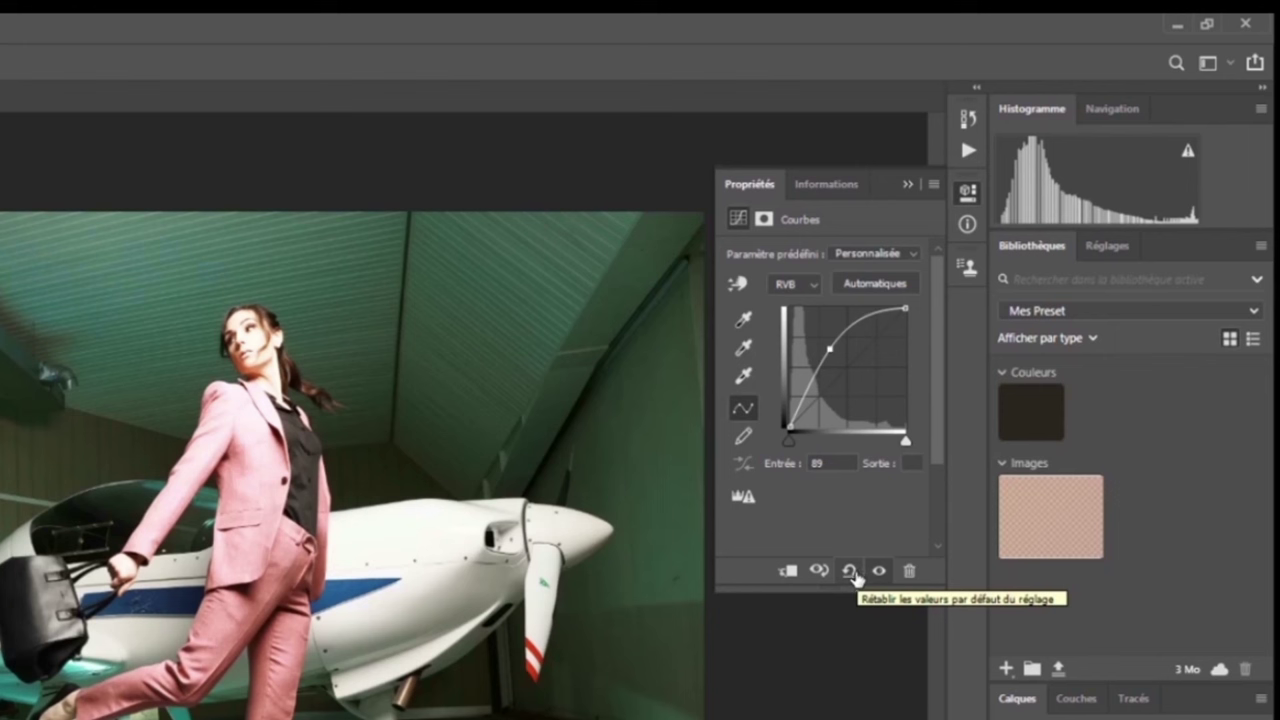
click(848, 572)
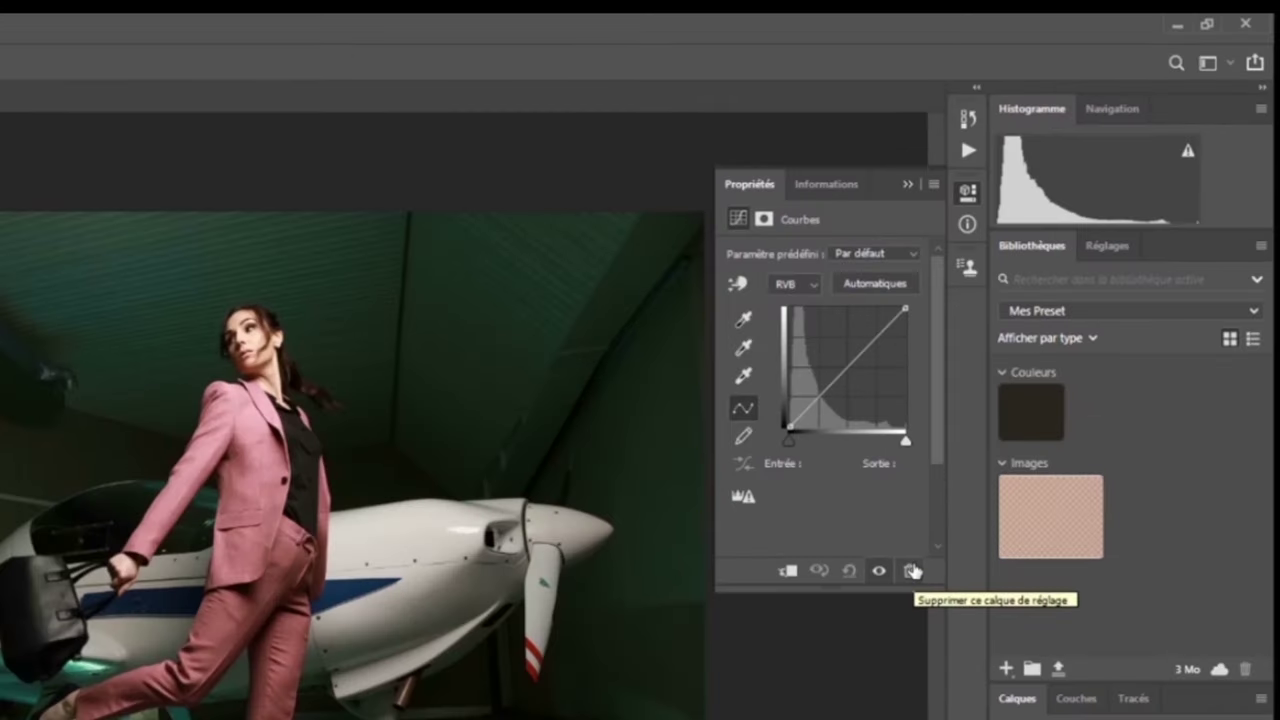
click(910, 576)
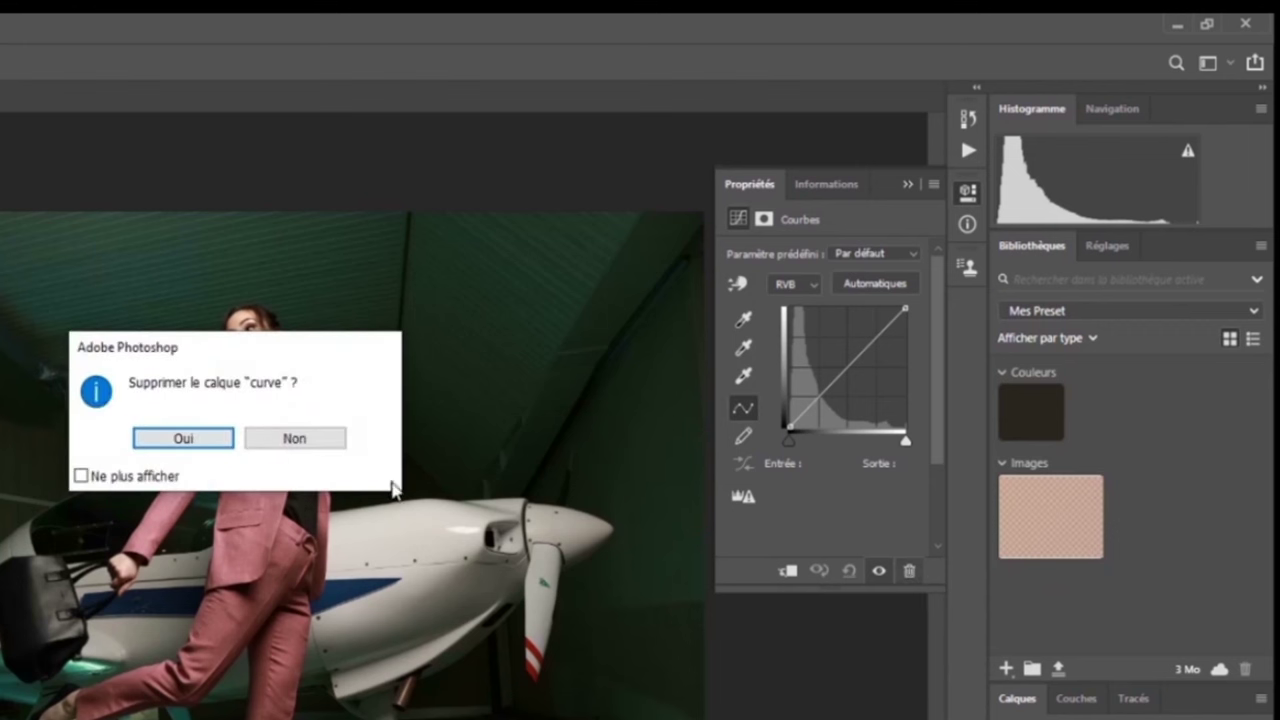
click(308, 444)
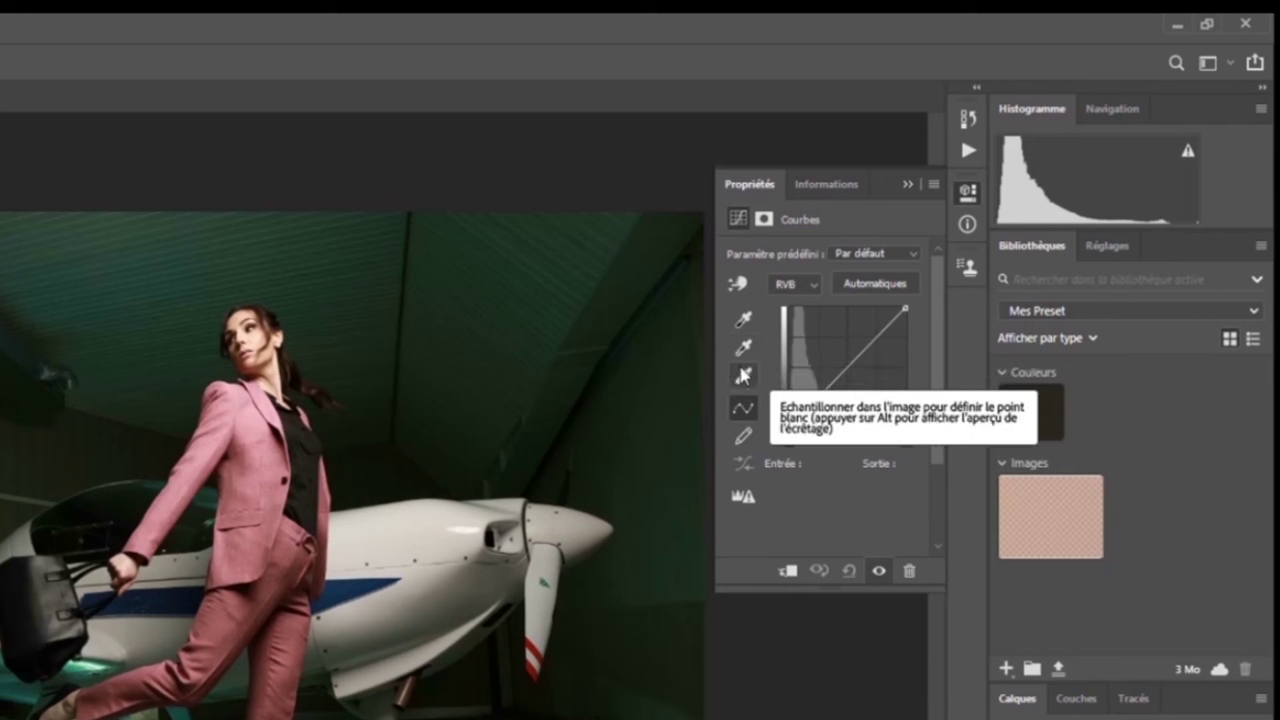
click(744, 320)
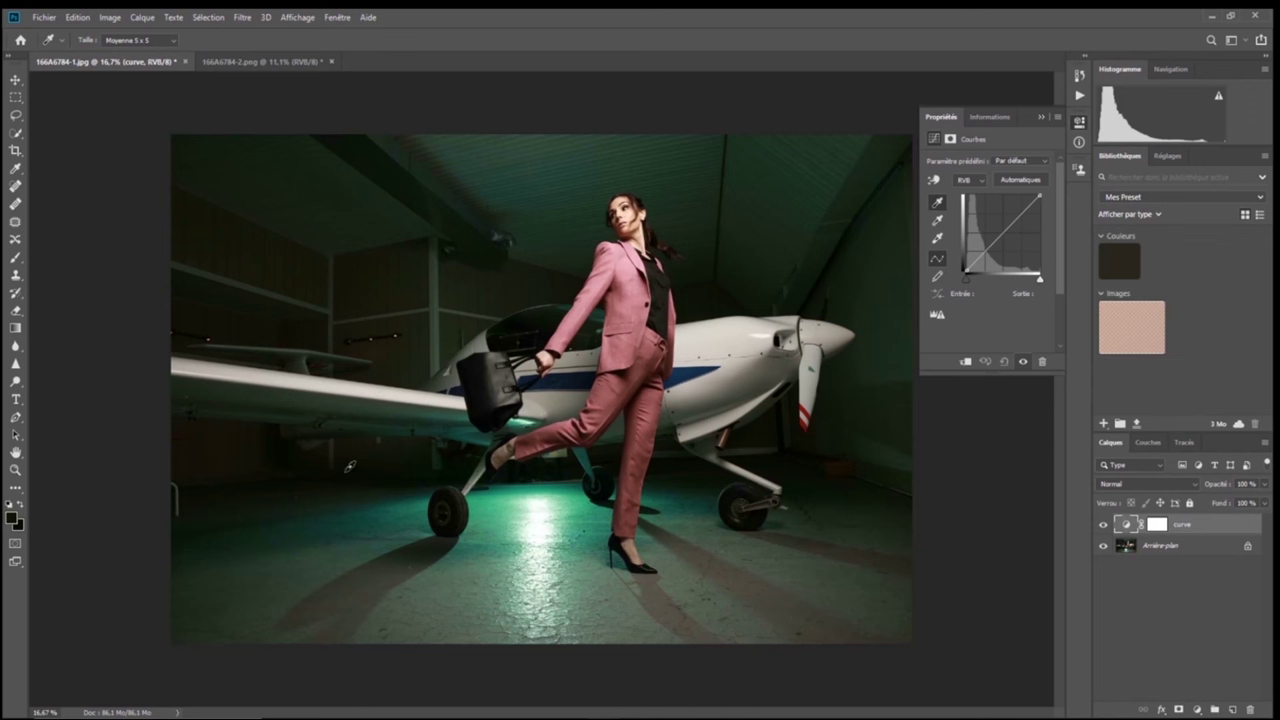
click(350, 465)
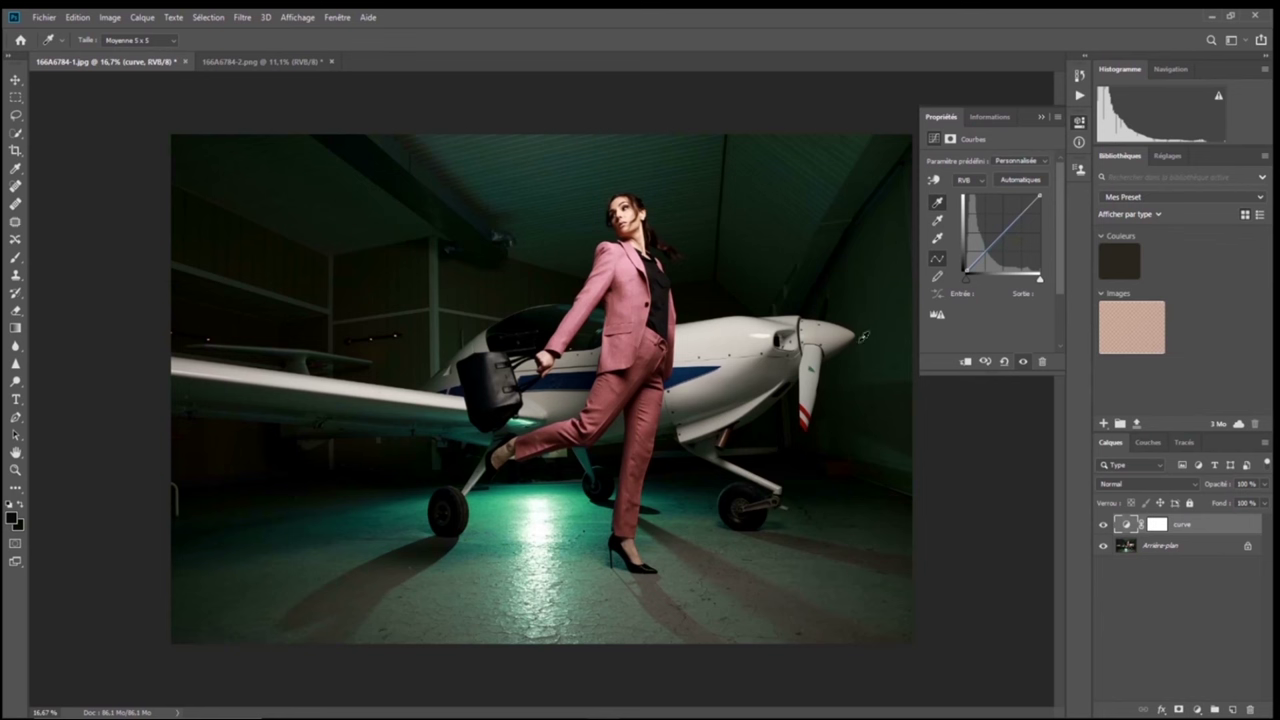
click(1004, 361)
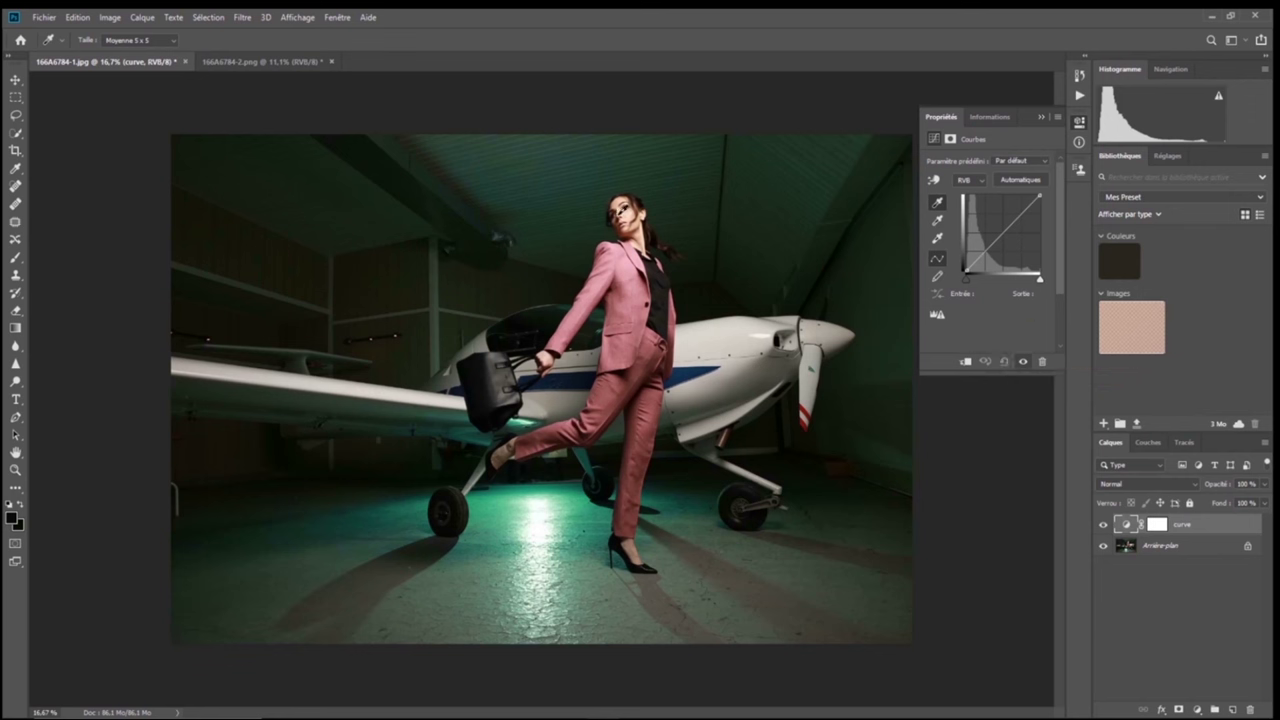
click(622, 208)
click(630, 212)
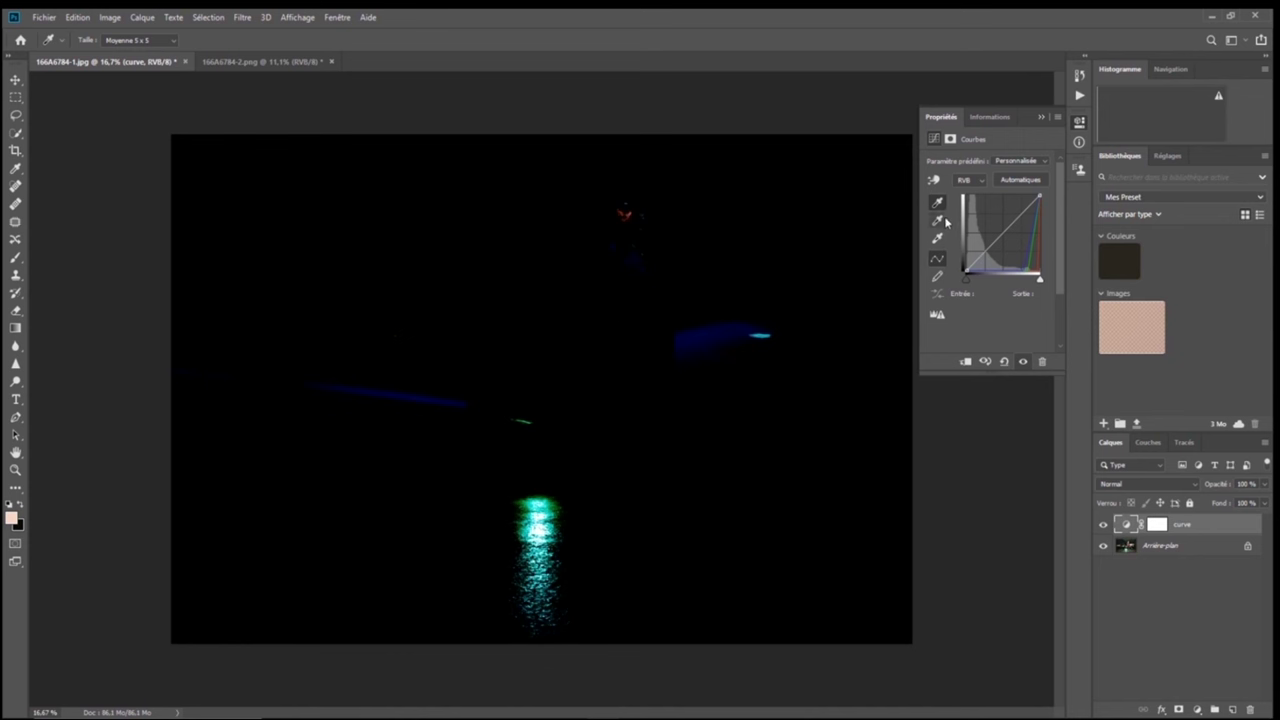
Reset the curve and set the white point by sampling the white plane
click(1004, 362)
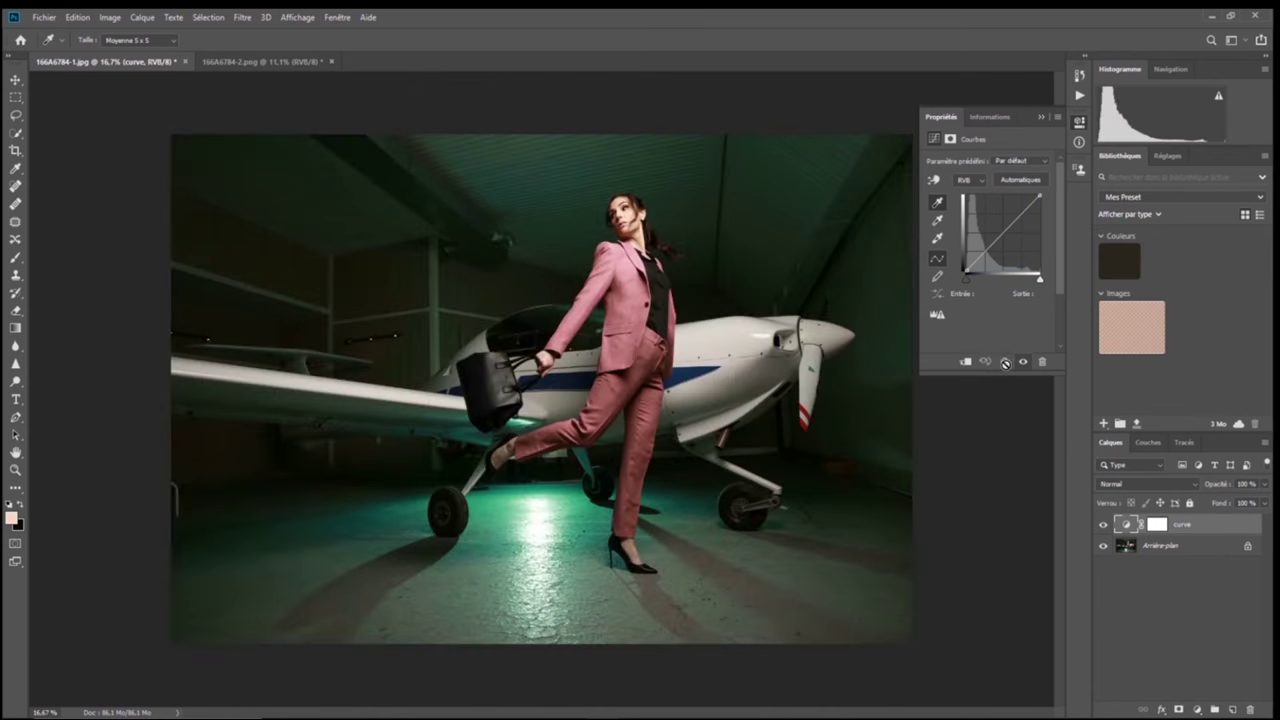
click(937, 204)
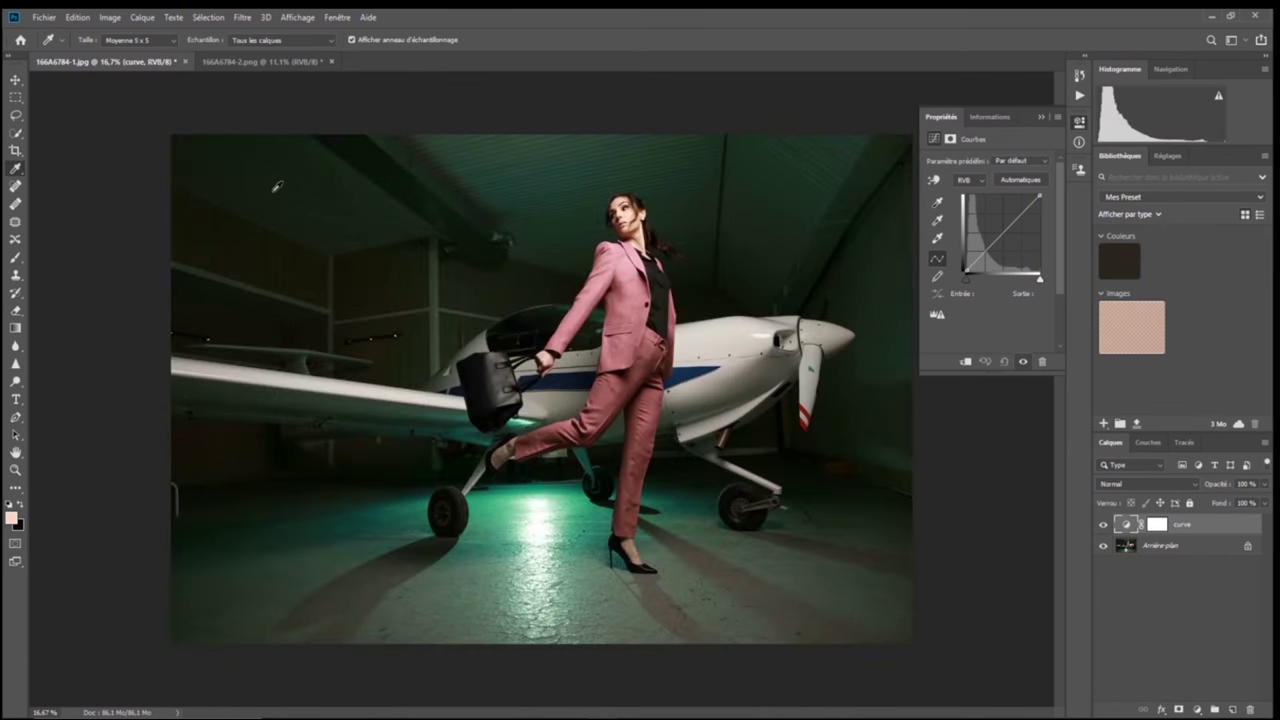
click(937, 238)
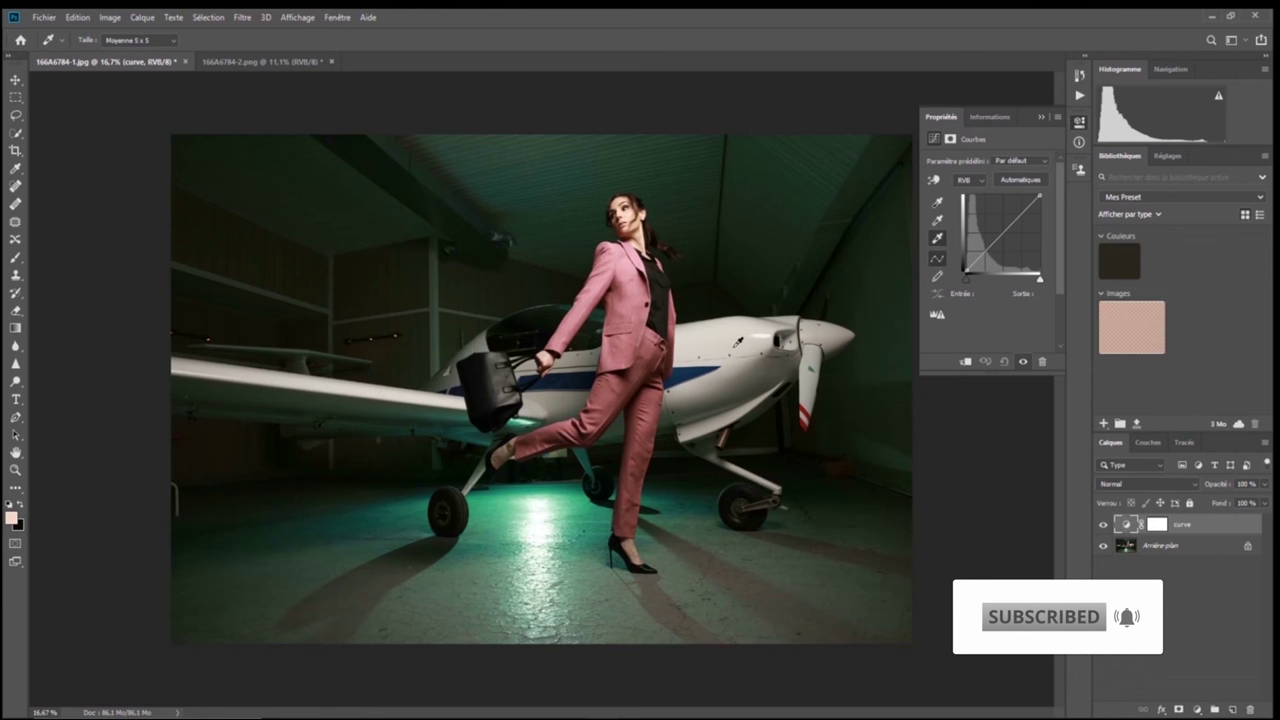
click(739, 342)
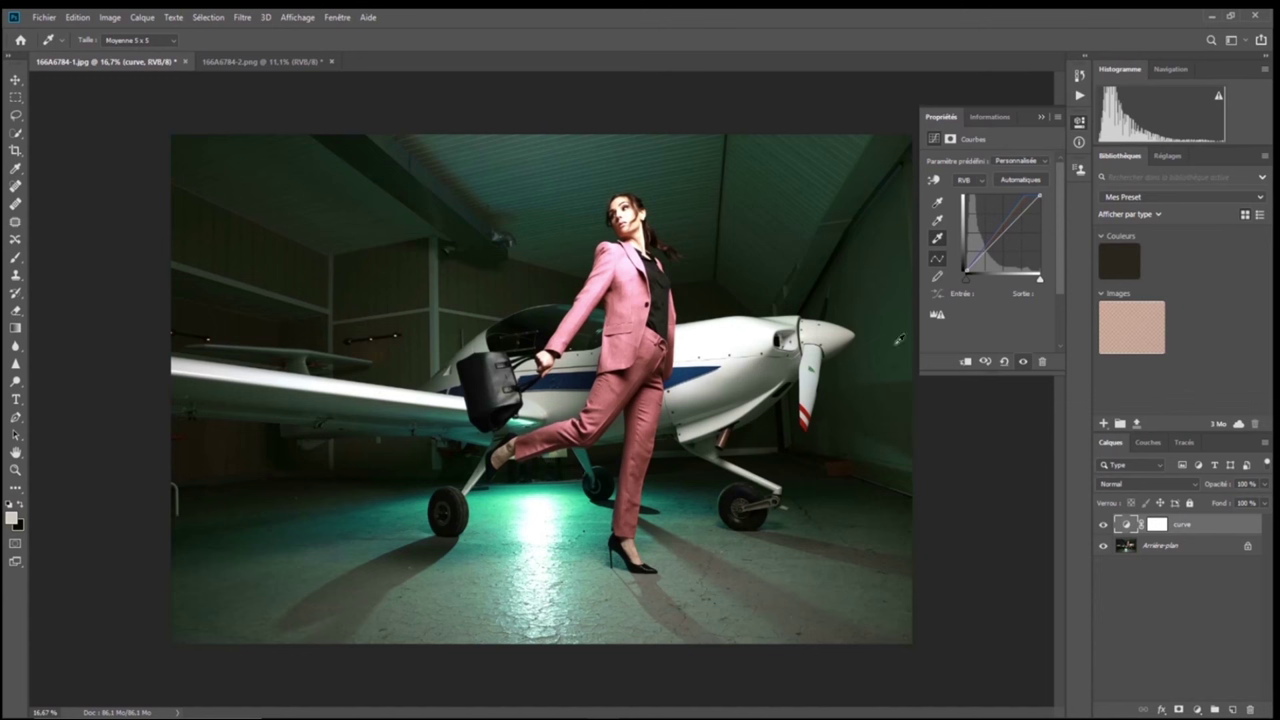
click(937, 236)
click(938, 240)
Reset again, then set the black point in the dark left hangar area and the white point from a light area
click(1008, 363)
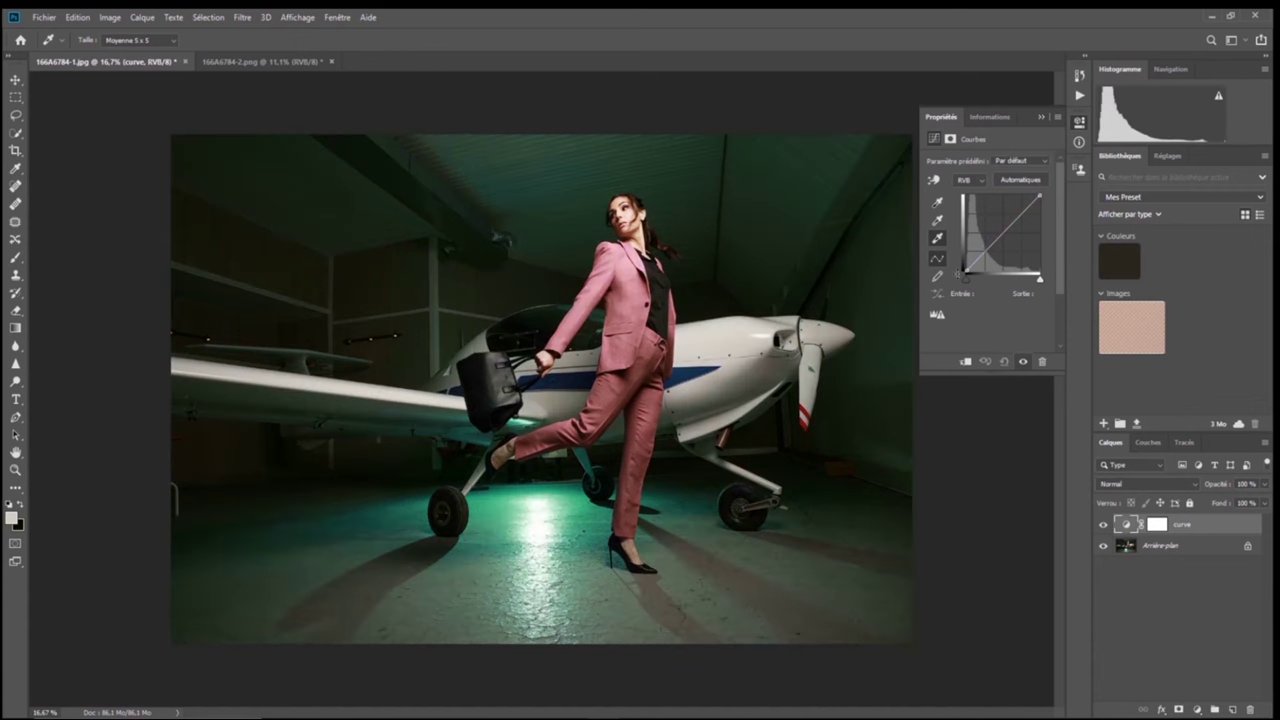
click(937, 203)
click(291, 461)
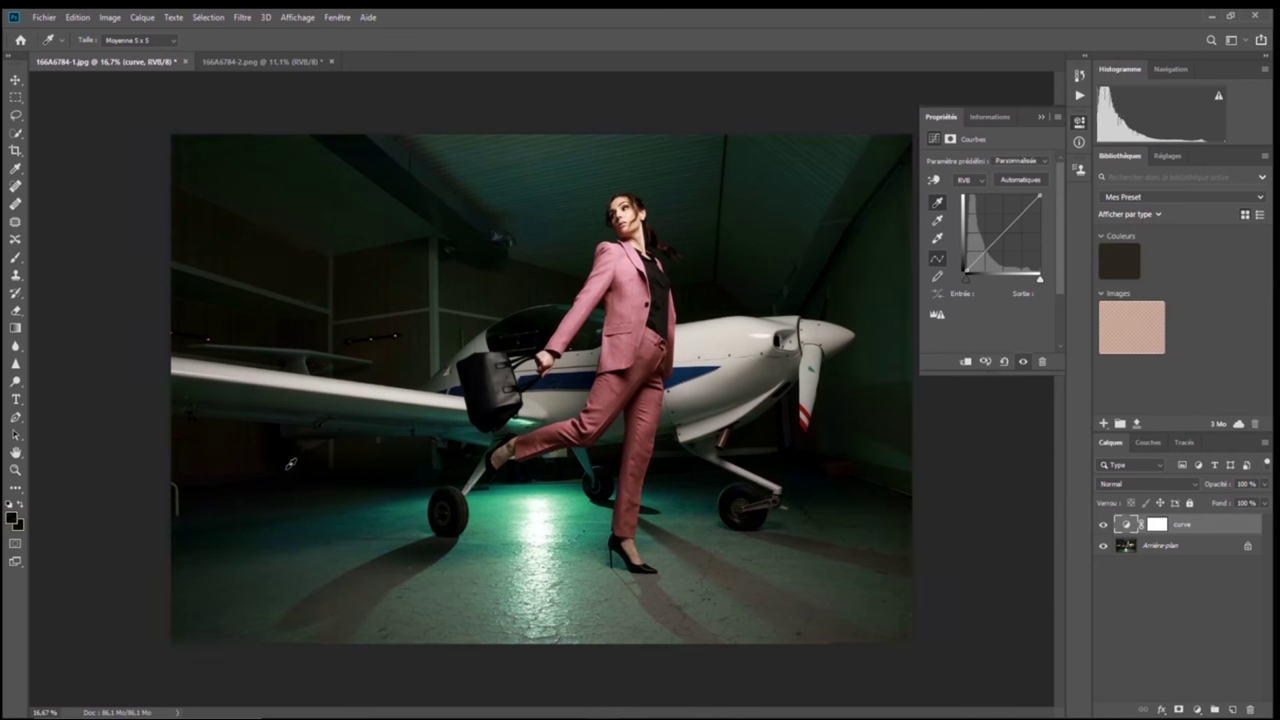
click(937, 239)
click(542, 534)
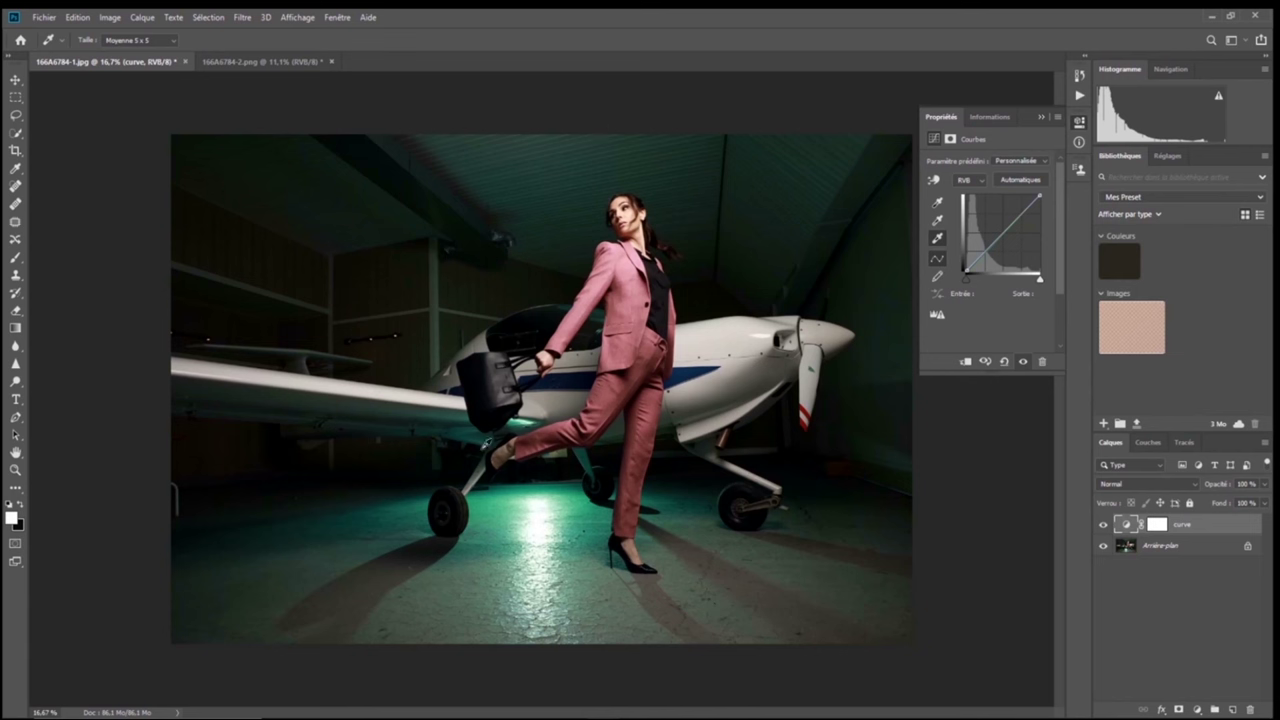
click(938, 203)
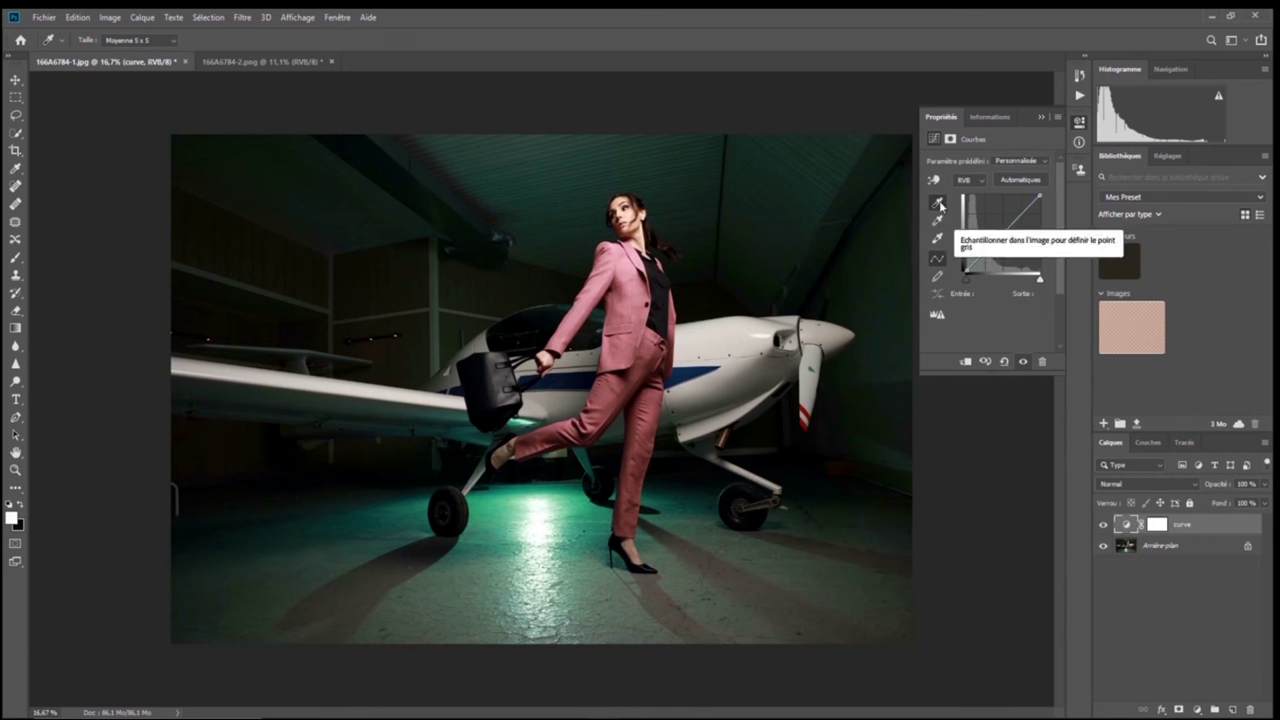
click(940, 204)
click(938, 240)
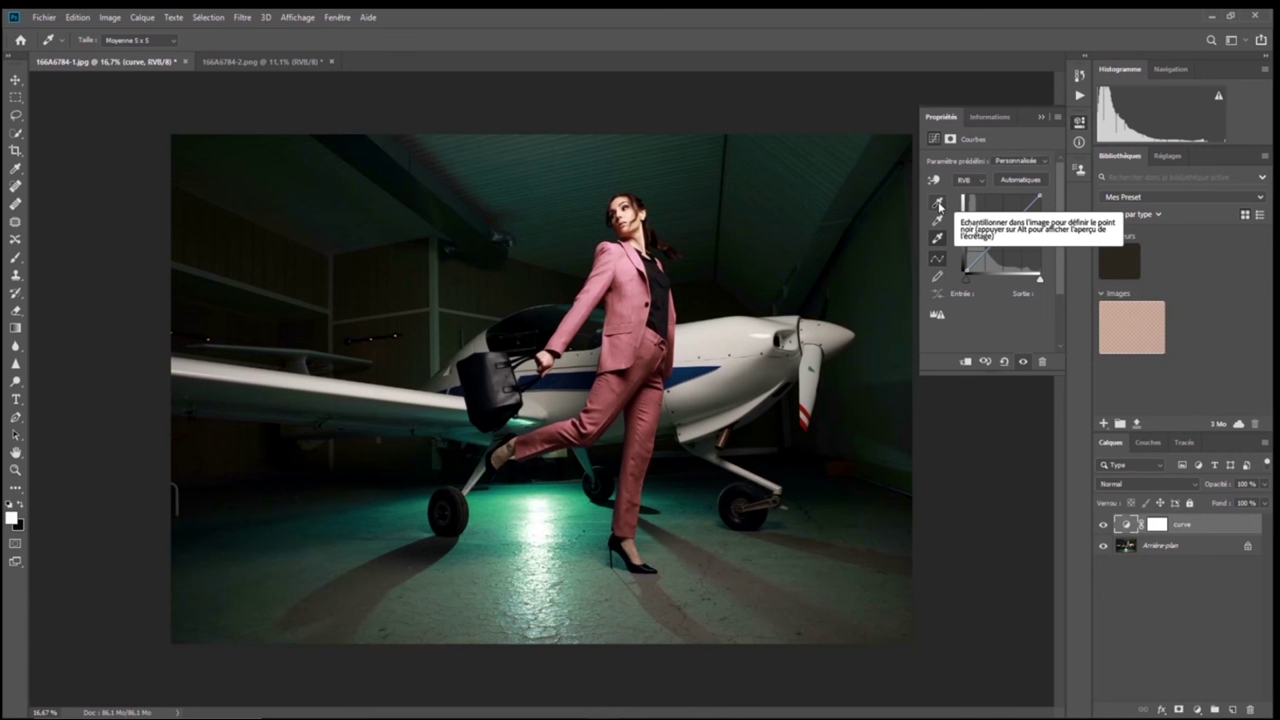
Open the shadow target Color Picker, move it aside, and select its hex value
double_click(938, 204)
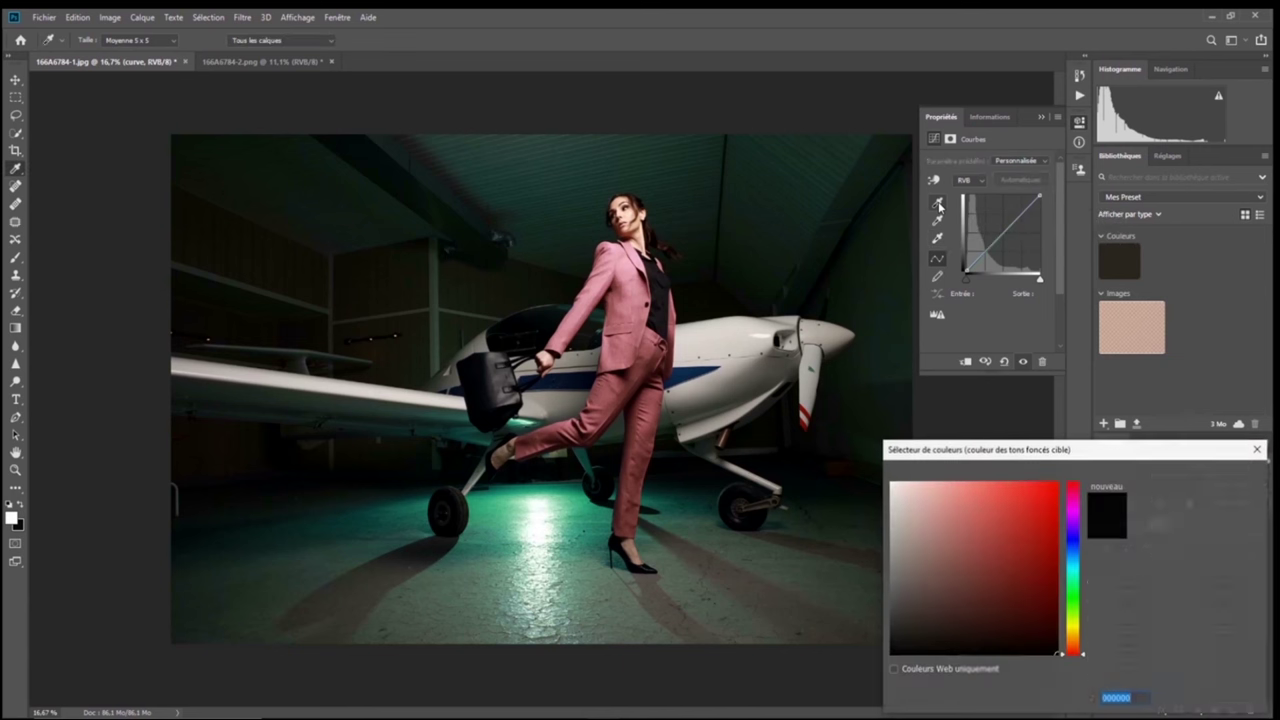
drag(1102, 453, 1066, 369)
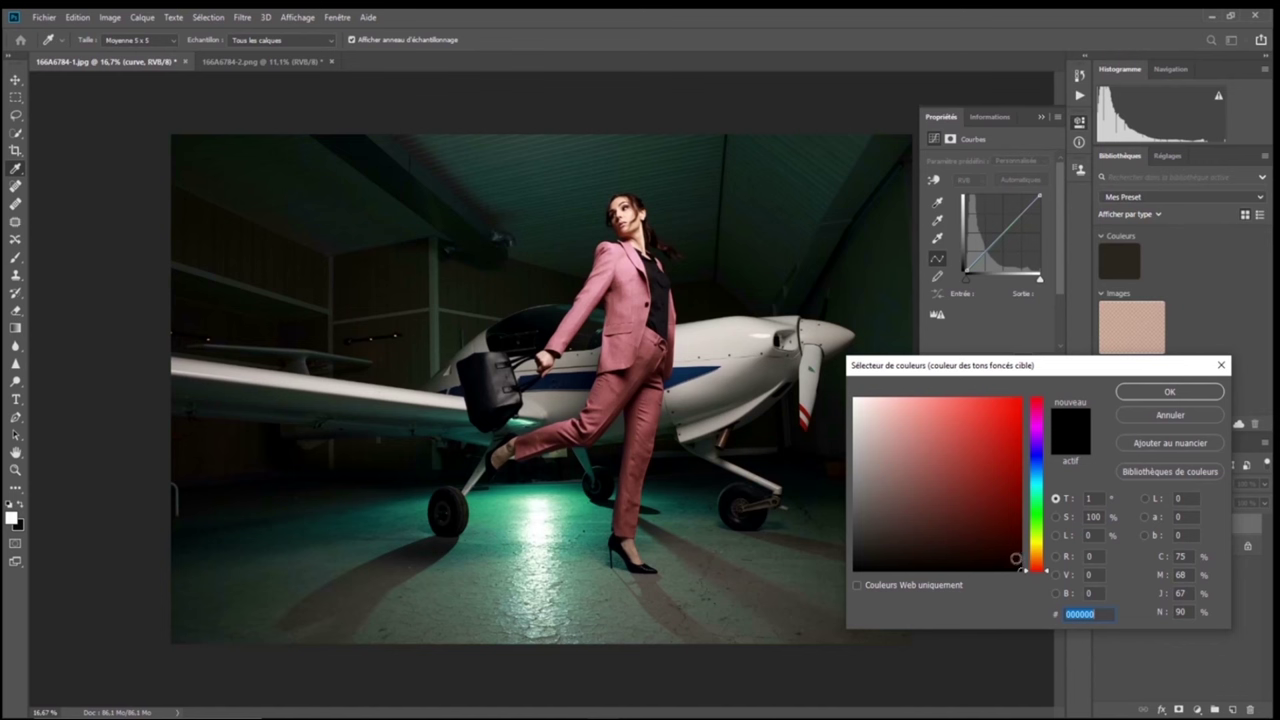
click(1098, 613)
drag(1081, 613, 1070, 613)
Try bright red, darker muted red, magenta and darkened beige as shadow targets
drag(1019, 573, 999, 424)
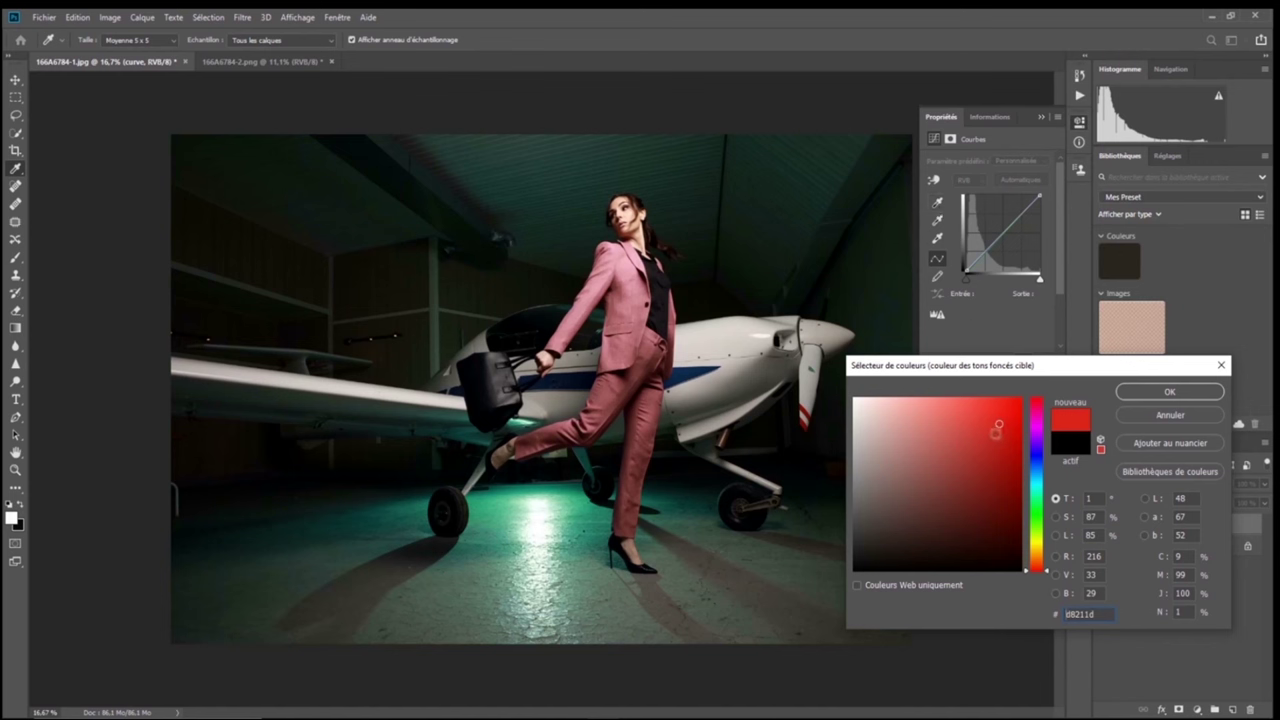
click(978, 471)
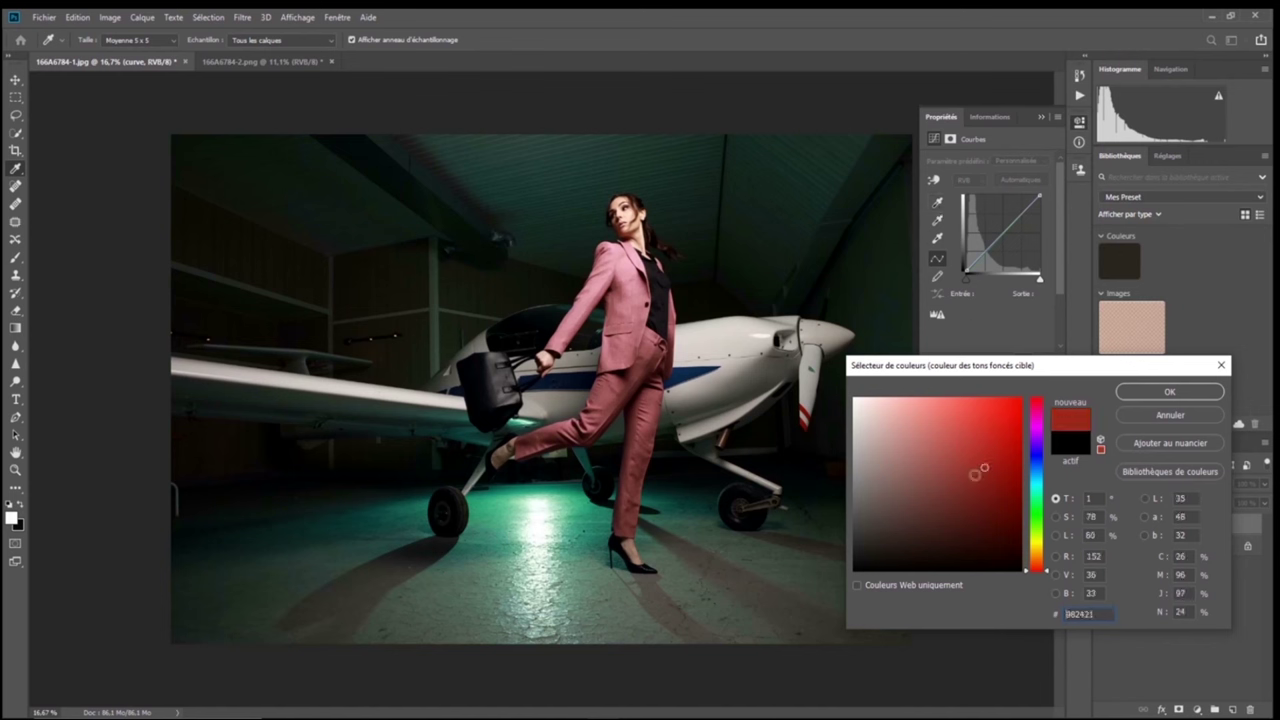
click(919, 485)
mouse_move(1048, 574)
mouse_down()
mouse_move(1053, 401)
mouse_move(1058, 551)
mouse_up()
click(903, 430)
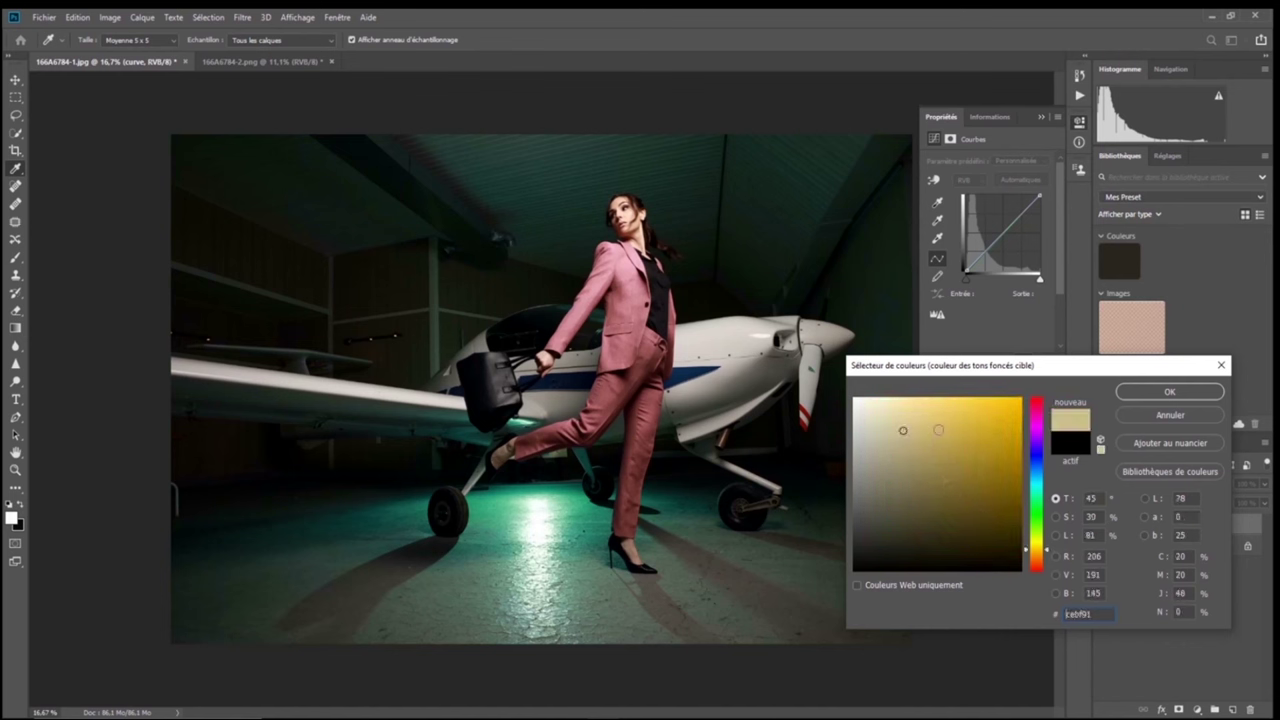
mouse_move(938, 430)
mouse_down()
mouse_move(974, 414)
mouse_move(983, 477)
mouse_move(926, 491)
mouse_move(898, 461)
mouse_up()
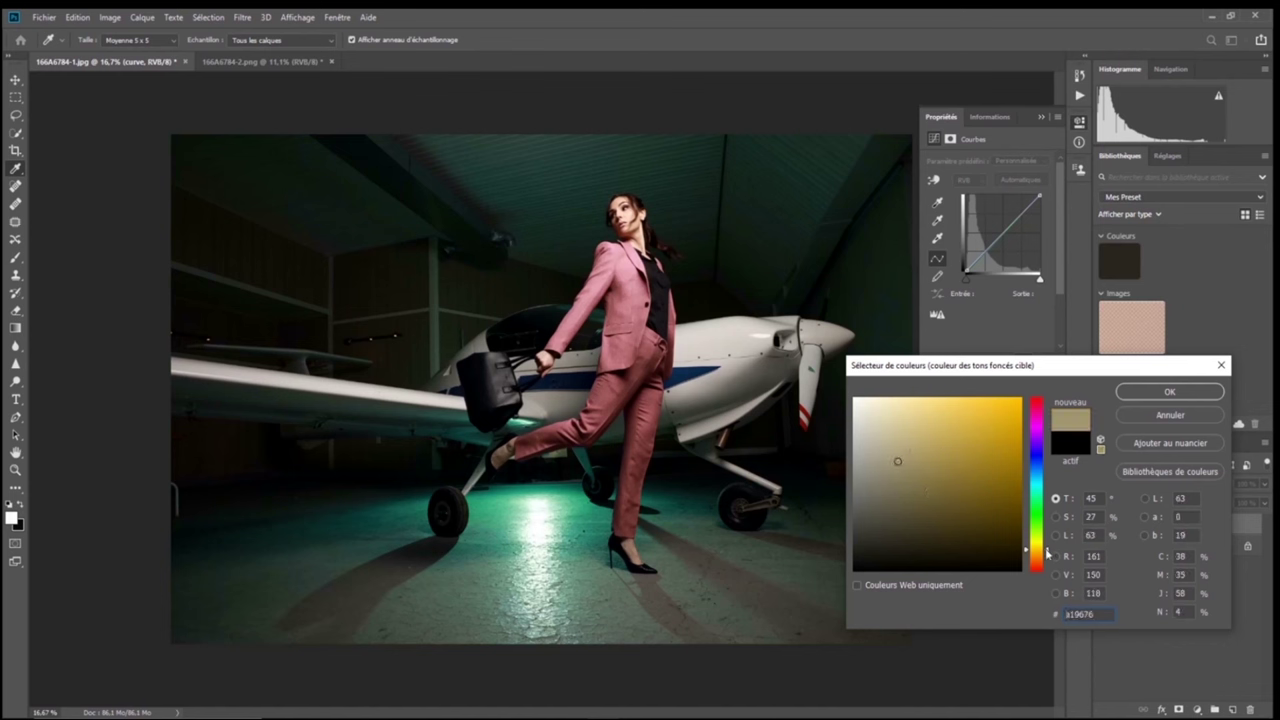
Try a dark red 712727, then sample a muted pink 944e55 from the photo
drag(1048, 553, 1051, 402)
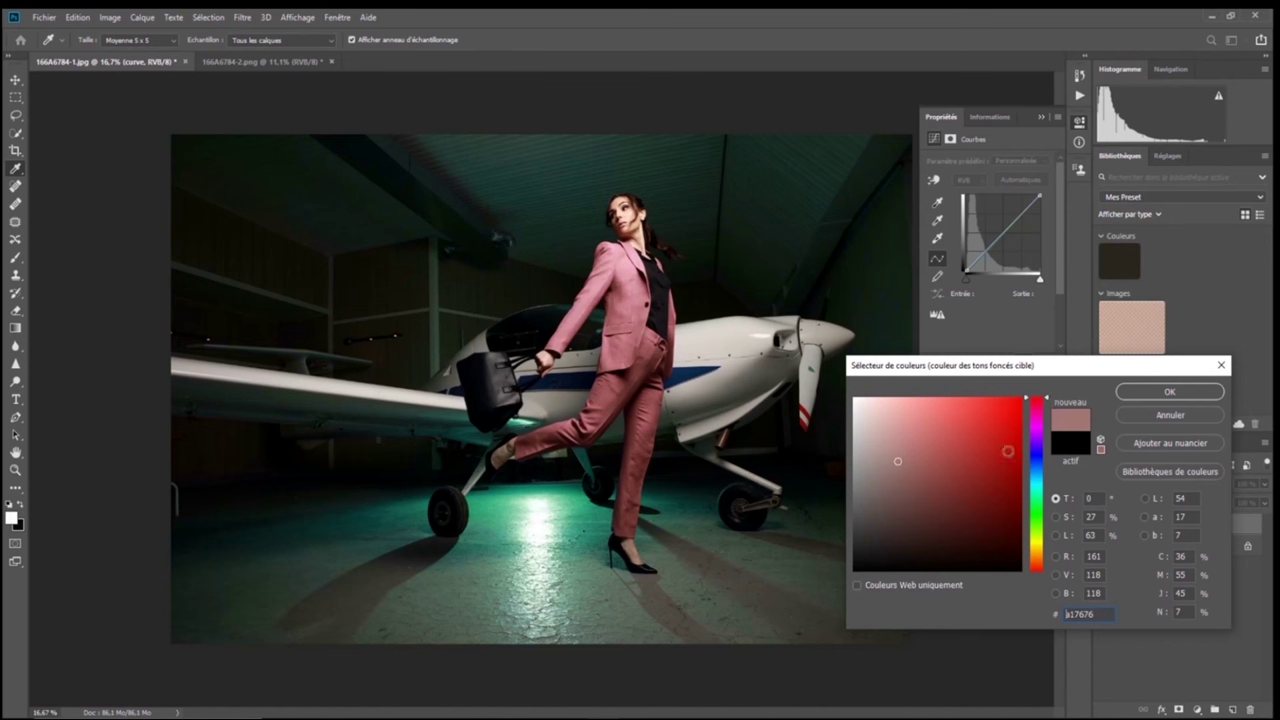
drag(943, 450, 1007, 411)
mouse_move(998, 485)
mouse_down()
mouse_move(987, 520)
mouse_move(962, 494)
mouse_up()
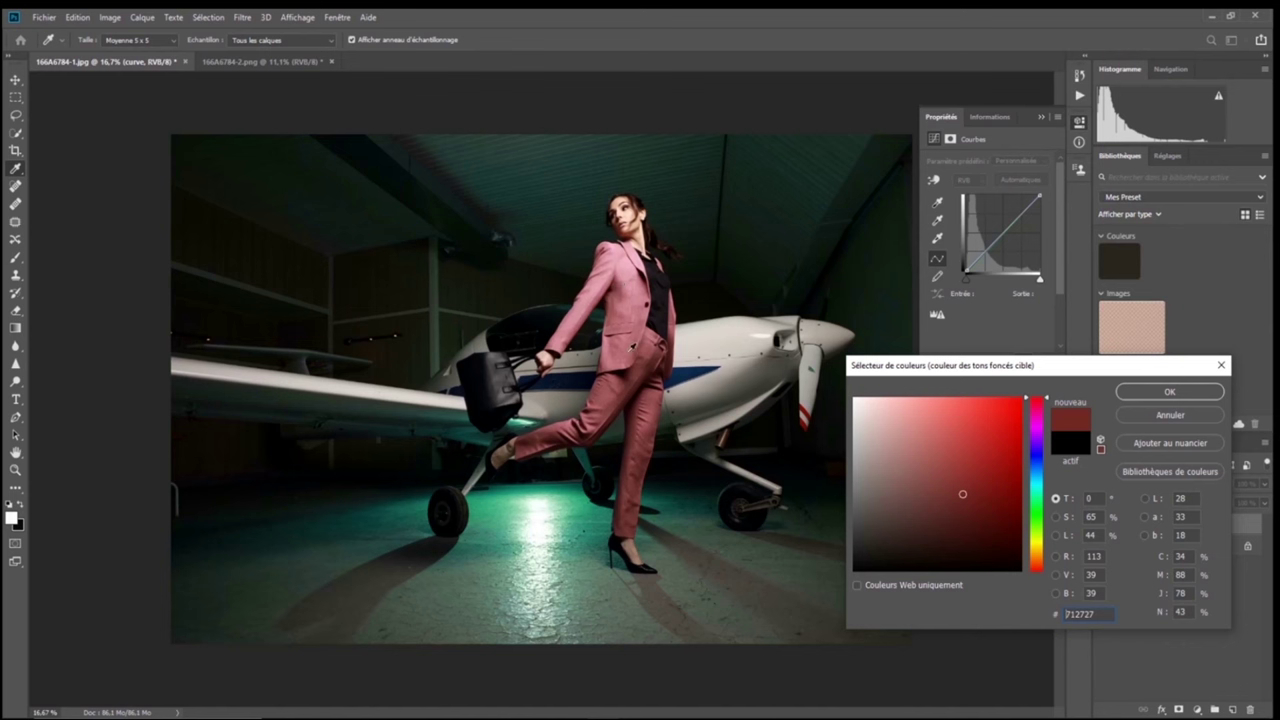
click(614, 394)
Sample teal and near-black from the photo, then settle on red d92f3b and confirm it
click(388, 512)
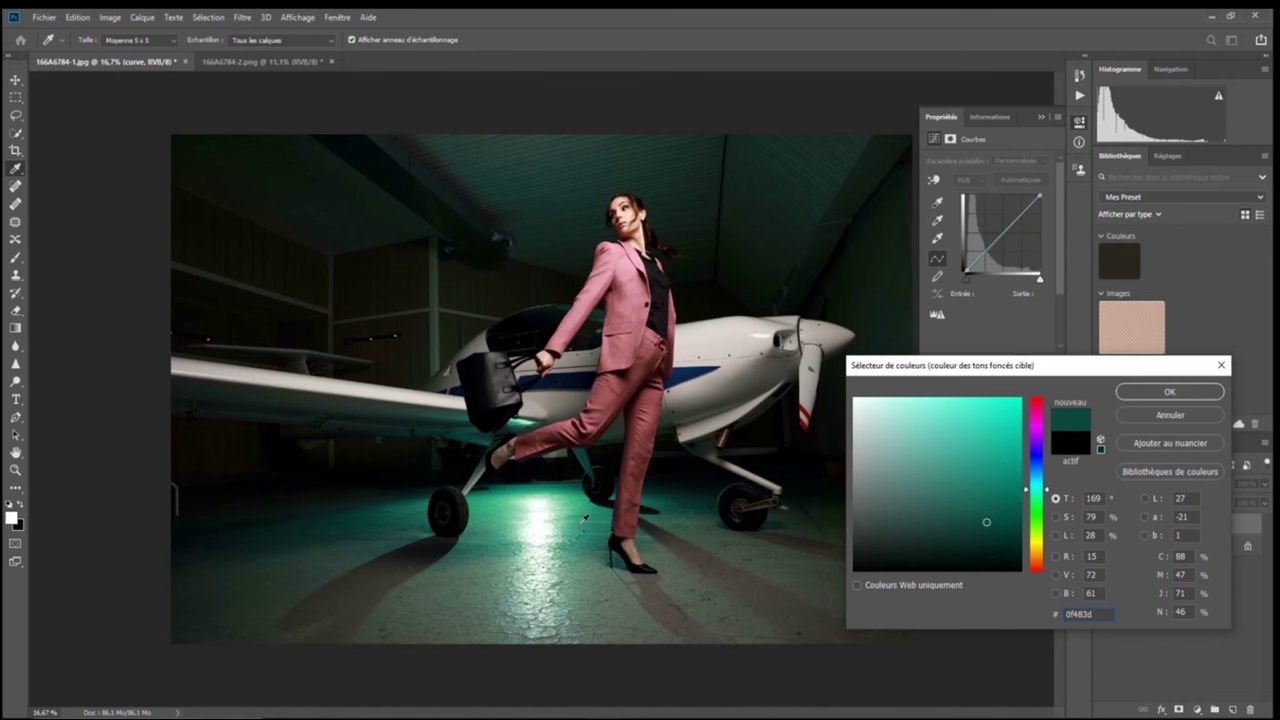
click(363, 456)
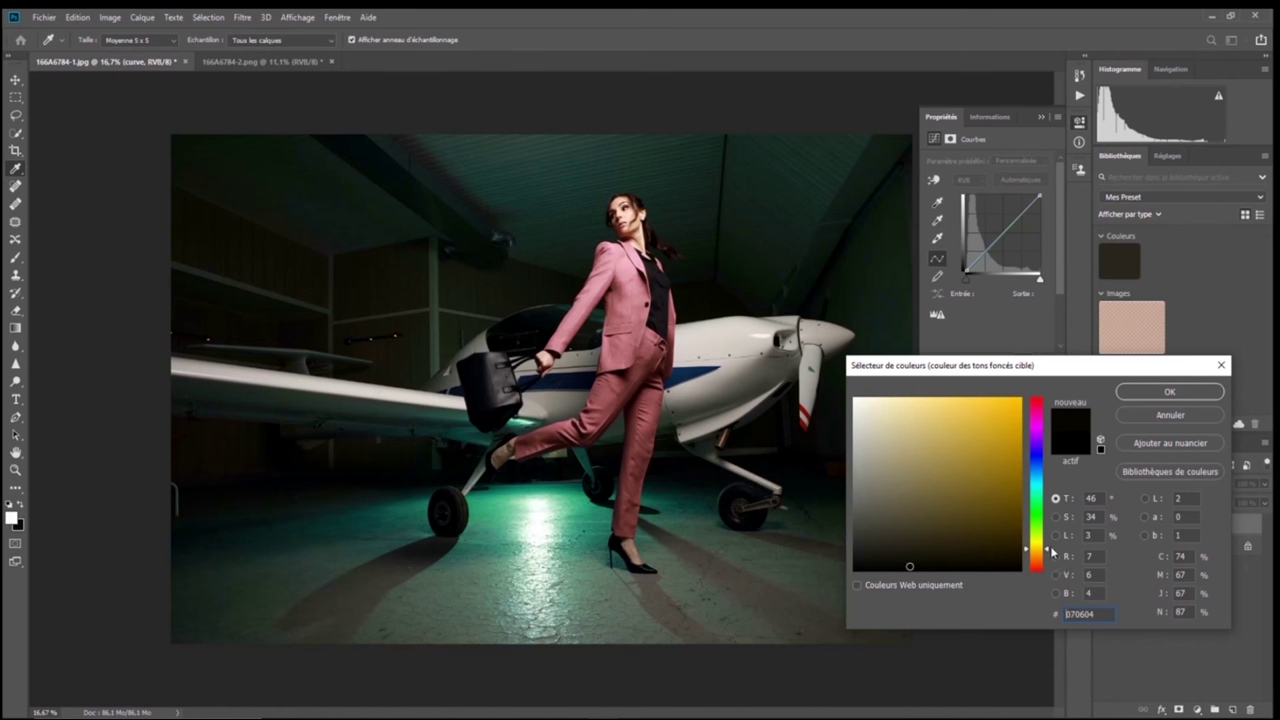
drag(1047, 550, 1047, 400)
click(974, 427)
click(985, 423)
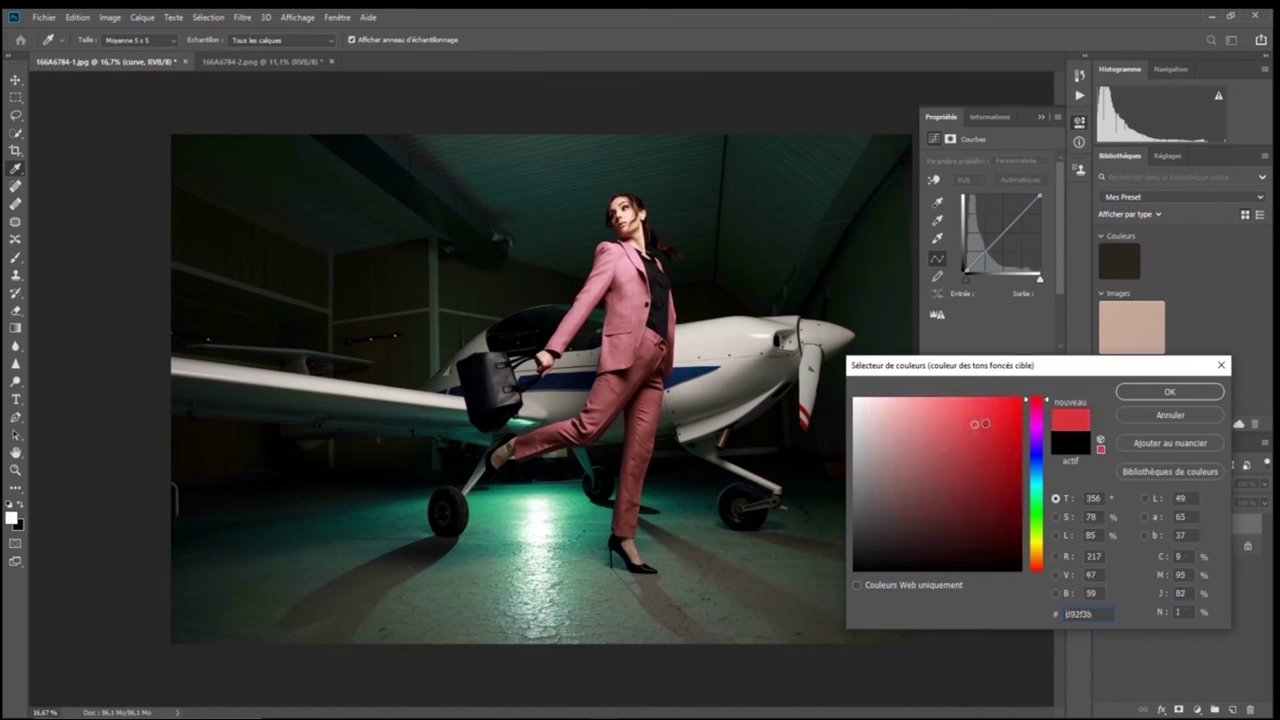
click(1160, 392)
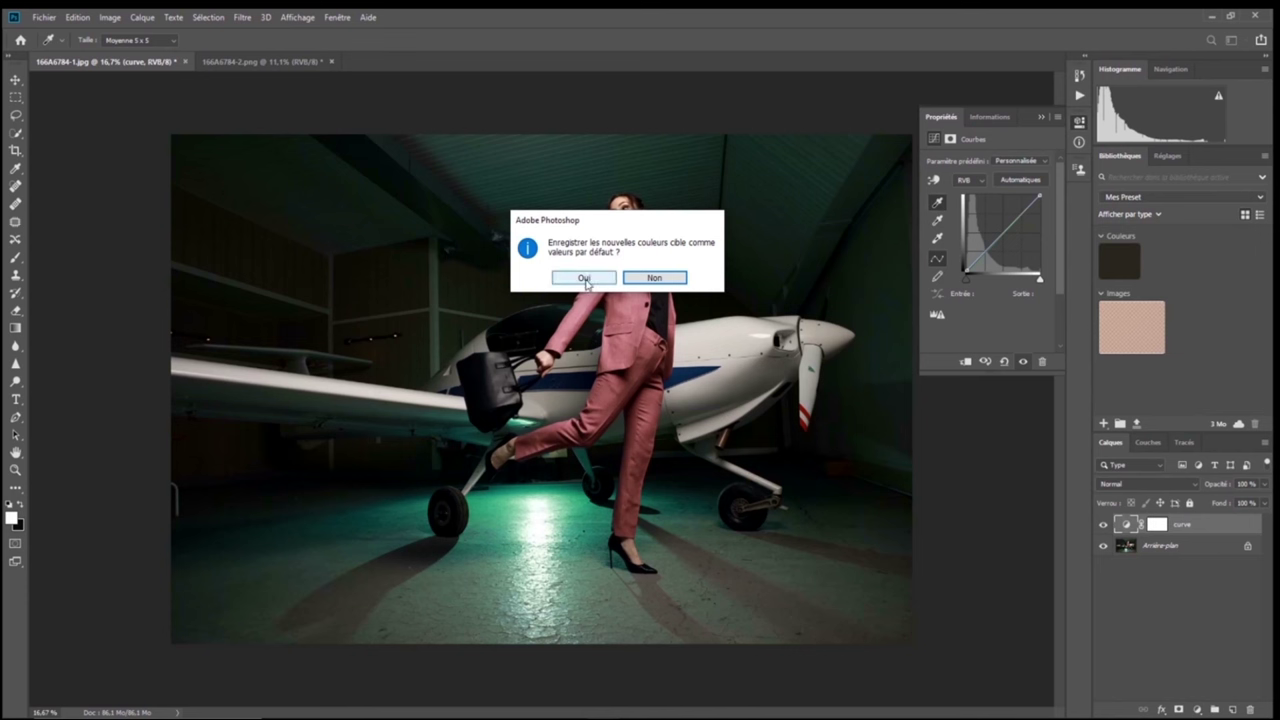
click(655, 278)
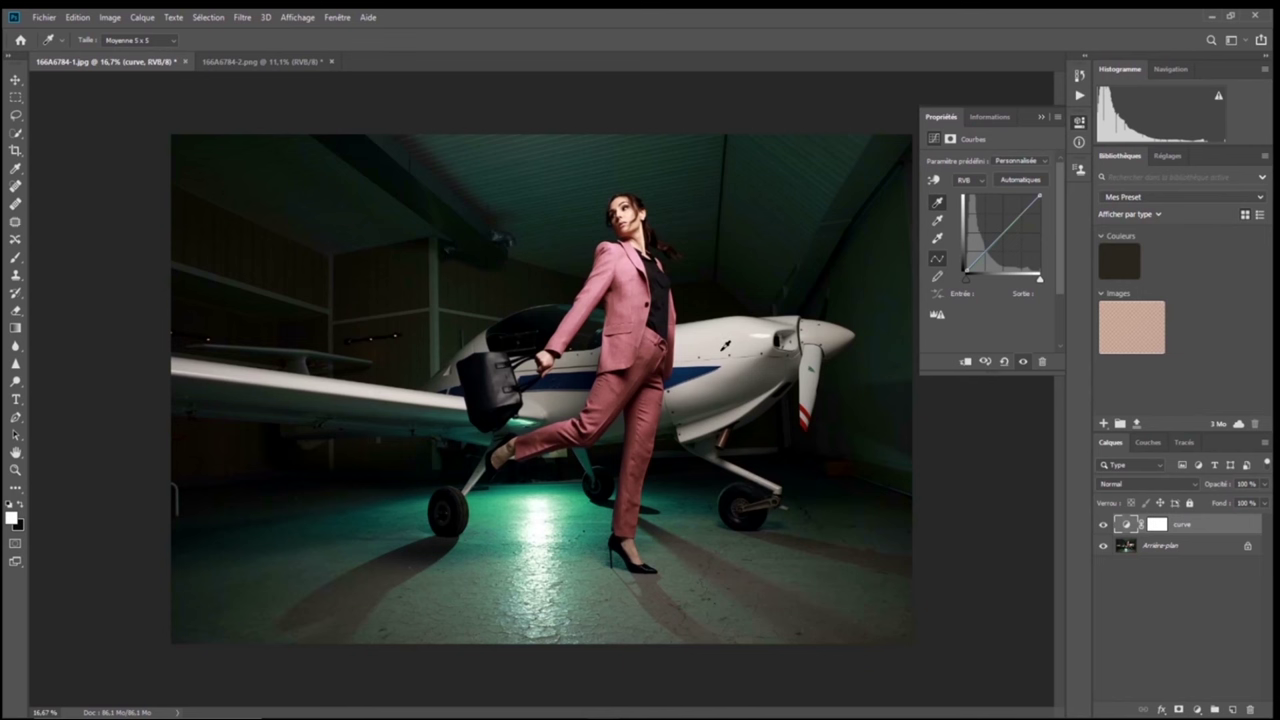
click(938, 203)
Sample the pink suit with the gray-point eyedropper, then reset the curve to a straight line
click(630, 309)
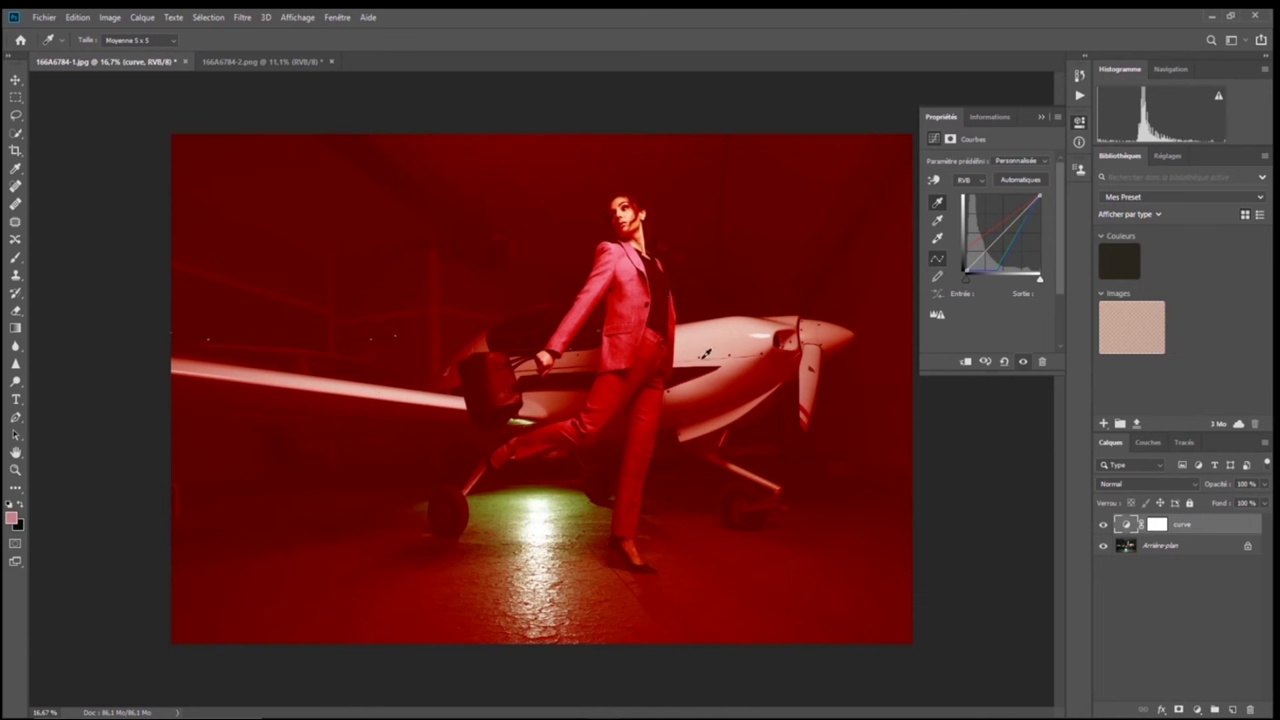
click(1005, 362)
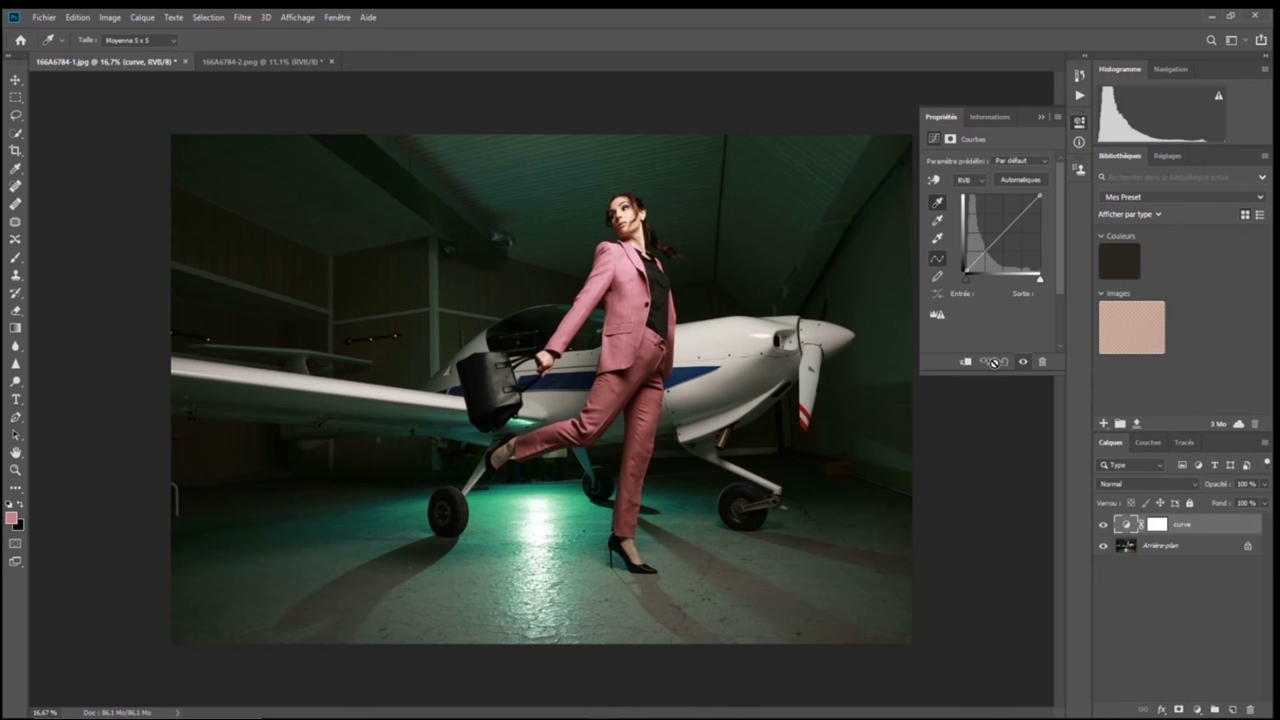
Switch to 166A6784-2.png, collapse Properties, and show the Courbes 1 curve settings
click(238, 62)
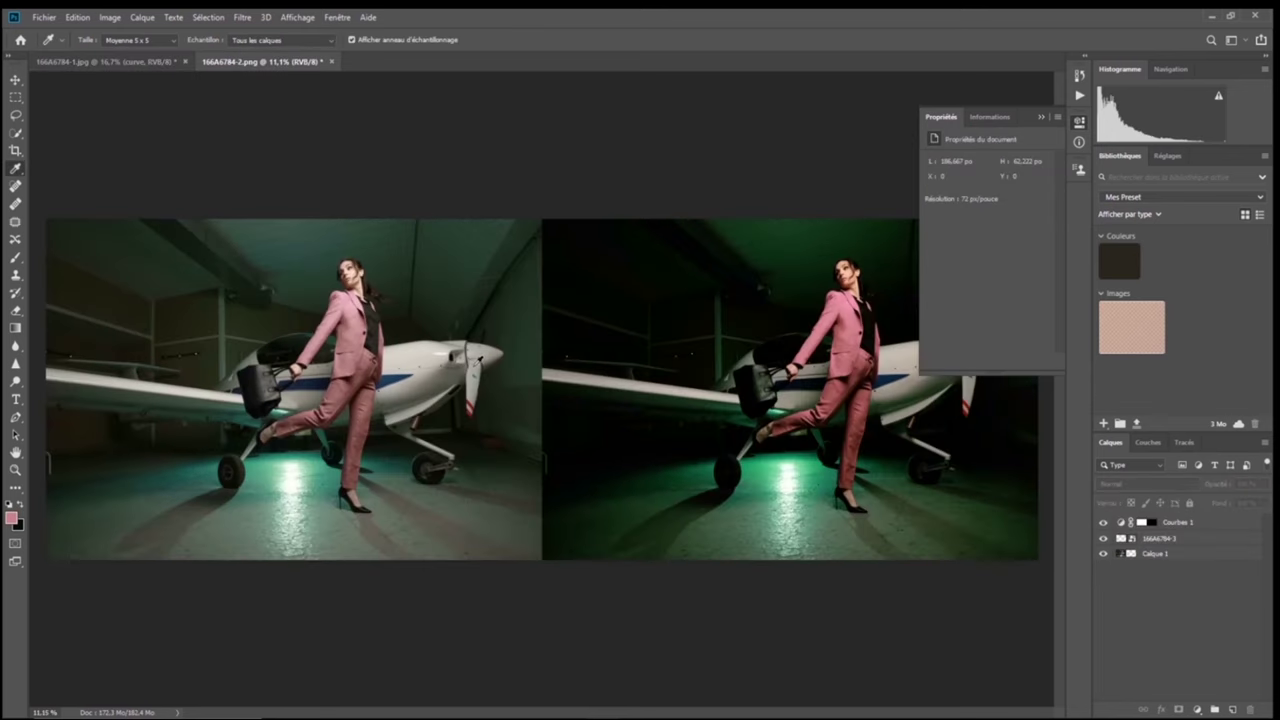
click(1040, 118)
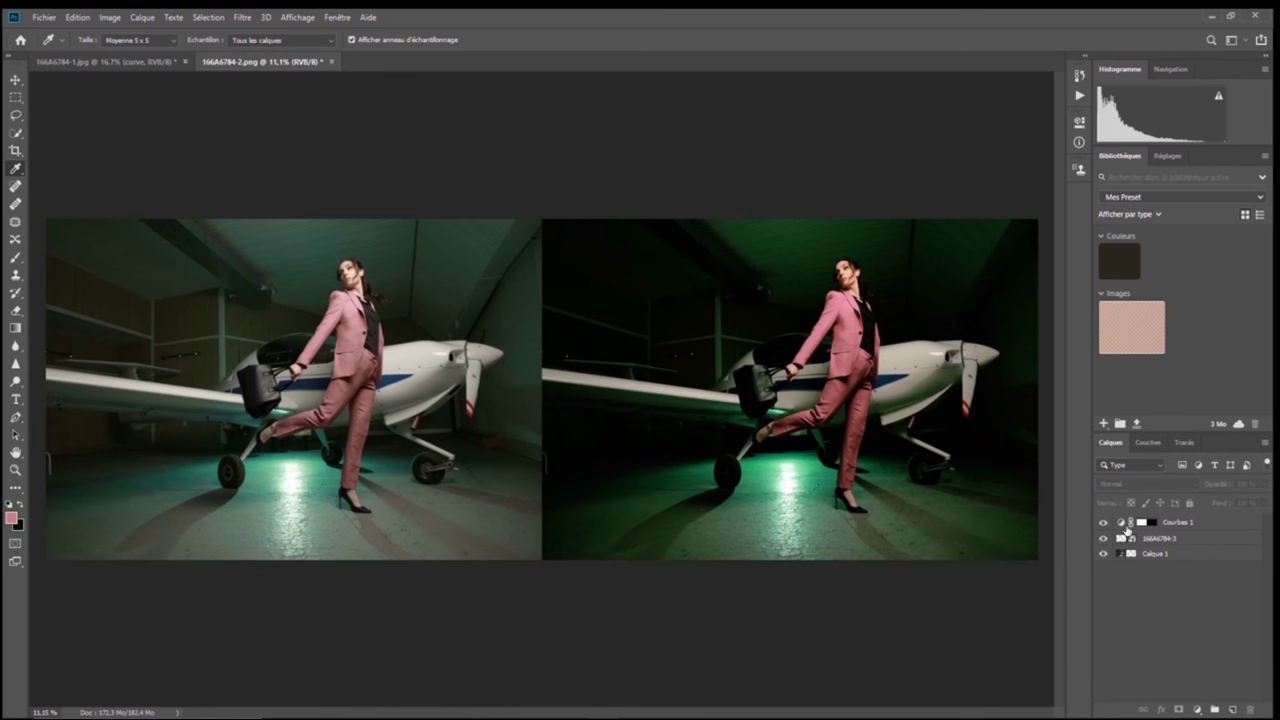
key(alt+period)
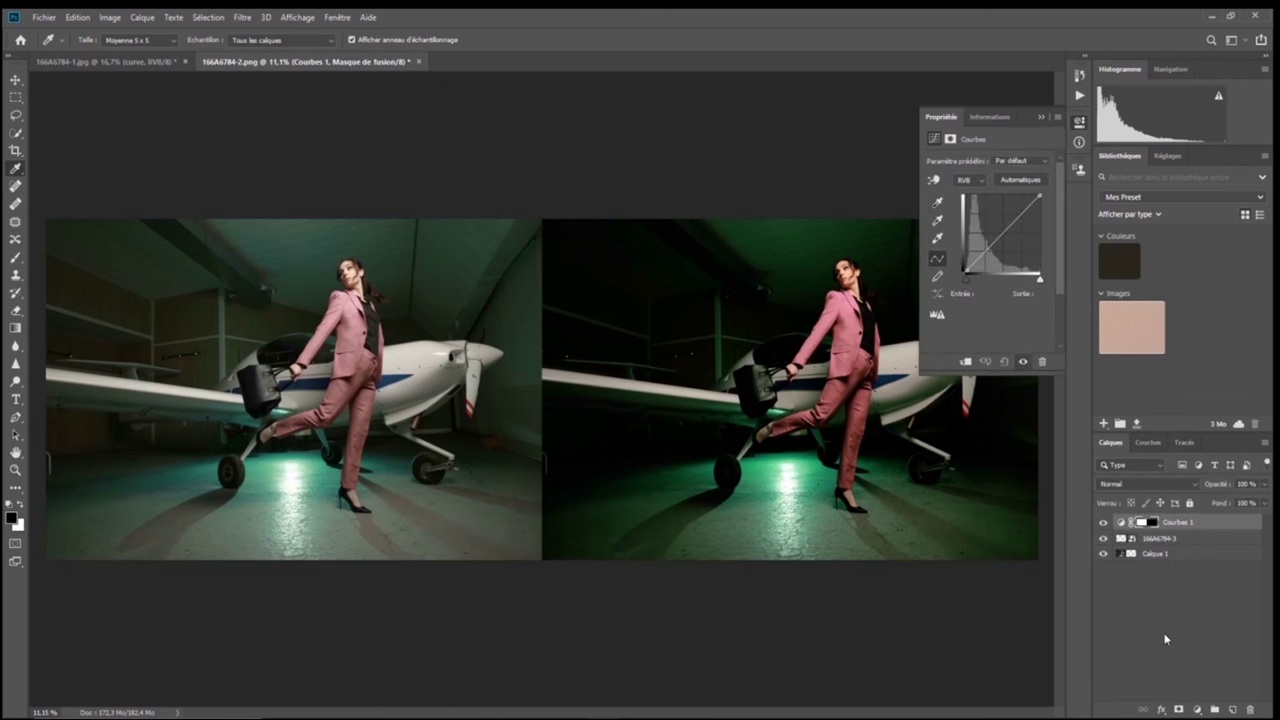
Add a Courbes 2 Curves adjustment layer with its curve targeted instead of the mask
click(1197, 710)
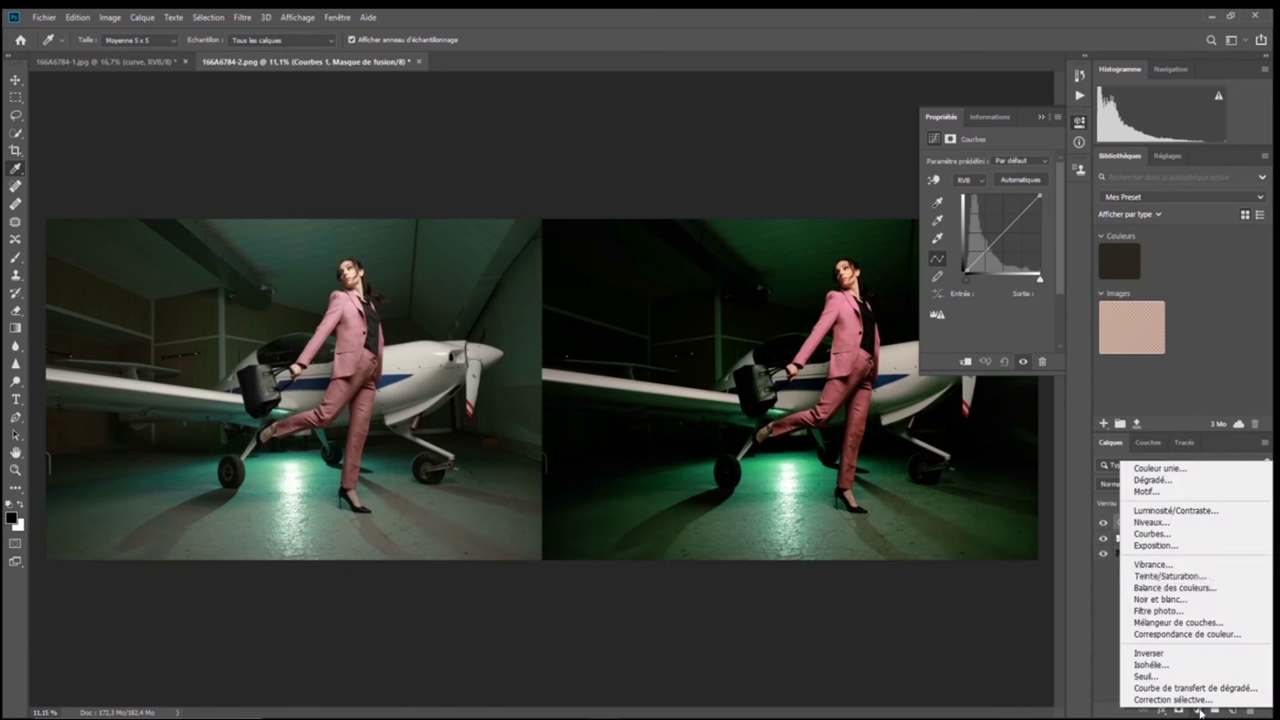
click(1170, 534)
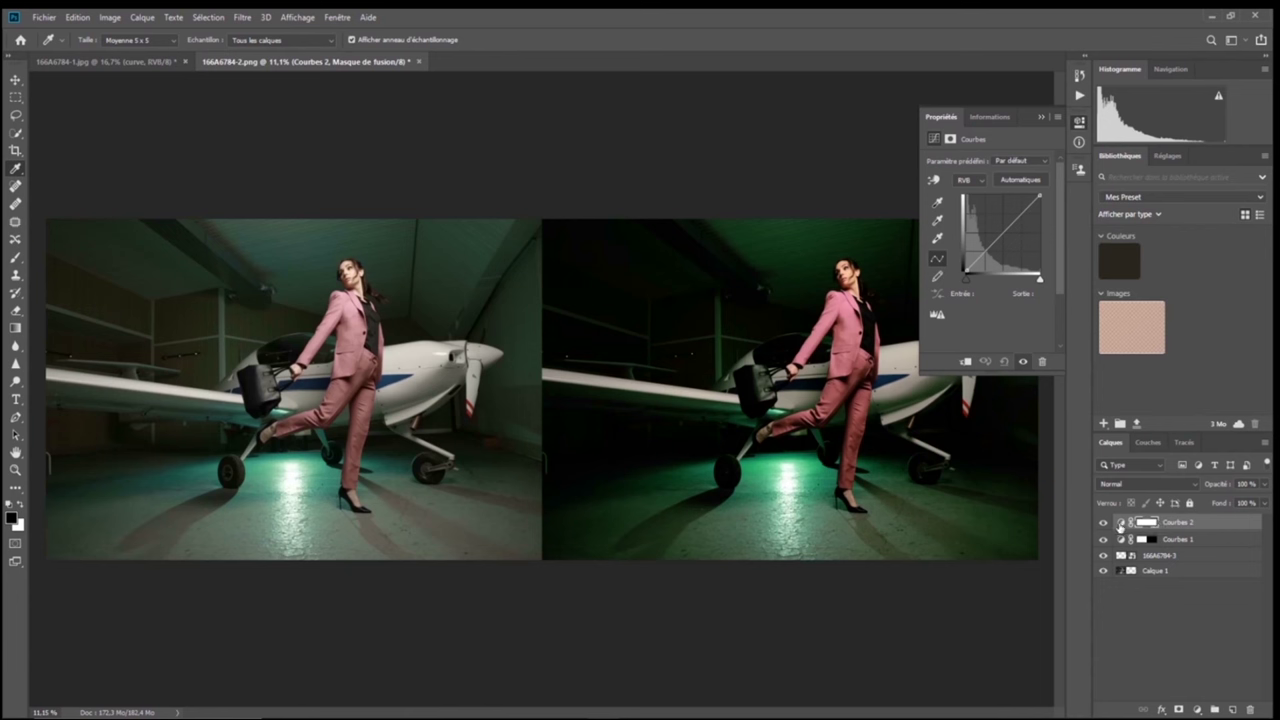
click(1121, 523)
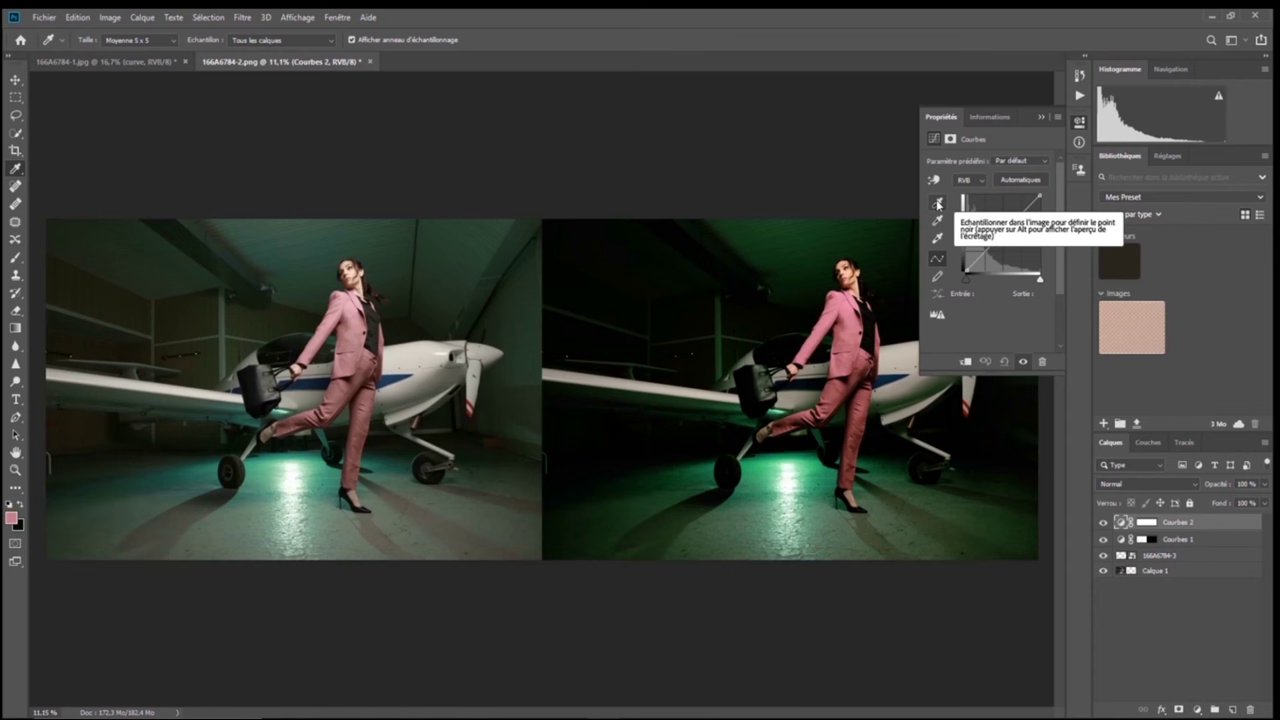
Set a near-black 040402 shadow target without saving defaults, then set black point from the dark wall
double_click(938, 203)
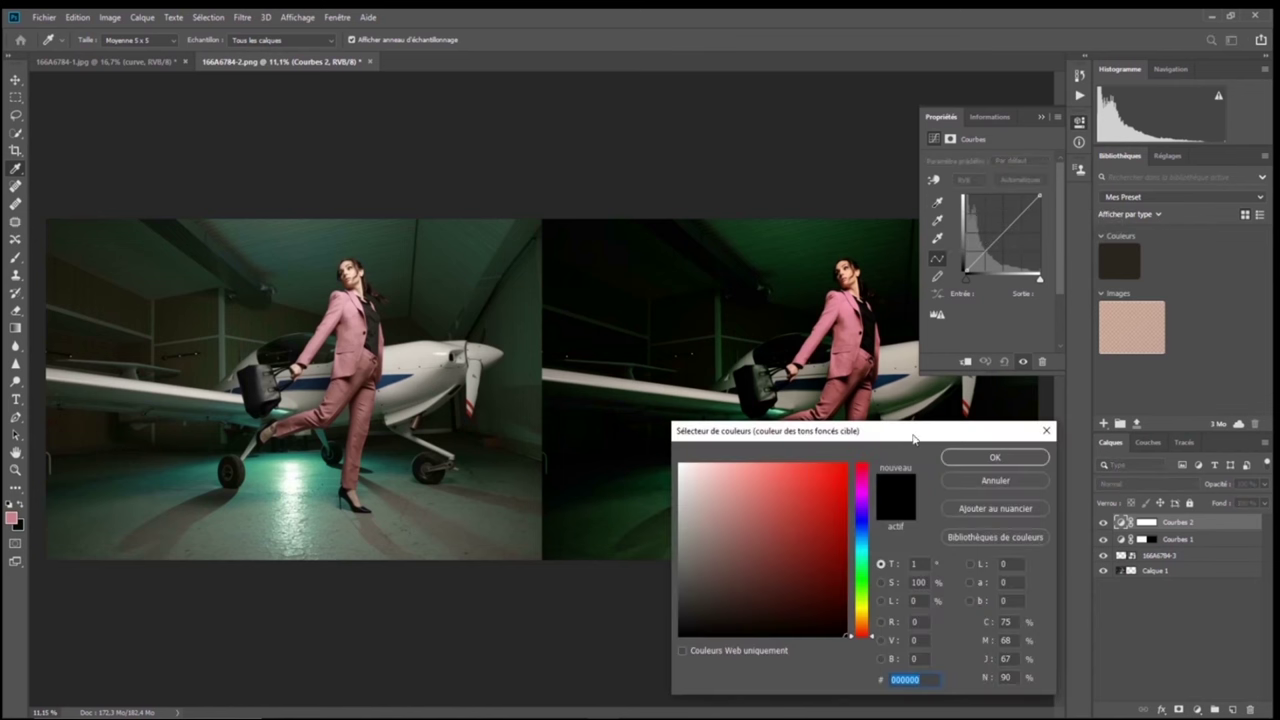
drag(913, 437, 983, 453)
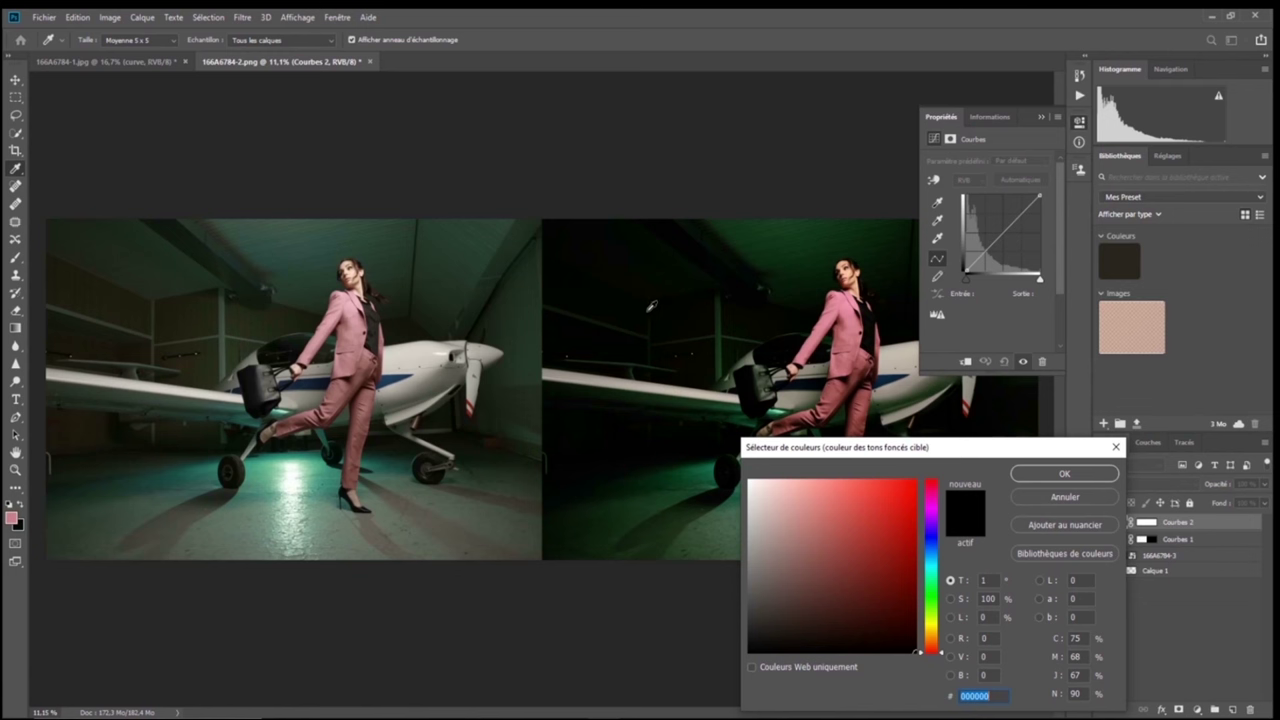
click(632, 304)
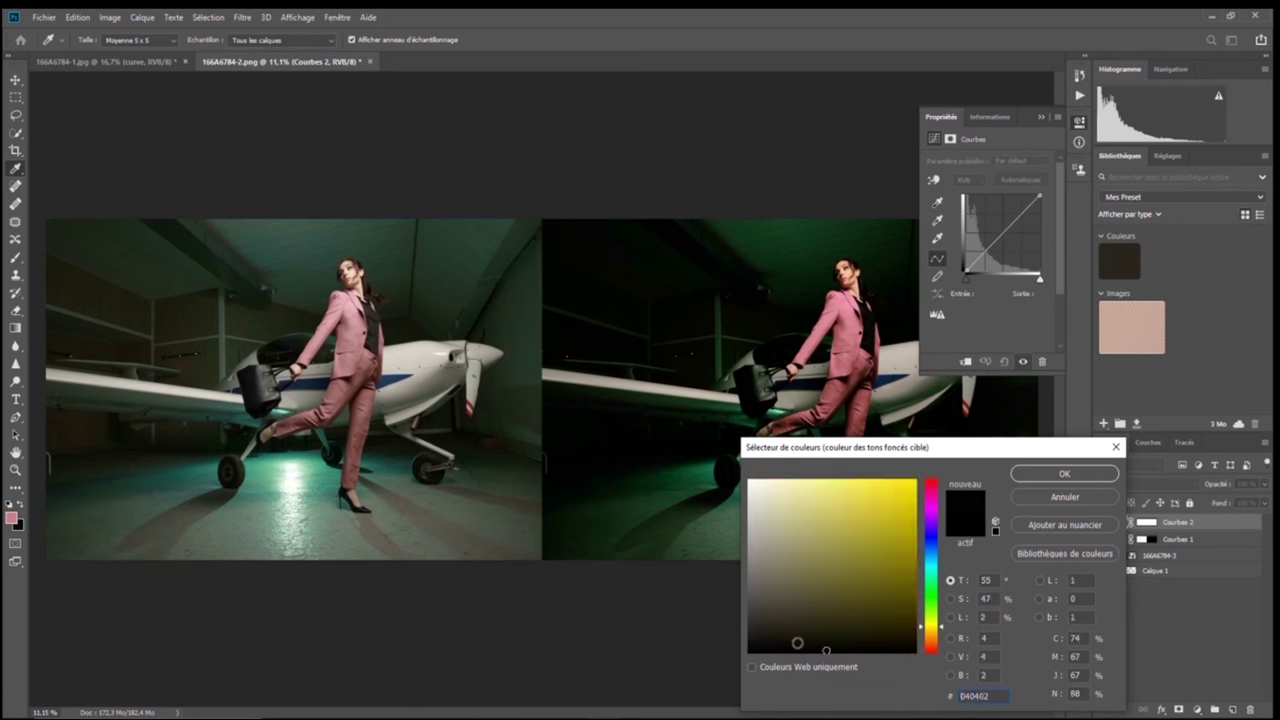
click(1060, 473)
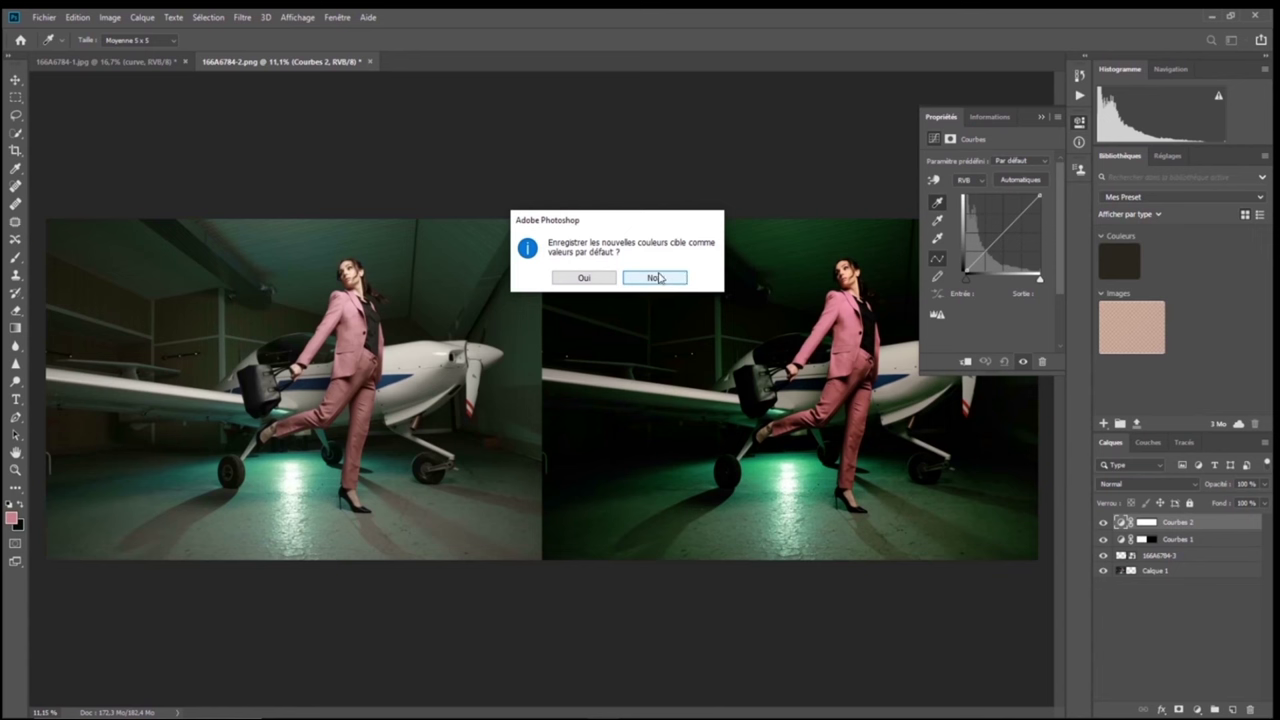
click(657, 278)
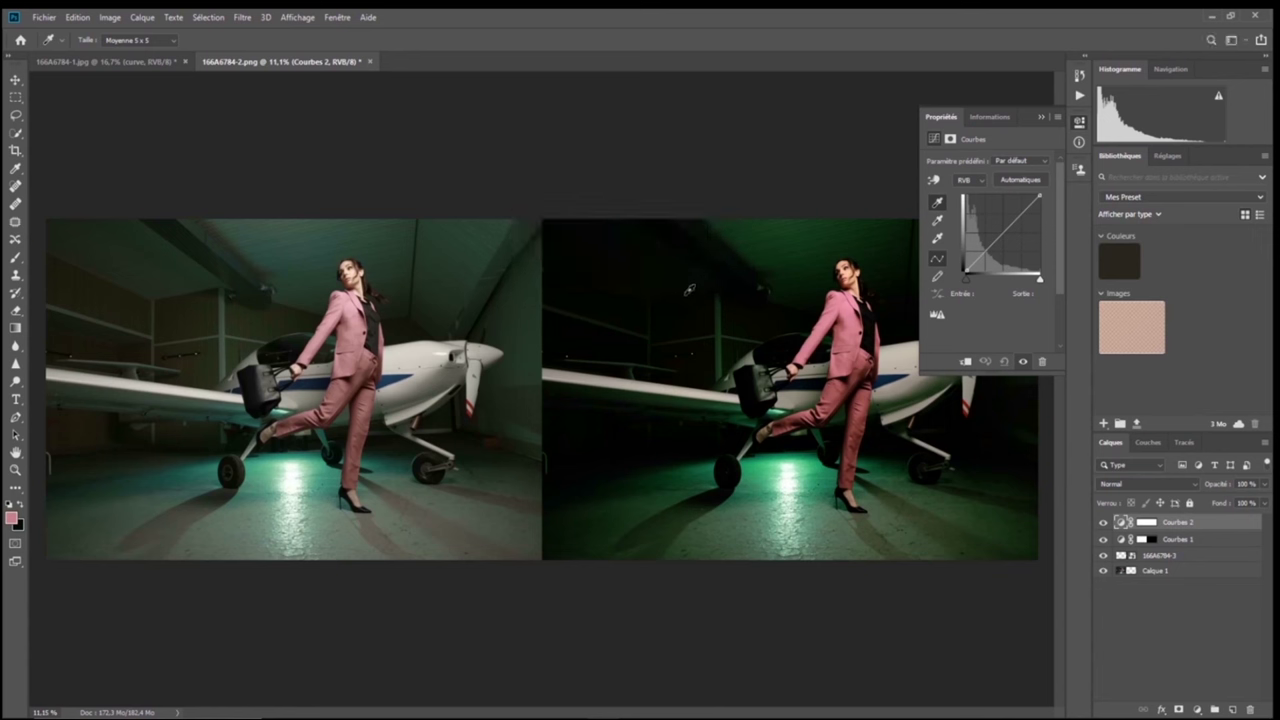
click(137, 312)
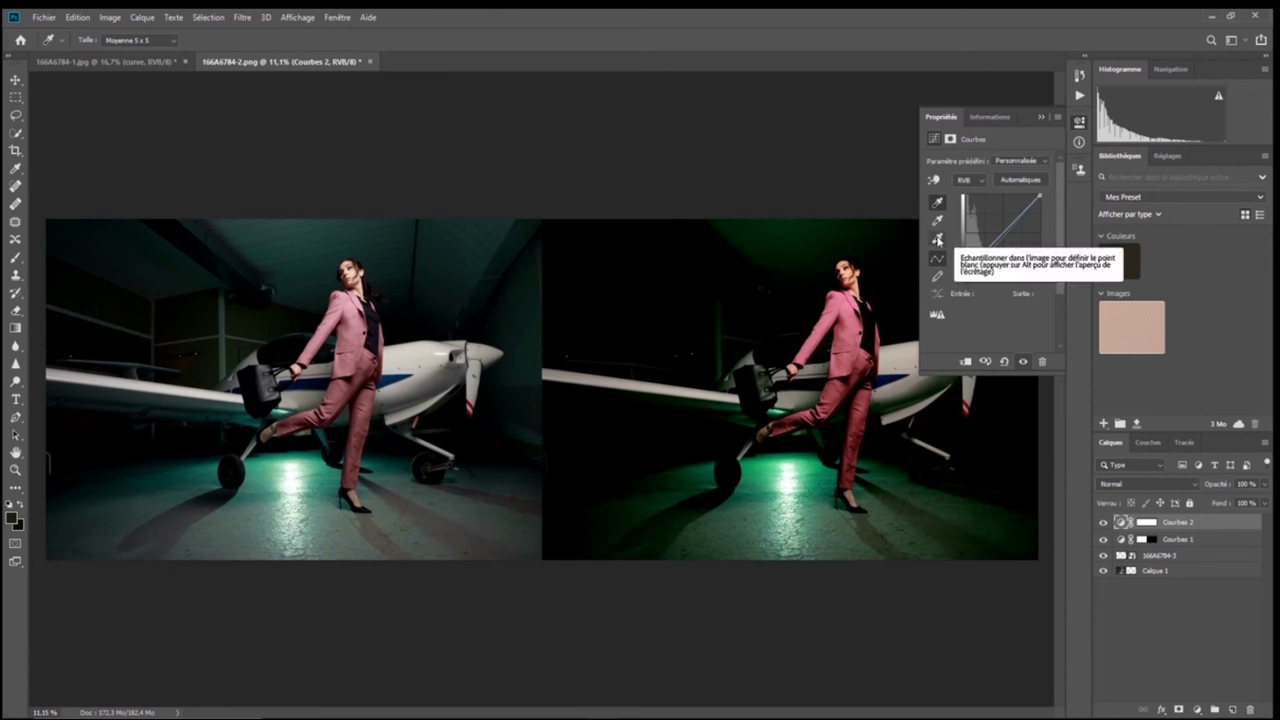
Set a near-white highlight target sampled from the green floor, not as default, then open the midtone target
double_click(937, 240)
mouse_move(953, 452)
mouse_down()
mouse_move(1013, 460)
mouse_move(1064, 444)
mouse_up()
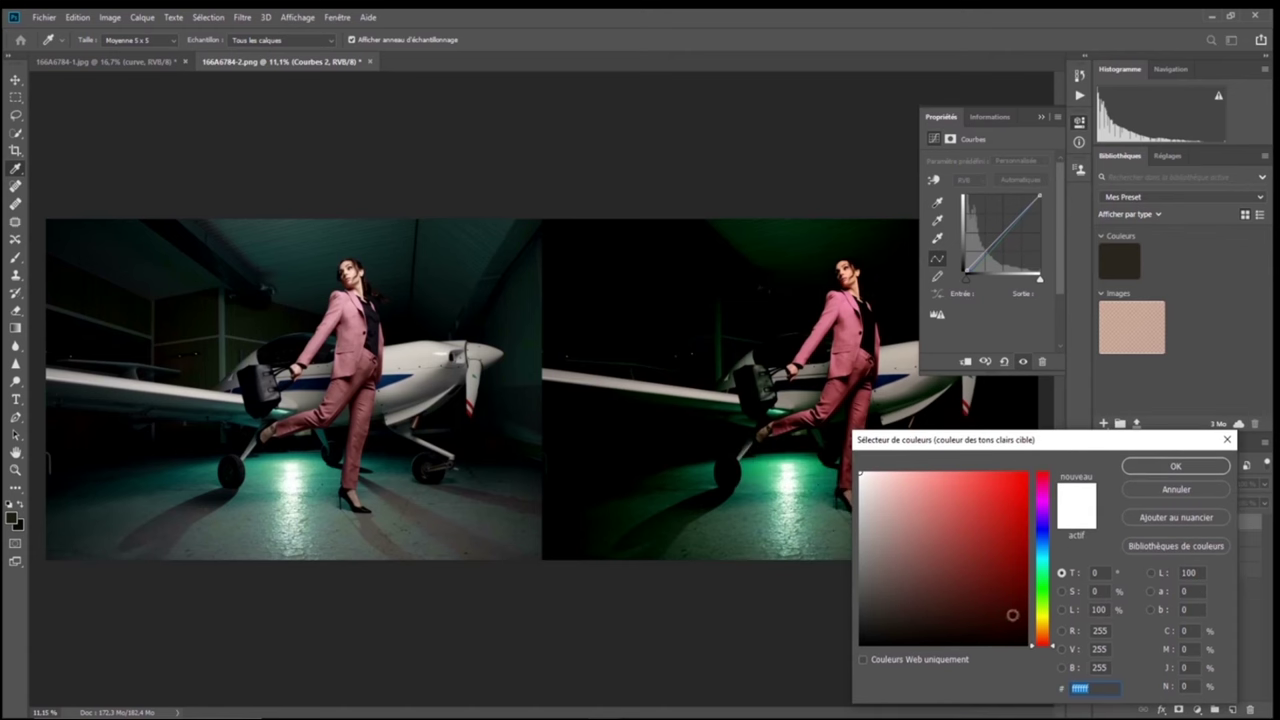
mouse_move(1066, 443)
mouse_down()
mouse_move(1146, 358)
mouse_move(798, 383)
mouse_move(440, 181)
mouse_up()
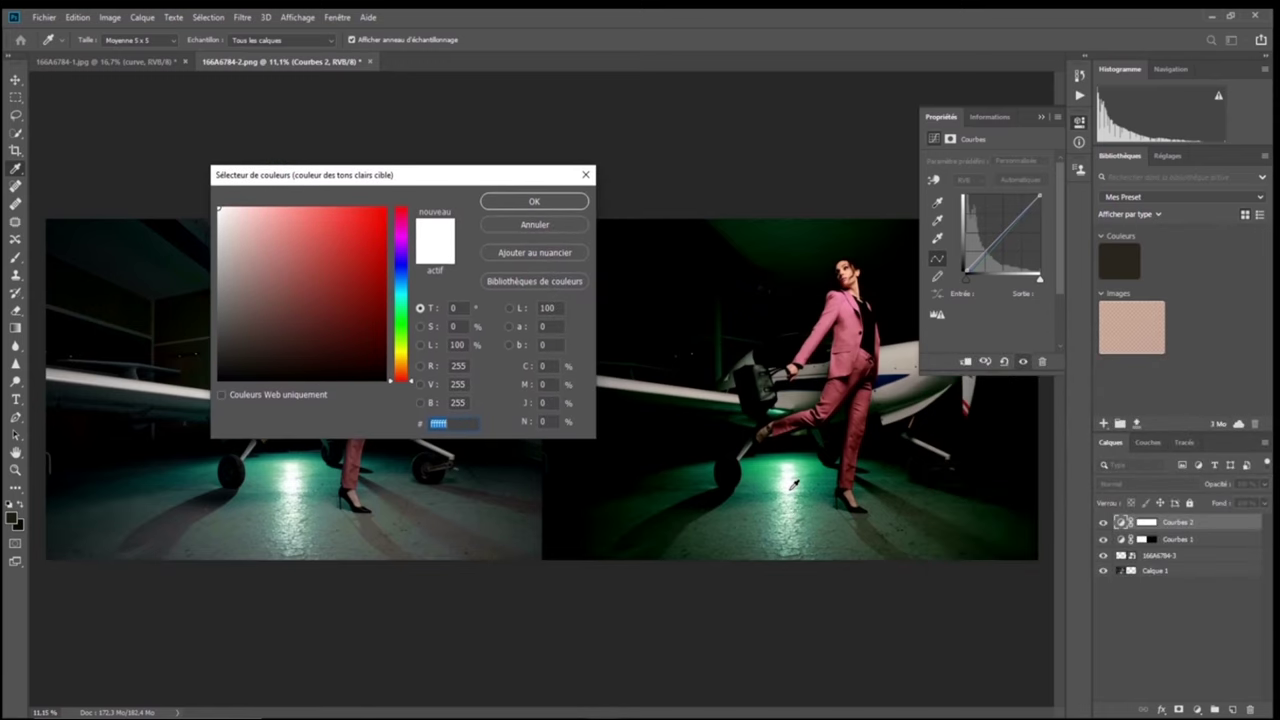
click(793, 484)
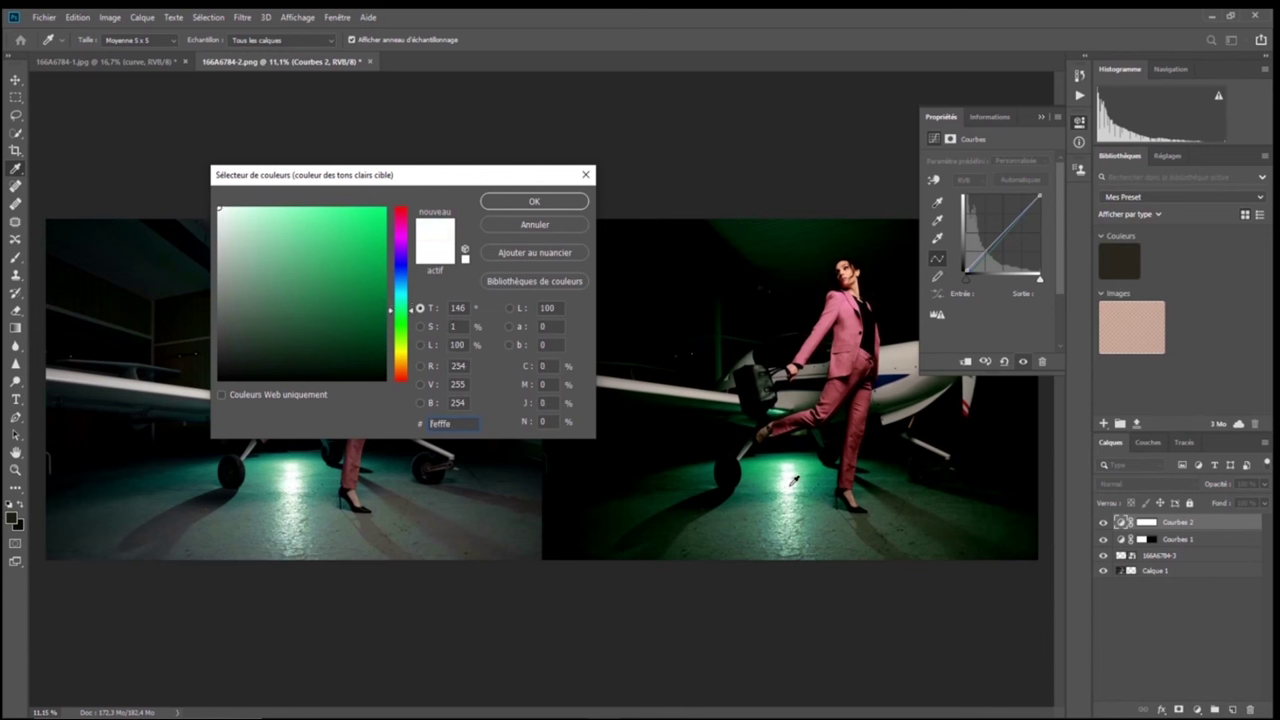
click(534, 201)
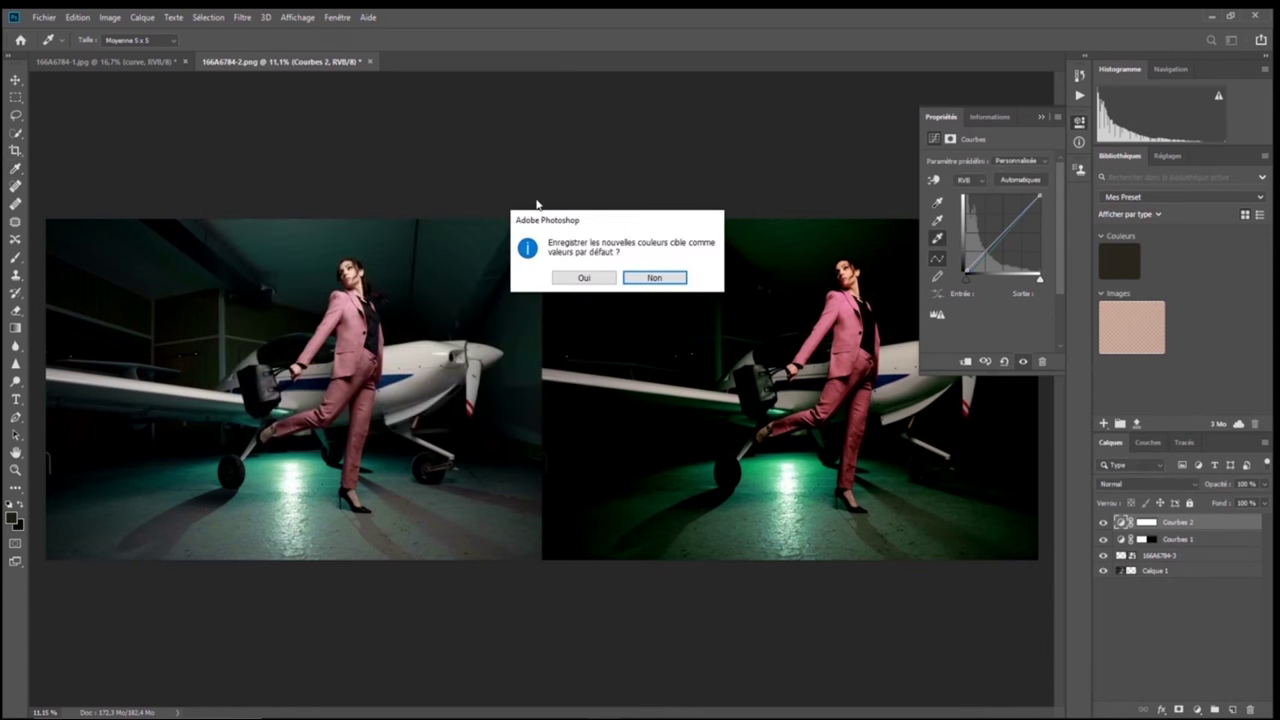
click(674, 279)
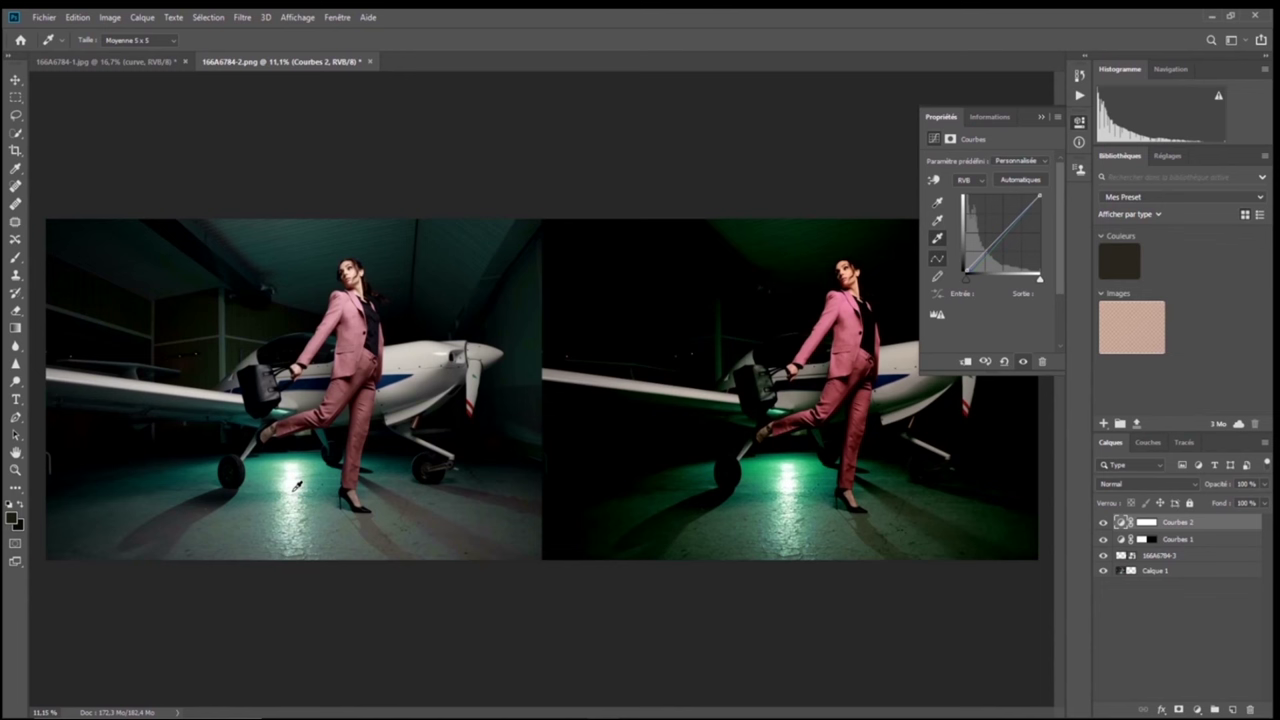
key(x)
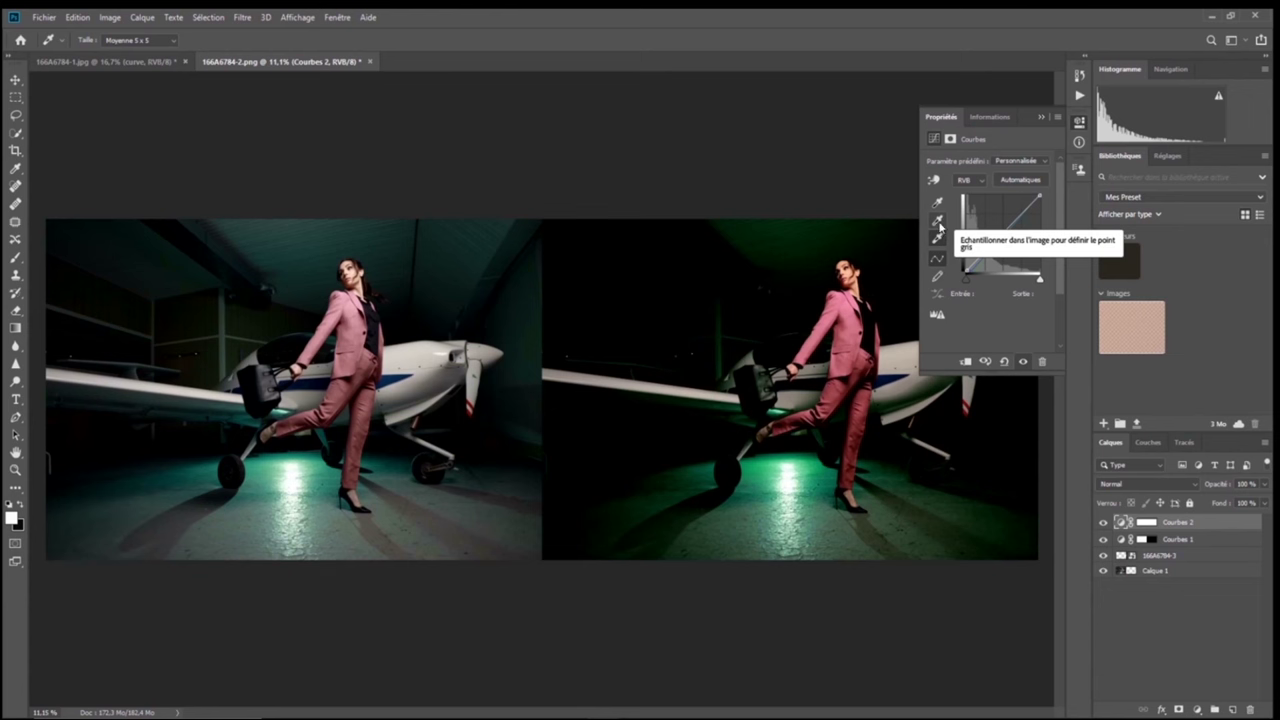
double_click(939, 224)
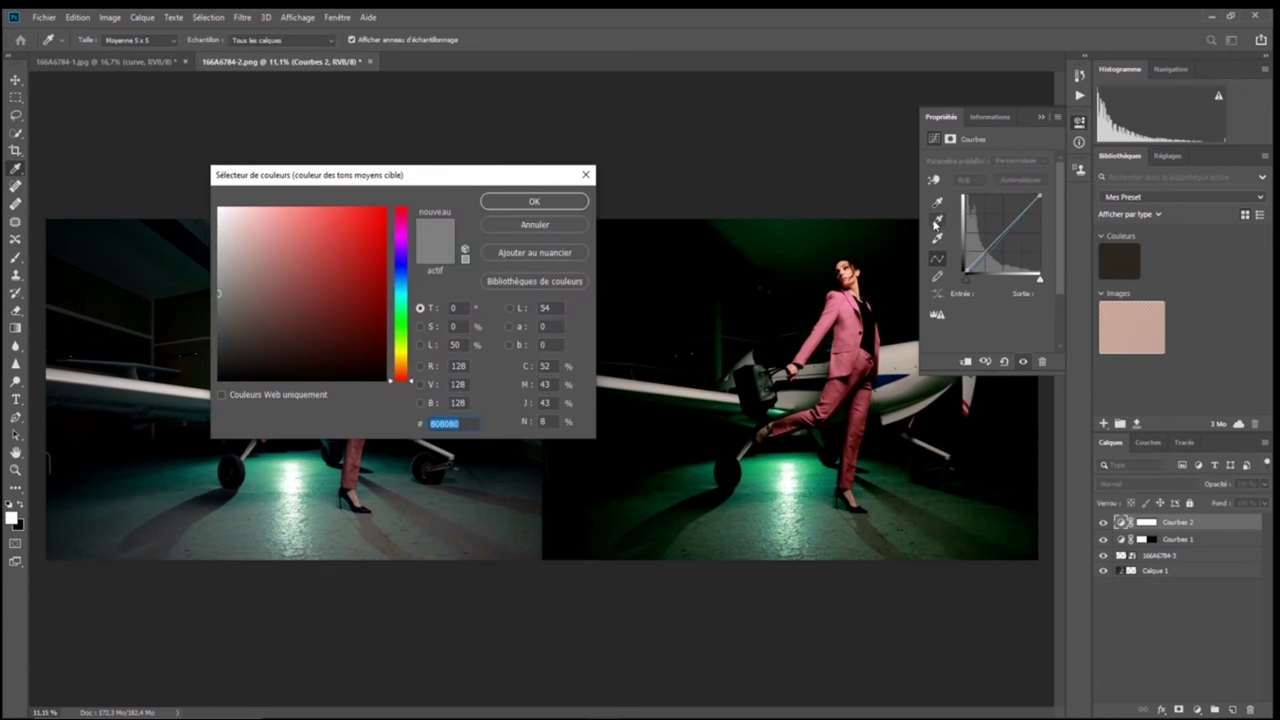
Sample pink 9d4a59 from the woman's suit as the midtone target, confirm, and apply it
mouse_move(414, 177)
mouse_down()
mouse_move(808, 269)
mouse_move(1000, 346)
mouse_move(464, 175)
mouse_up()
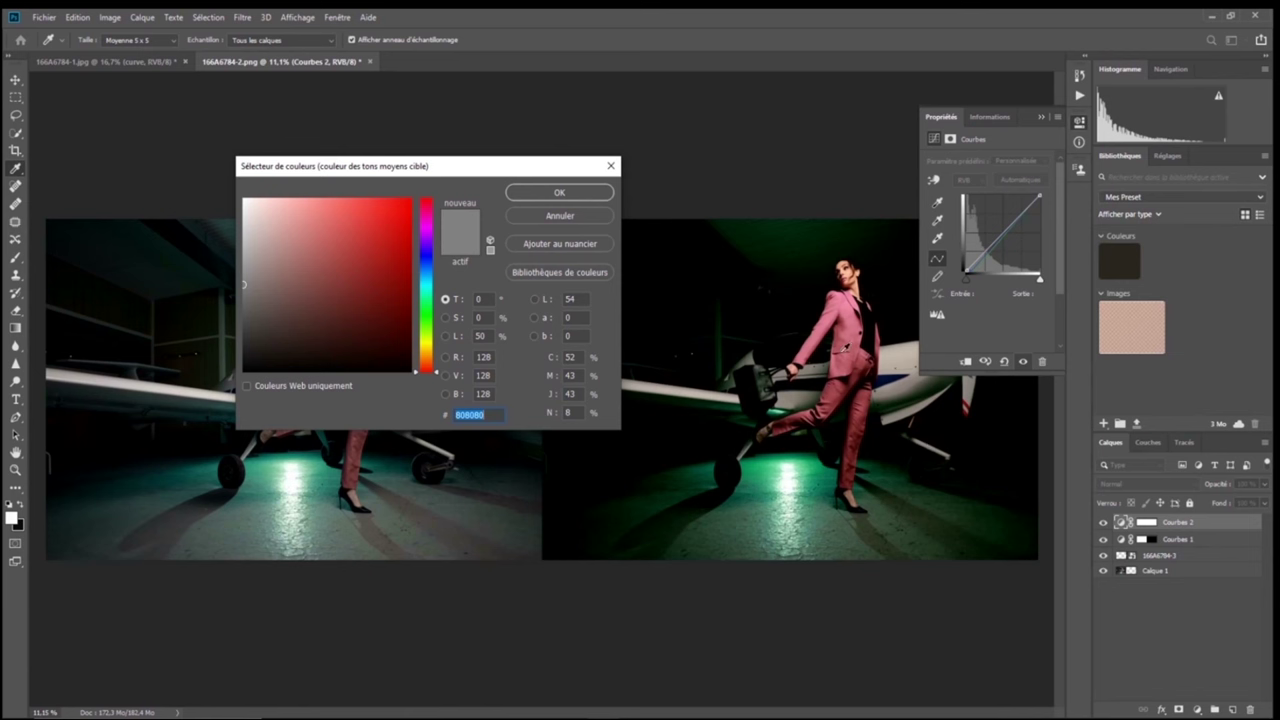
click(845, 347)
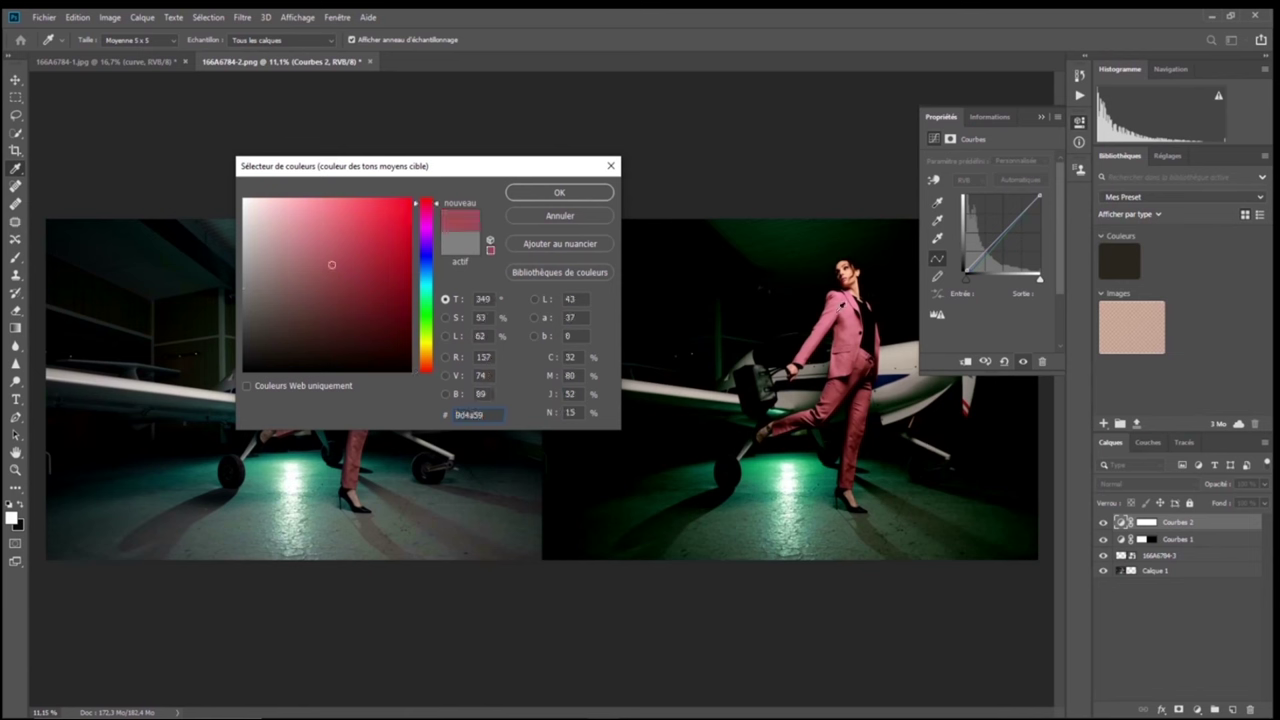
click(575, 193)
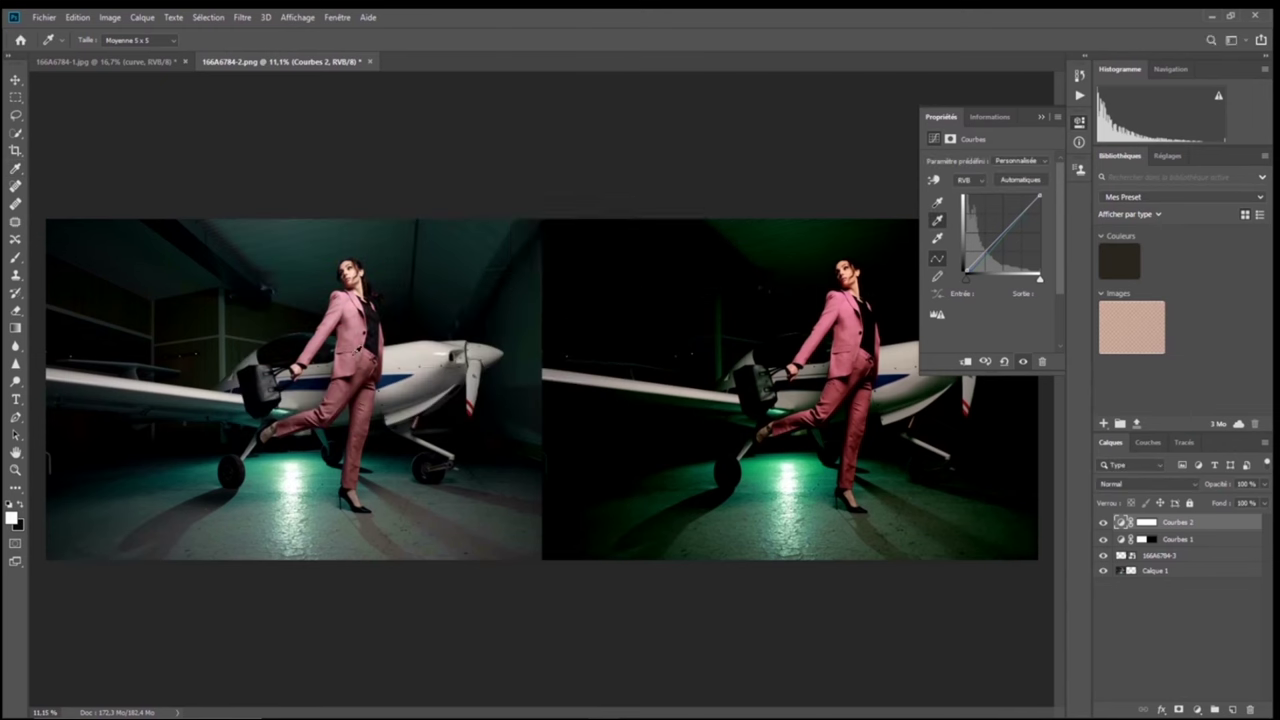
click(352, 330)
Collapse the Curves Properties panel and return to the 166A6784-1.jpg photo
click(1041, 118)
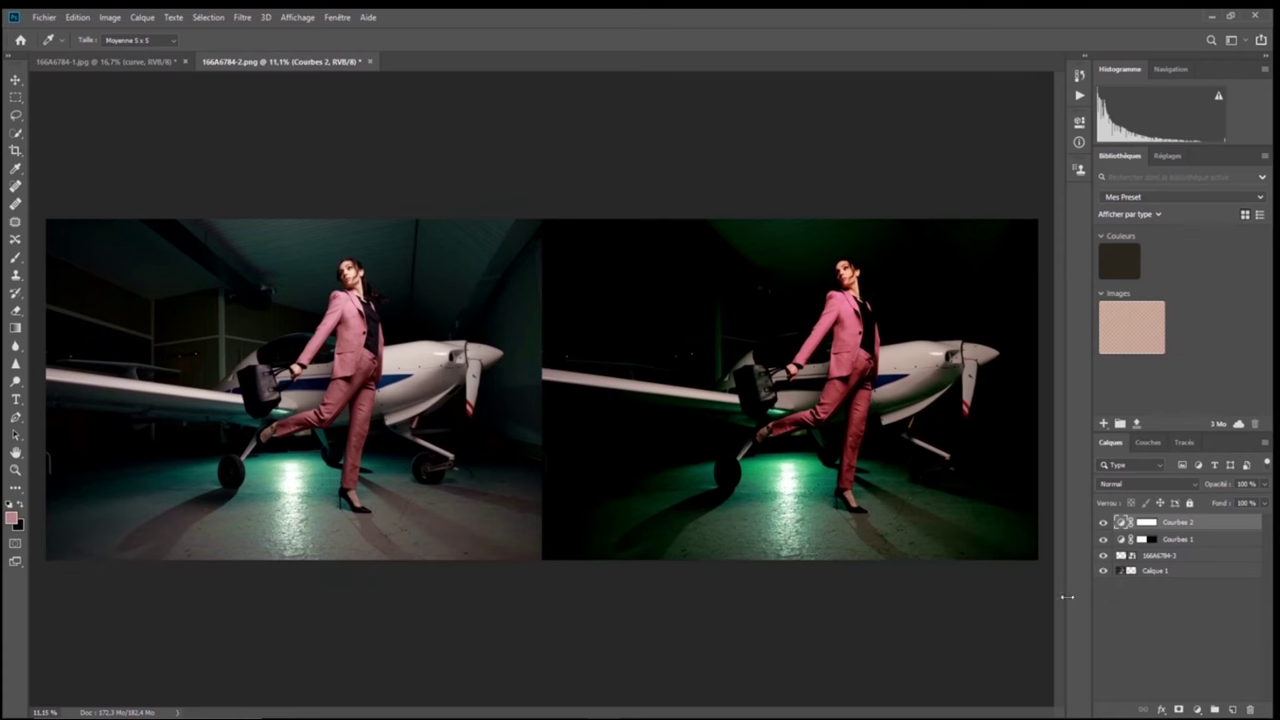
click(150, 61)
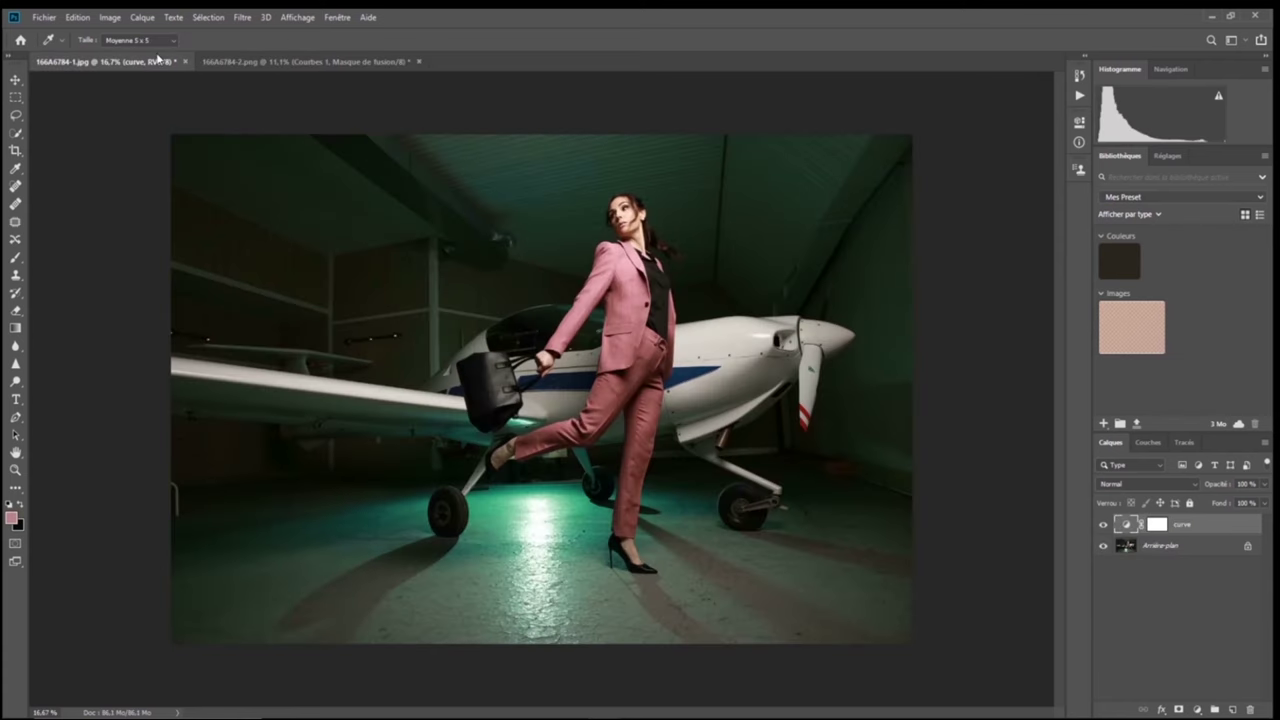
Reopen the curve layer's settings, test a two-point bend, reset it, and choose the pencil drawing tool
double_click(1128, 526)
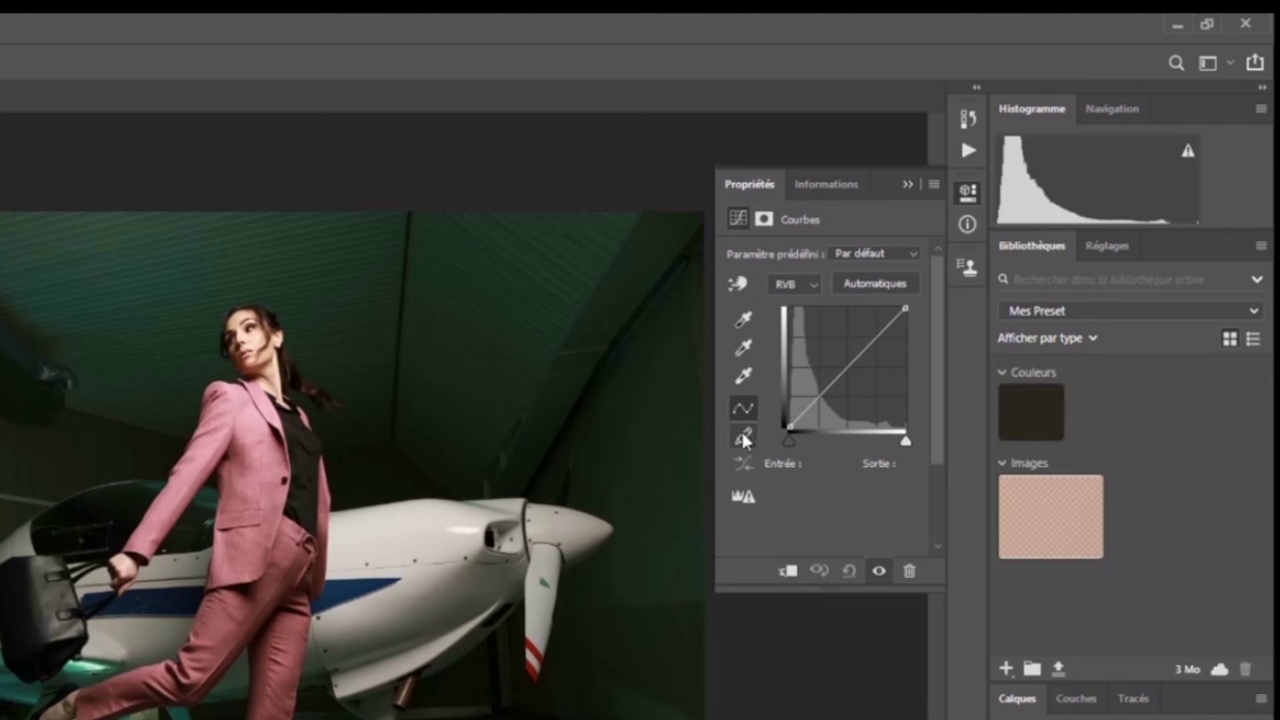
drag(821, 395, 821, 389)
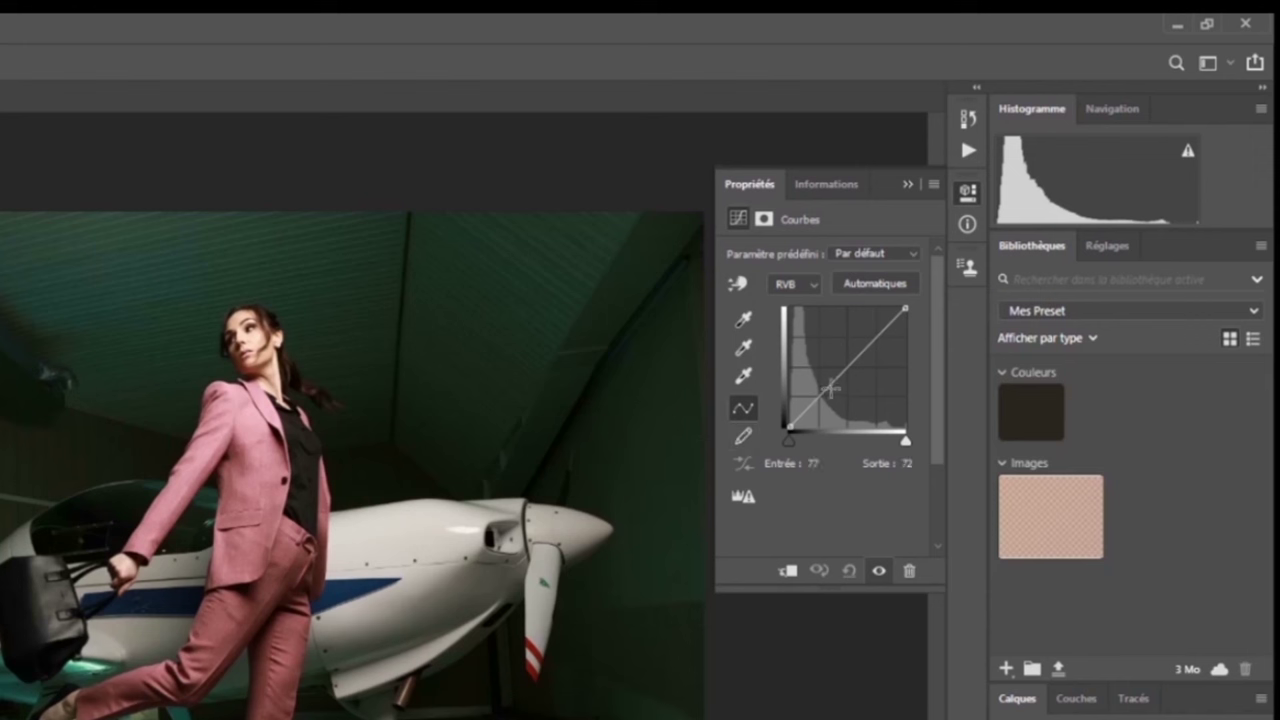
drag(866, 350, 867, 353)
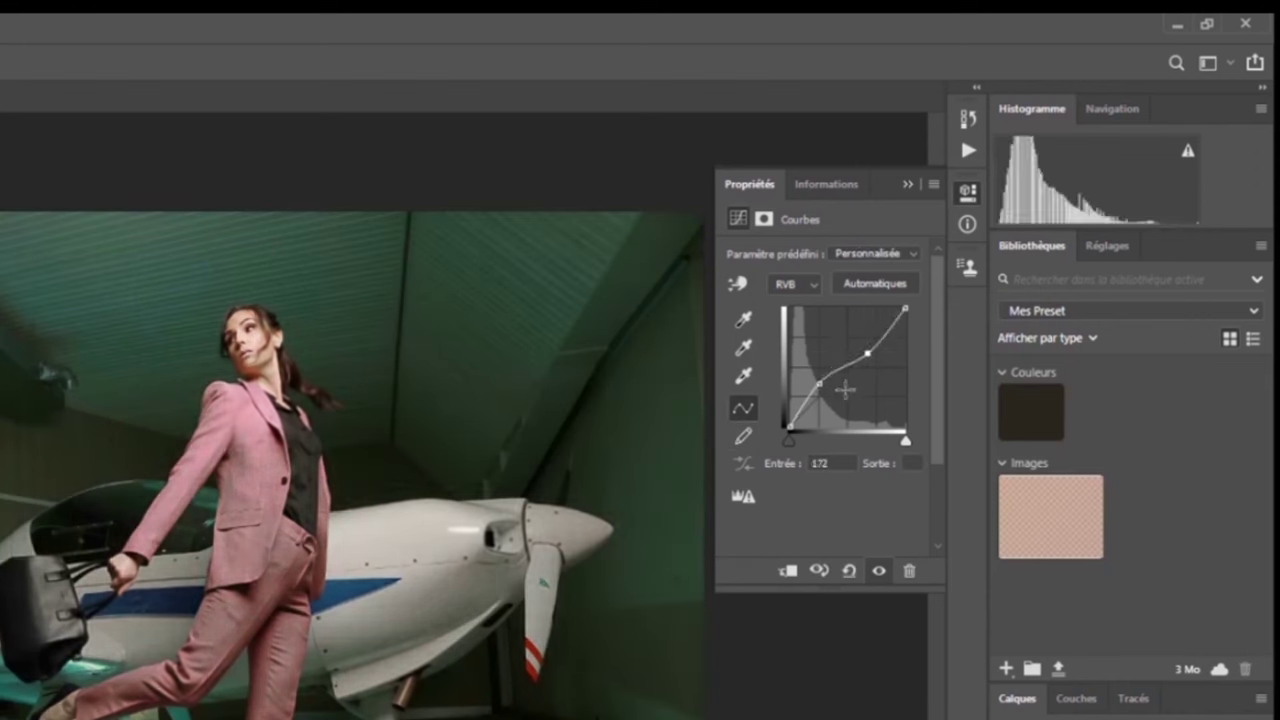
click(849, 570)
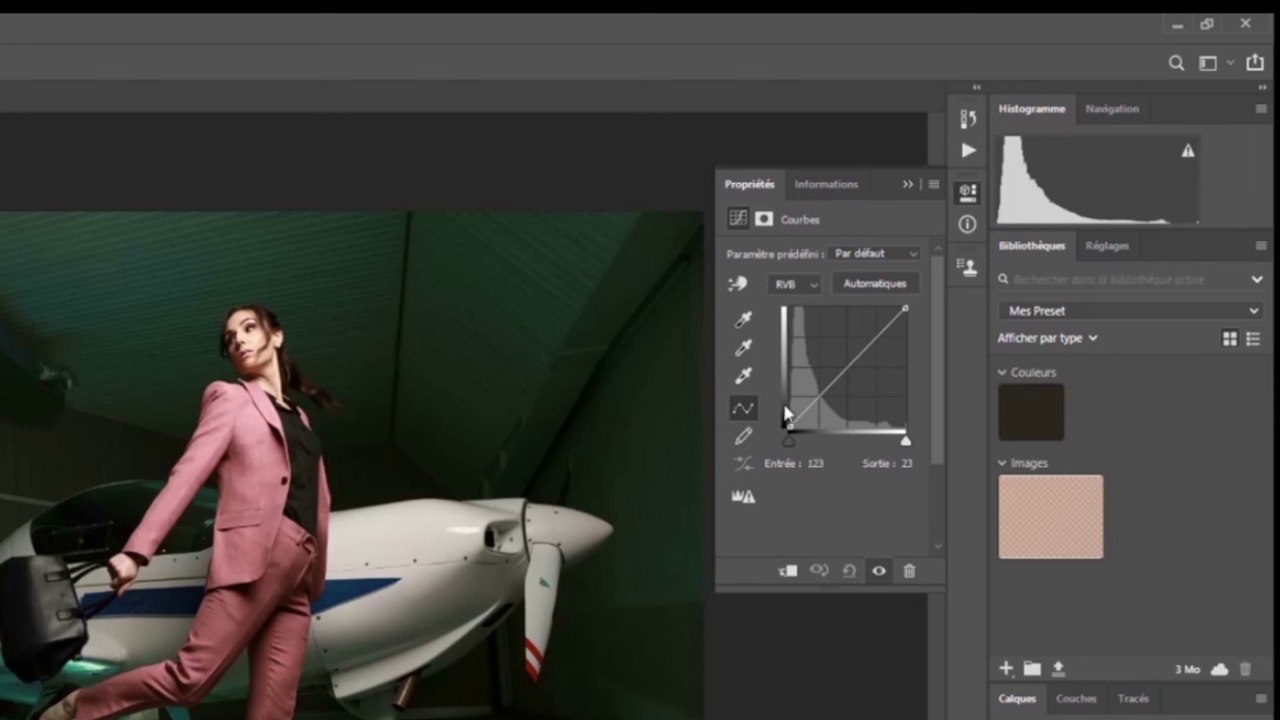
click(744, 437)
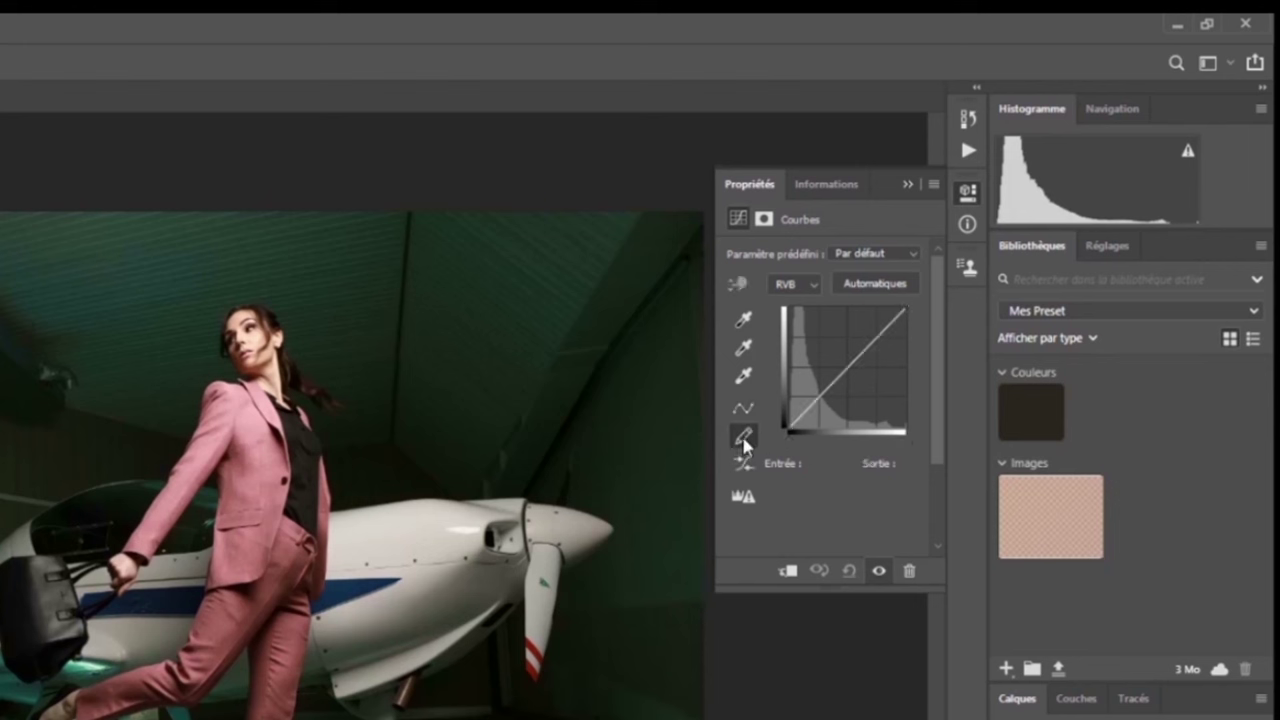
drag(795, 425, 822, 392)
mouse_move(826, 335)
mouse_down()
mouse_move(850, 318)
mouse_move(872, 337)
mouse_up()
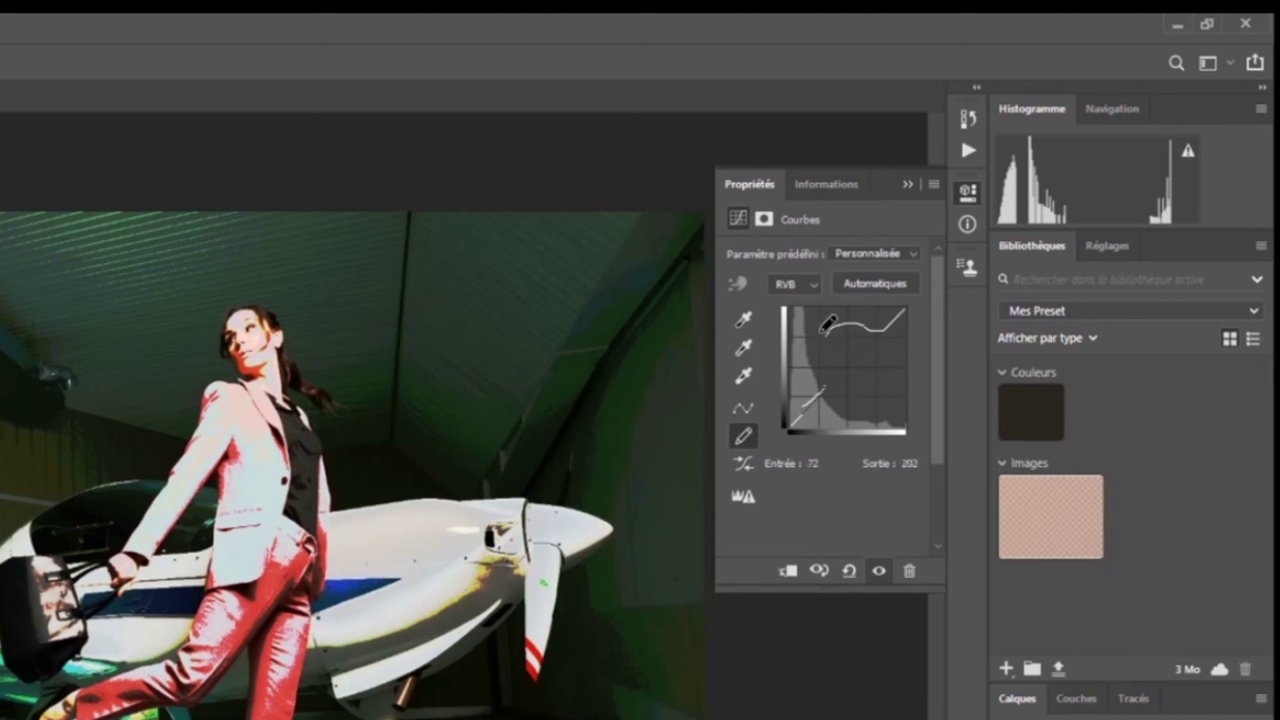
click(743, 465)
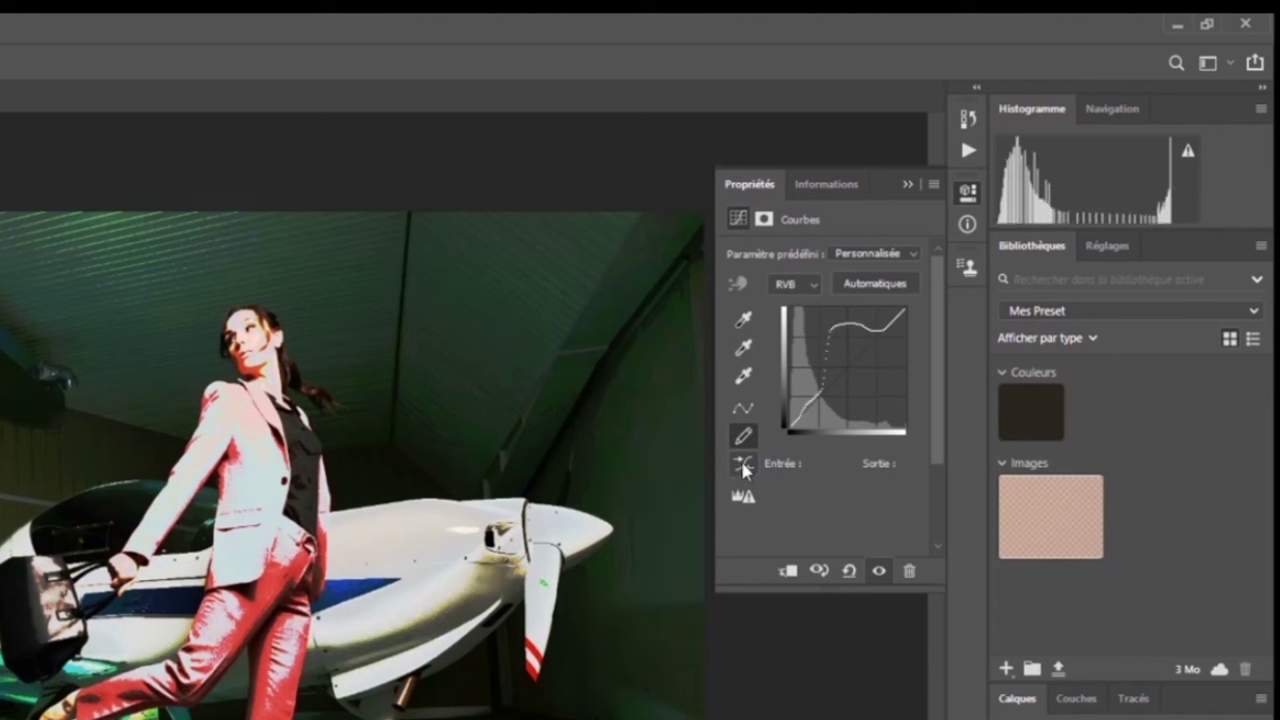
click(743, 465)
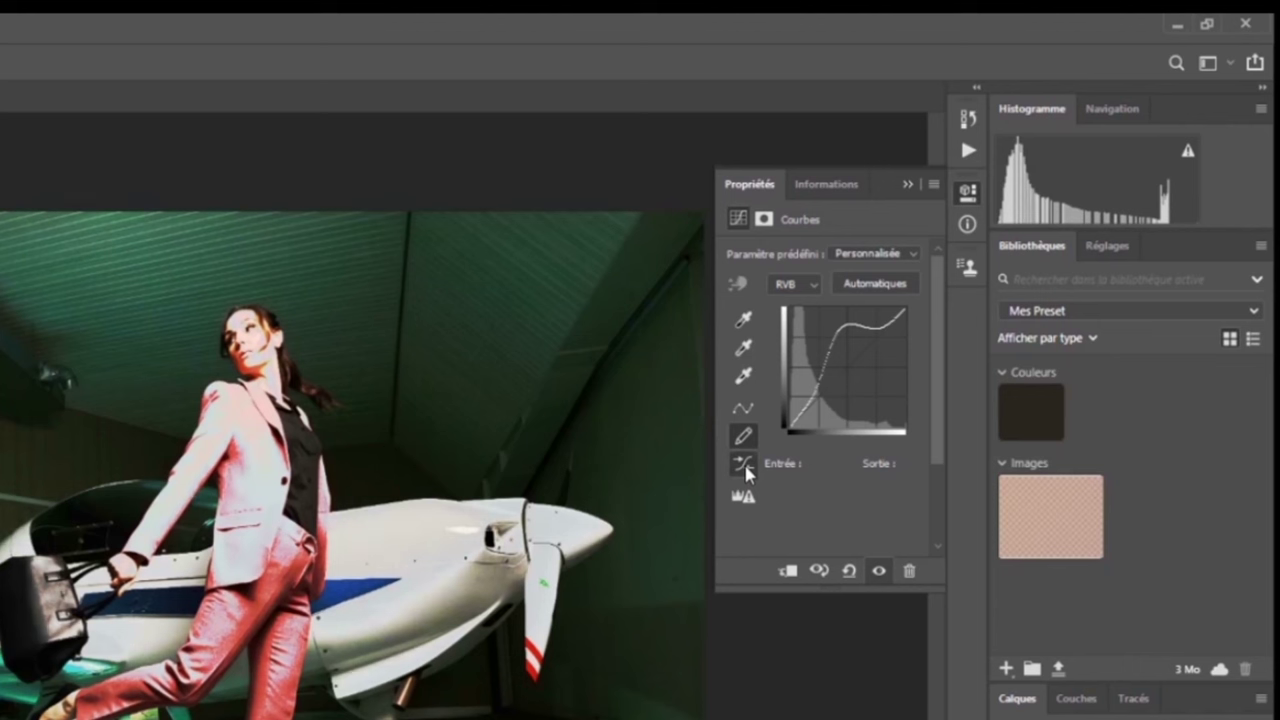
click(745, 472)
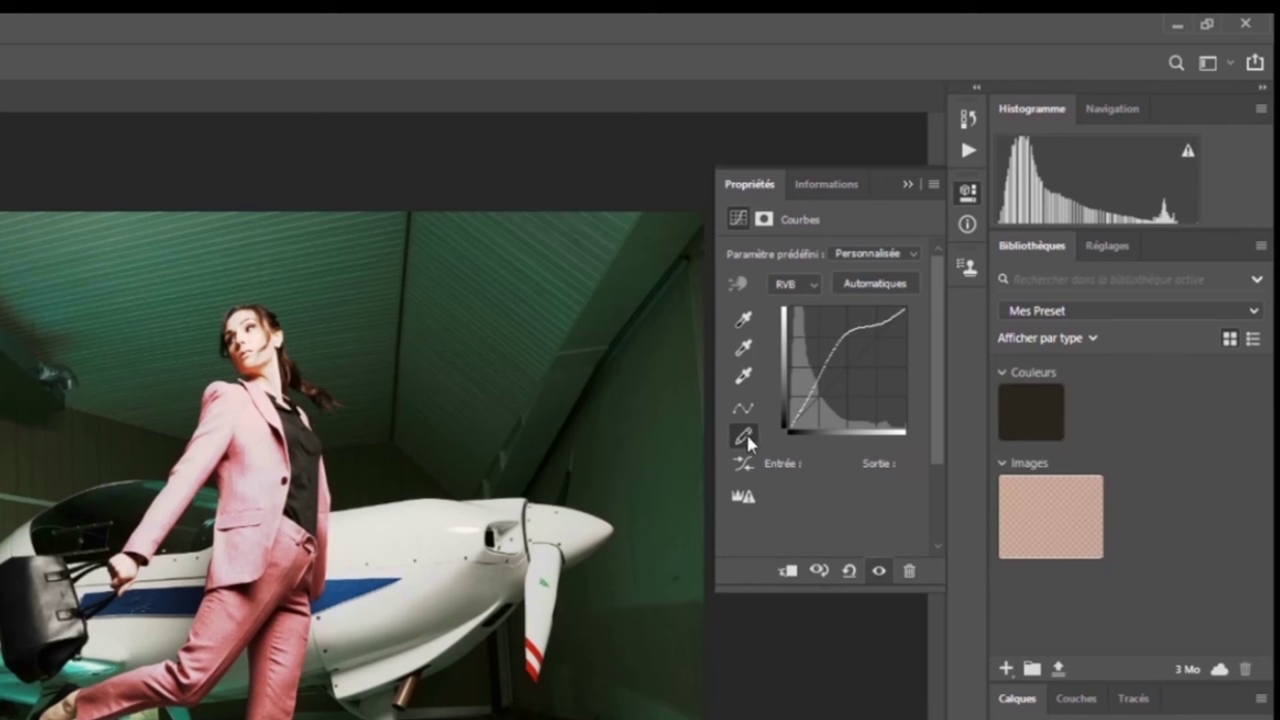
click(849, 570)
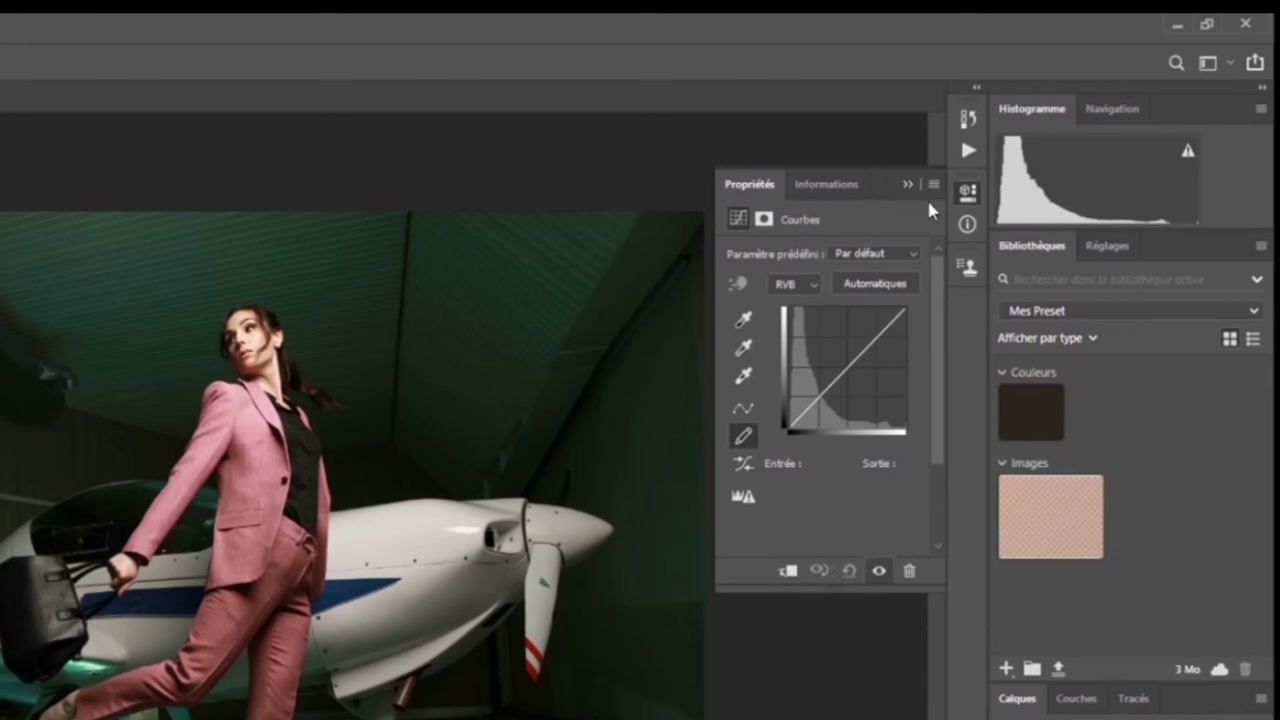
click(826, 188)
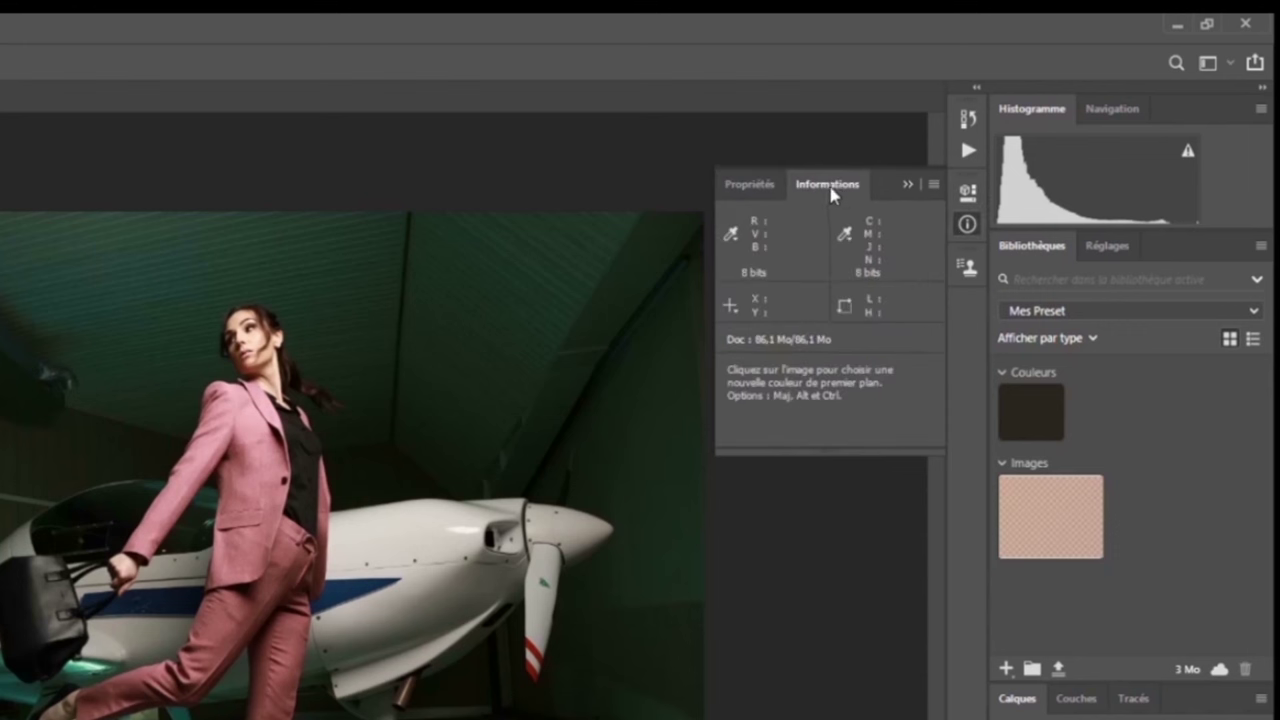
click(932, 186)
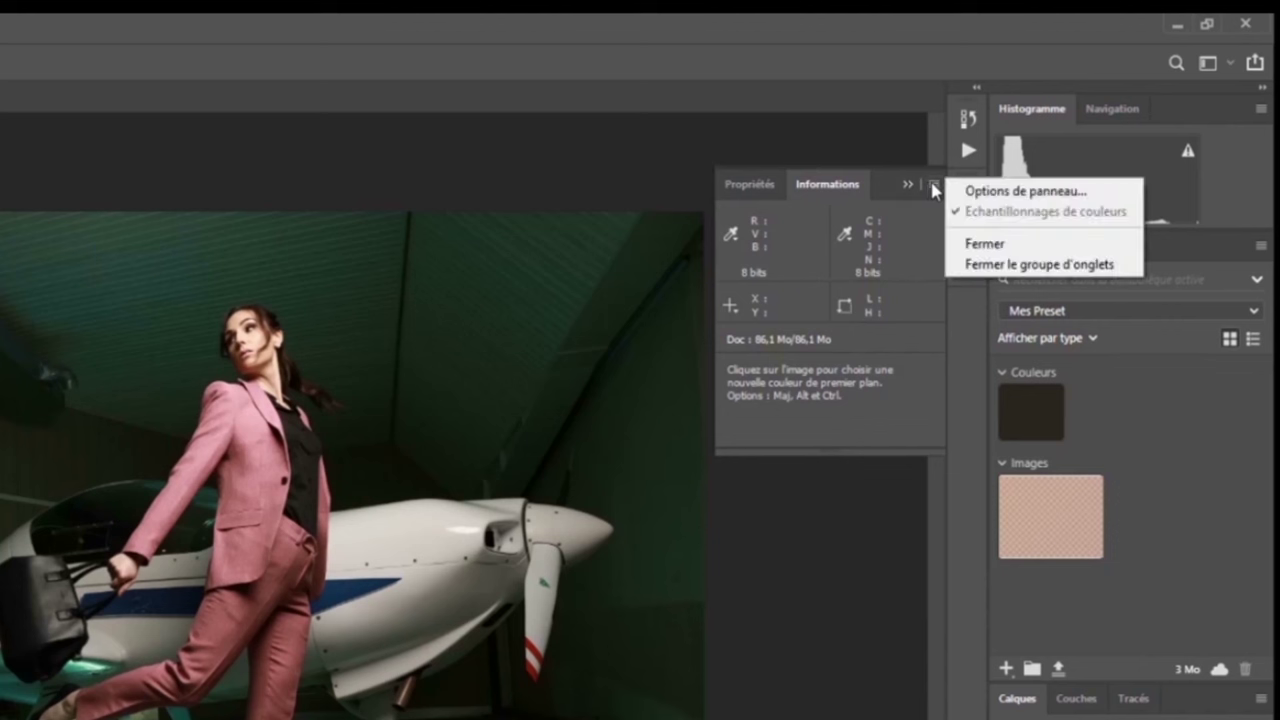
click(933, 187)
click(934, 188)
click(935, 190)
click(762, 186)
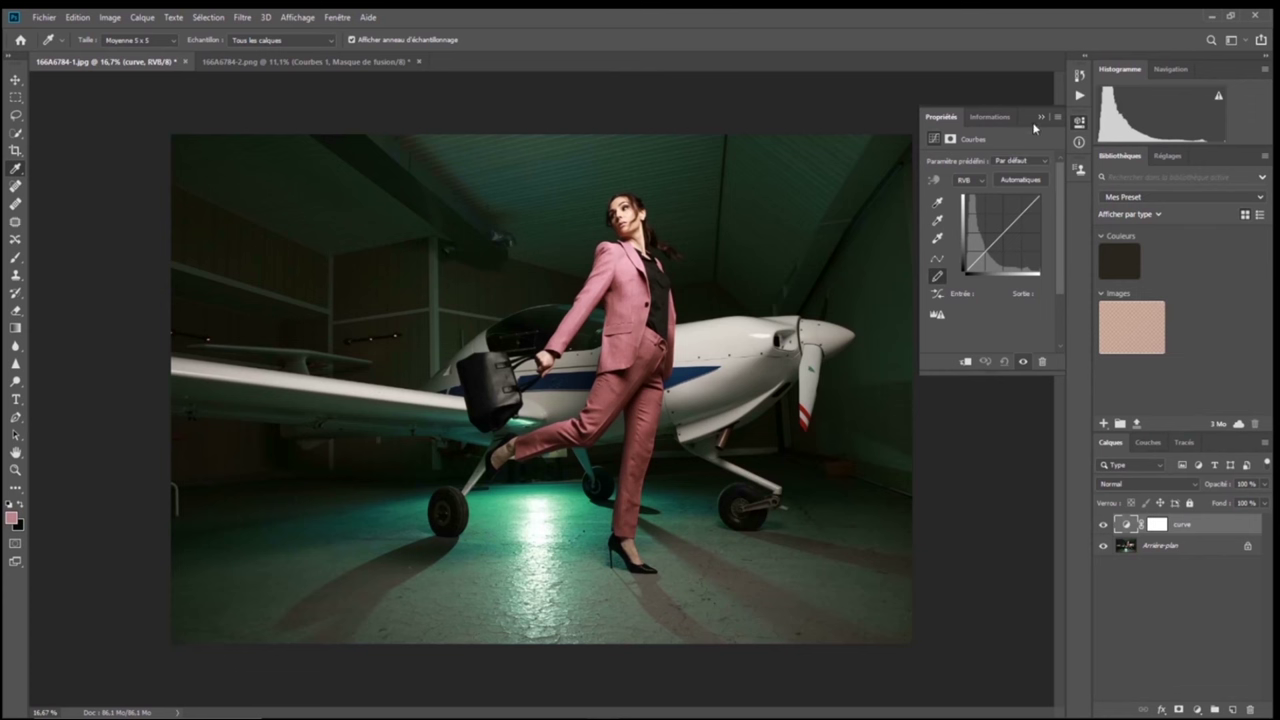
Drag the old curve layer to the trash and add a new Courbes 1 Curves layer
drag(1195, 526, 1253, 708)
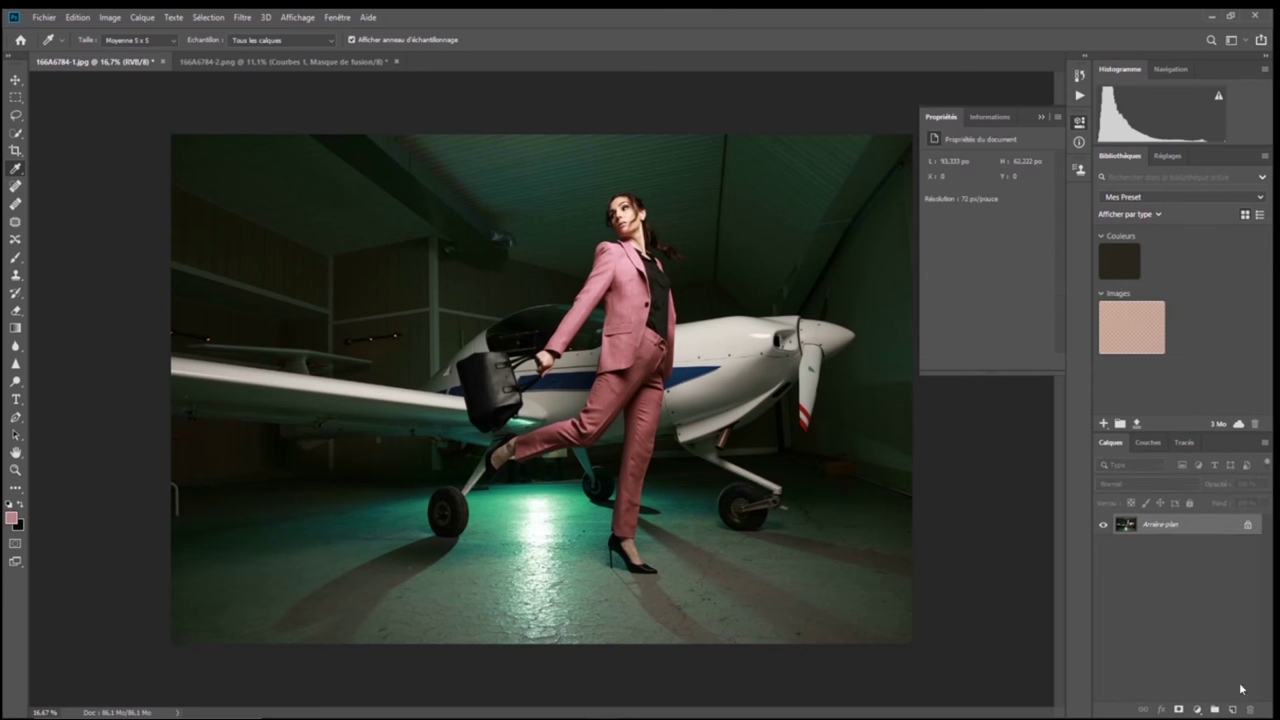
click(1042, 118)
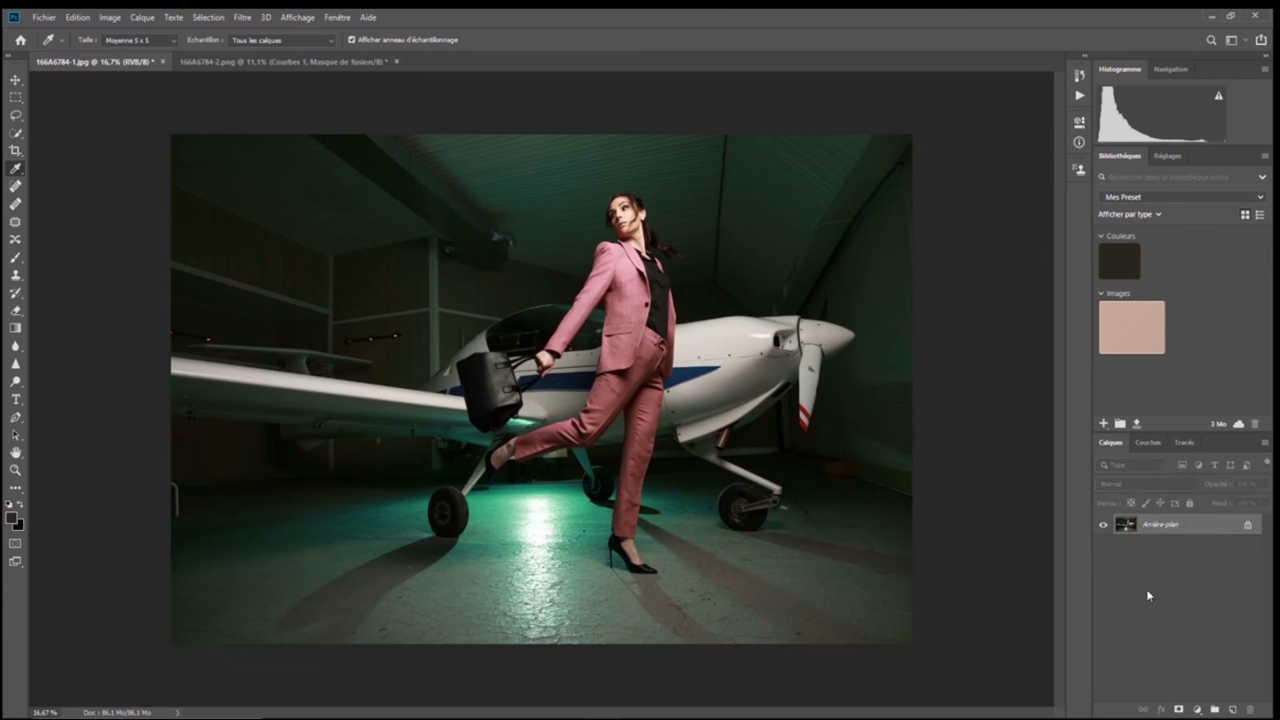
click(1198, 709)
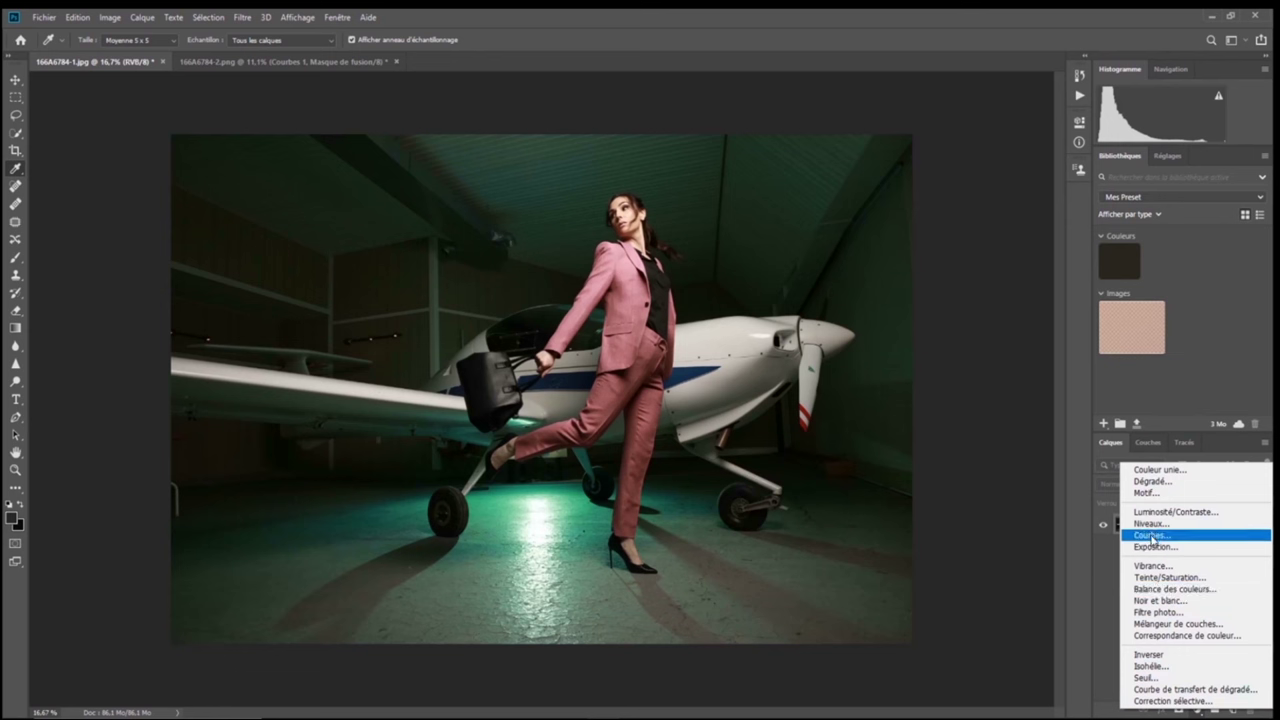
click(1155, 540)
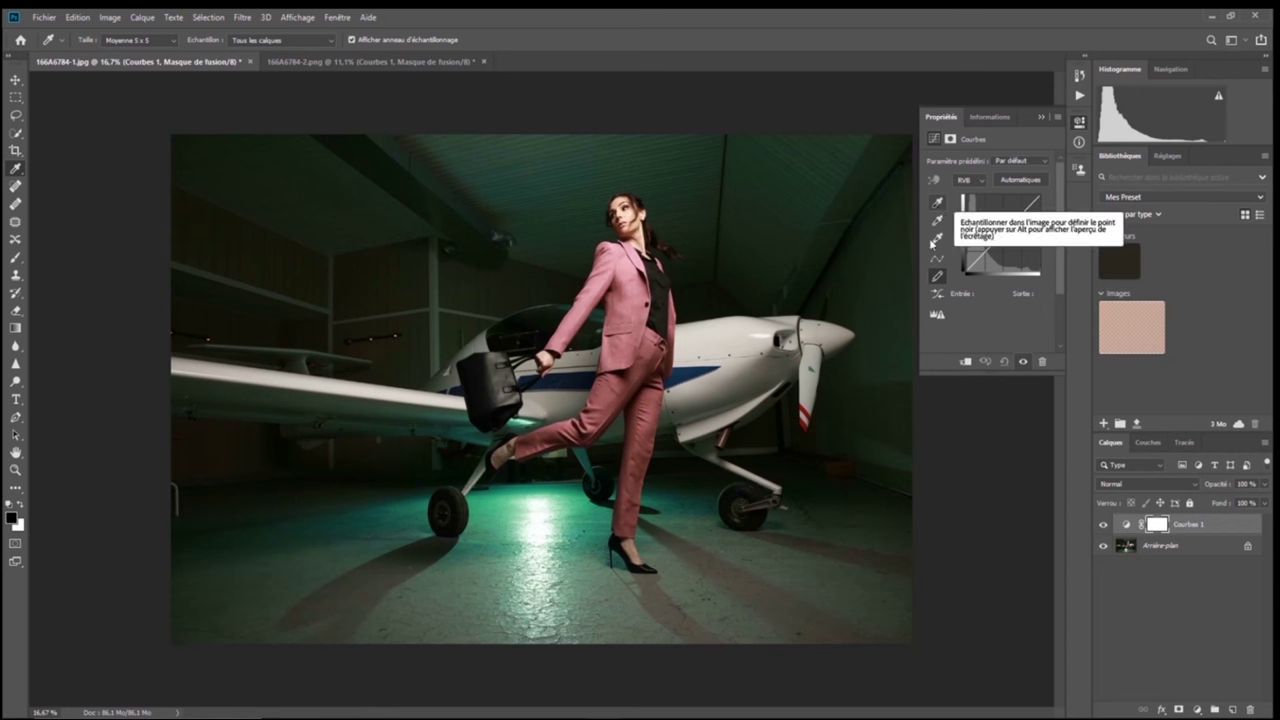
Add two control points to the Curves 1 curve and pull the lower one slightly down
click(937, 261)
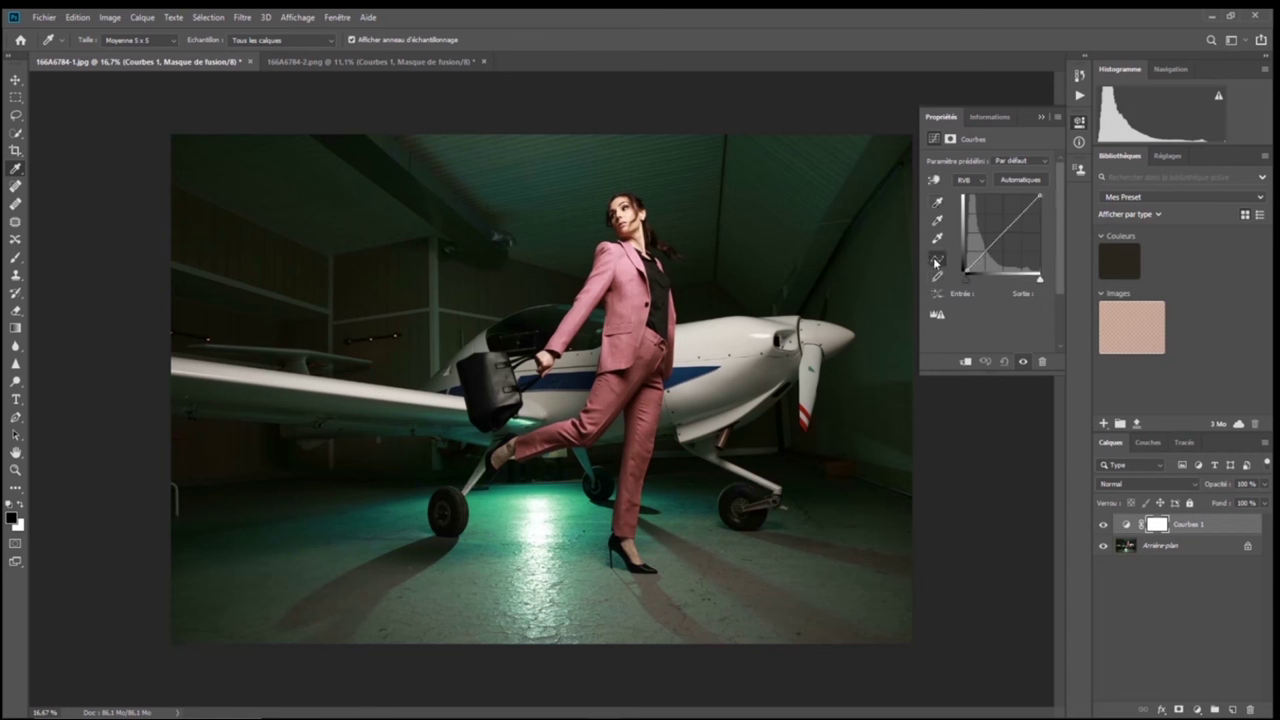
click(1016, 219)
click(983, 252)
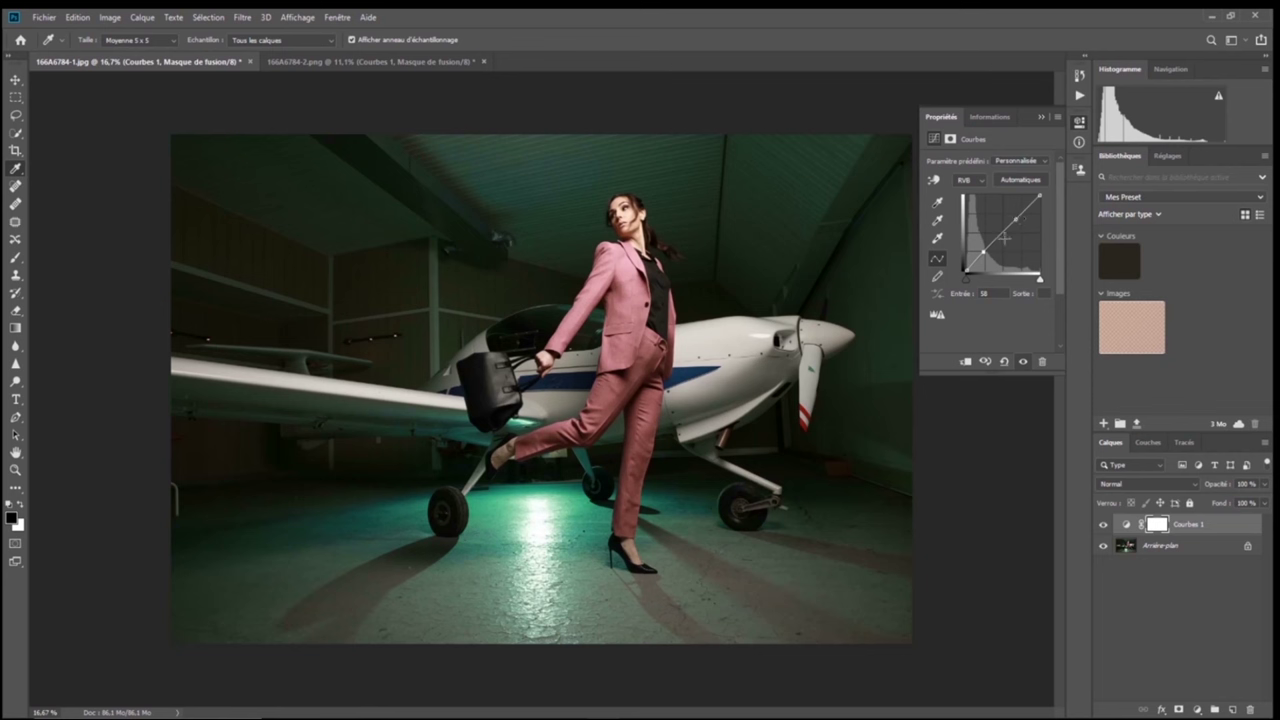
drag(981, 250, 985, 253)
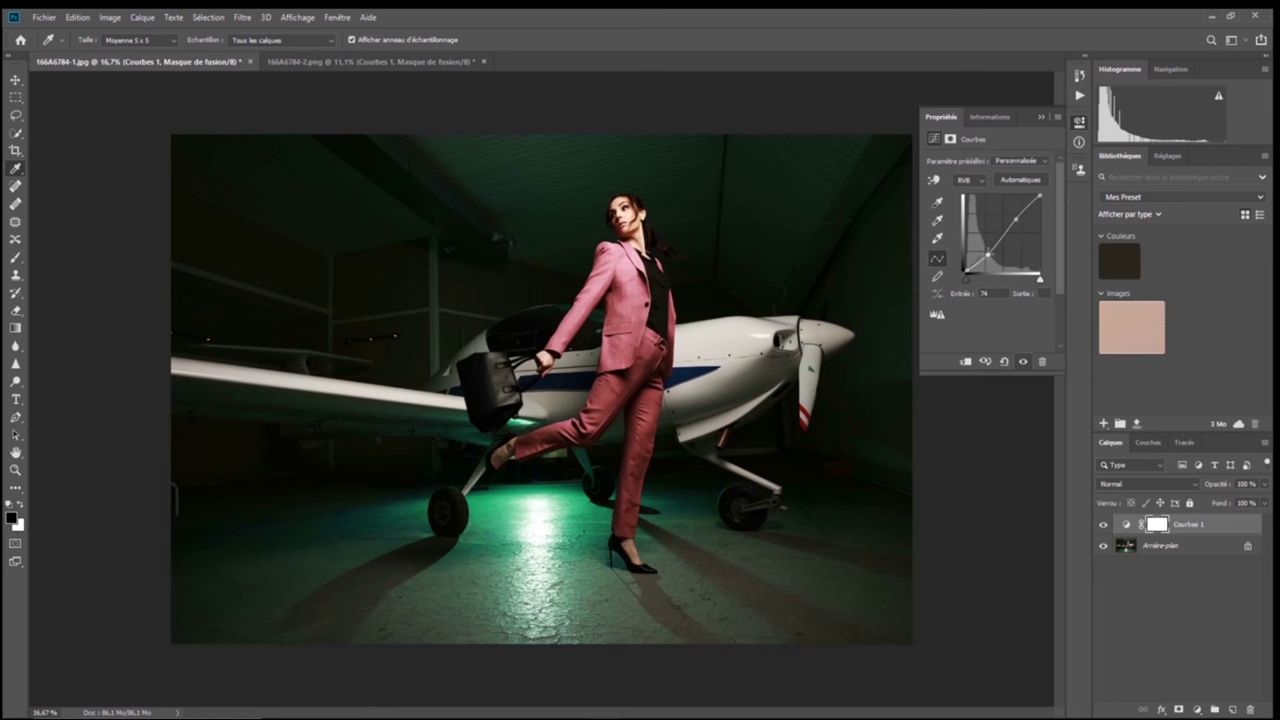
Undo, reset the curve to a straight line, and move the black point to Input 25
key(ctrl+z)
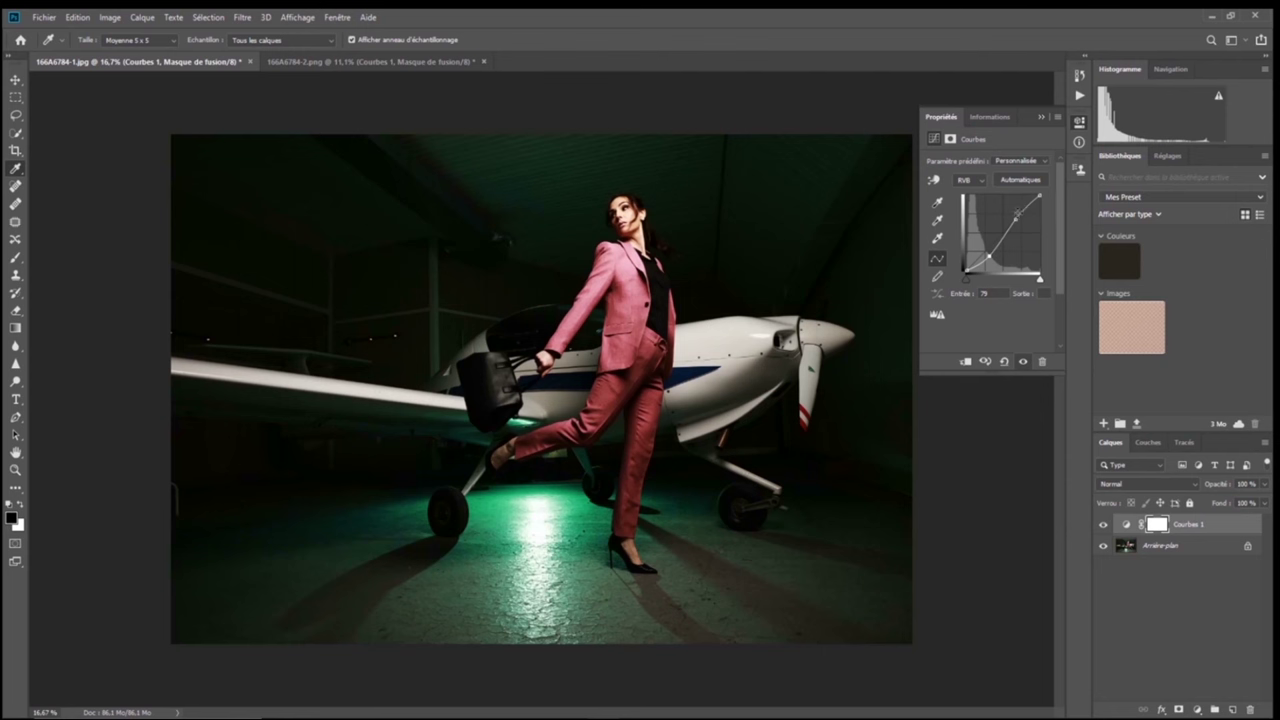
click(1005, 362)
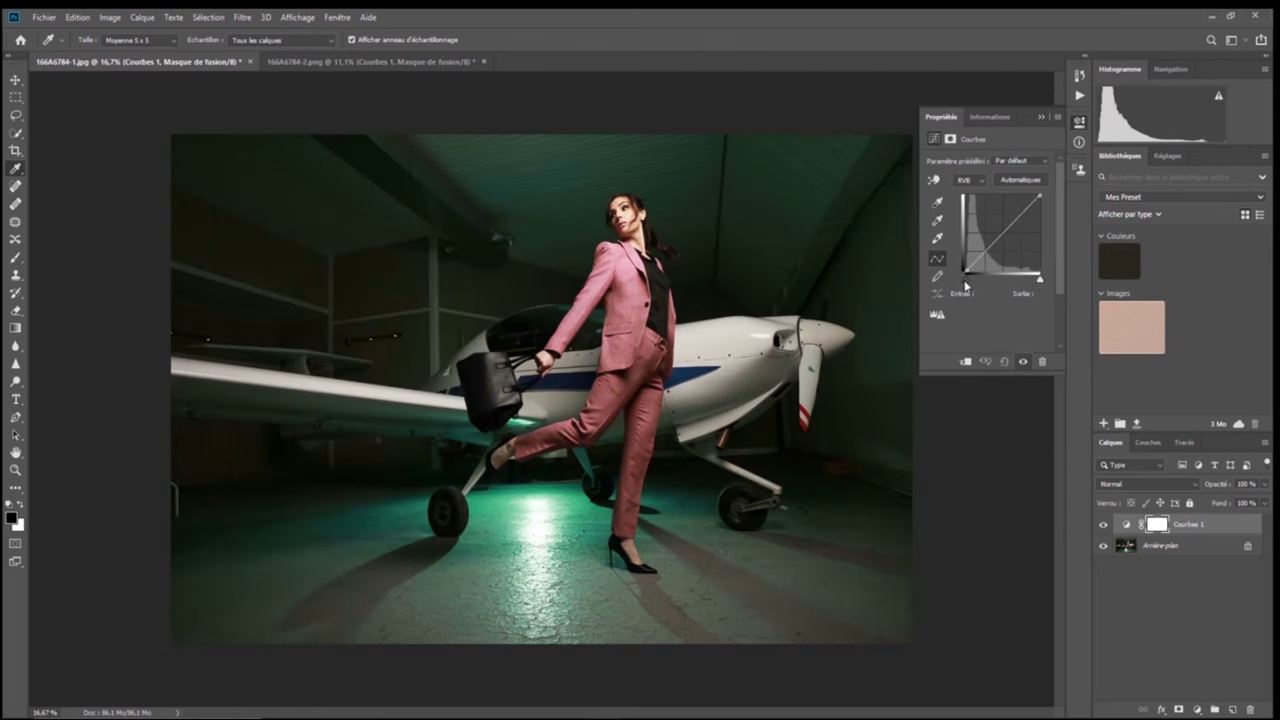
drag(965, 287, 974, 287)
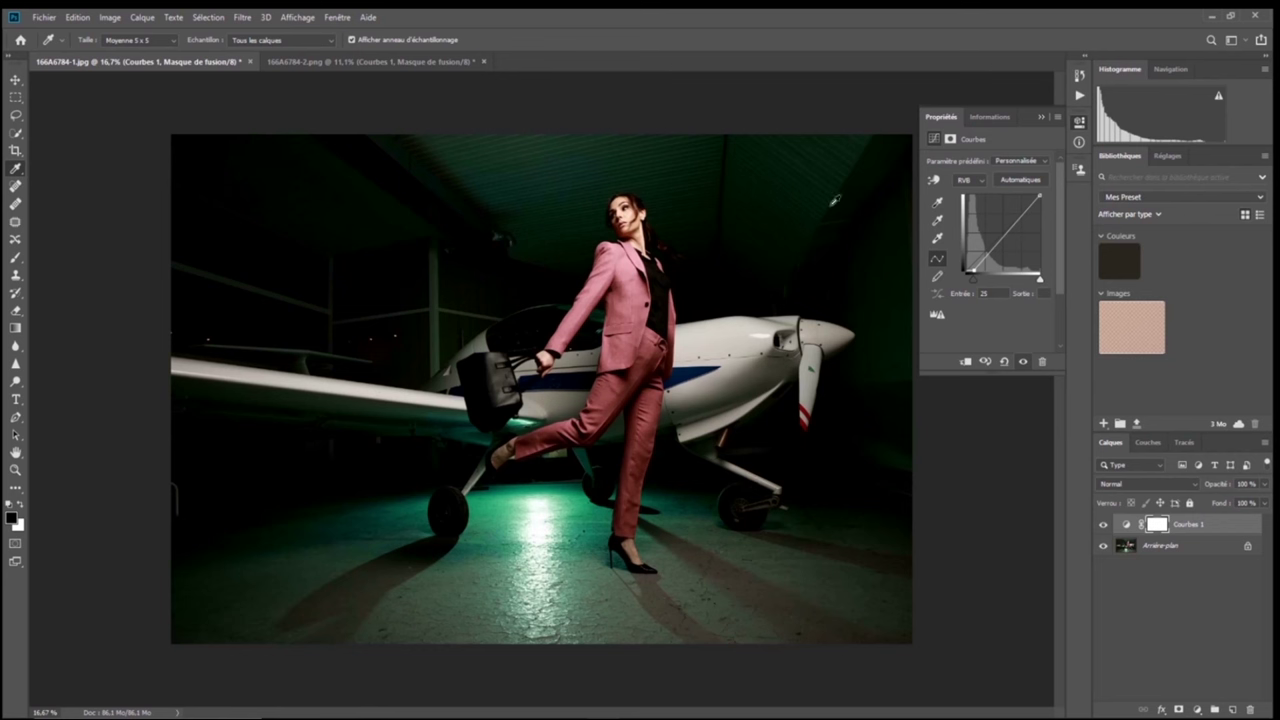
On the Vert channel, add a highlight point and lower the green curve
click(982, 182)
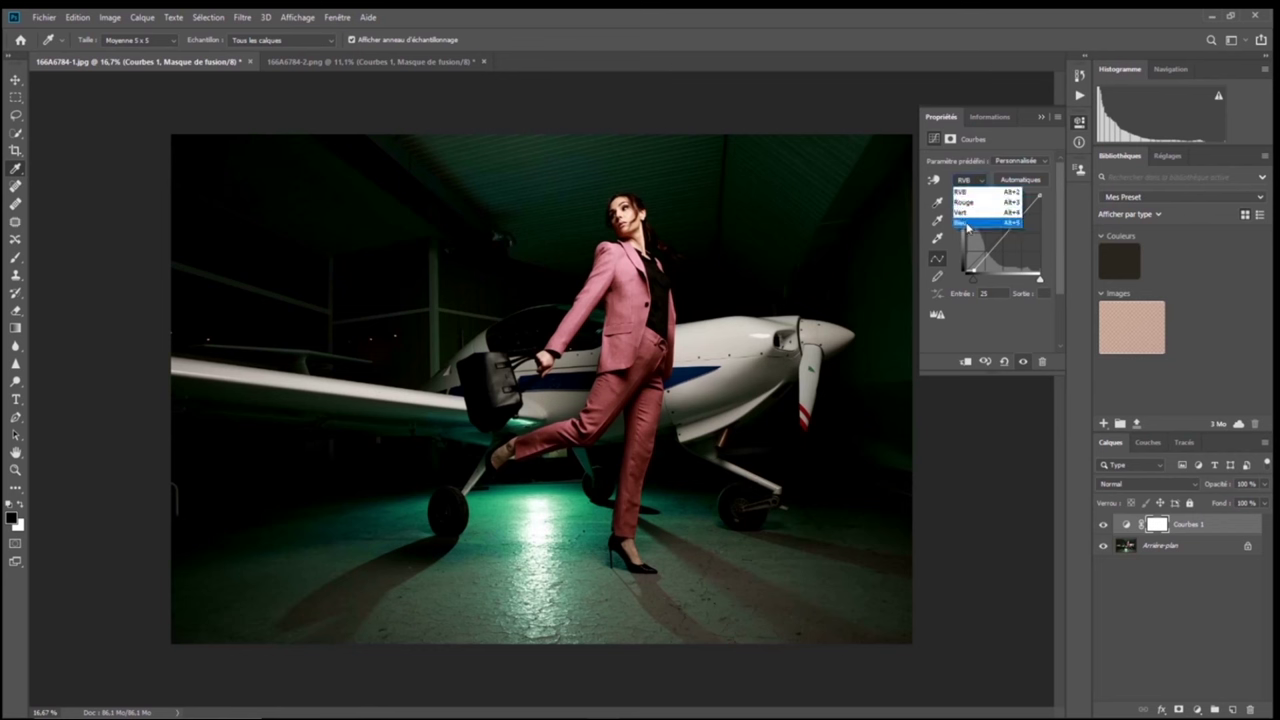
click(962, 212)
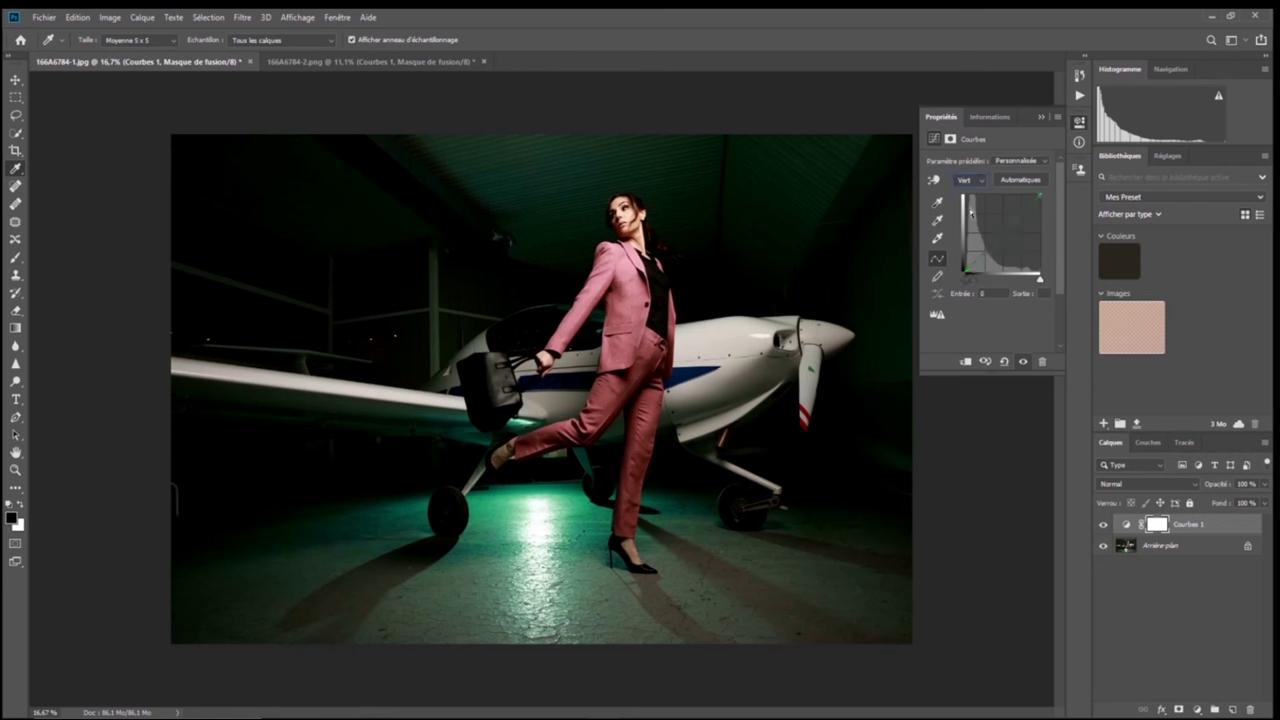
click(1027, 209)
drag(1017, 223, 1020, 209)
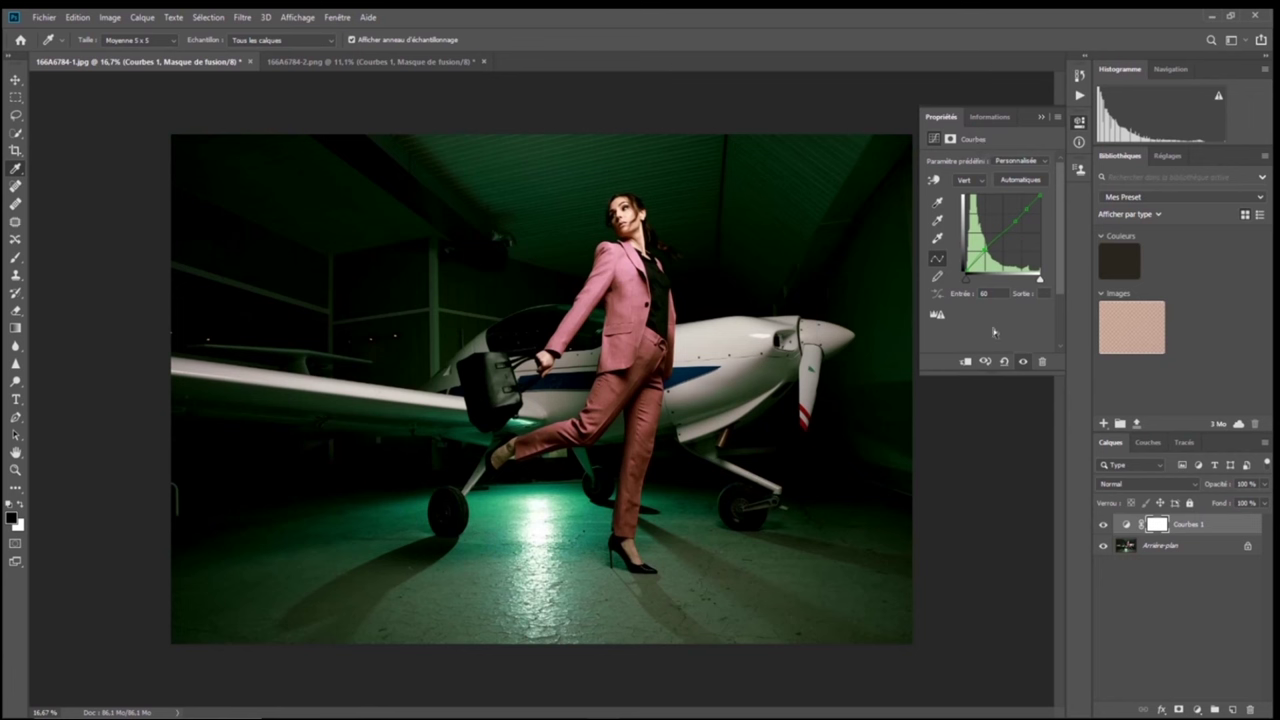
Switch the Curves channel back to RVB, then to Rouge
click(982, 183)
click(970, 196)
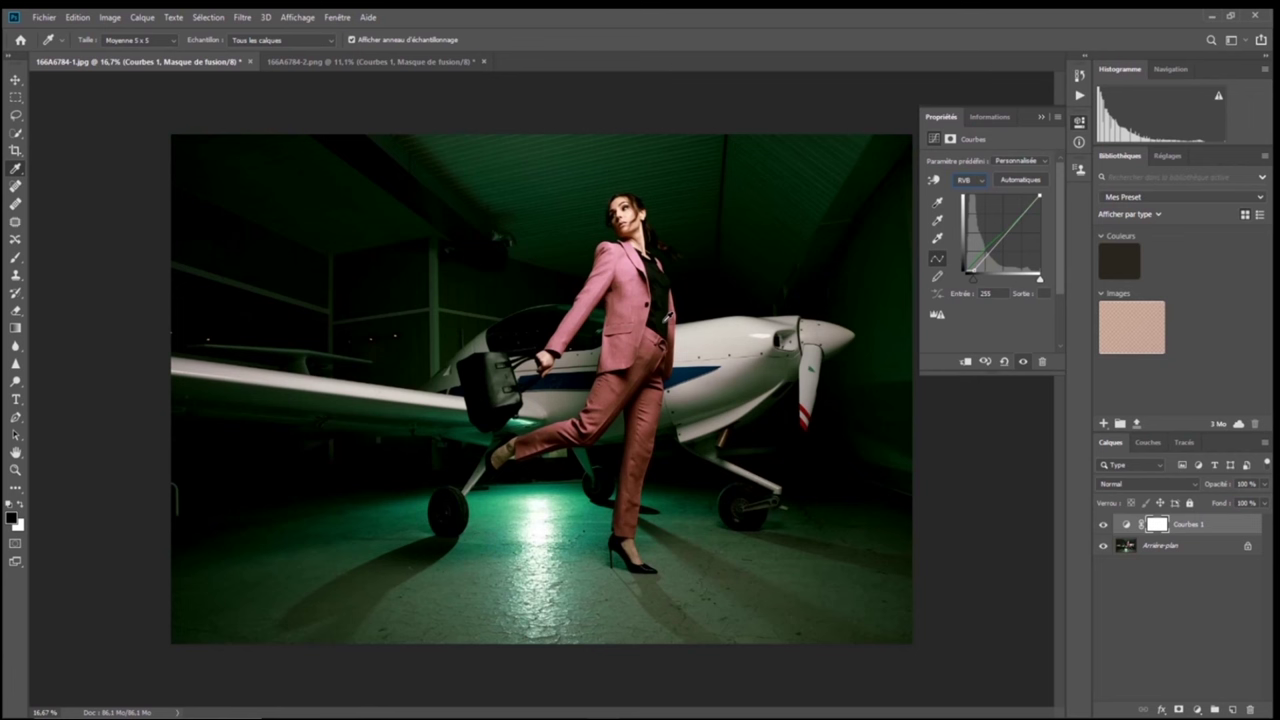
click(983, 185)
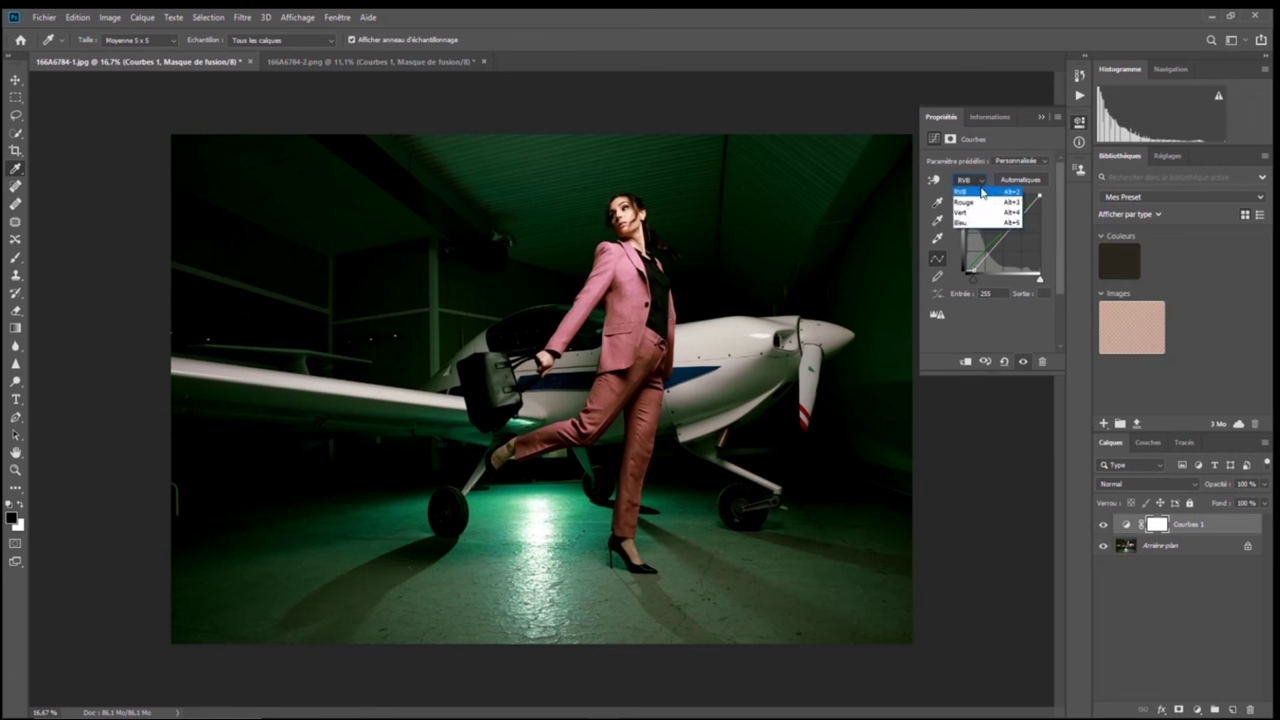
click(980, 200)
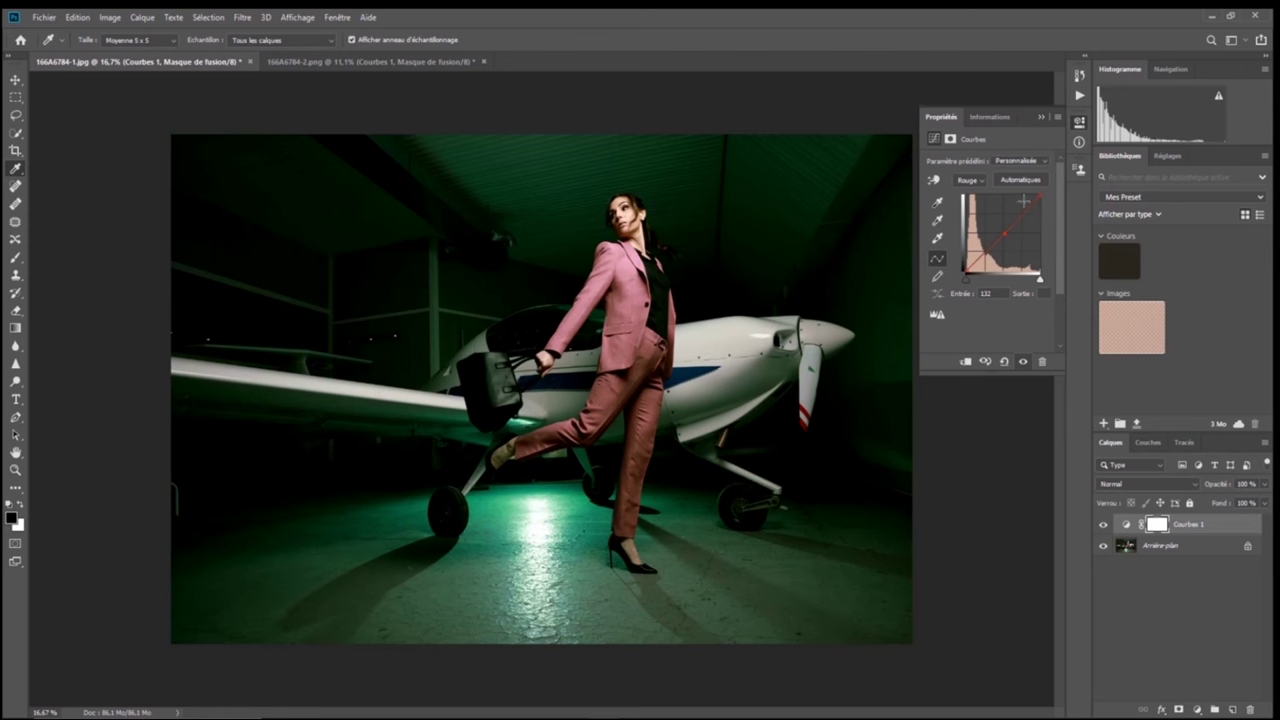
Collapse the Curves properties and toggle Courbes 1's visibility to compare with the original, ending hidden
click(1039, 119)
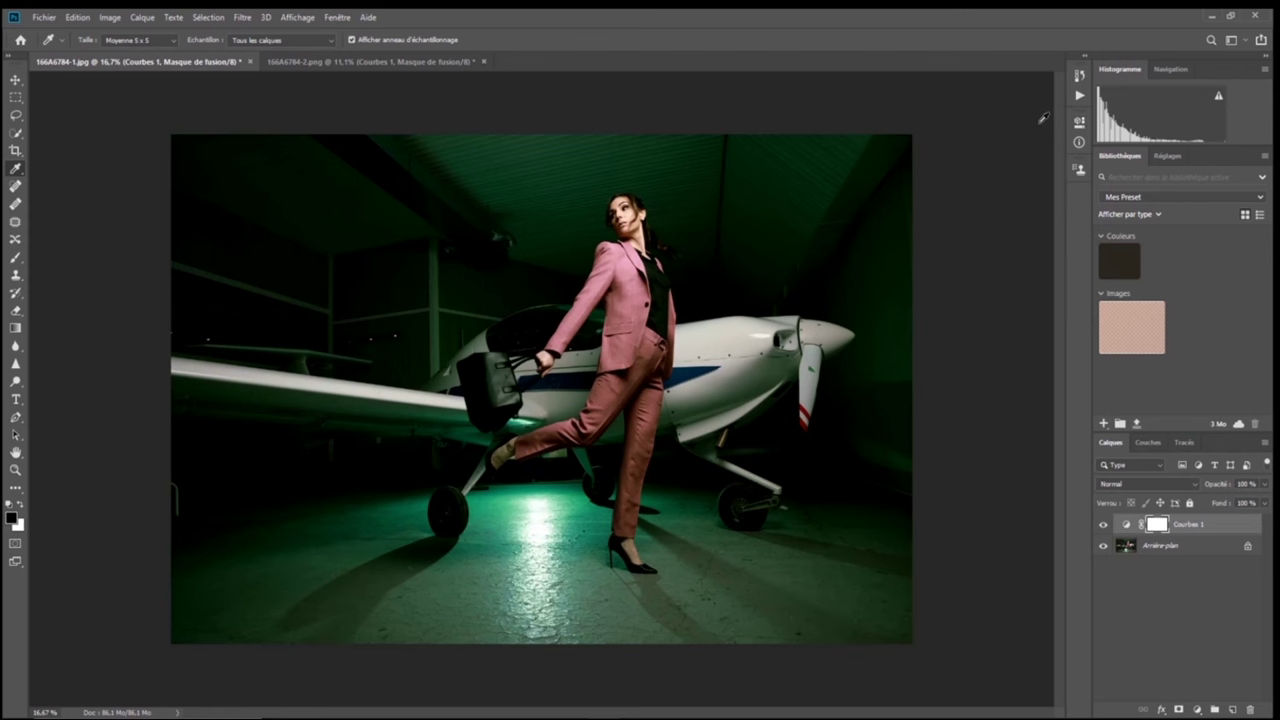
click(1102, 525)
click(1102, 525)
click(1102, 525)
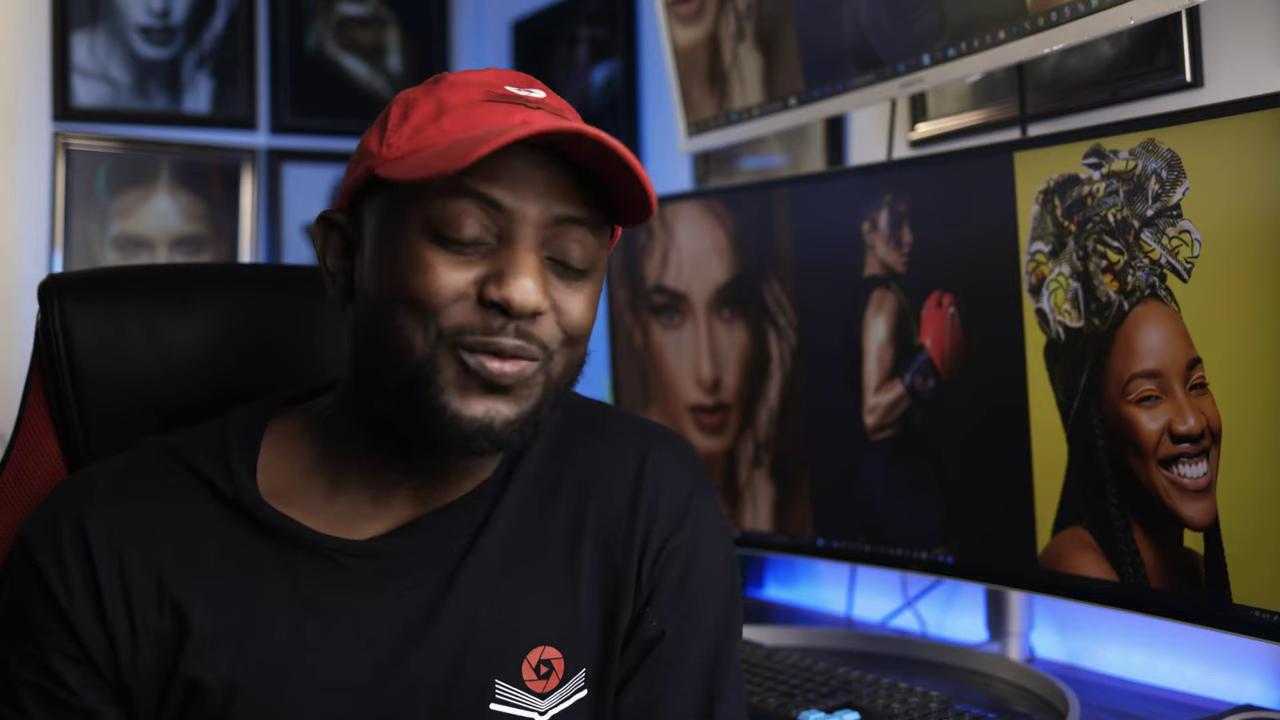